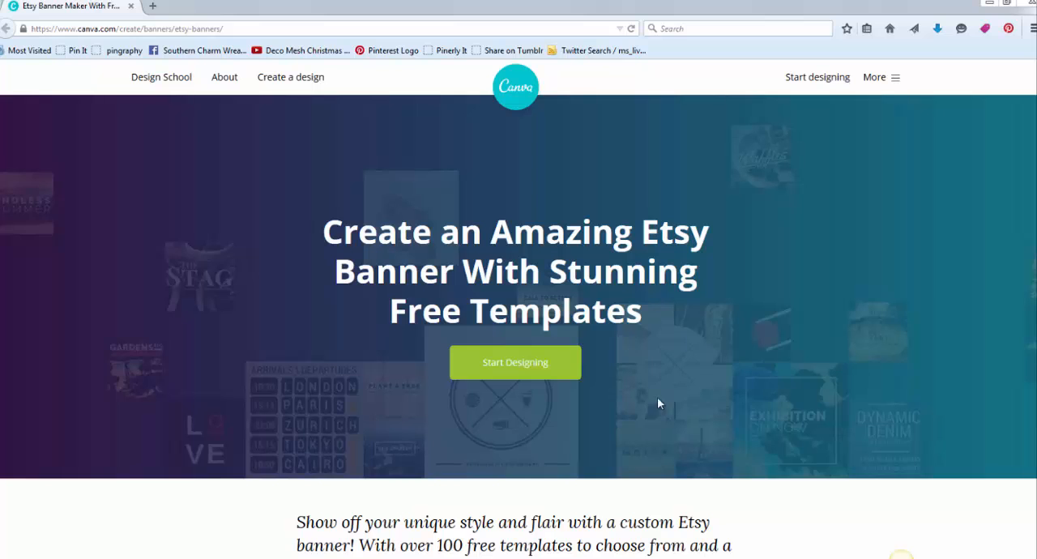
- Start a new Etsy Banner design from the Social Media & Email Headers design types
left_click(529, 364)
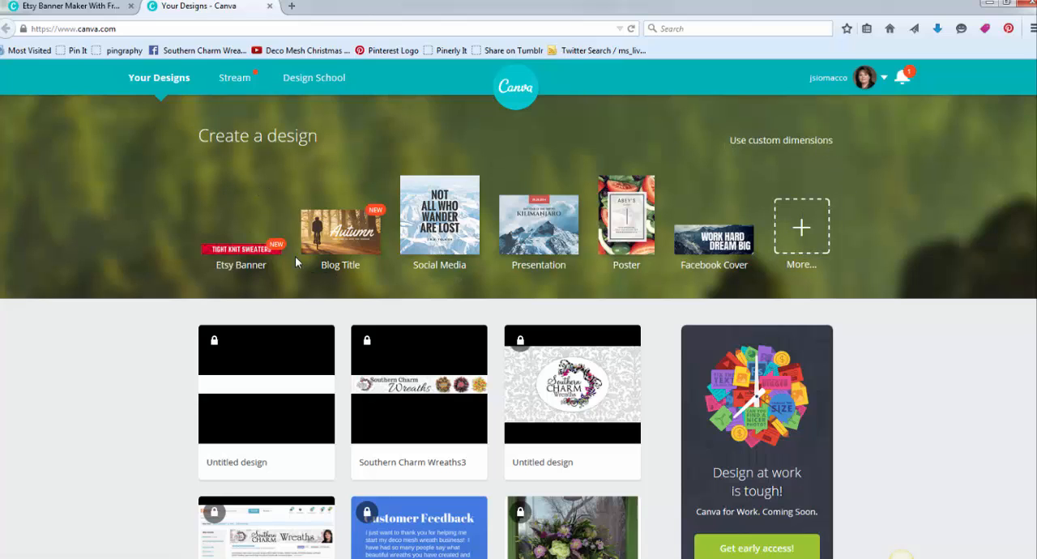
left_click(804, 230)
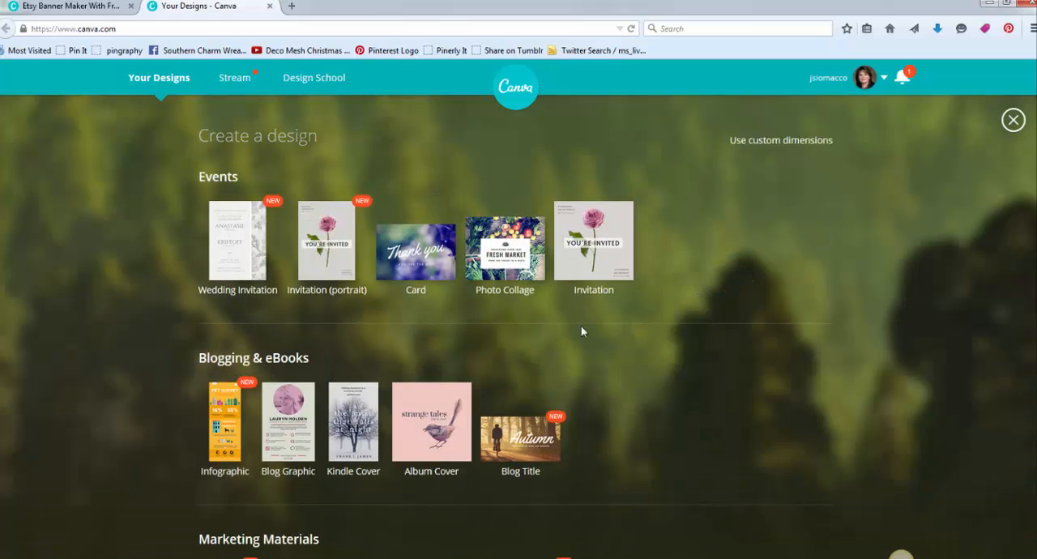
scroll(582, 332, "down", 6)
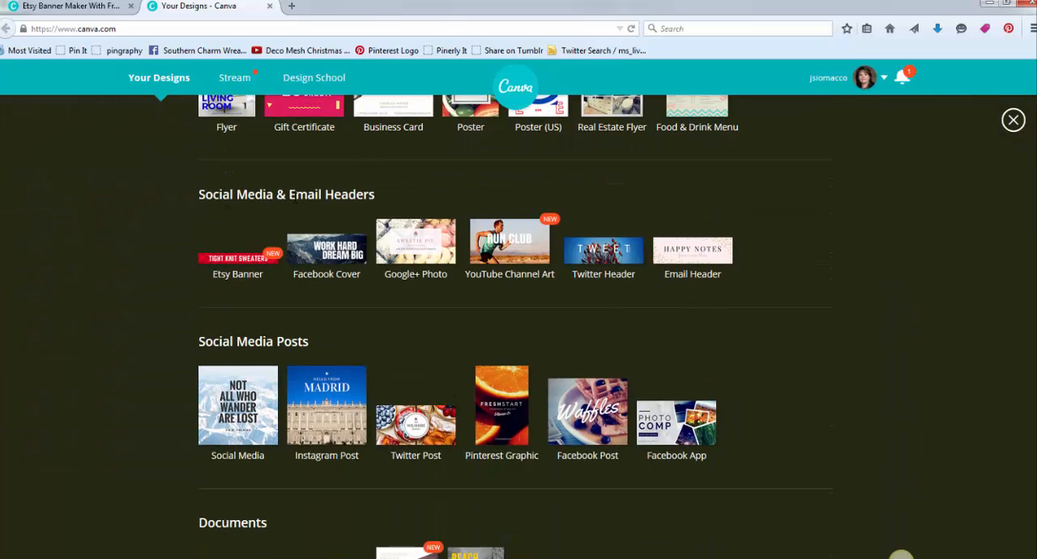
left_click(249, 268)
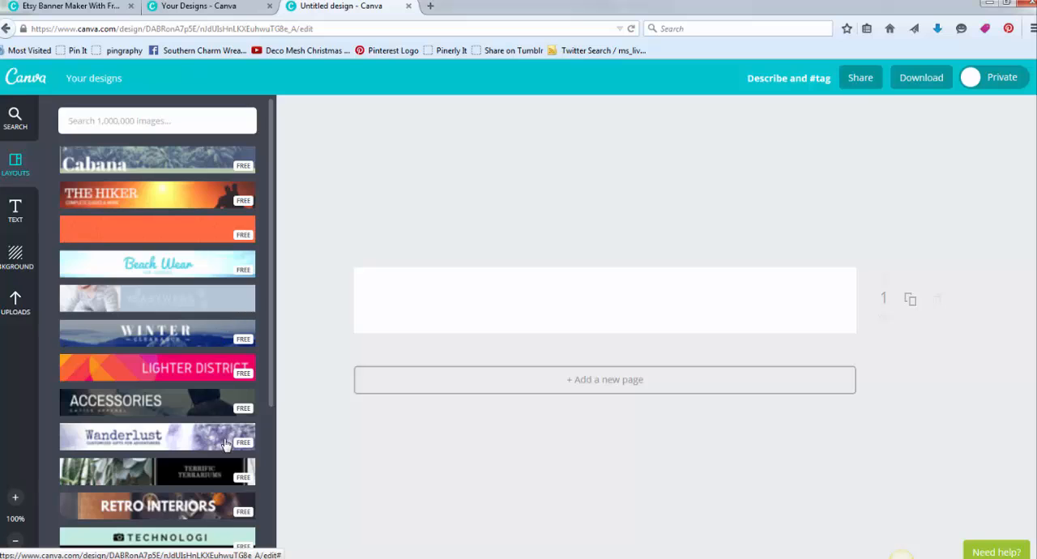
- Browse the banner layouts and apply the grid with three equal side-by-side image frames to the blank banner
scroll(225, 444, "down", 3)
scroll(219, 405, "down", 4)
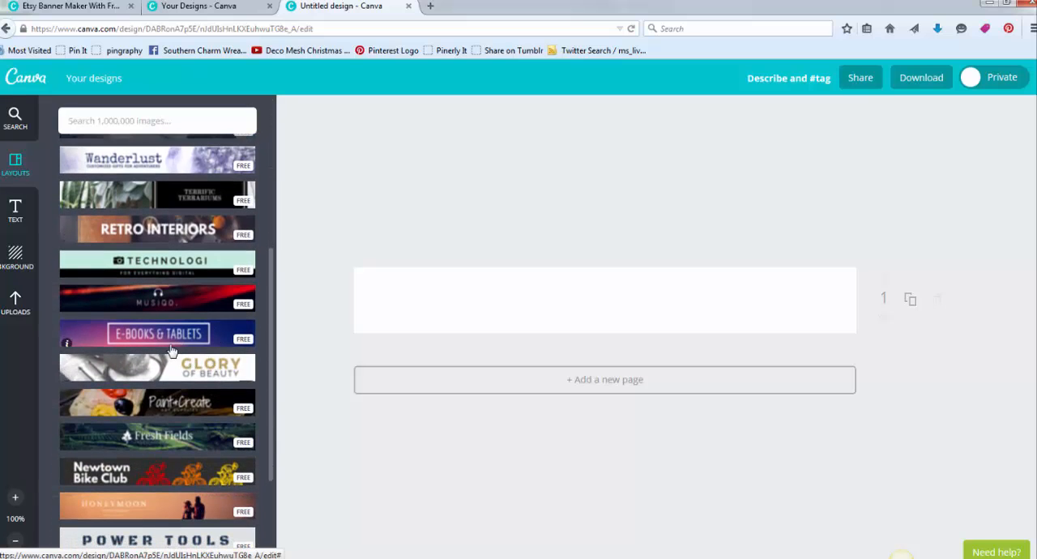
scroll(204, 371, "down", 5)
scroll(198, 379, "down", 12)
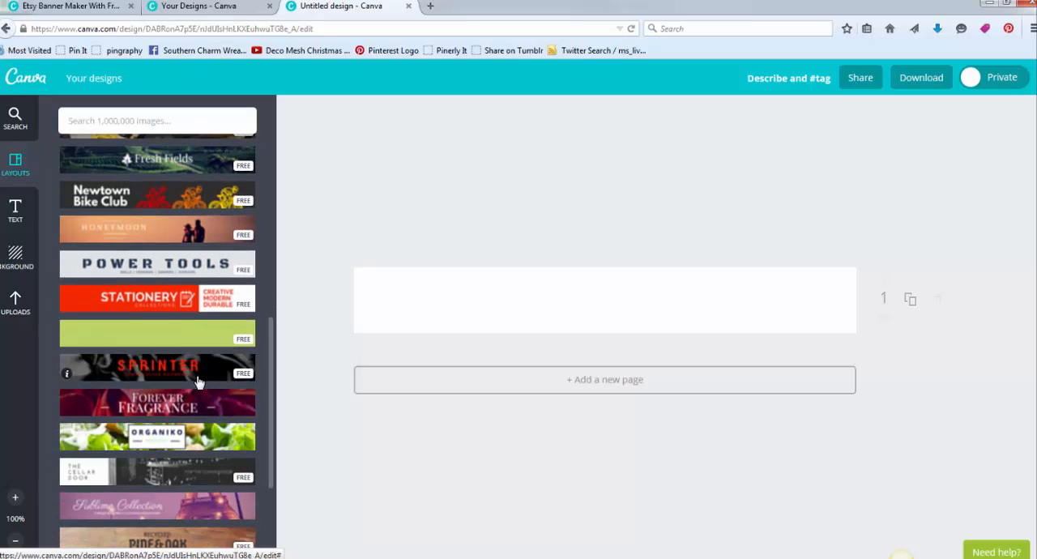
scroll(198, 387, "down", 11)
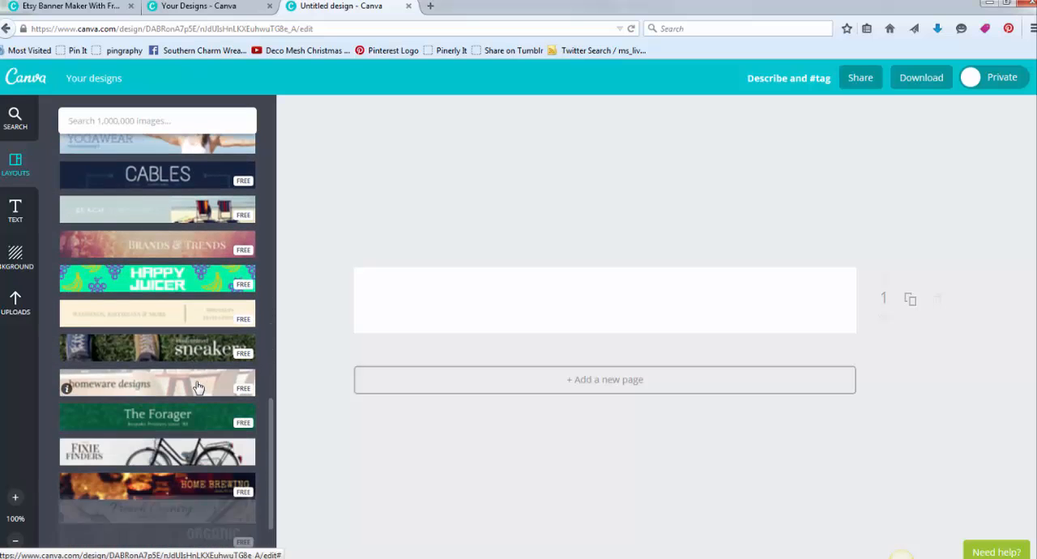
scroll(203, 366, "down", 15)
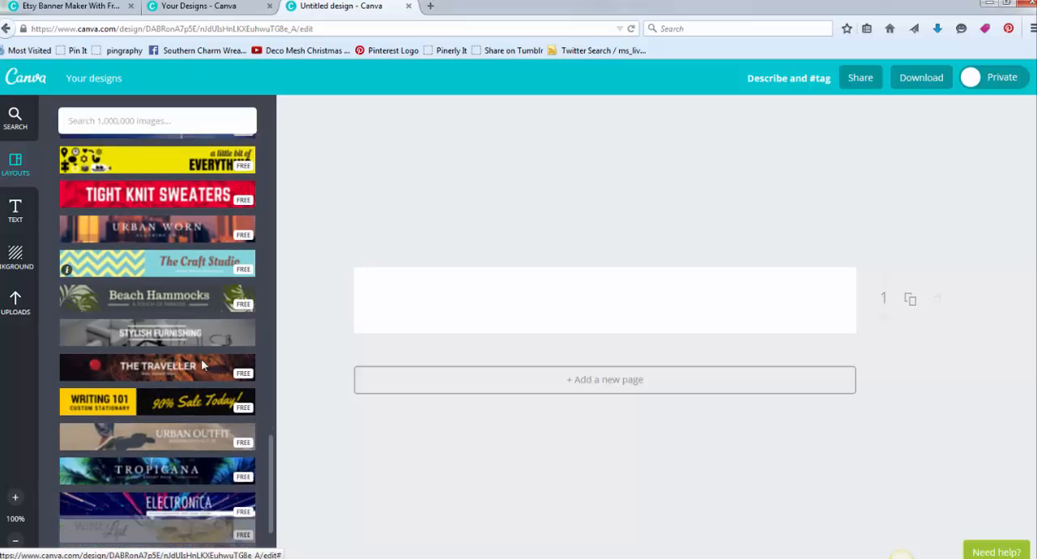
scroll(203, 366, "down", 2)
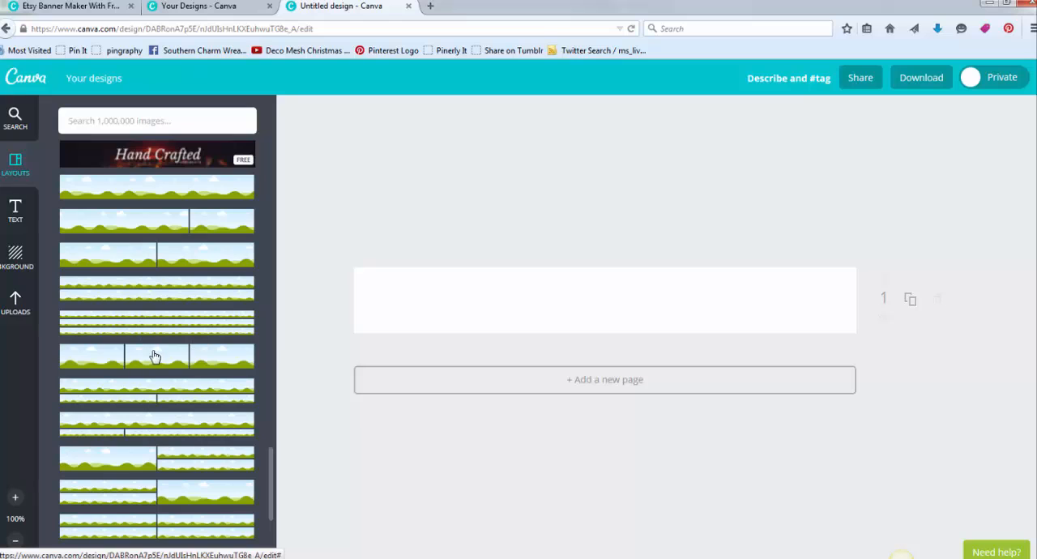
left_click_drag(155, 356, 535, 288)
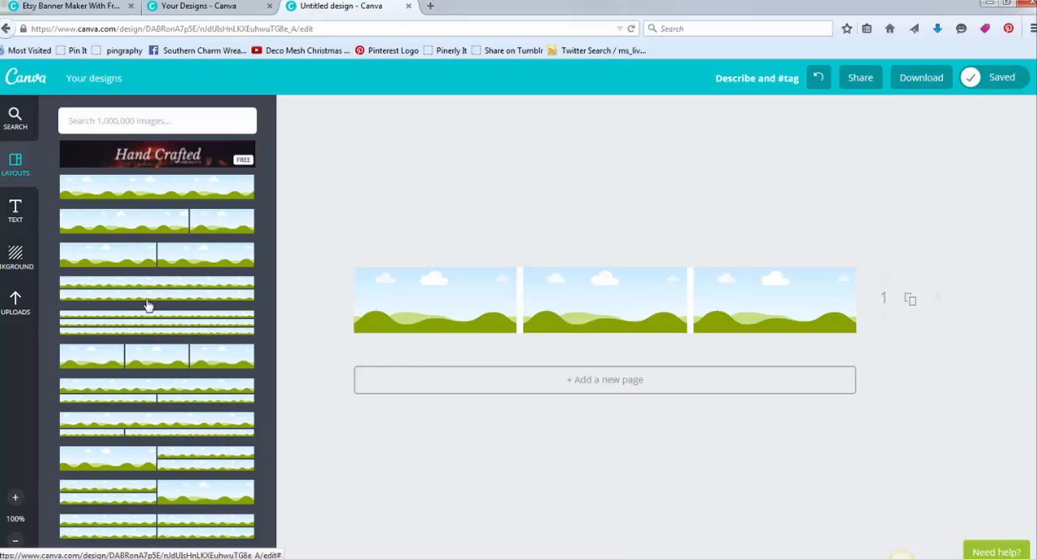
- Upload the wreath image deco-mesh-wreath-yellow-orange-lime-1 (596 x 600) from the 10 orange yellow lime folder
left_click(16, 303)
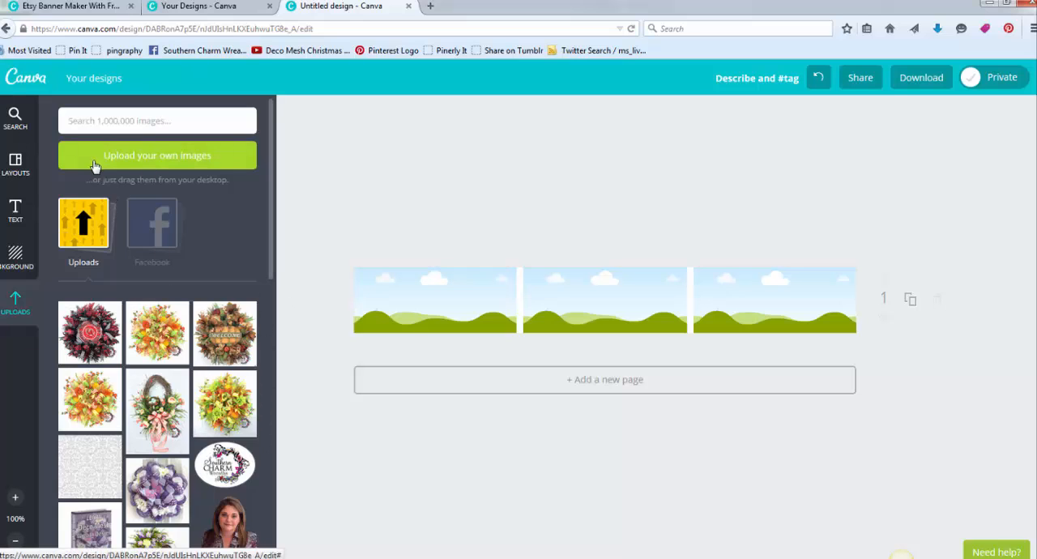
left_click(156, 167)
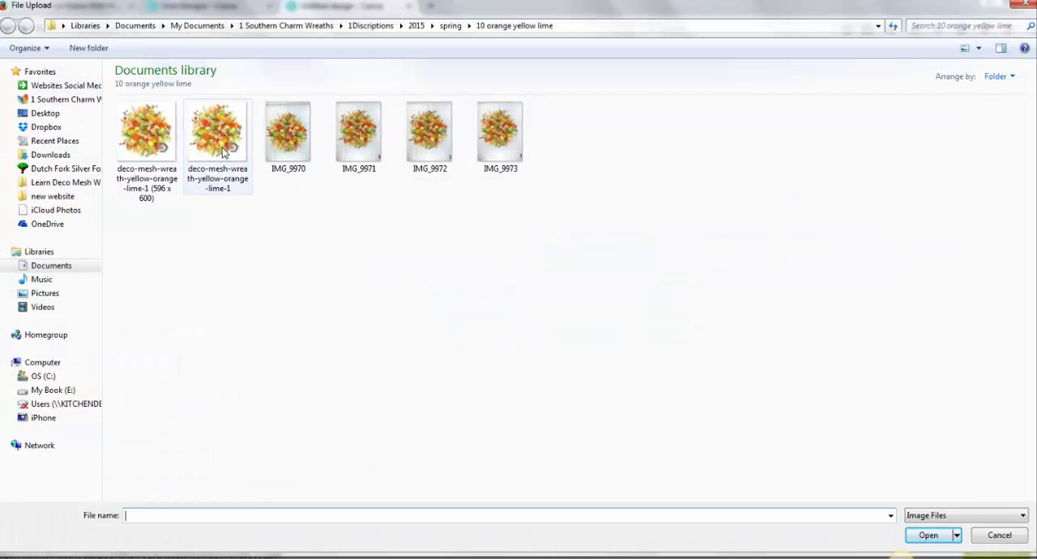
left_click(169, 155)
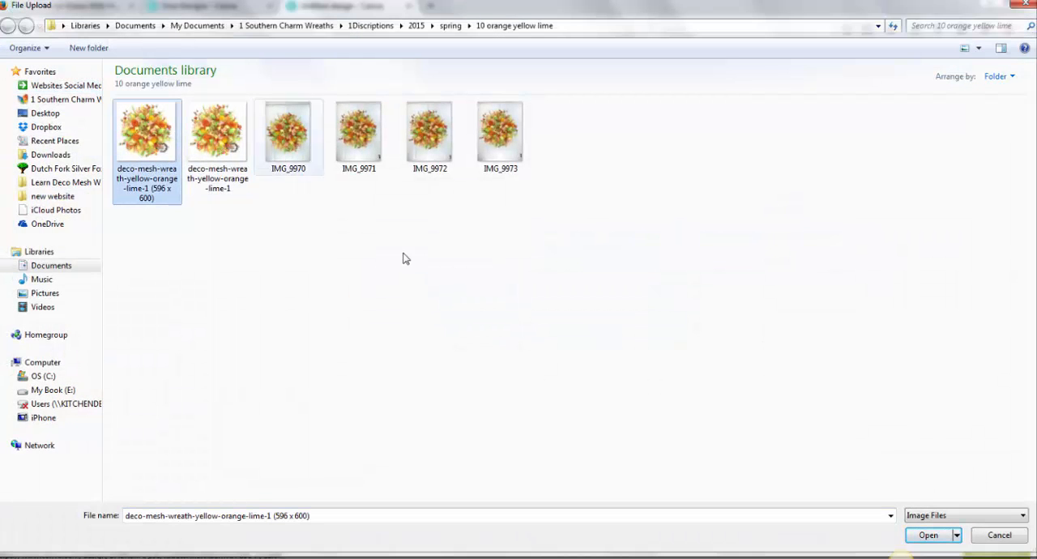
left_click(944, 536)
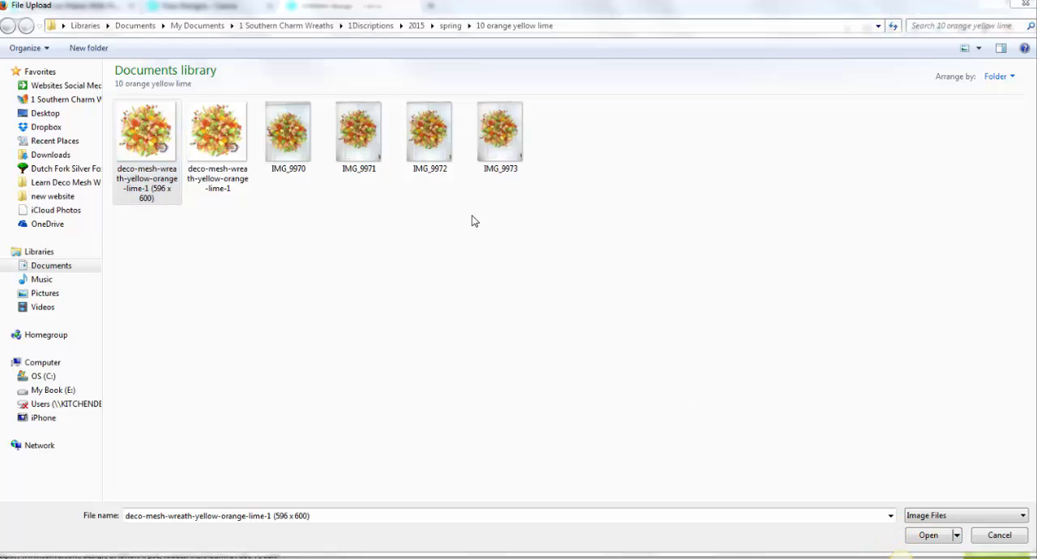
left_click(930, 539)
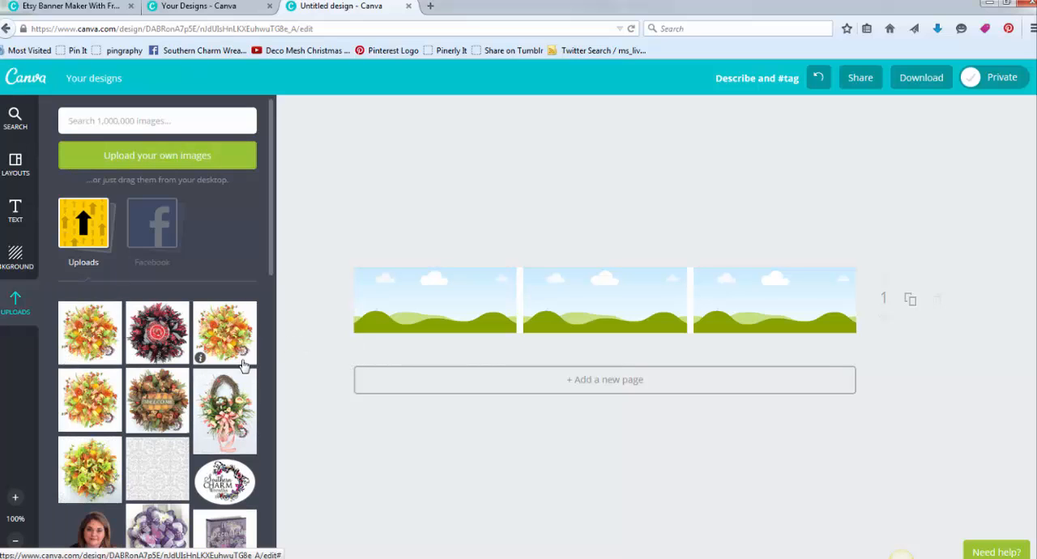
- Fill the three grid frames with the orange-yellow wreath, the red-and-black wreath and the Southern Charm Wreaths logo
left_click_drag(158, 331, 605, 300)
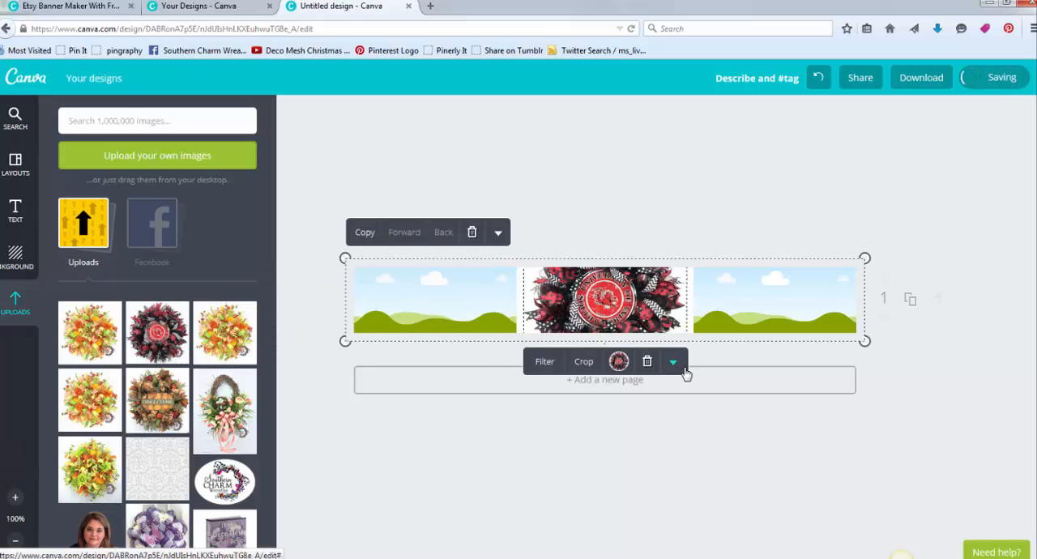
left_click_drag(218, 328, 436, 300)
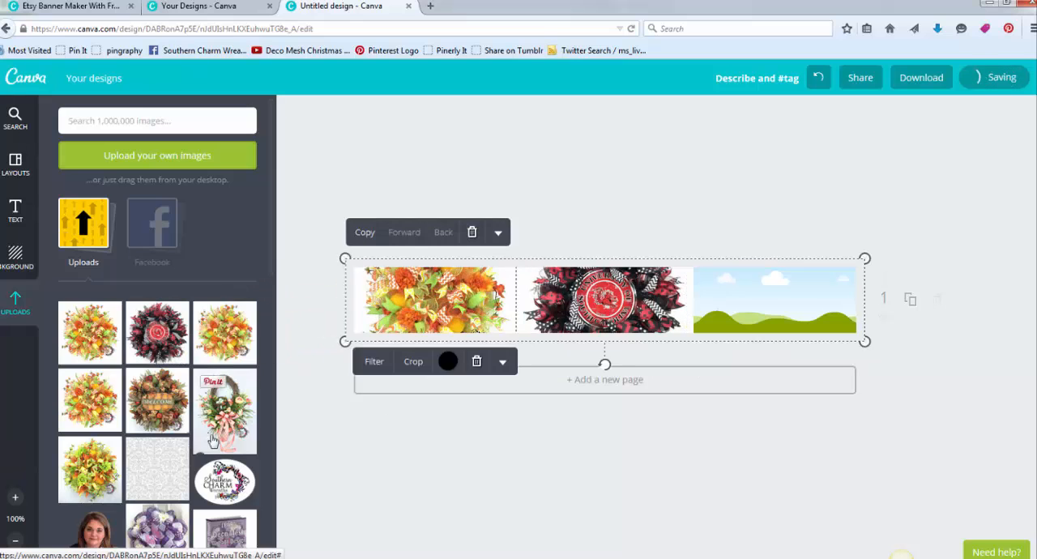
left_click_drag(212, 440, 790, 280)
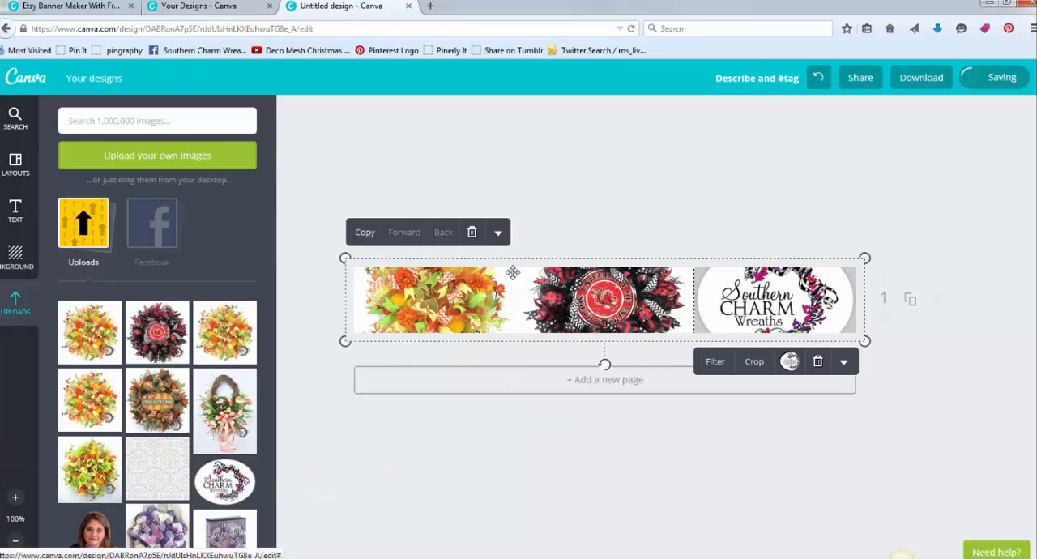
left_click(942, 248)
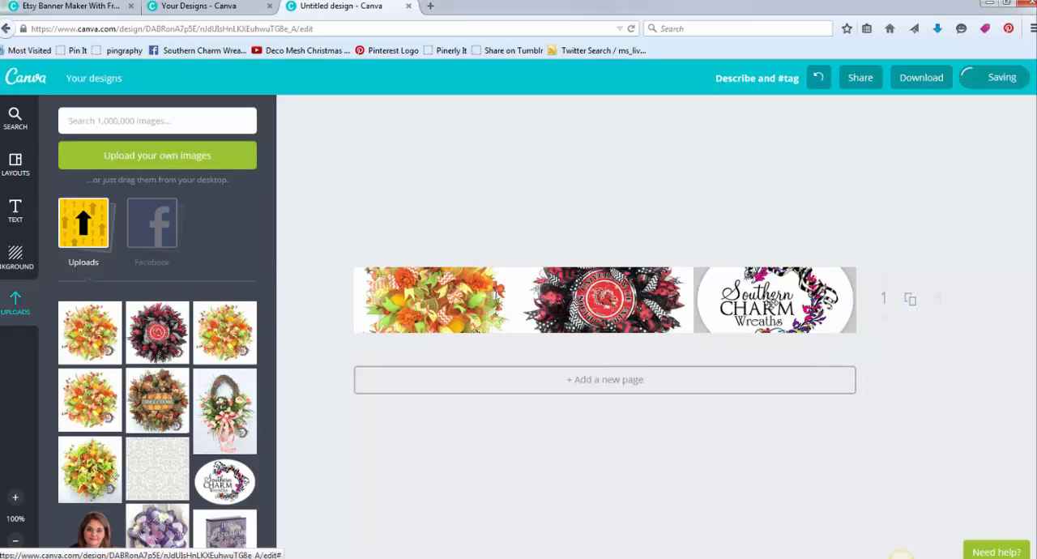
- Delete the entire three-frame image grid from the banner
left_click(735, 298)
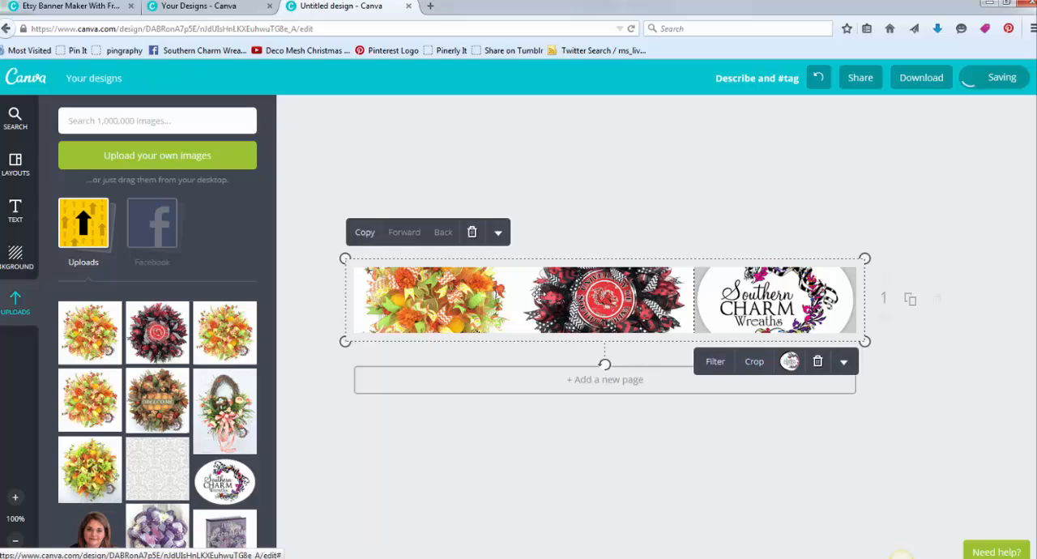
left_click(472, 234)
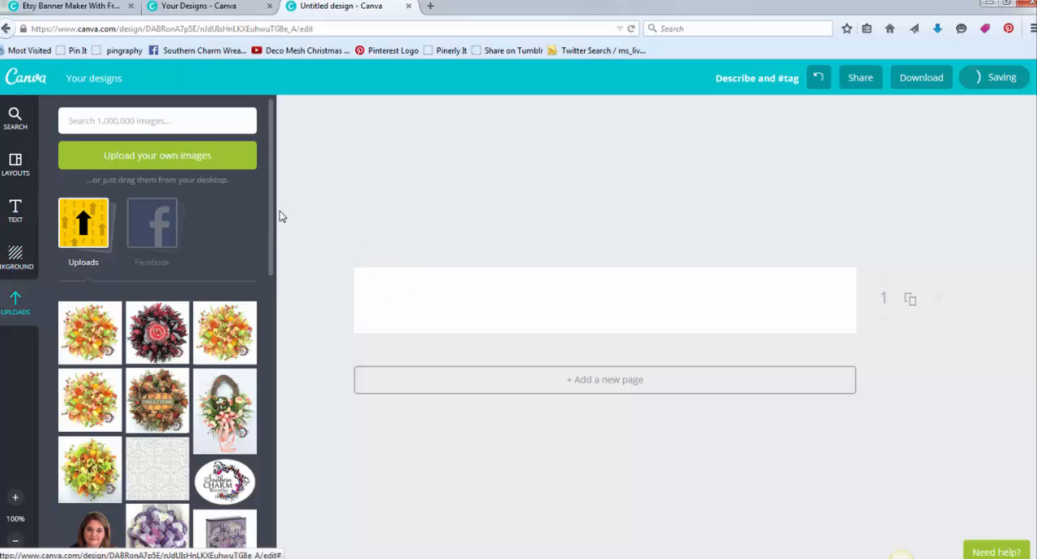
- Place the uploaded grey damask pattern on the banner and enlarge and position it to cover the whole width as a background
left_click_drag(168, 463, 436, 298)
left_click_drag(458, 335, 932, 556)
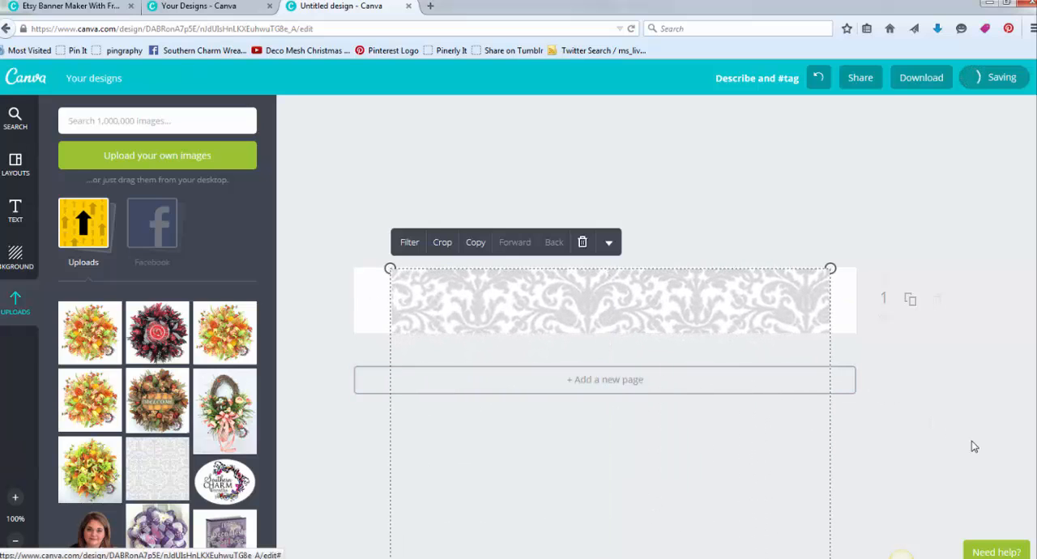
left_click_drag(567, 301, 504, 279)
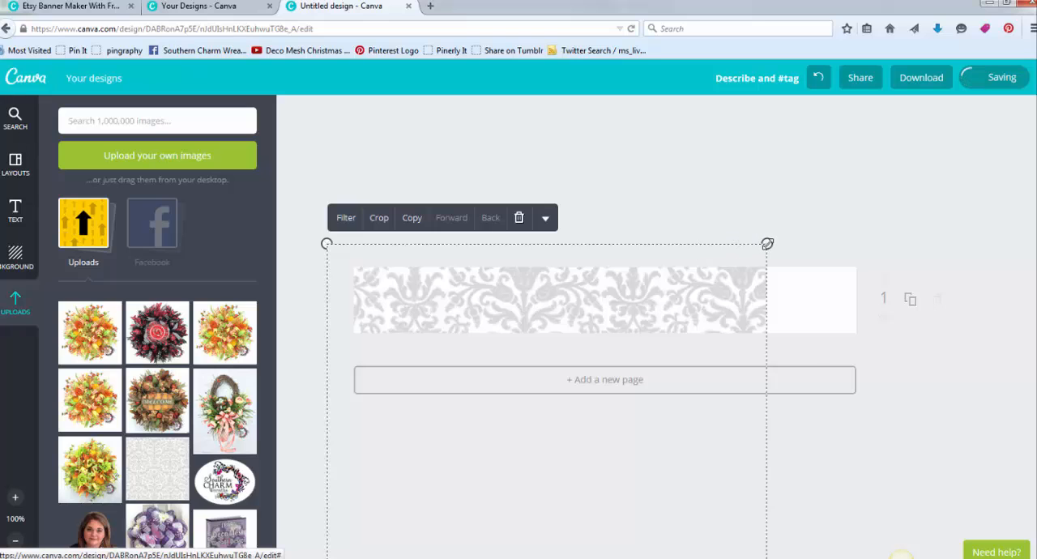
left_click_drag(767, 243, 903, 187)
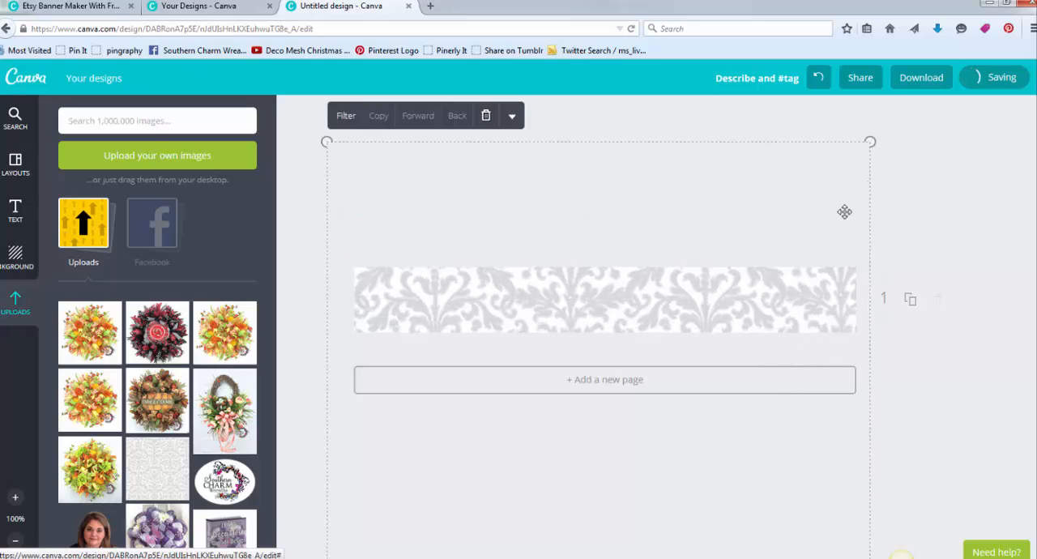
left_click_drag(602, 292, 610, 284)
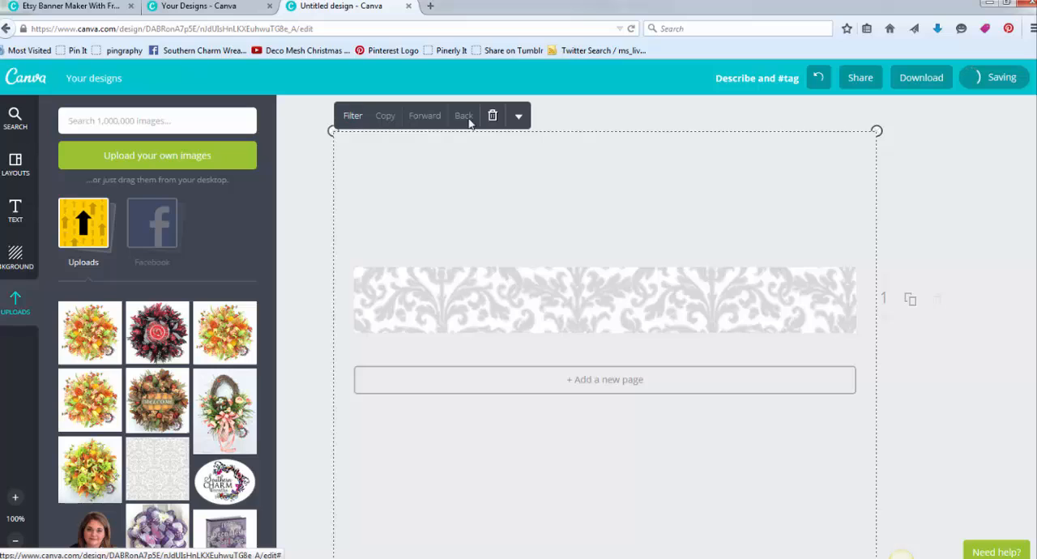
- Fade the damask background by lowering its transparency setting to just under the halfway mark
left_click(519, 119)
left_click(491, 165)
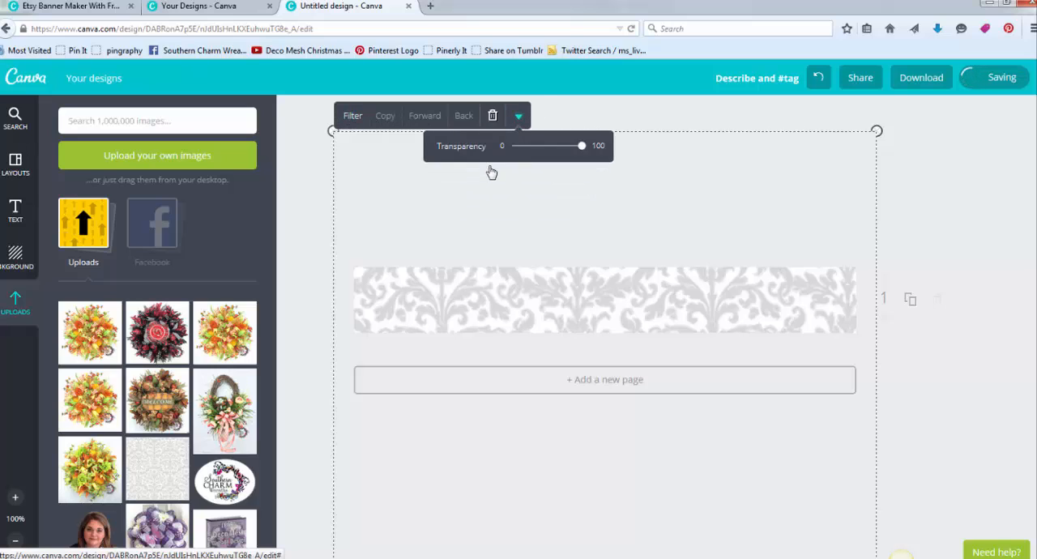
left_click_drag(585, 151, 548, 148)
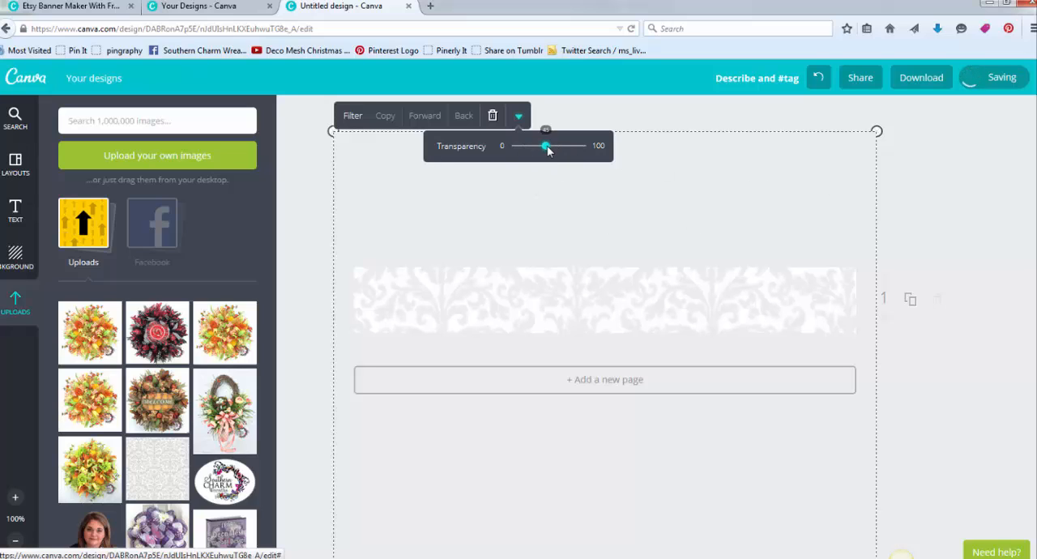
left_click(932, 199)
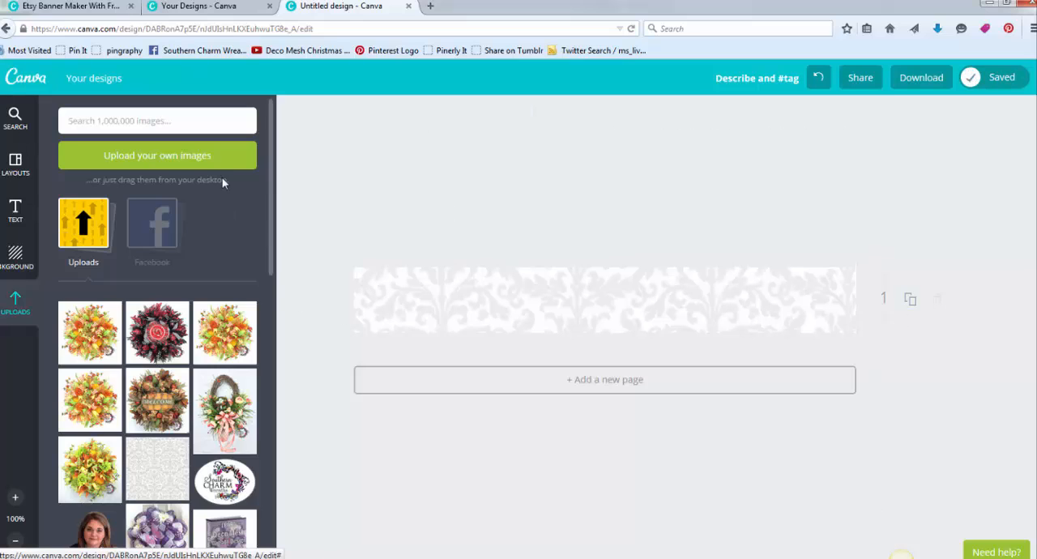
- Place the oval Southern Charm Wreaths logo at the left end of the banner, within its height
left_click_drag(231, 479, 405, 290)
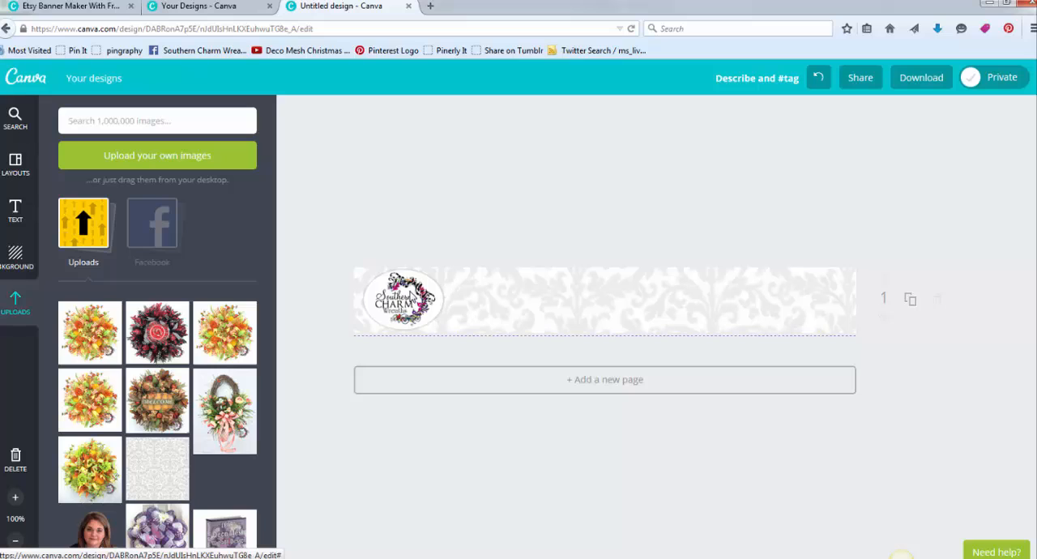
left_click(410, 297)
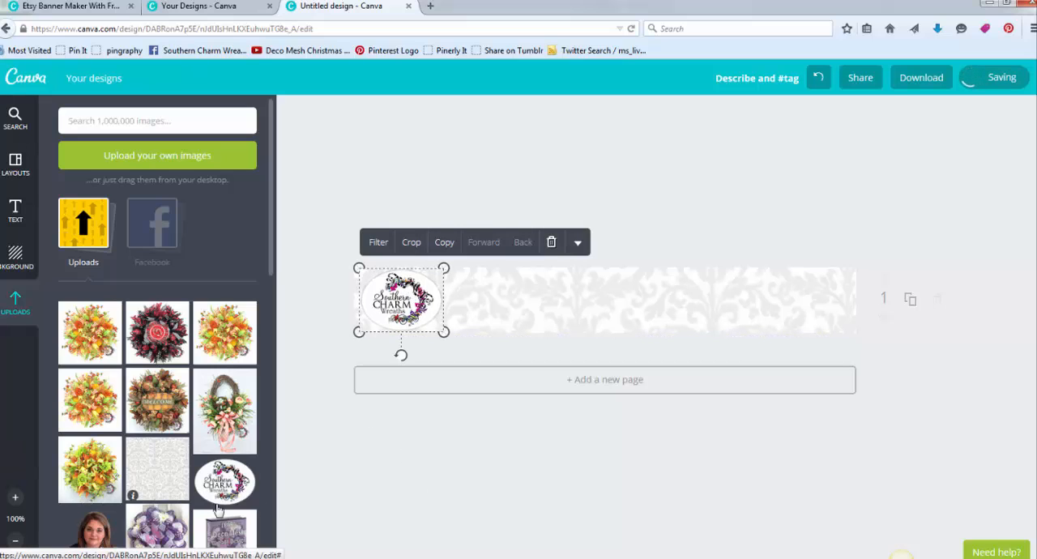
- Place the Welcome, red-and-black and orange-yellow wreath photos side by side in that order at the banner's right end and align them
left_click_drag(233, 332, 825, 303)
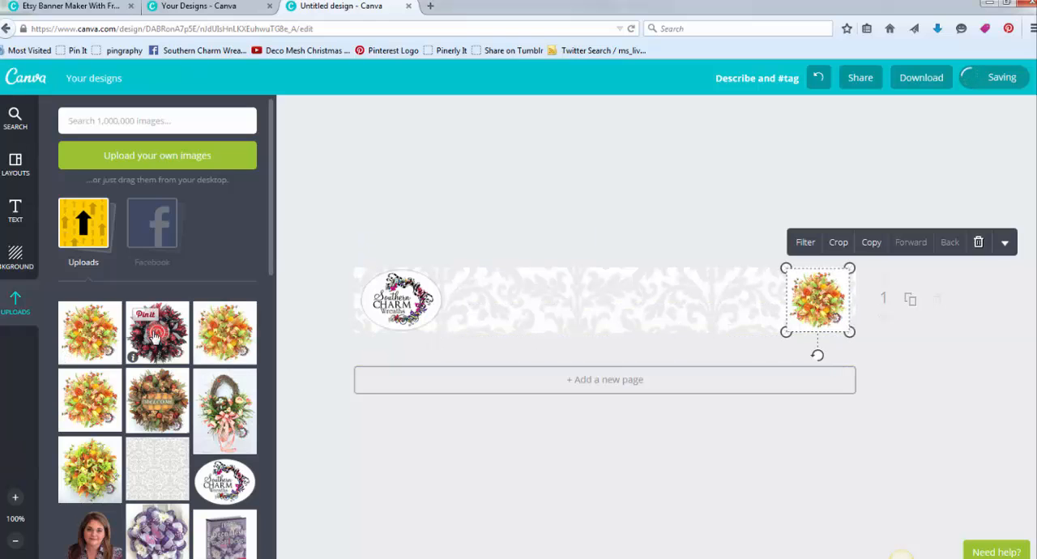
left_click_drag(150, 334, 744, 306)
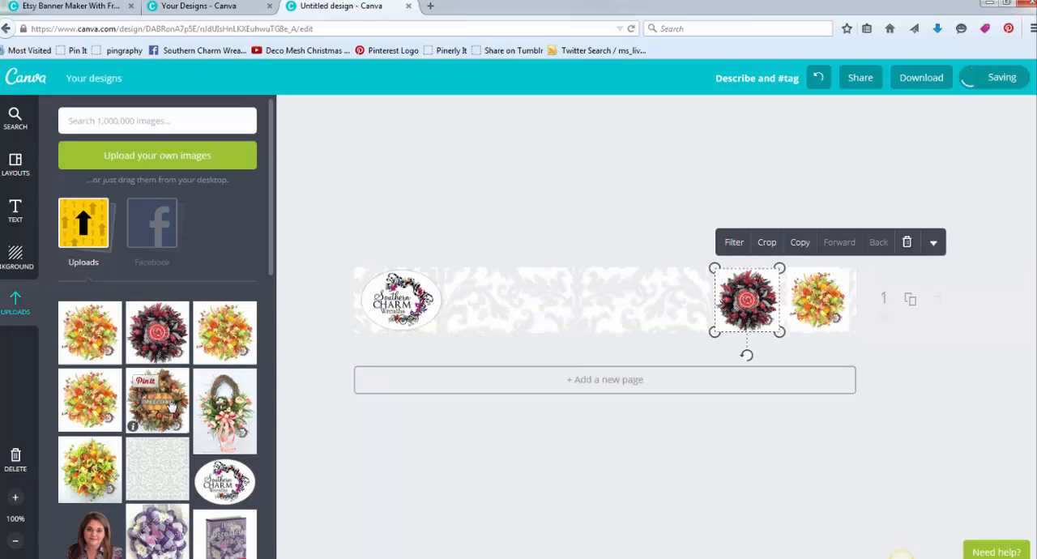
left_click_drag(158, 400, 655, 310)
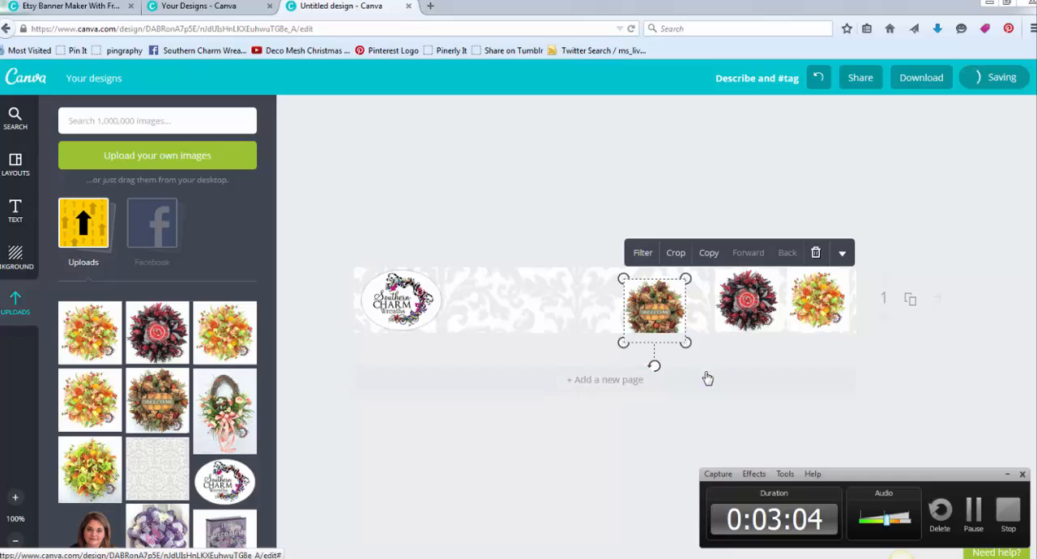
left_click_drag(656, 310, 667, 305)
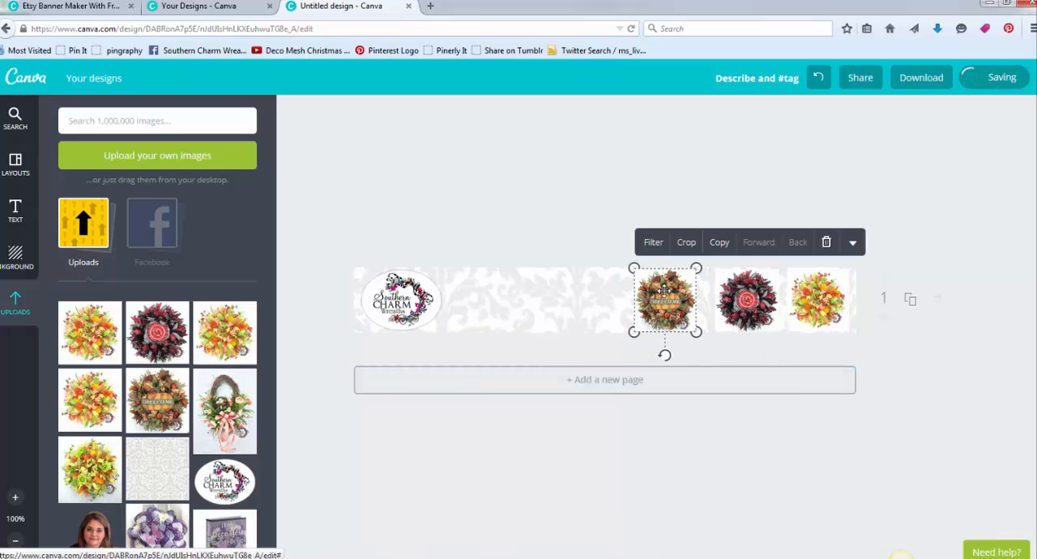
left_click_drag(753, 294, 756, 295)
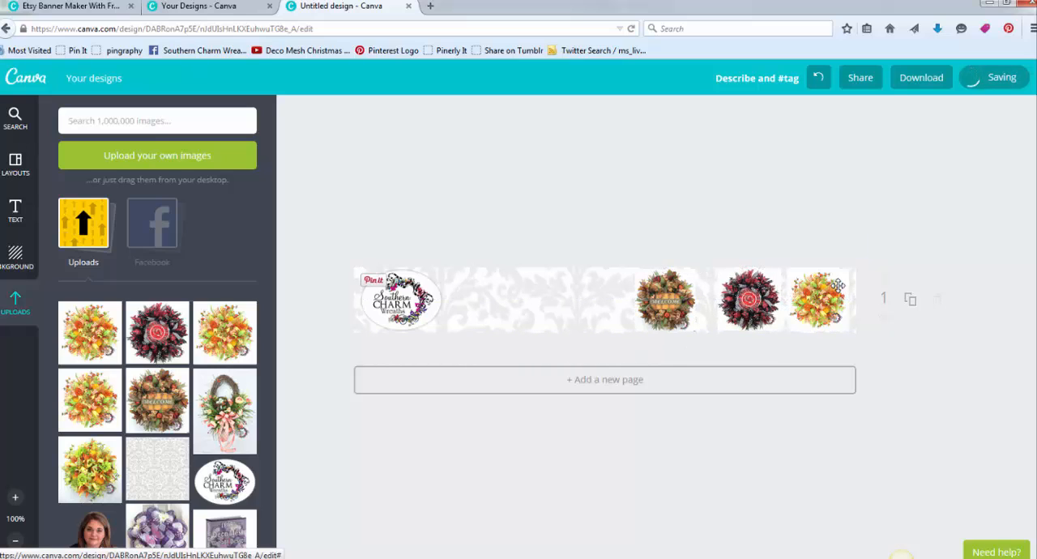
- Close the gaps between the three wreath photos at the banner's right end and shift the oval logo slightly inward
left_click_drag(841, 285, 839, 285)
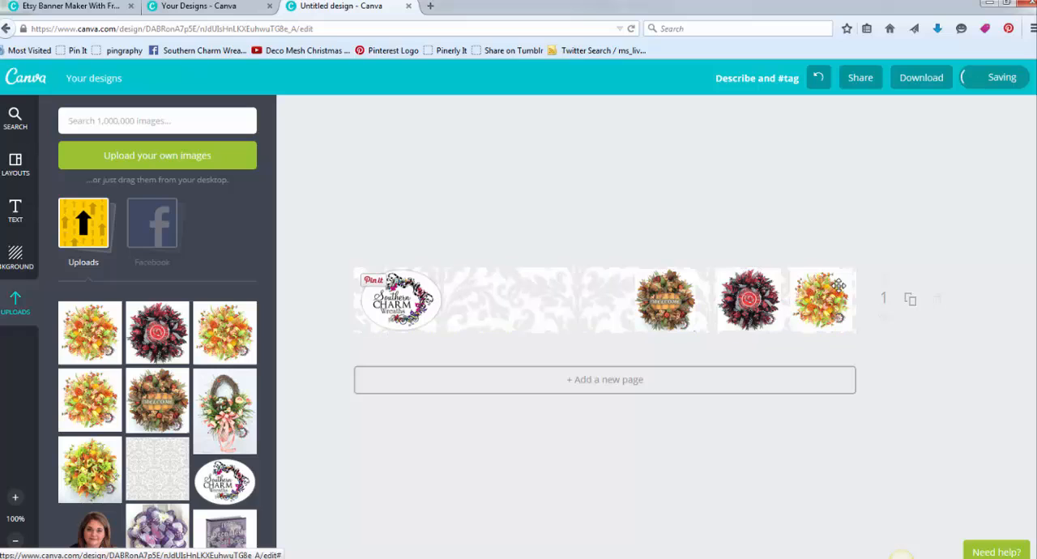
left_click_drag(753, 280, 754, 285)
left_click_drag(672, 285, 693, 290)
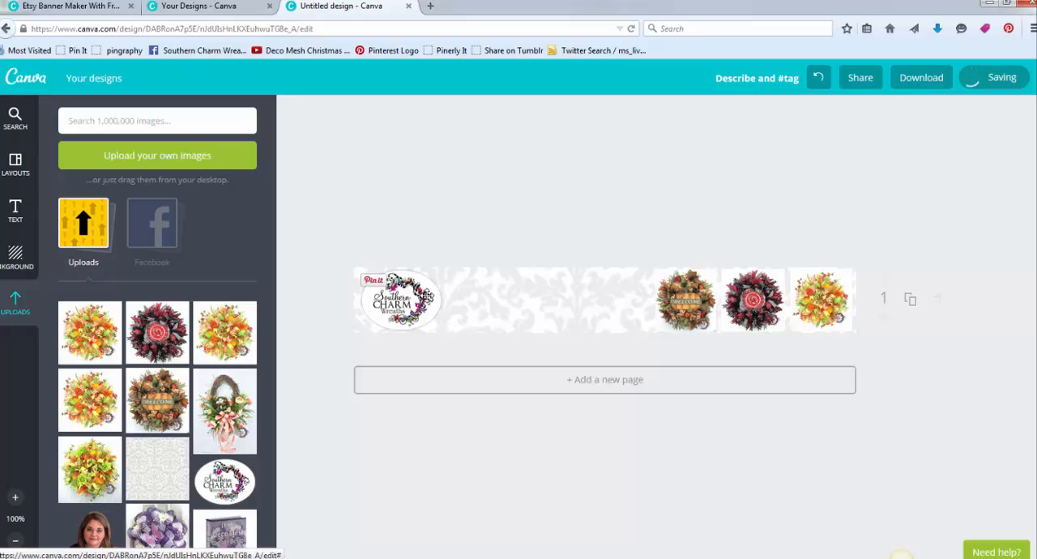
mouse_move(428, 297)
left_mouse_down()
mouse_move(440, 297)
mouse_move(430, 298)
left_mouse_up()
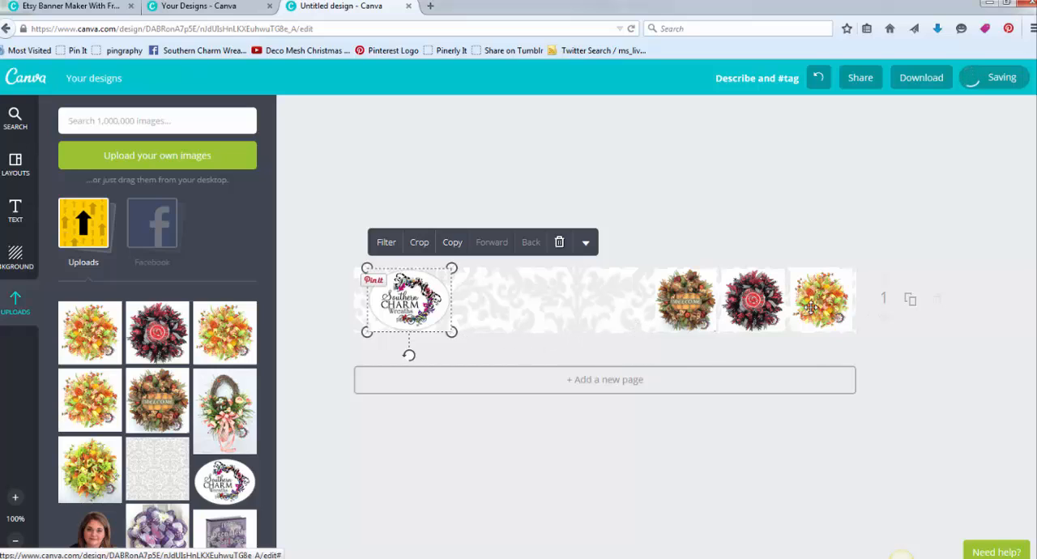
- Slightly adjust the sizes of the Welcome, red-and-black and orange-yellow wreath photos so they match the banner's height
left_click(695, 306)
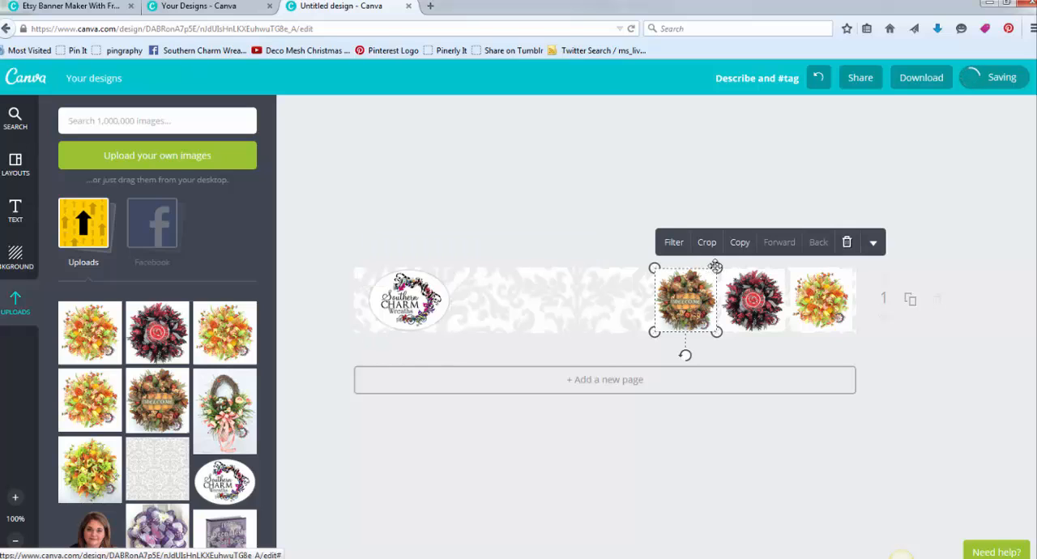
left_click_drag(716, 266, 717, 266)
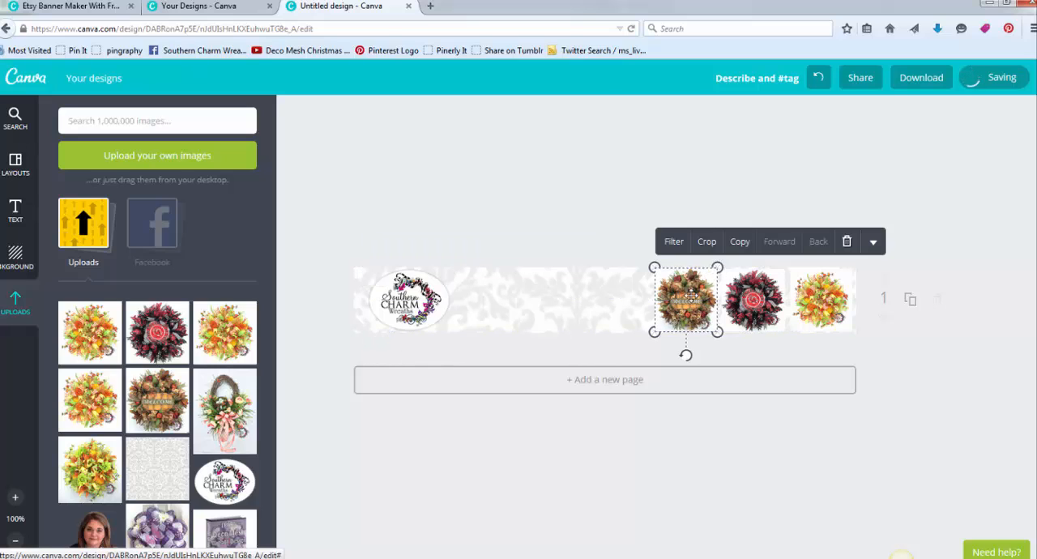
left_click(766, 310)
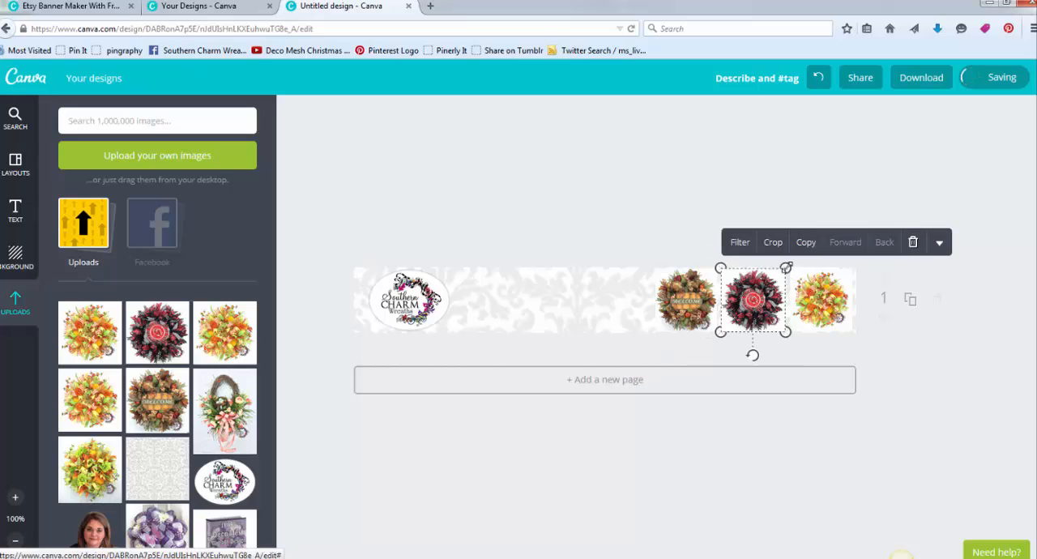
left_click_drag(786, 268, 787, 269)
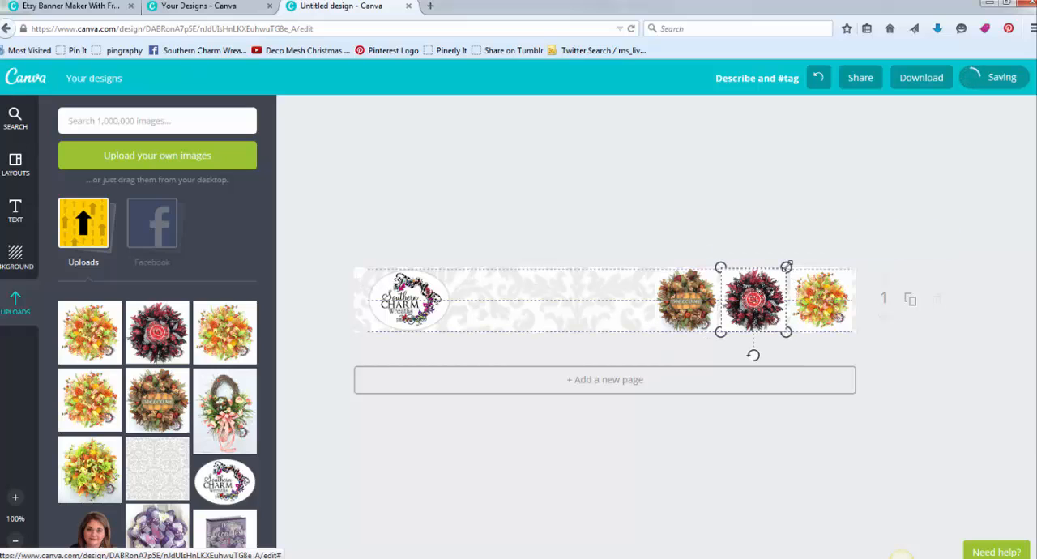
left_click(828, 300)
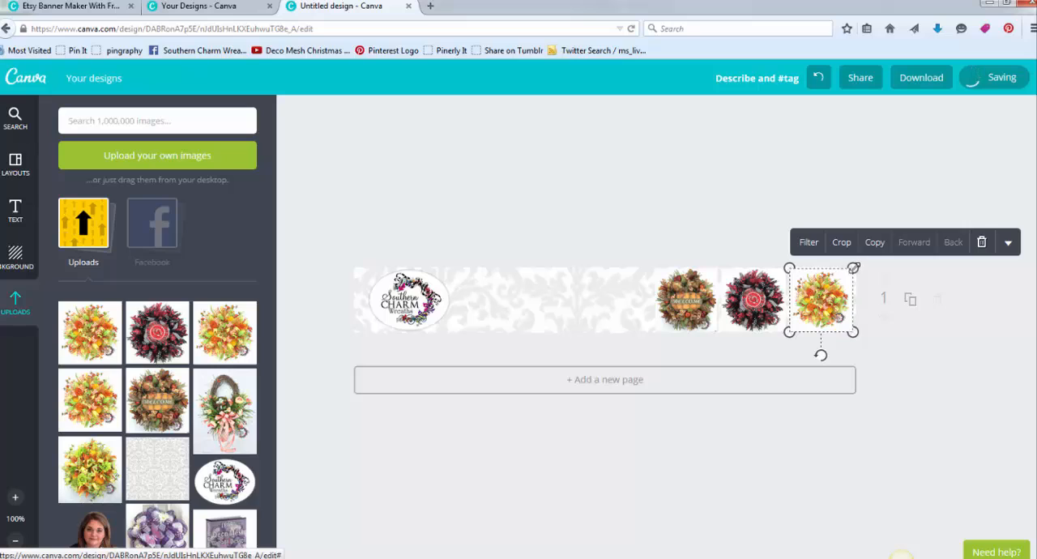
left_click_drag(855, 266, 856, 267)
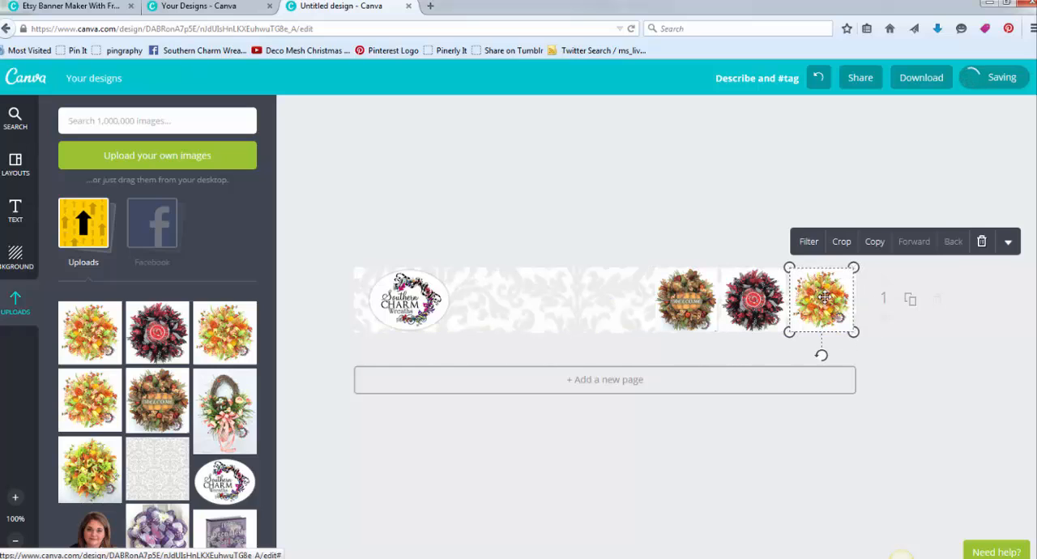
- Fine-tune the three wreath photos' positions so they sit evenly spaced against the banner's right edge
left_click_drag(837, 298, 838, 298)
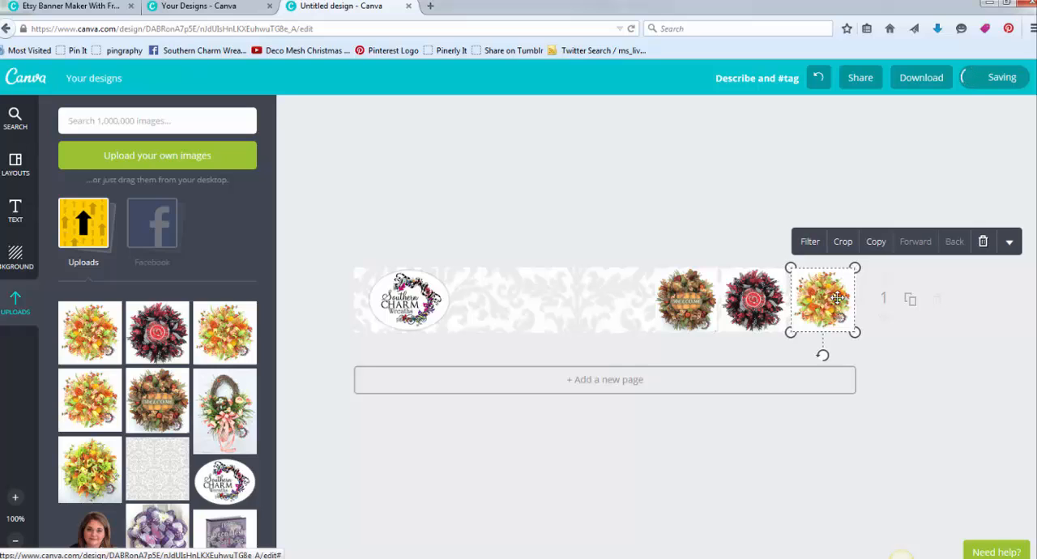
left_click(732, 300)
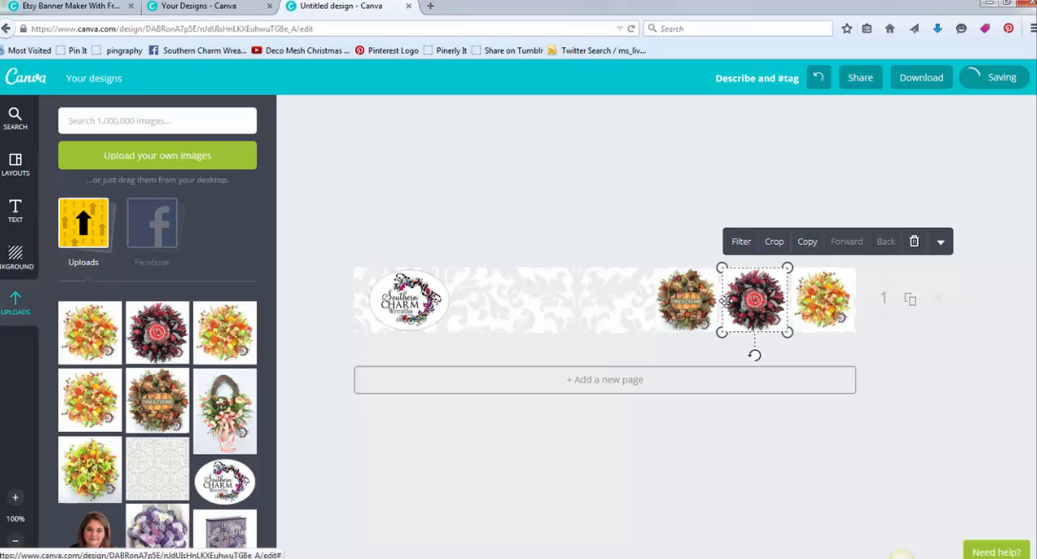
left_click(695, 303)
left_click_drag(696, 303, 696, 303)
left_click(492, 211)
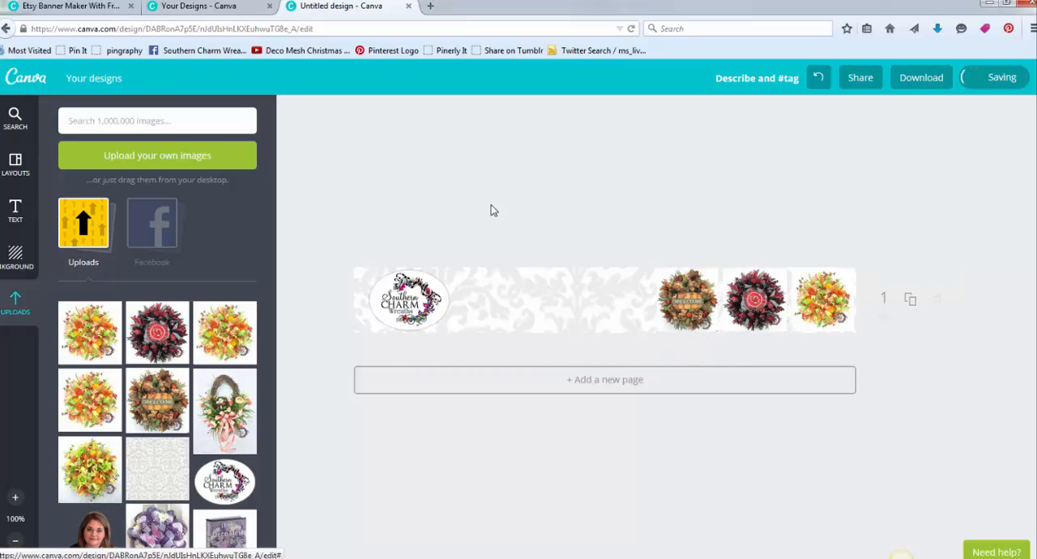
- Add a heading text to the banner and replace its placeholder with "Southern Charm"
left_click(13, 212)
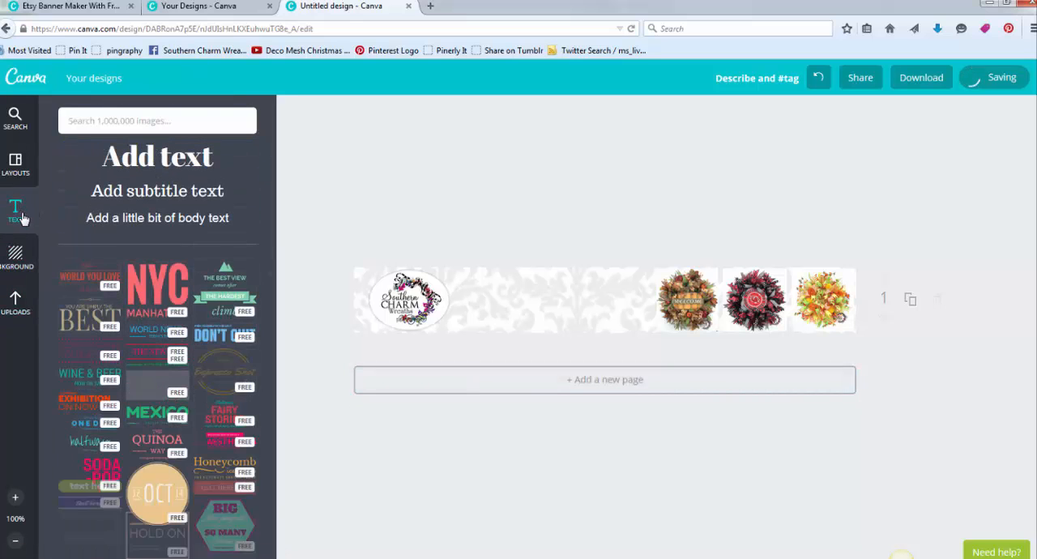
left_click_drag(158, 156, 576, 330)
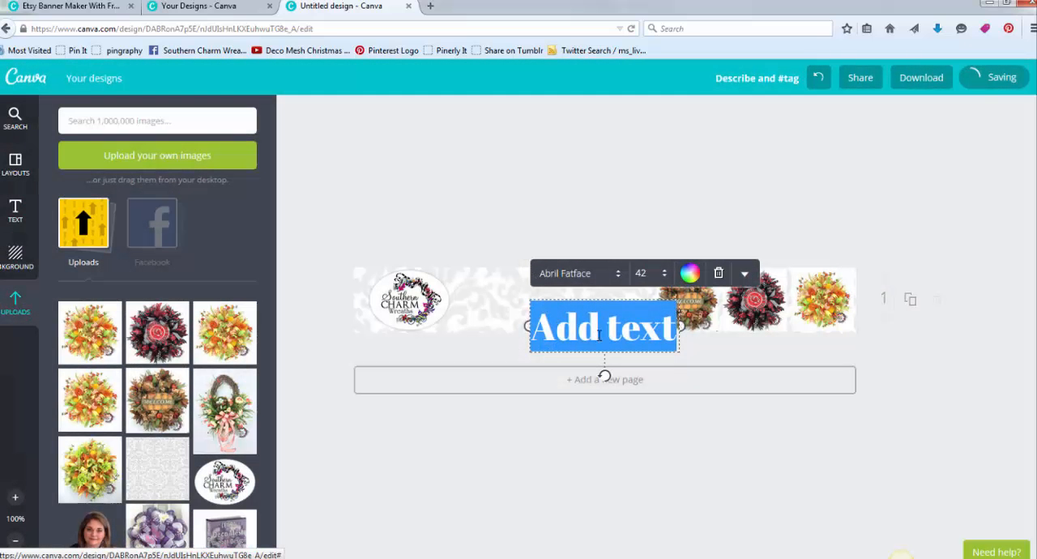
left_click(600, 332)
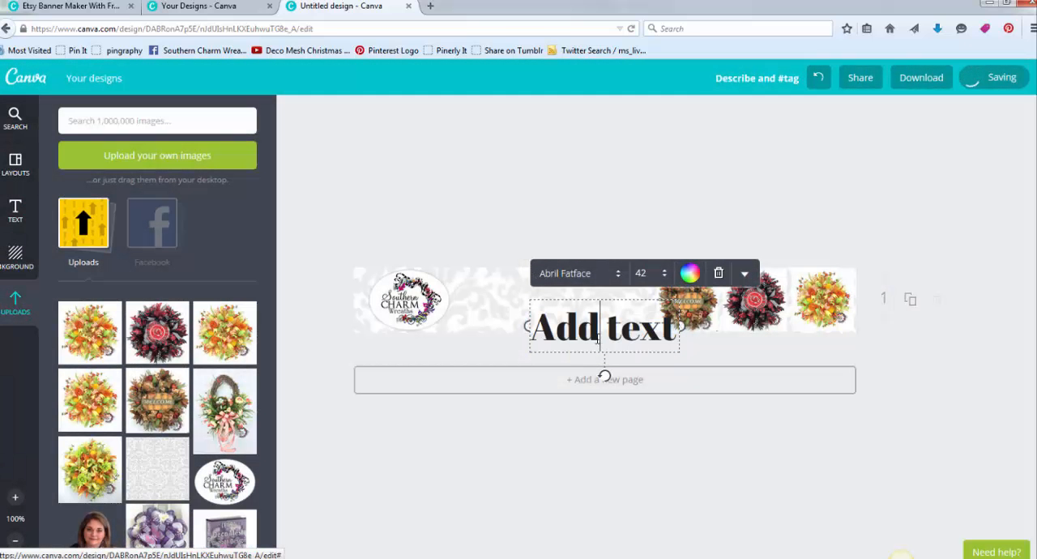
left_click(15, 209)
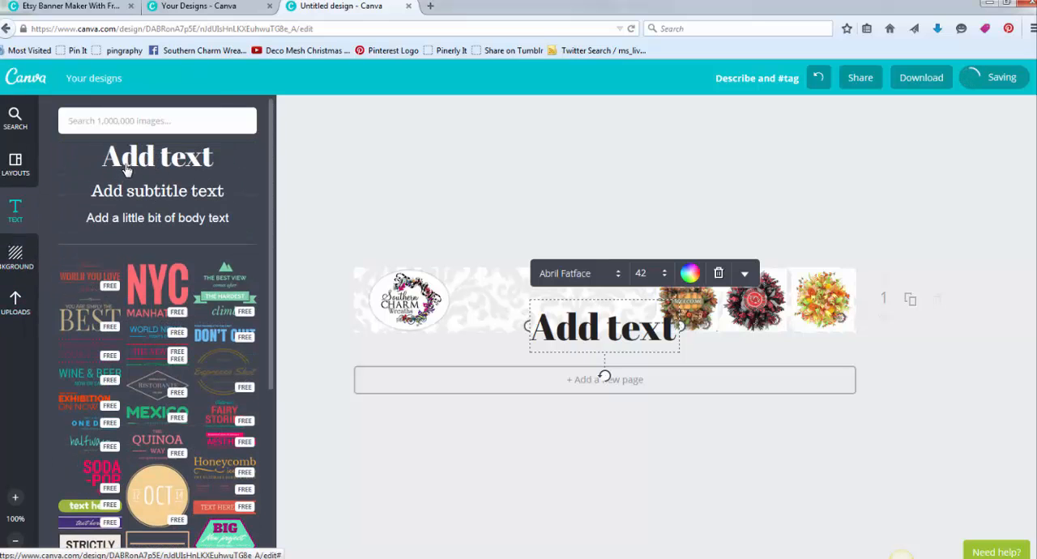
double_click(567, 331)
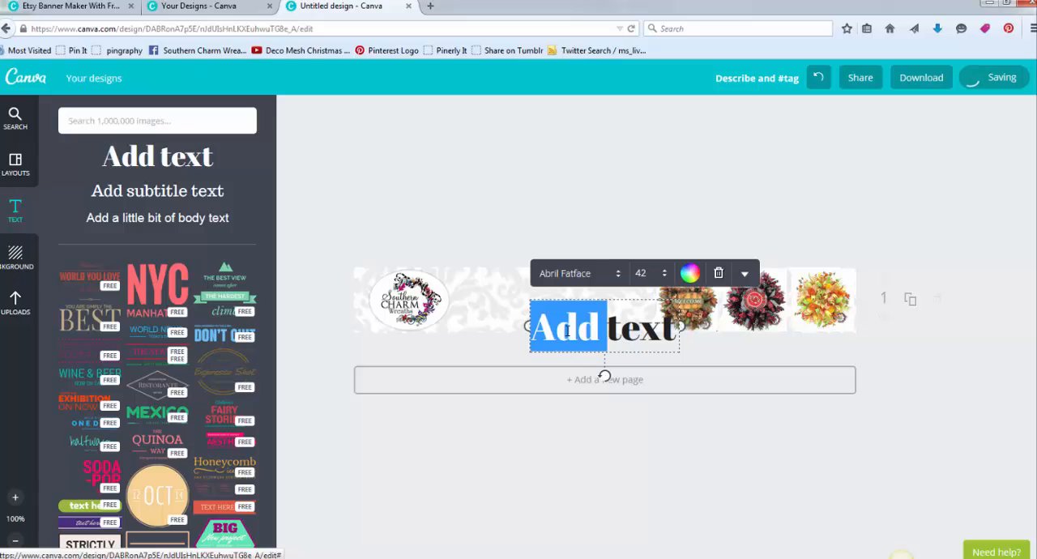
left_click_drag(555, 339, 636, 340)
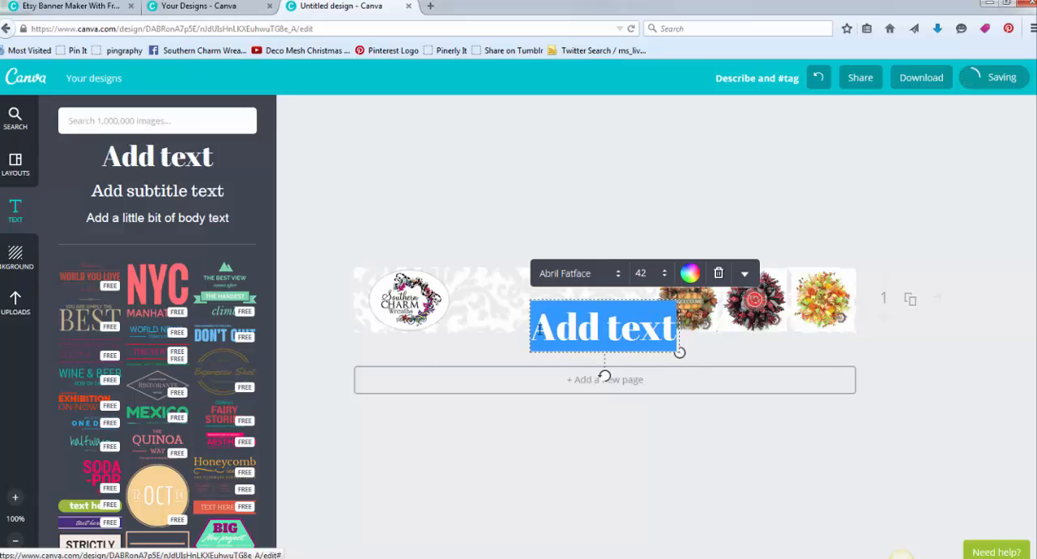
type("Southern Charm")
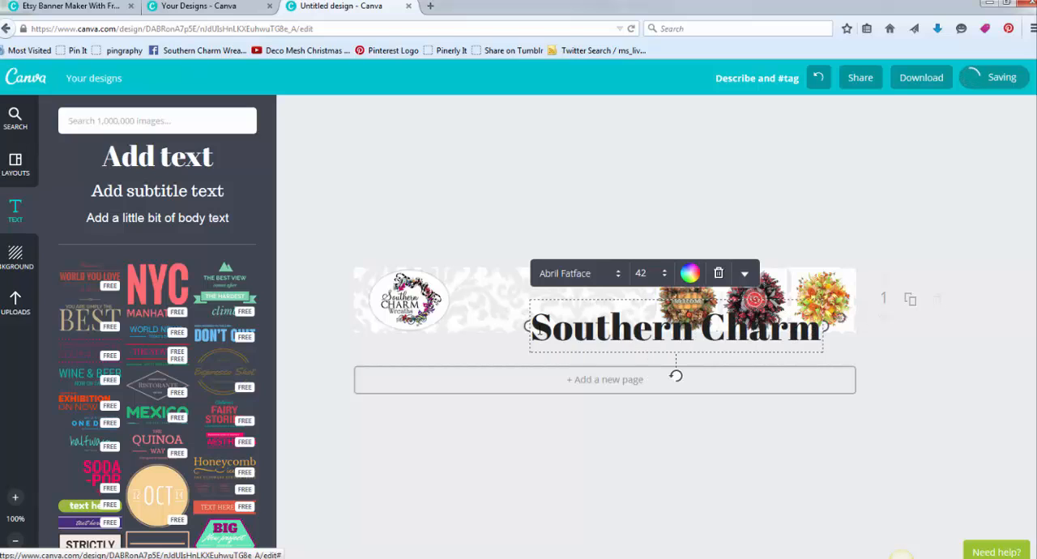
- Change the font of the whole "Southern Charm" heading to Trocchi
triple_click(539, 330)
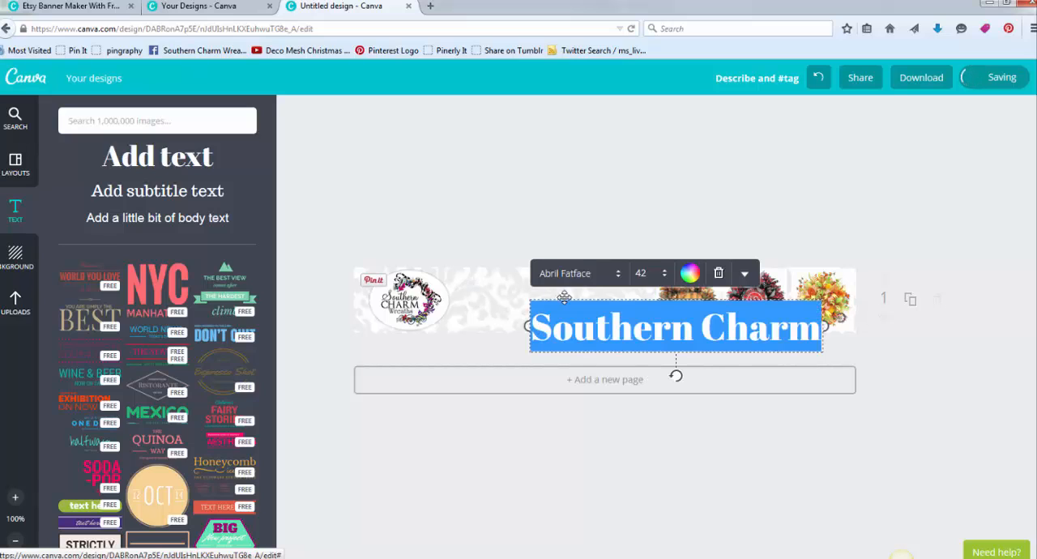
left_click(619, 276)
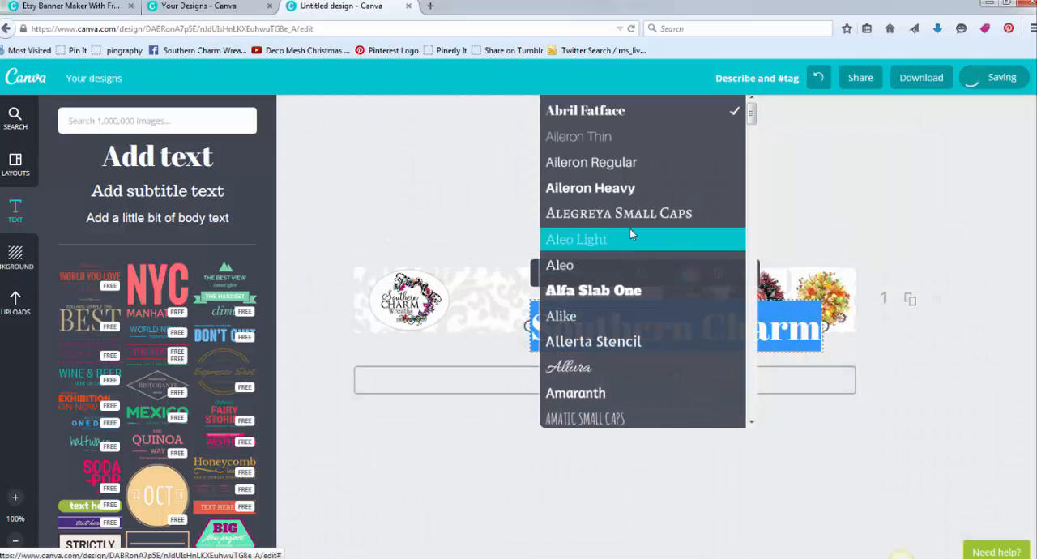
scroll(630, 228, "down", 7)
scroll(677, 359, "down", 10)
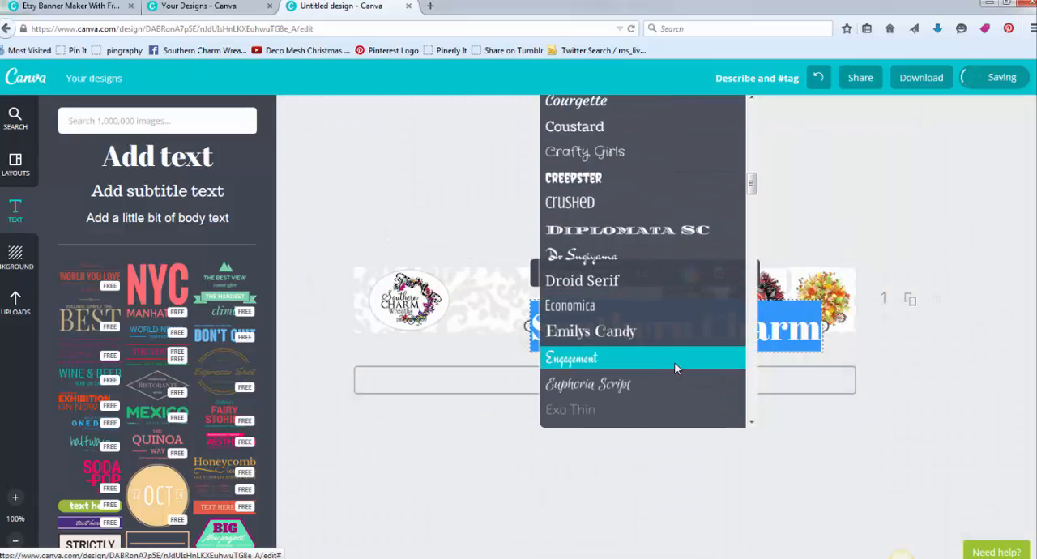
scroll(673, 371, "down", 5)
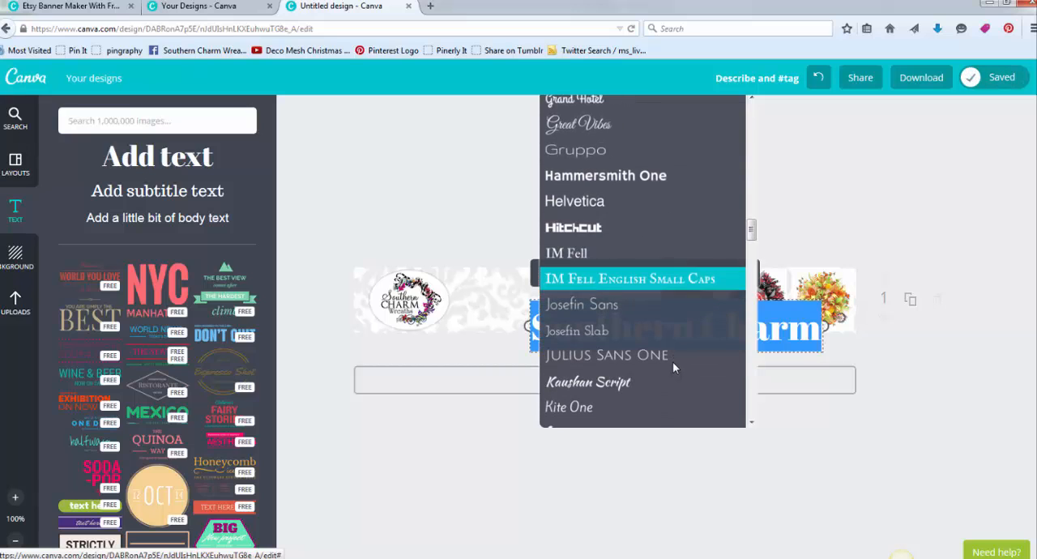
scroll(646, 396, "down", 10)
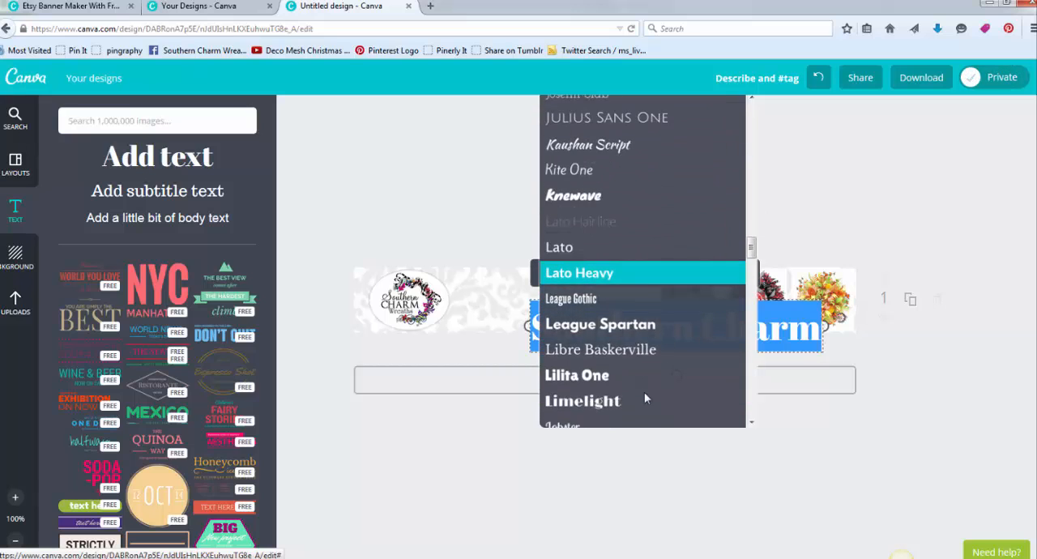
scroll(649, 392, "down", 10)
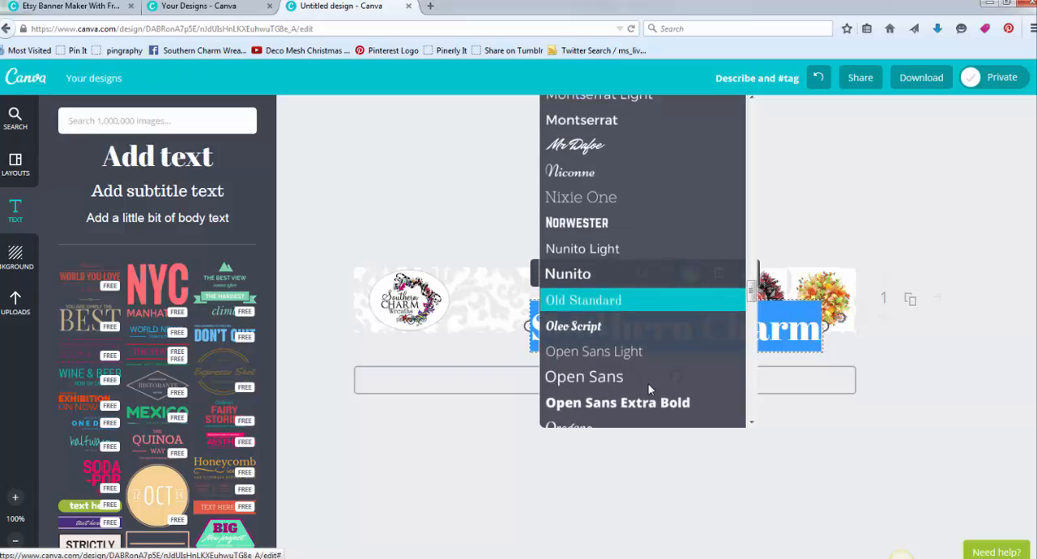
scroll(648, 389, "down", 10)
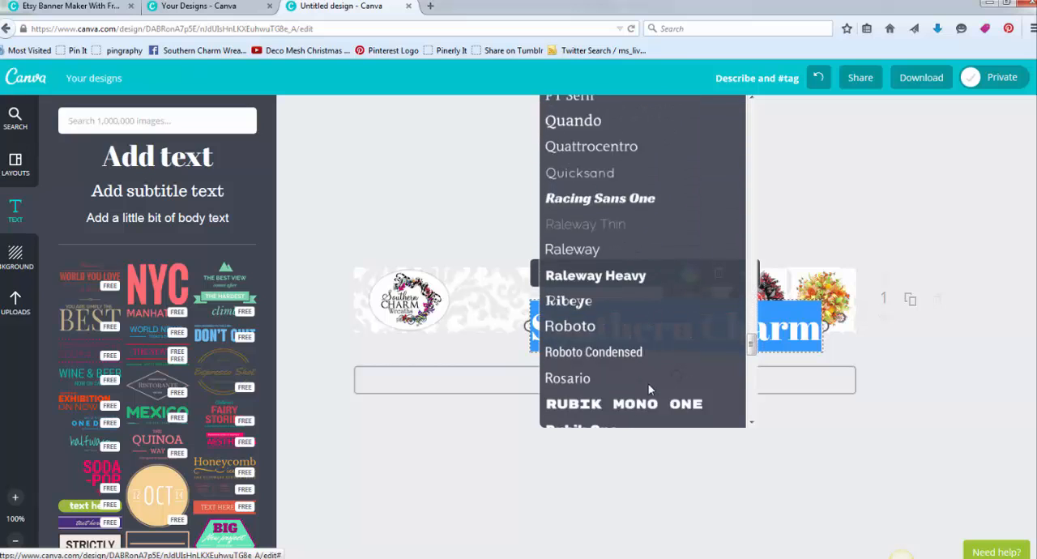
scroll(648, 390, "down", 8)
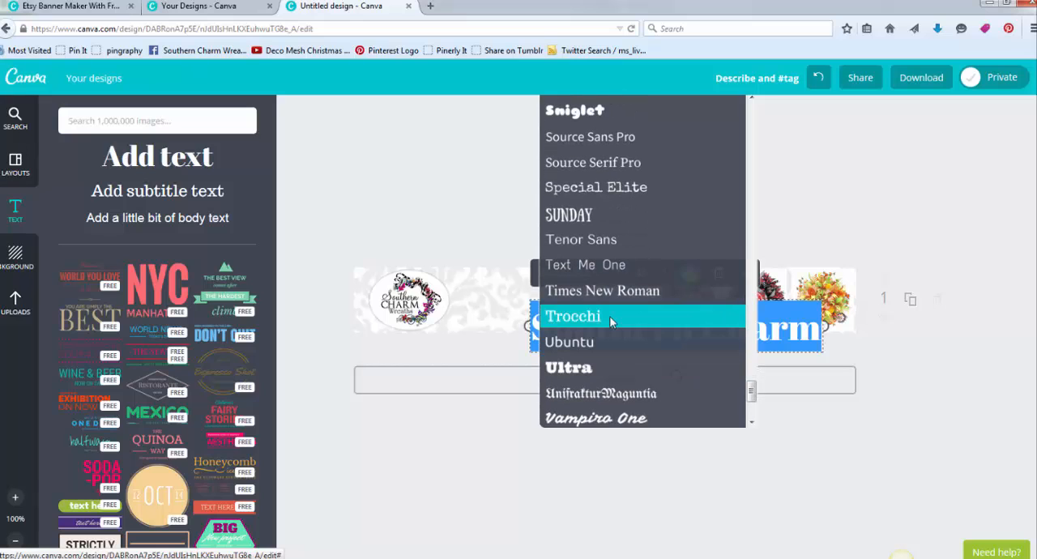
left_click(612, 316)
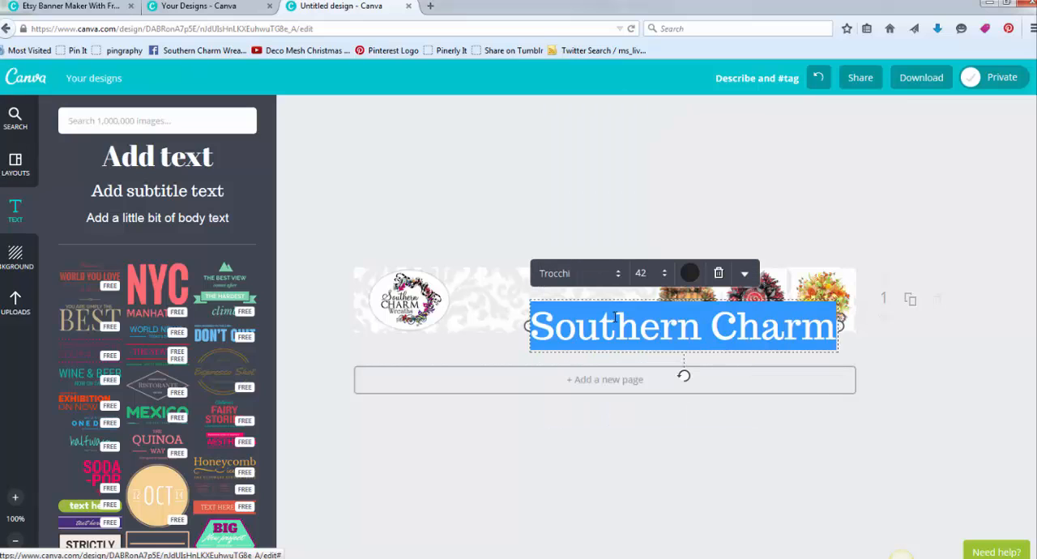
- Set the "Southern Charm" heading to size 24 and move it beside the logo along the banner's top edge
left_click(655, 274)
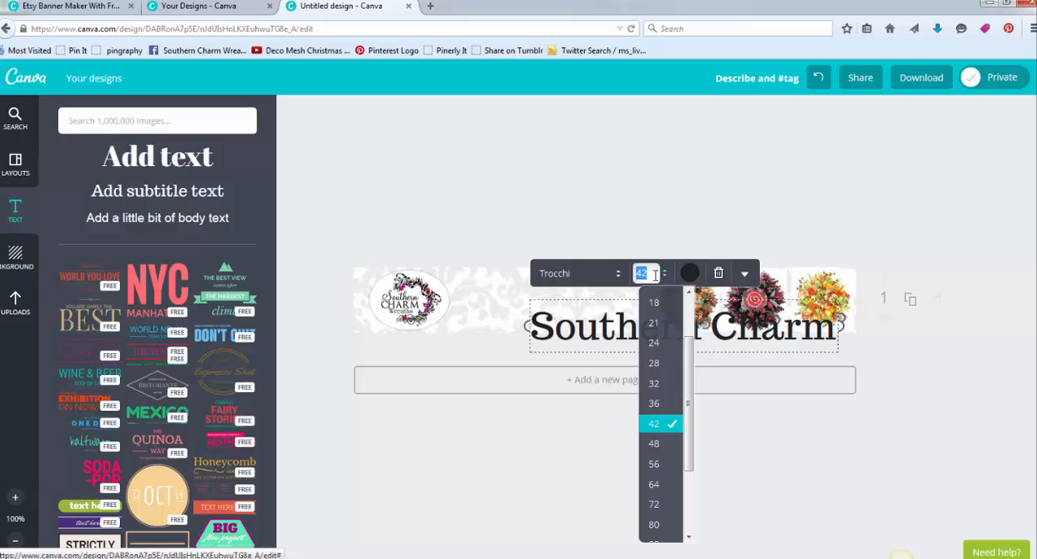
type("24")
key("Return")
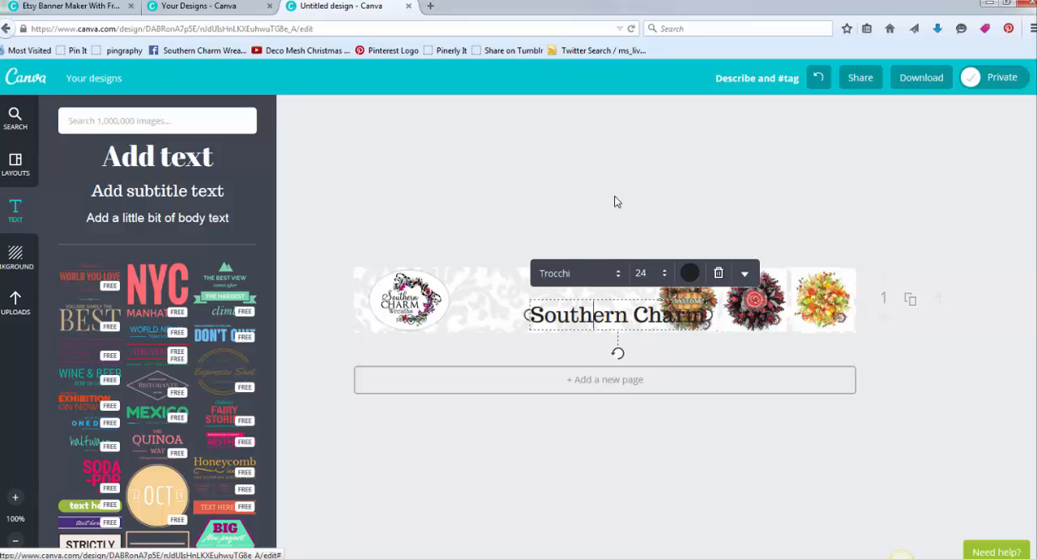
left_click(584, 188)
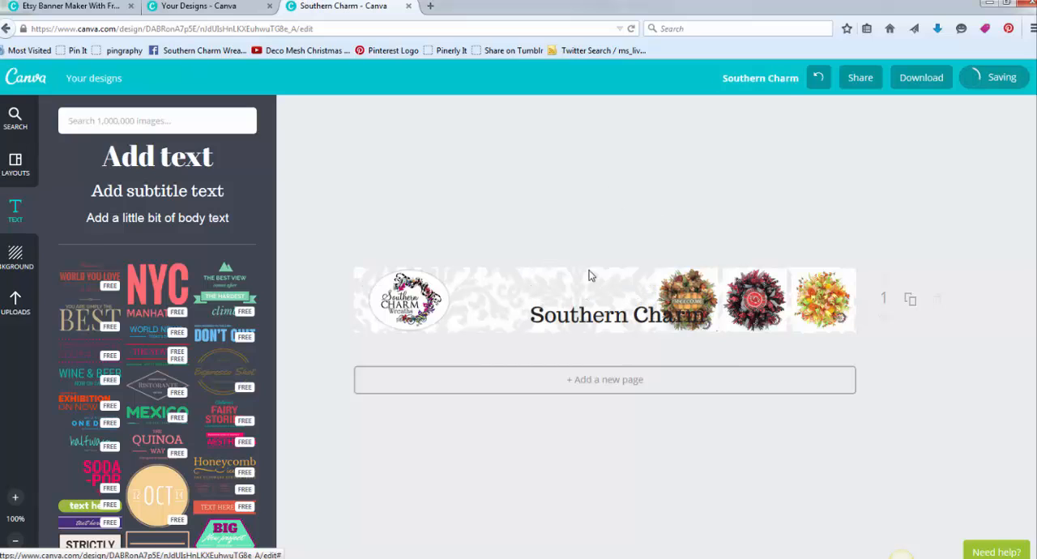
left_click_drag(594, 317, 529, 287)
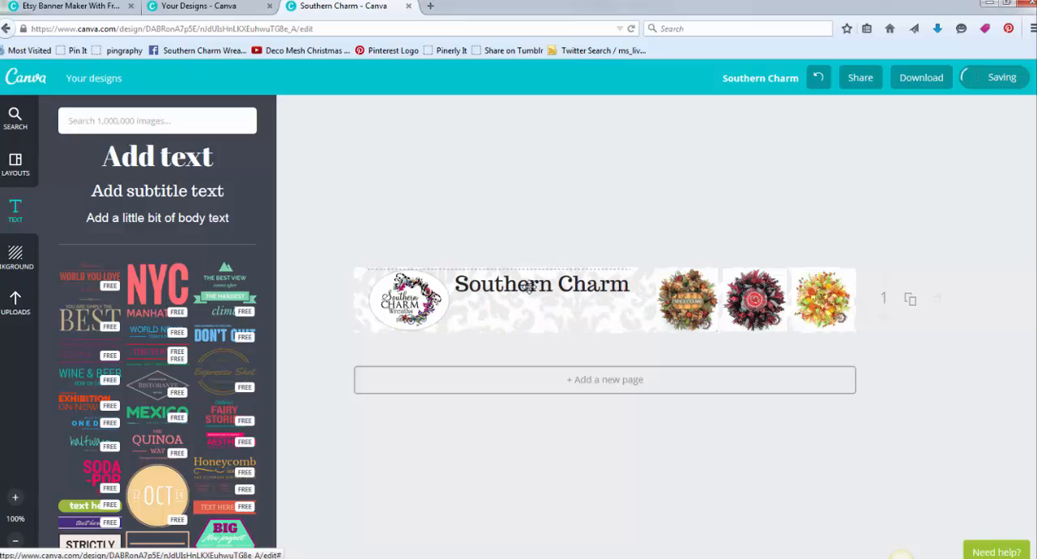
- Add a subtitle text beneath the "Southern Charm" heading and replace its placeholder with "Wreaths"
left_click(199, 194)
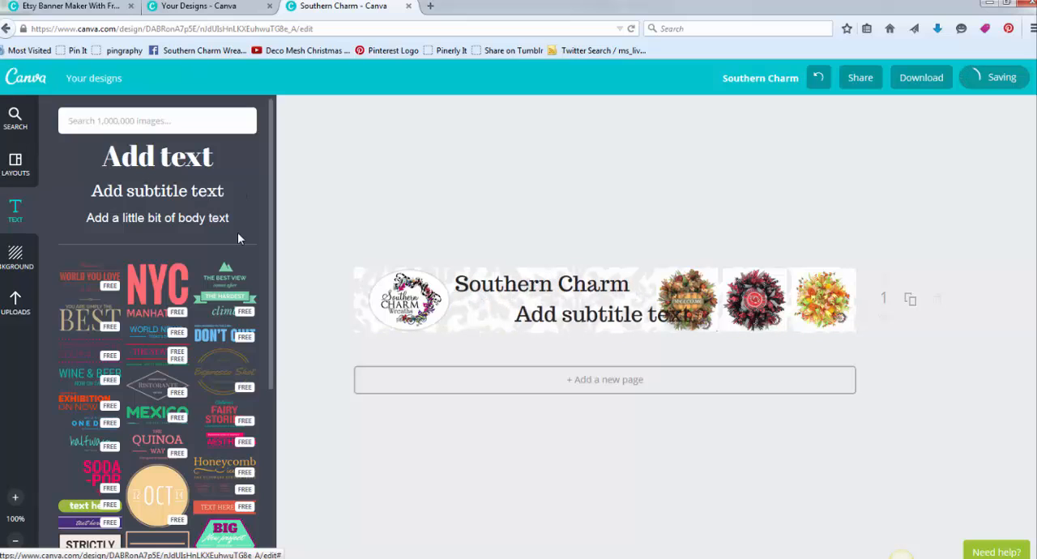
left_click(567, 316)
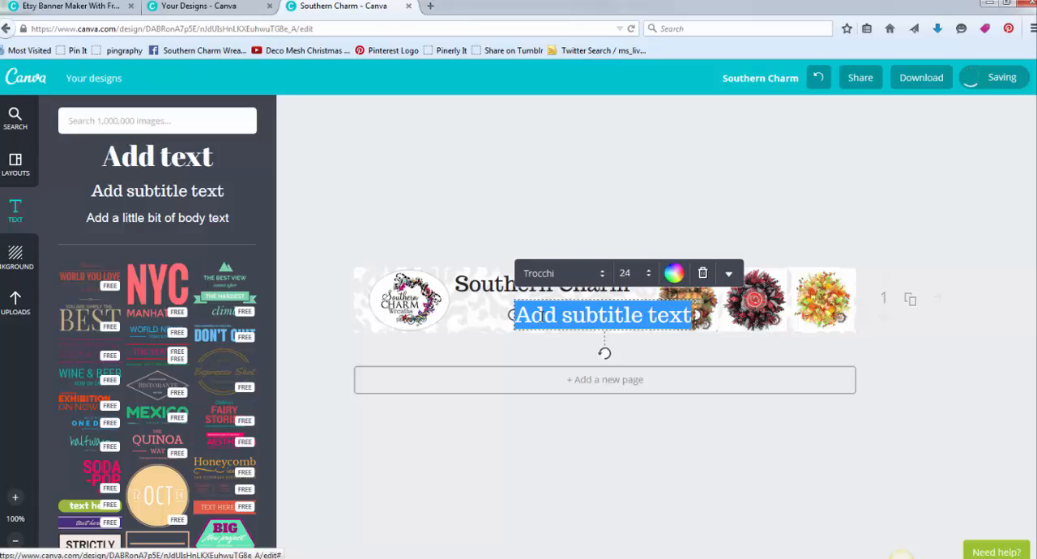
type("Wreaths")
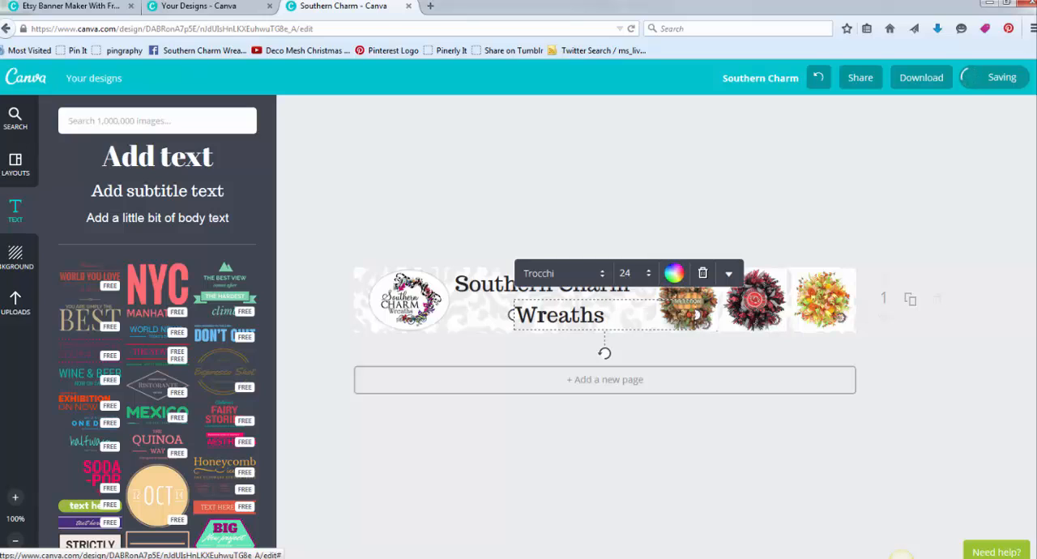
- Change the font of the whole "Wreaths" subtitle to Allura
left_click_drag(606, 316, 486, 316)
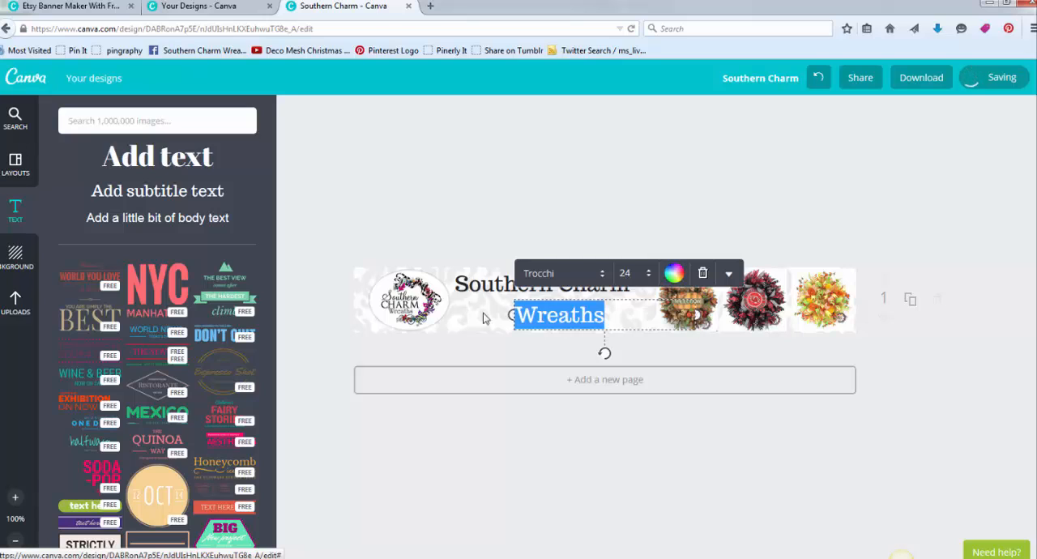
left_click(600, 273)
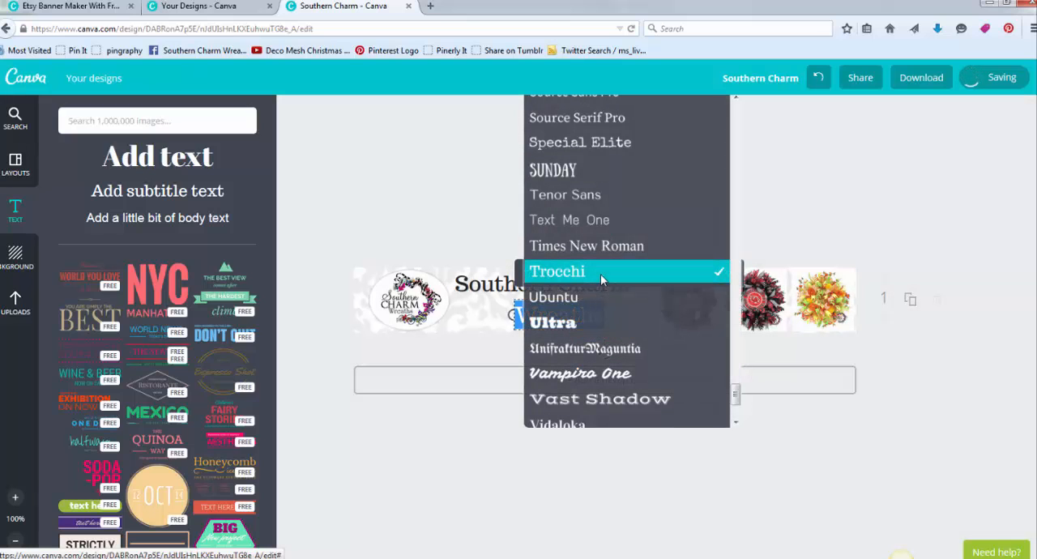
scroll(607, 218, "up", 10)
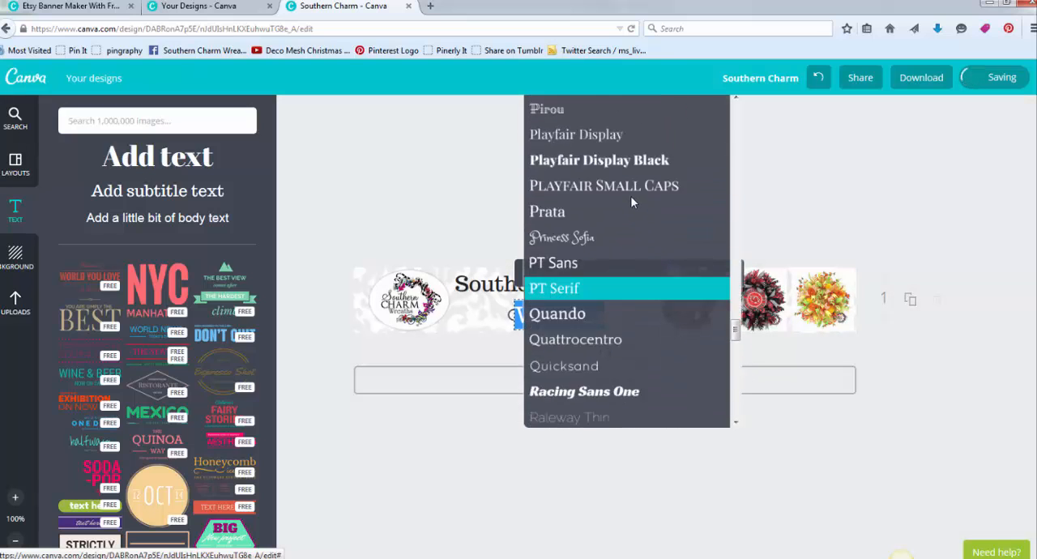
scroll(629, 197, "up", 15)
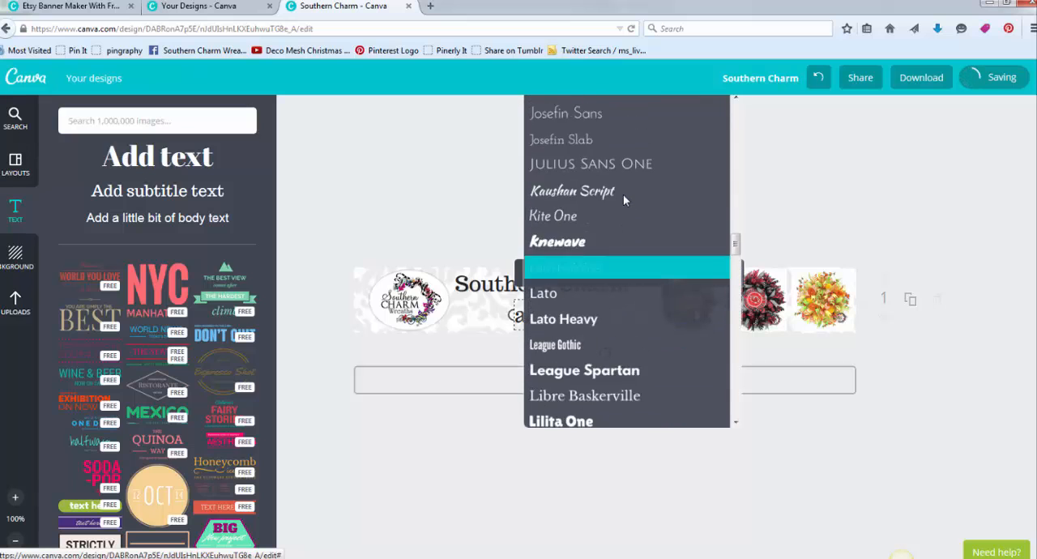
scroll(623, 197, "up", 20)
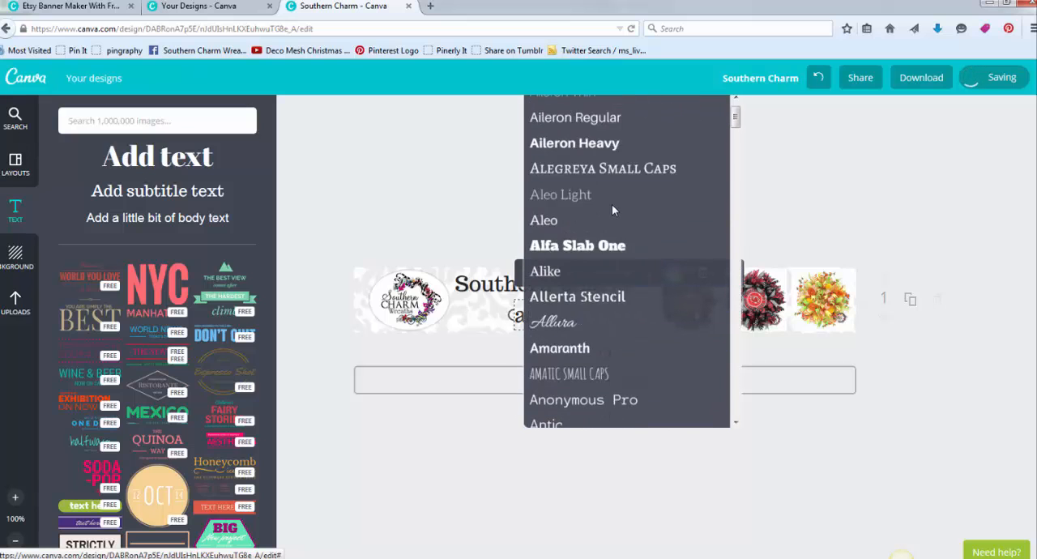
scroll(612, 210, "up", 2)
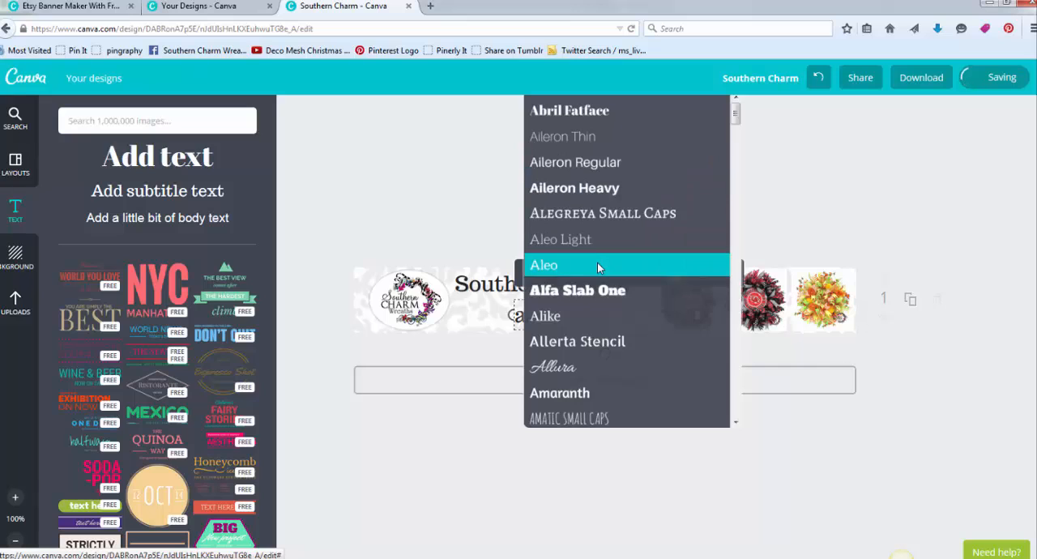
scroll(624, 348, "down", 2)
left_click(621, 334)
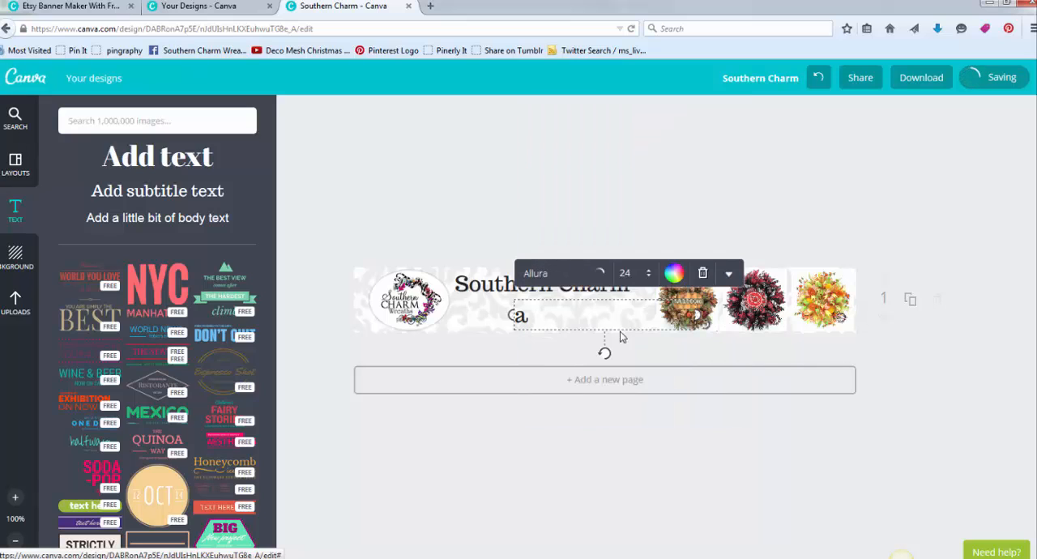
- Set the subtitle's size to 56 and replace its text with "Wreaths"
left_click(649, 278)
scroll(653, 479, "down", 3)
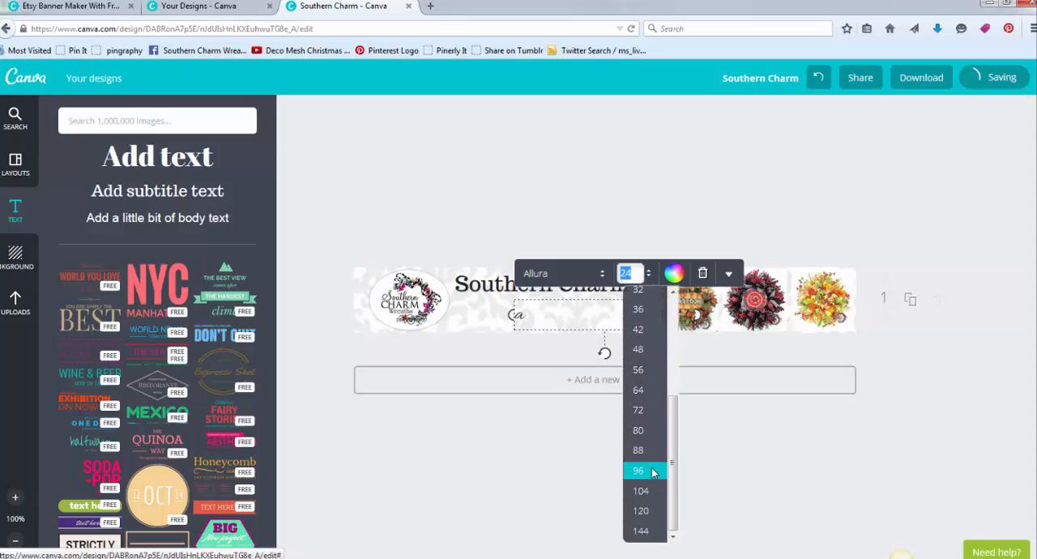
left_click(648, 370)
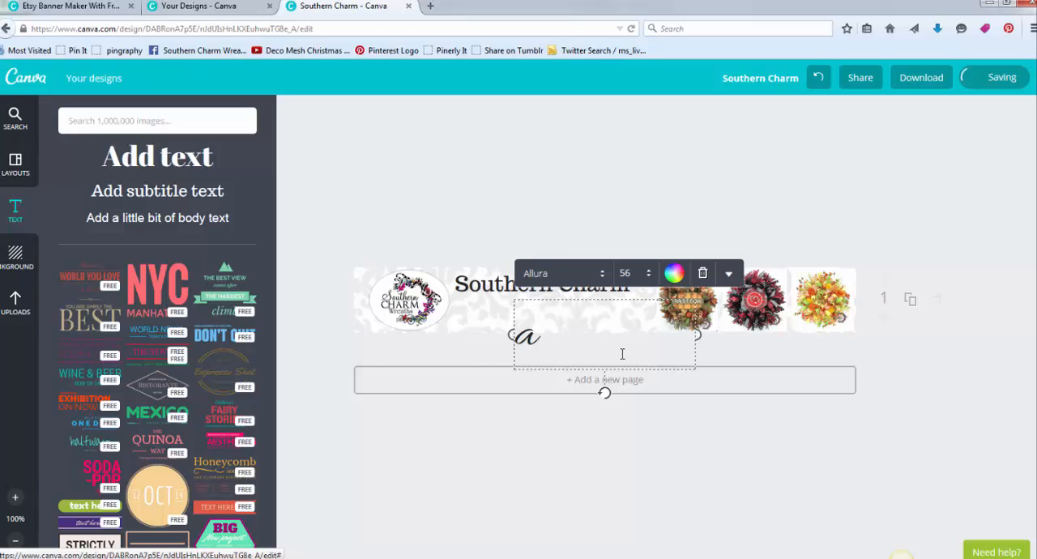
type("Wreathsa")
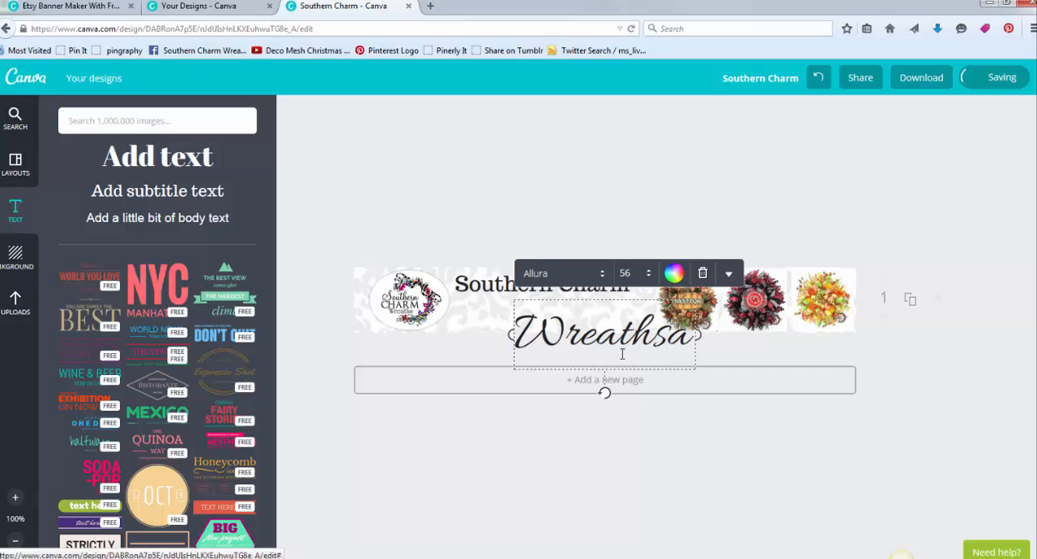
key("Delete")
left_click(626, 202)
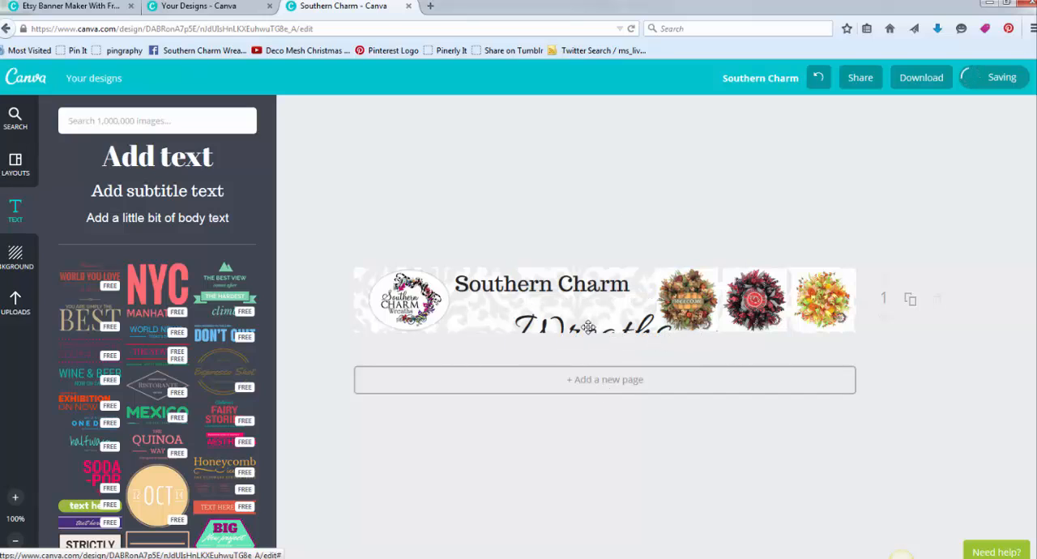
- Move "Wreaths" up inside the banner beneath the heading, and shift the "Southern Charm" heading left against the logo
left_click_drag(587, 319, 573, 305)
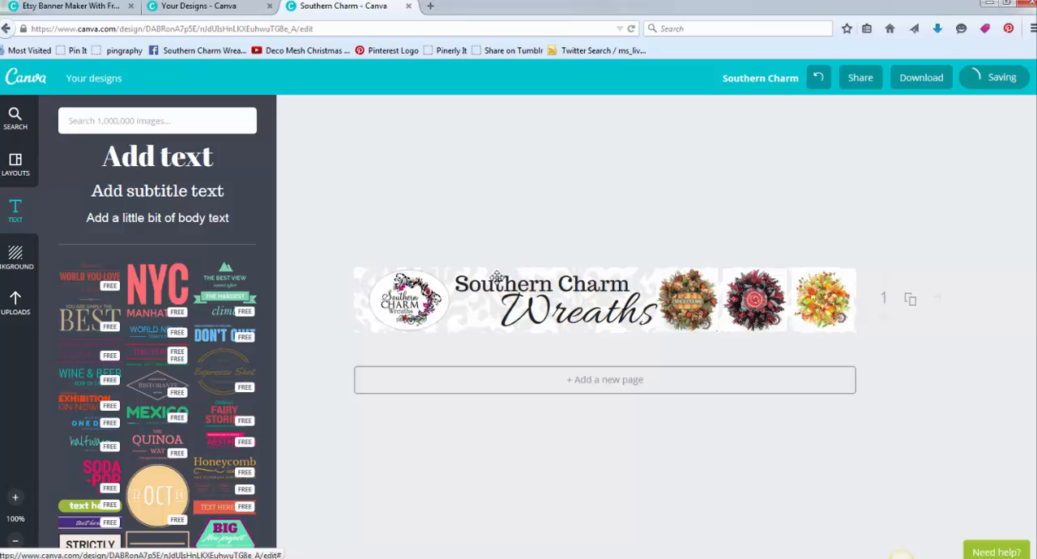
left_click_drag(497, 278, 475, 285)
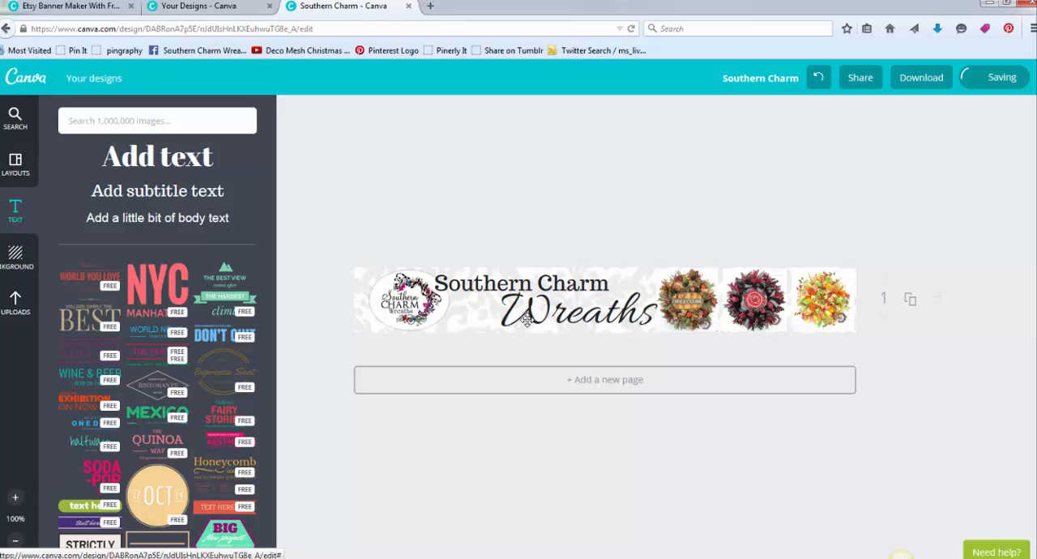
left_click(526, 320)
- Nudge the oval logo slightly left, closer to the banner's left edge
left_click(413, 299)
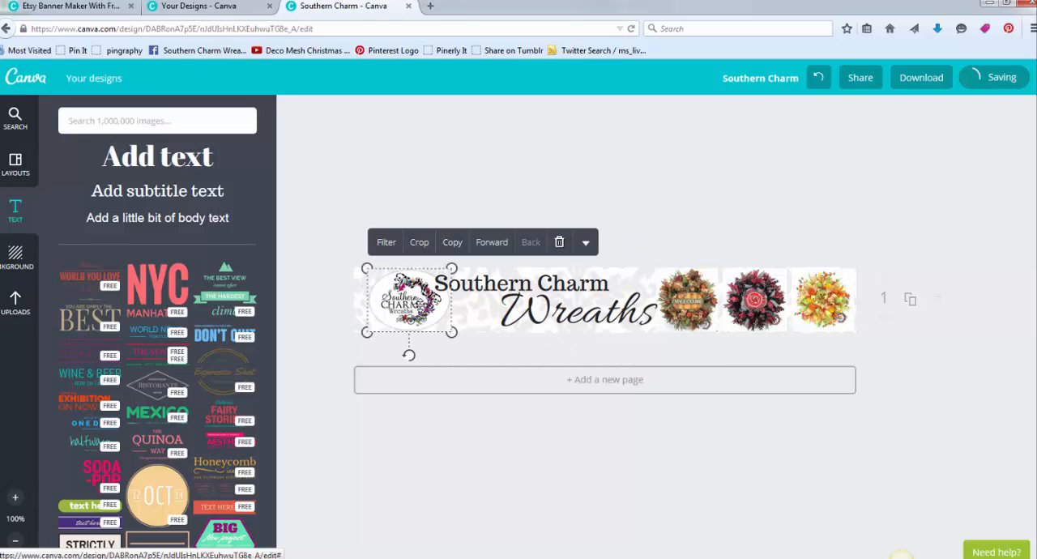
key("Left")
key("Left")
key("Left")
key("Left")
key("Left")
key("Left")
key("Left")
key("Left")
key("Left")
key("Left")
key("Left")
key("Left")
key("Left")
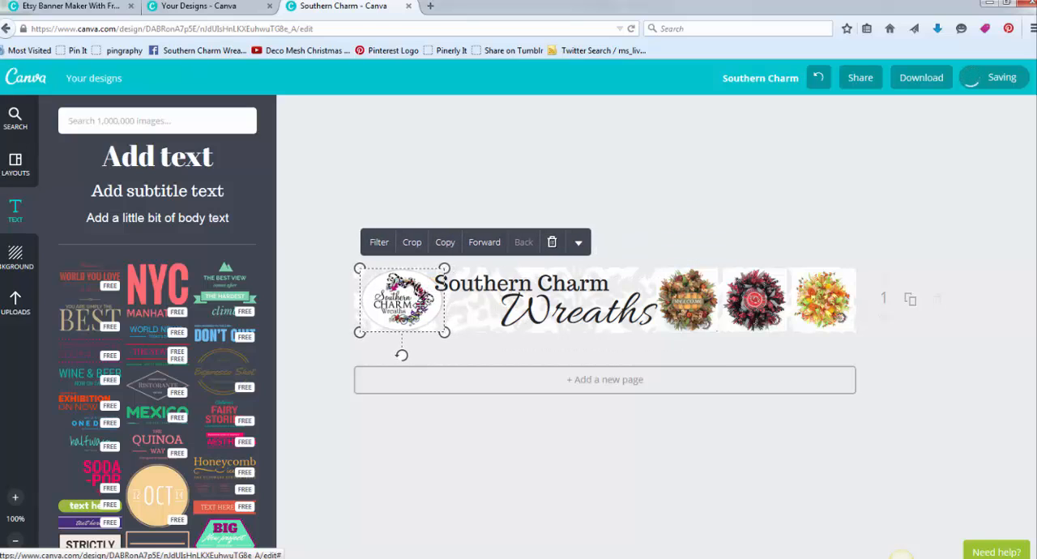
left_click(683, 212)
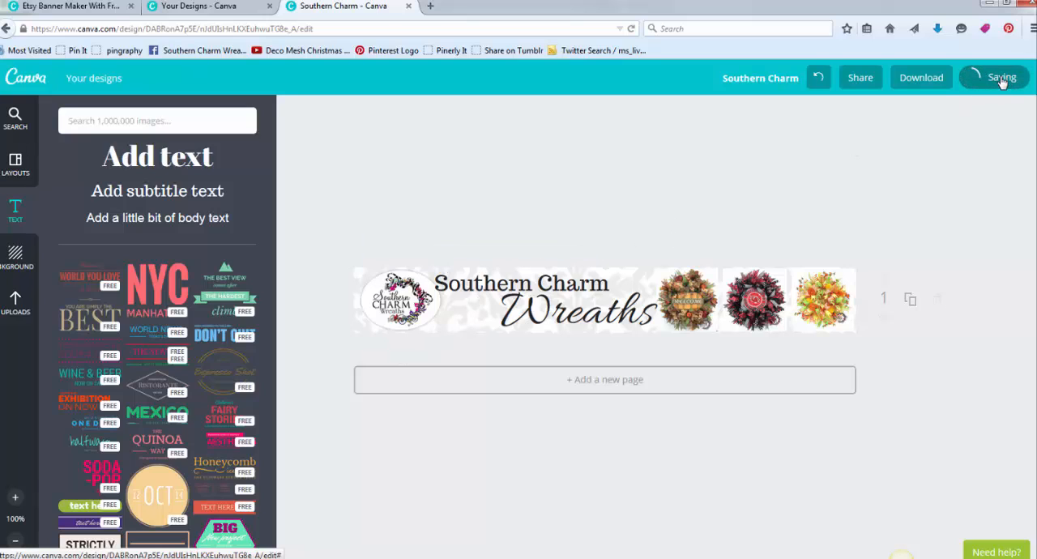
- Shift the "Southern Charm" heading slightly farther left so it touches the logo's edge
left_click(498, 279)
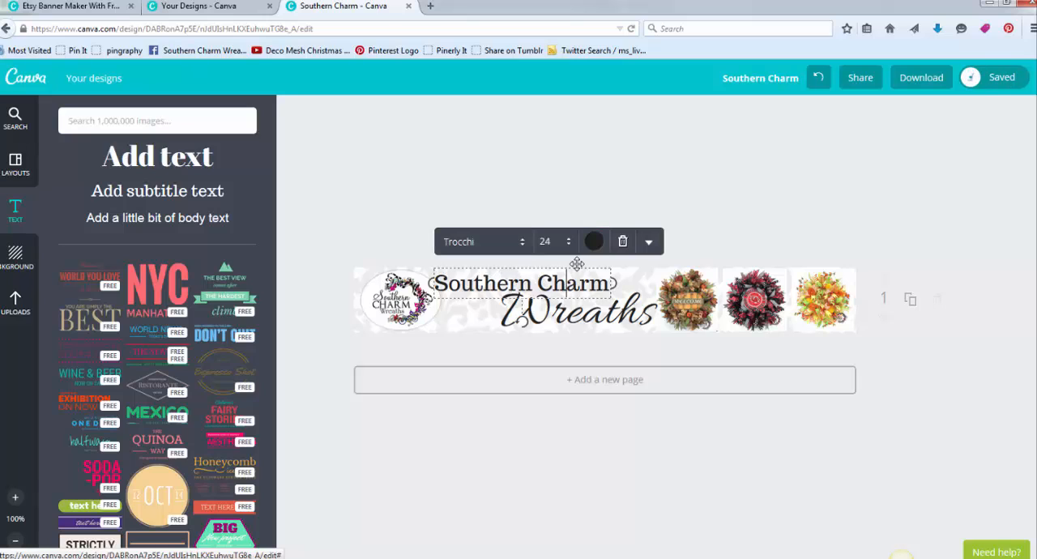
left_click(571, 211)
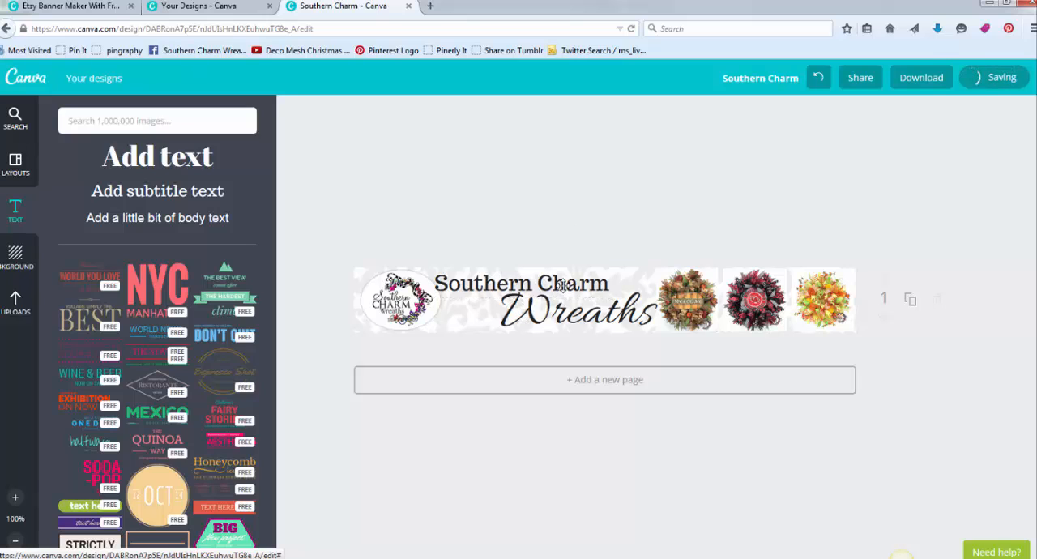
left_click(558, 306)
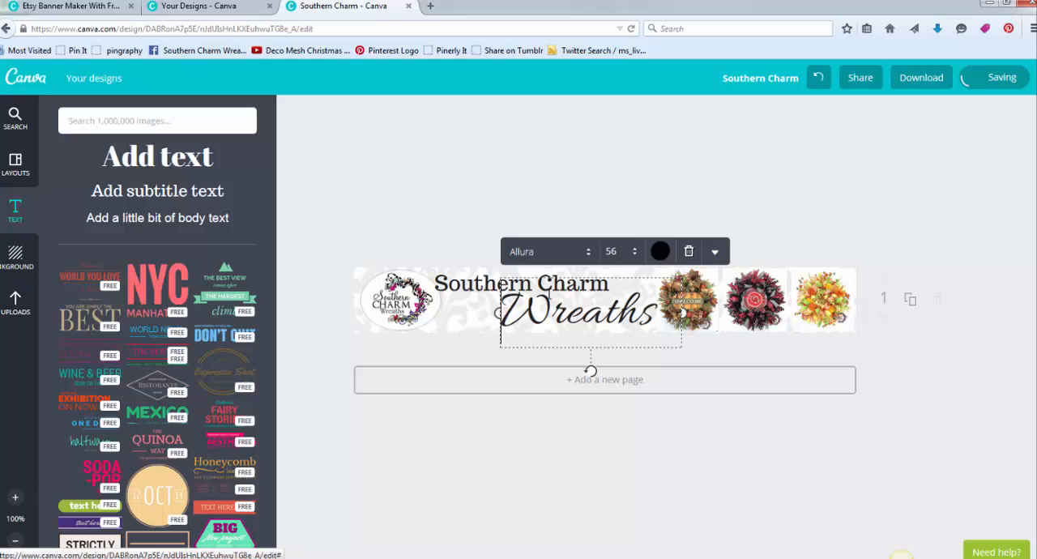
left_click(472, 266)
left_click(474, 286)
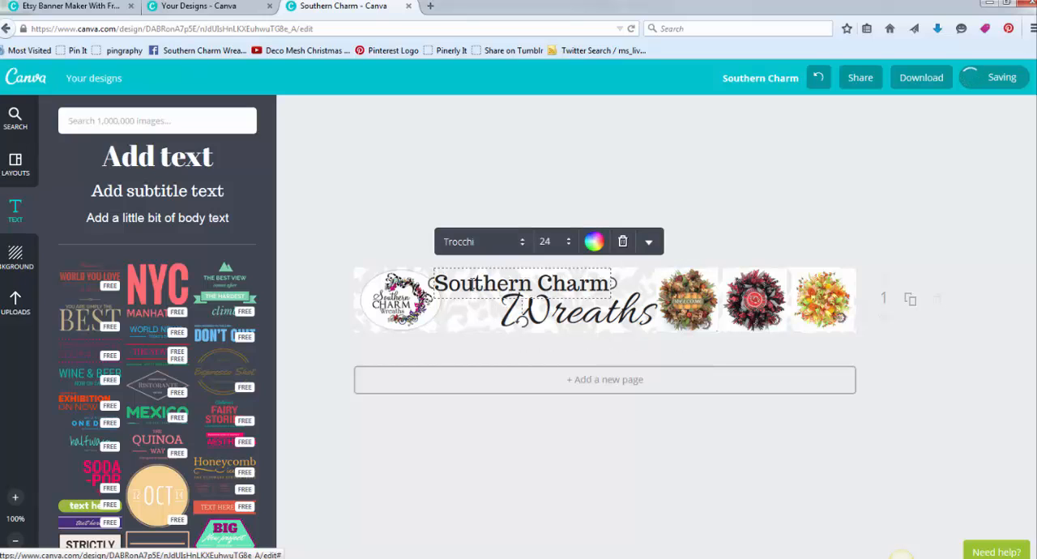
left_click(453, 195)
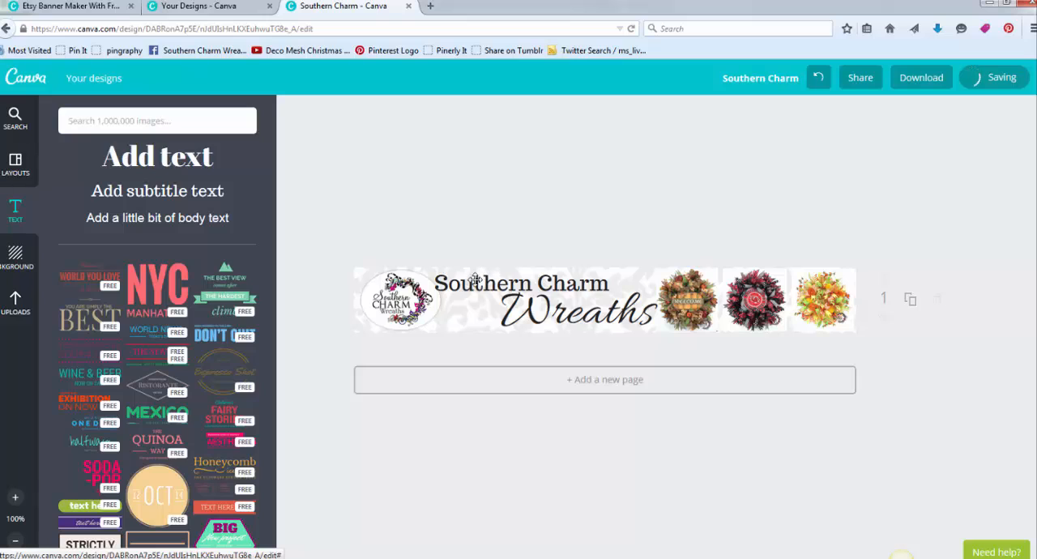
left_click_drag(475, 281, 467, 278)
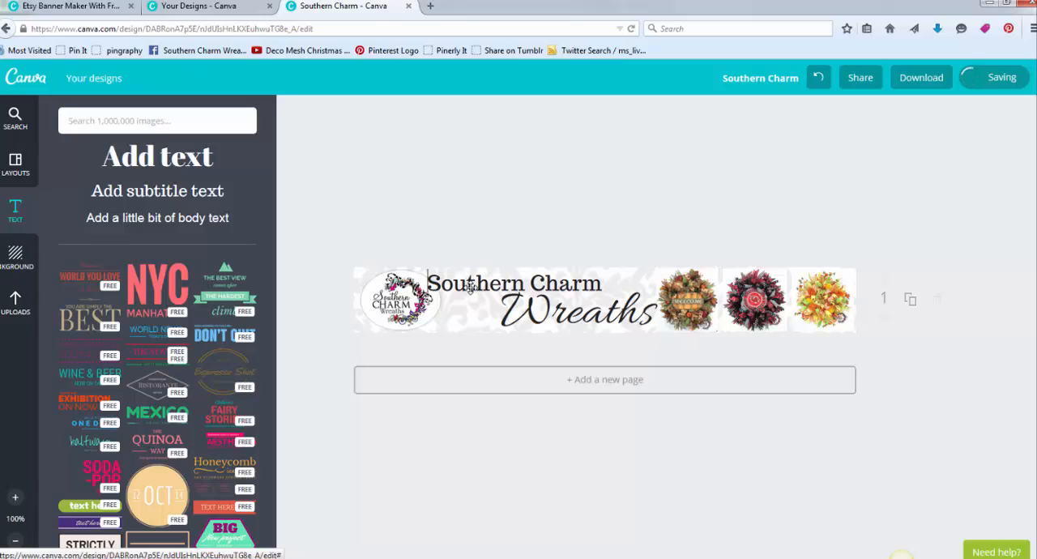
left_click(471, 289)
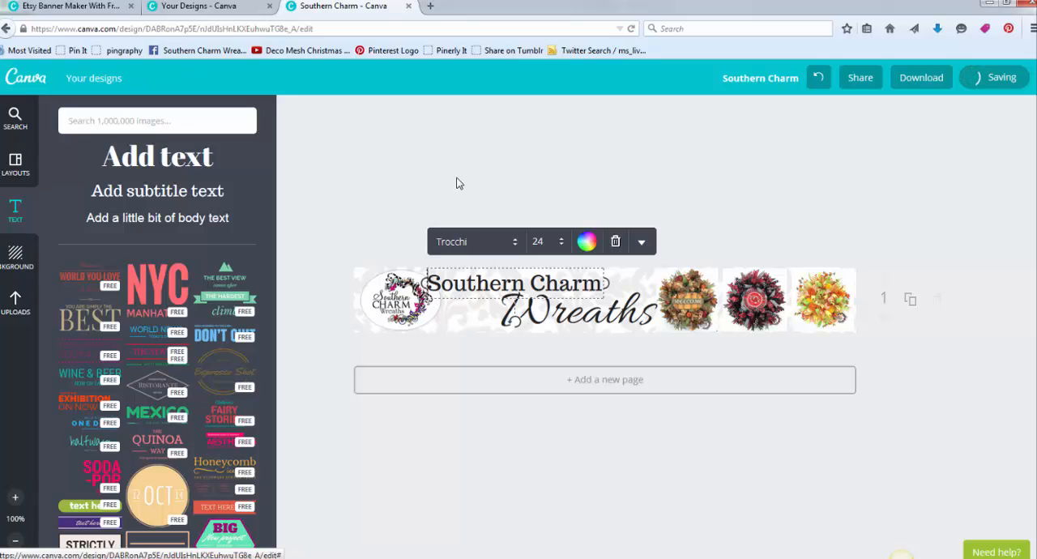
left_click(411, 162)
left_click(460, 276)
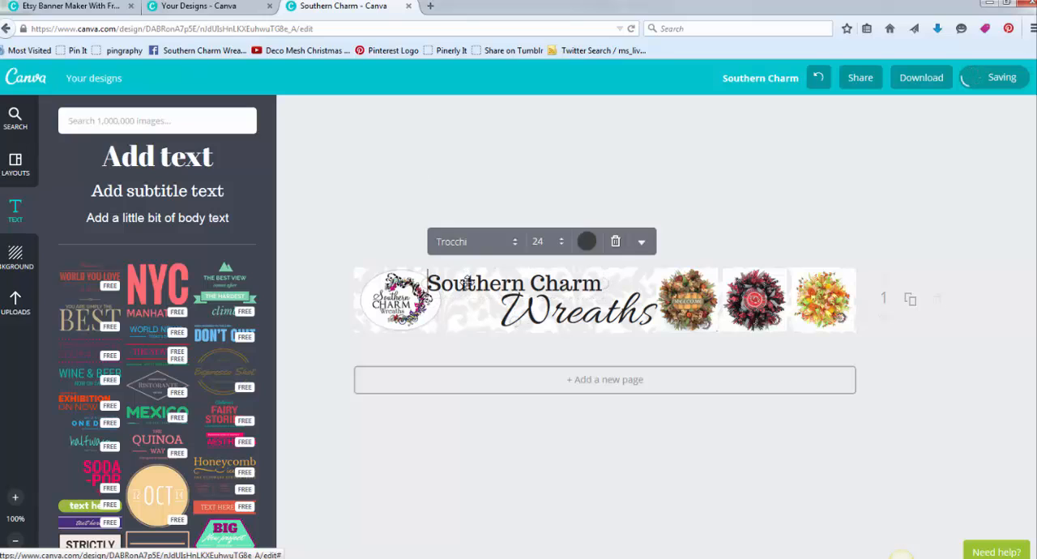
- Raise the "Southern Charm" heading toward the banner's top edge to leave more space above "Wreaths"
left_click_drag(452, 282, 450, 278)
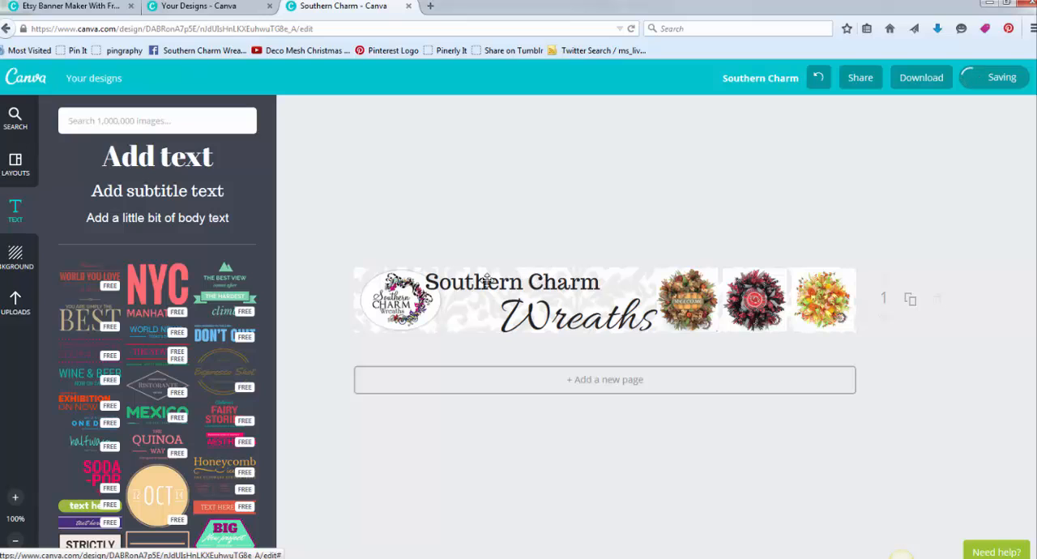
left_click_drag(480, 282, 484, 279)
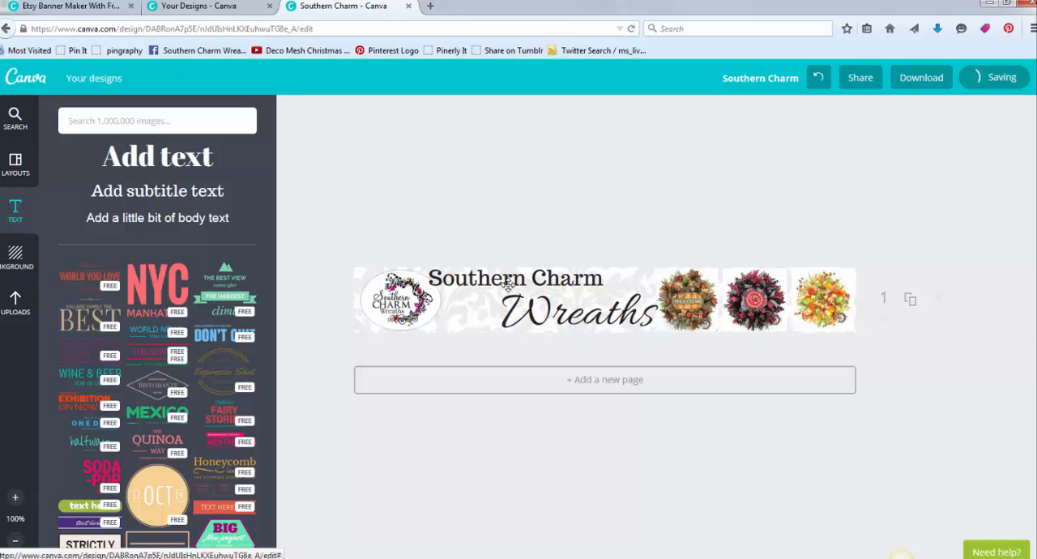
left_click(508, 288)
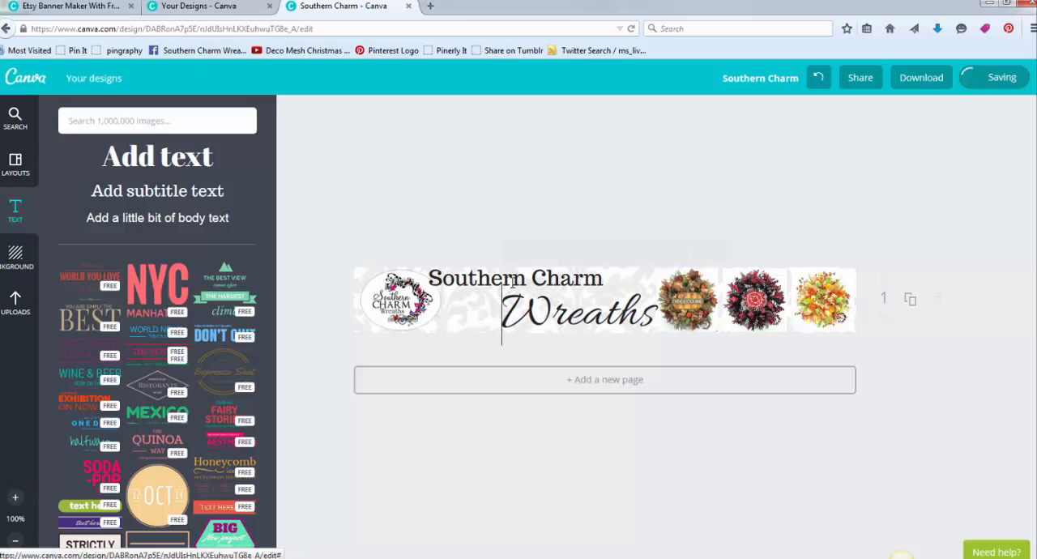
left_click(470, 269)
left_click(483, 174)
left_click(481, 280)
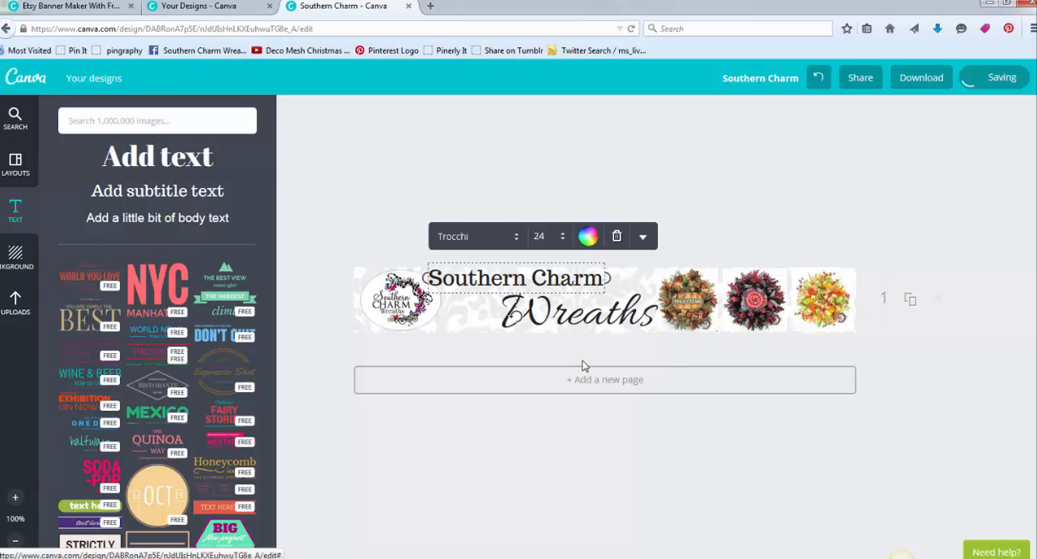
left_click(540, 195)
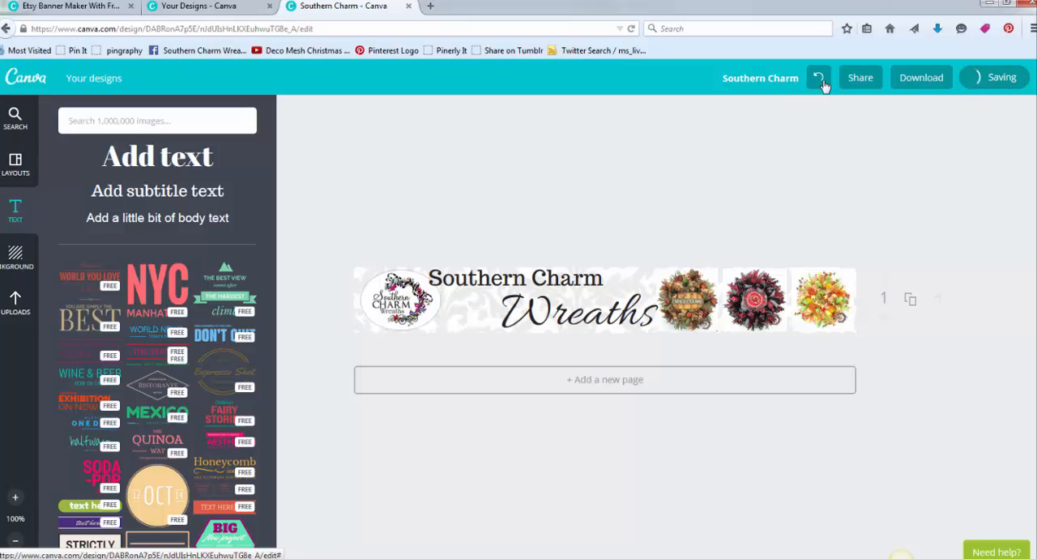
- Rename the design as "Etsy Demo Banner 1"
left_click(764, 78)
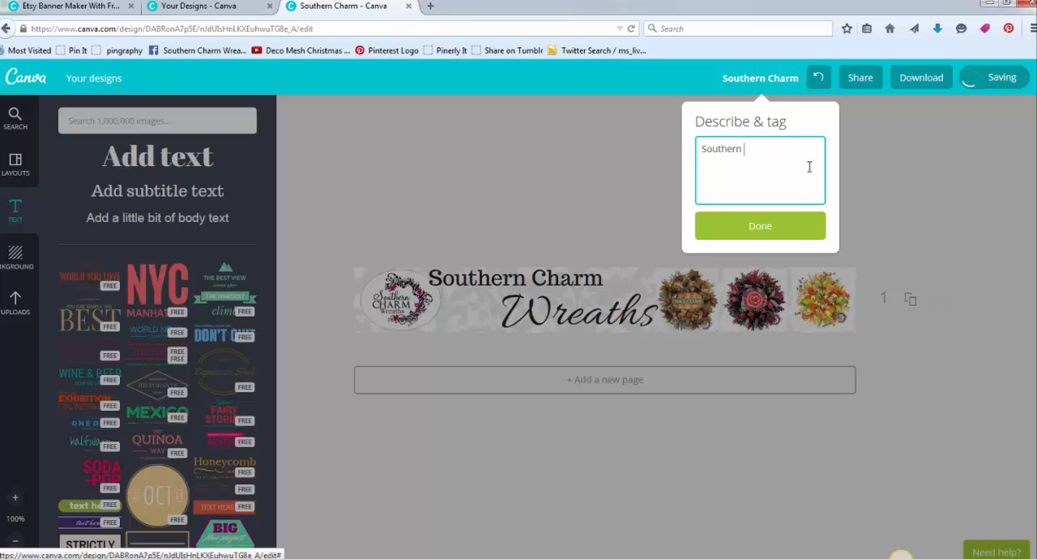
key("BackSpace")
key("BackSpace")
key("BackSpace")
key("BackSpace")
key("BackSpace")
key("BackSpace")
key("BackSpace")
key("BackSpace")
key("BackSpace")
type("E")
type("tsy Demo Banner 1")
left_click(739, 225)
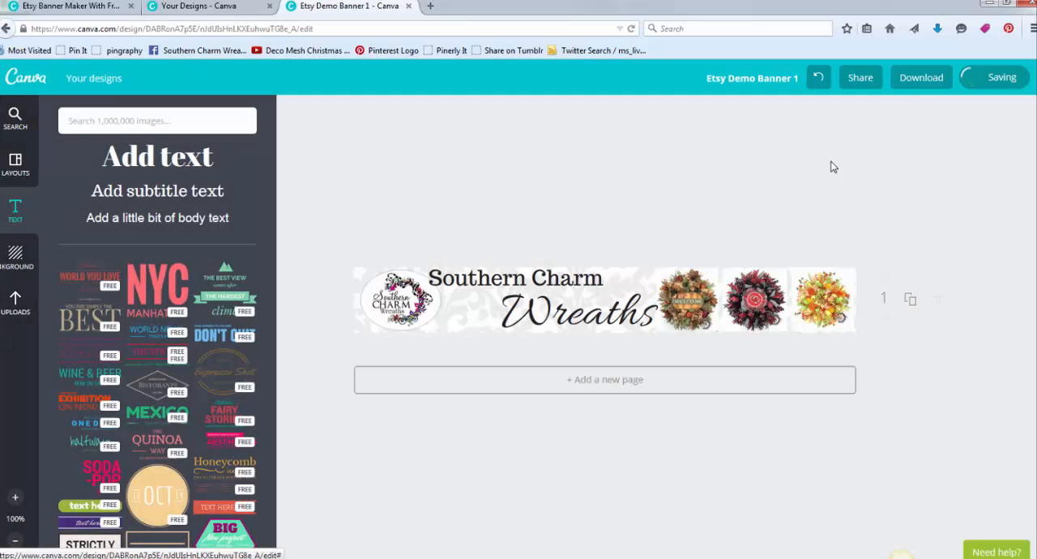
- Download the banner as an image, save the PNG file to disk and dismiss the download message
left_click(928, 85)
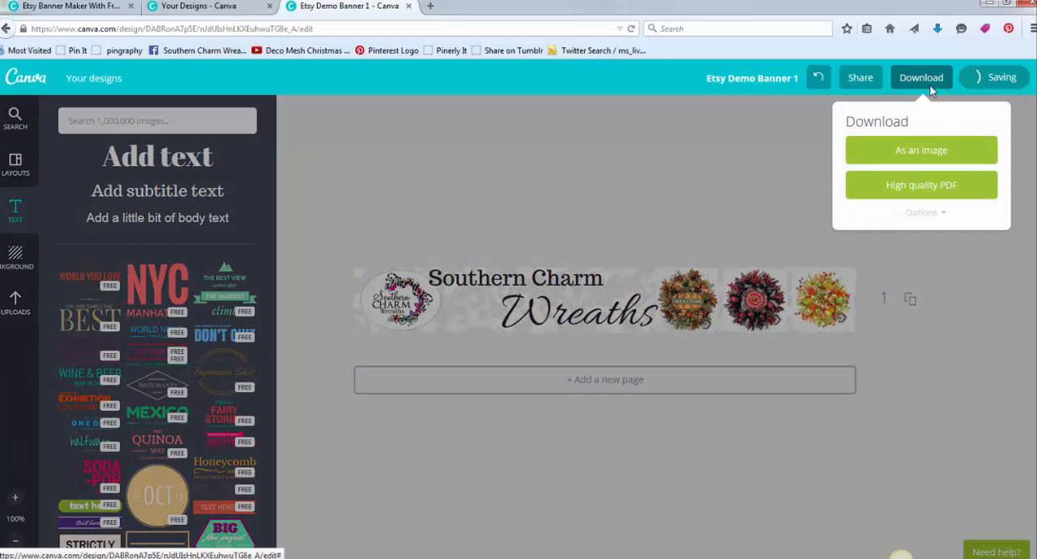
left_click(921, 159)
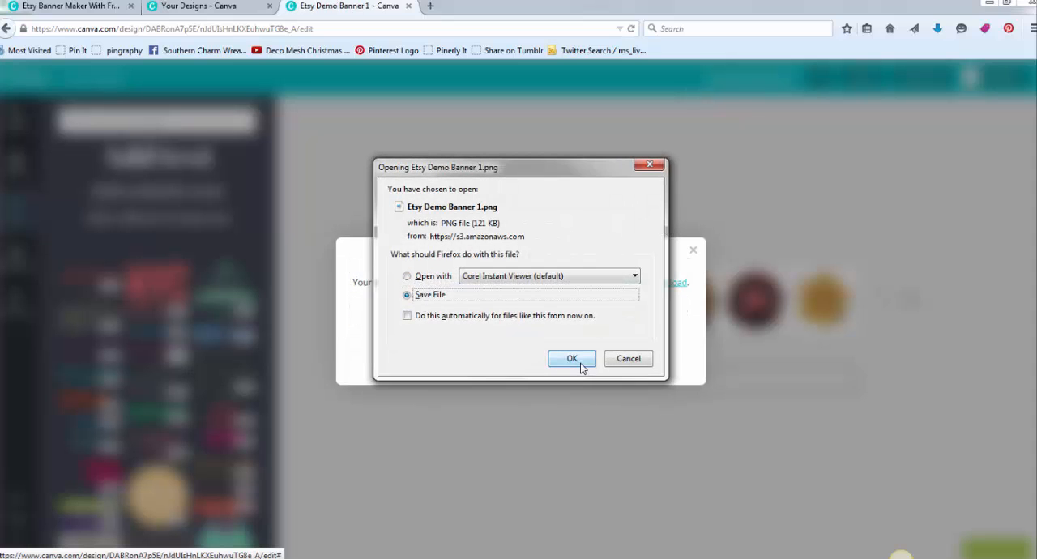
left_click(572, 361)
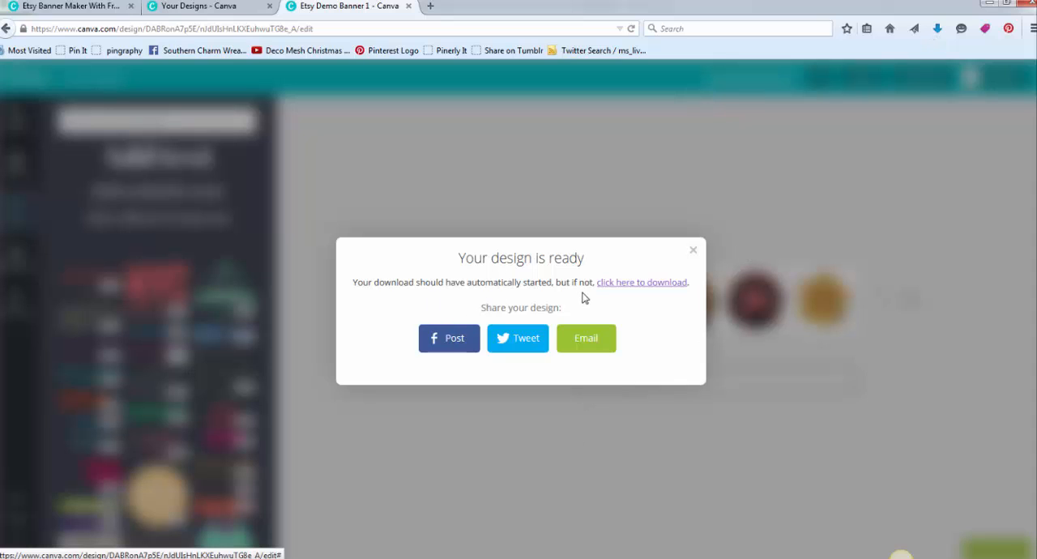
left_click(693, 250)
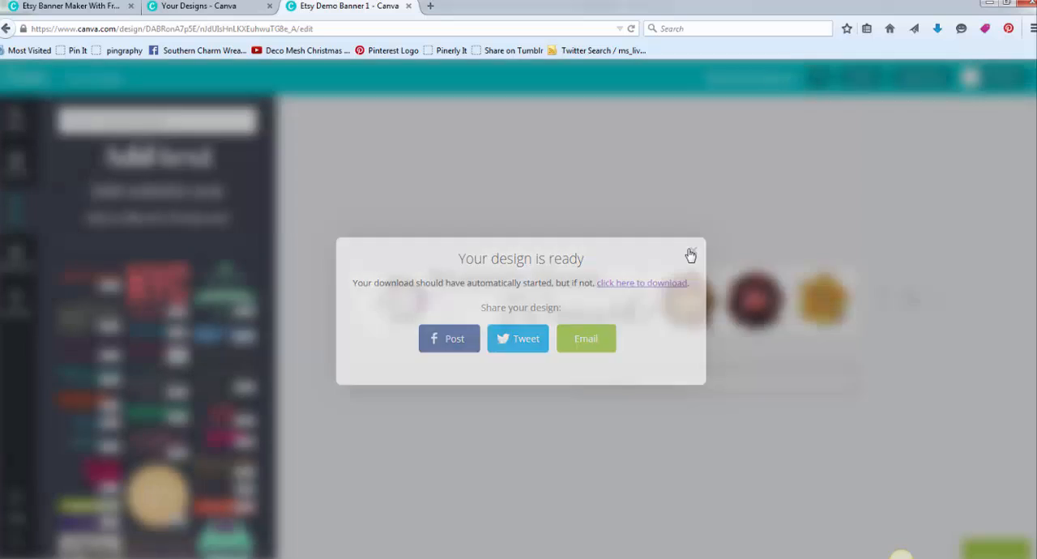
- Open the folder containing the downloaded "Etsy Demo Banner 1" image and cut the file for moving
left_click(938, 32)
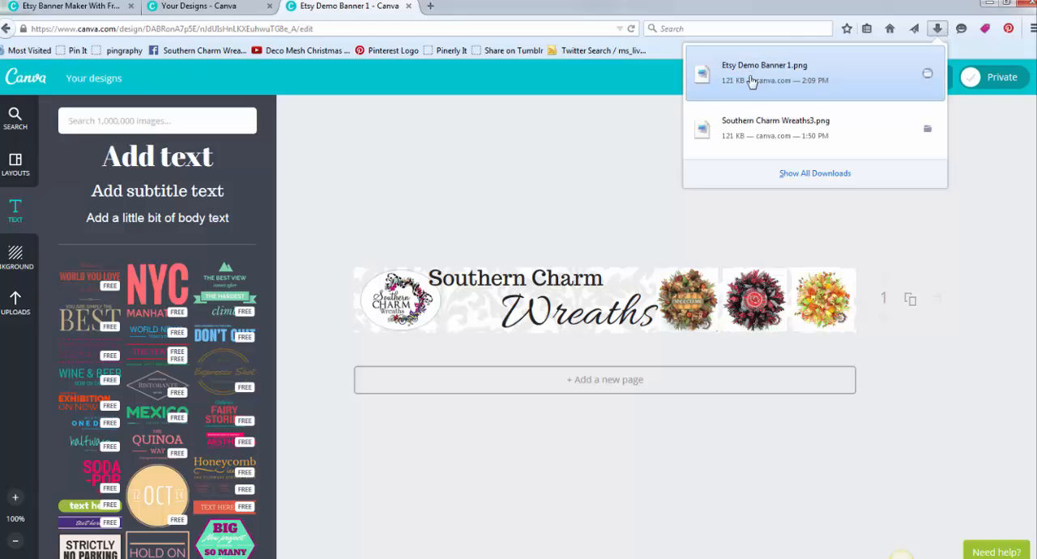
right_click(796, 87)
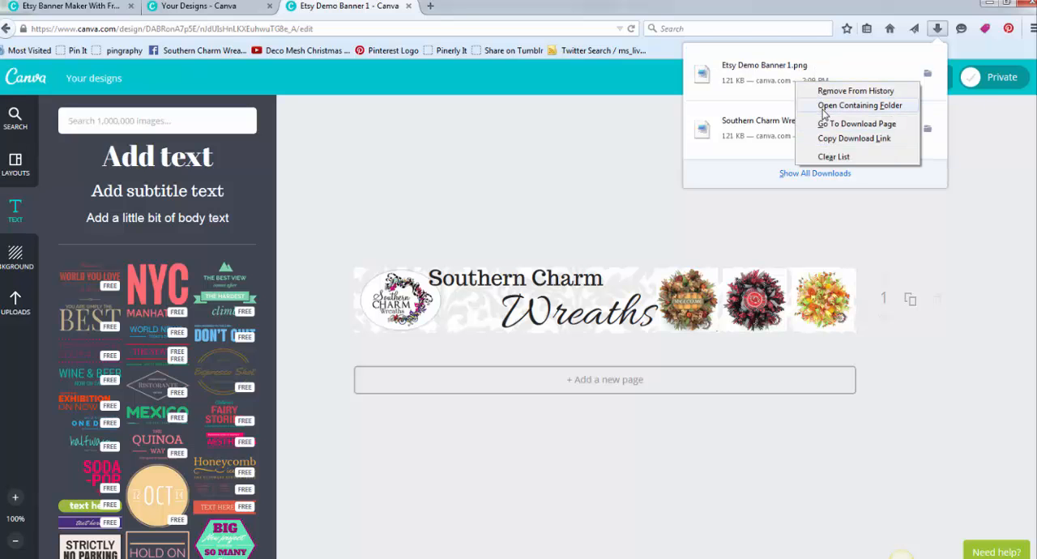
left_click(823, 108)
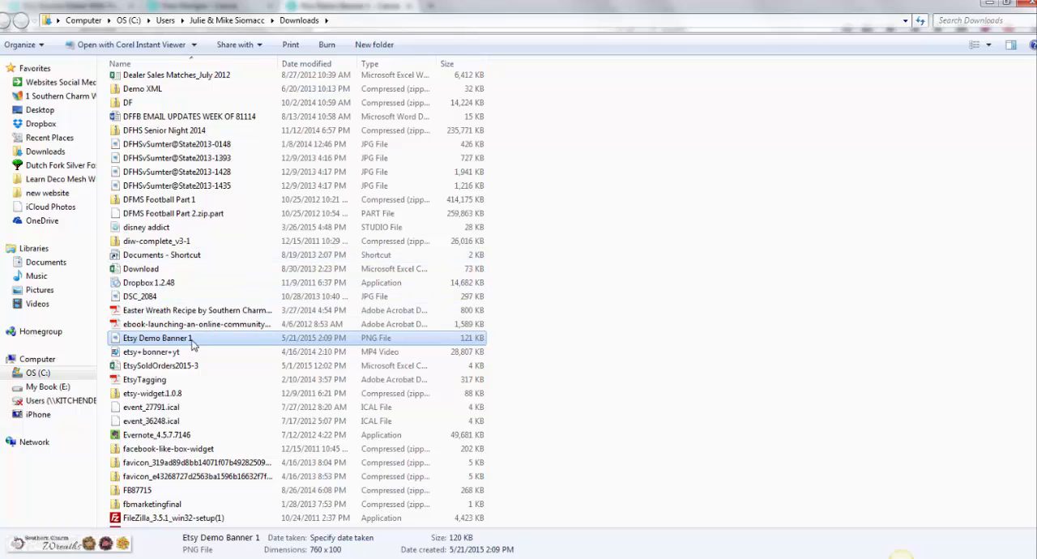
right_click(192, 344)
left_click(220, 246)
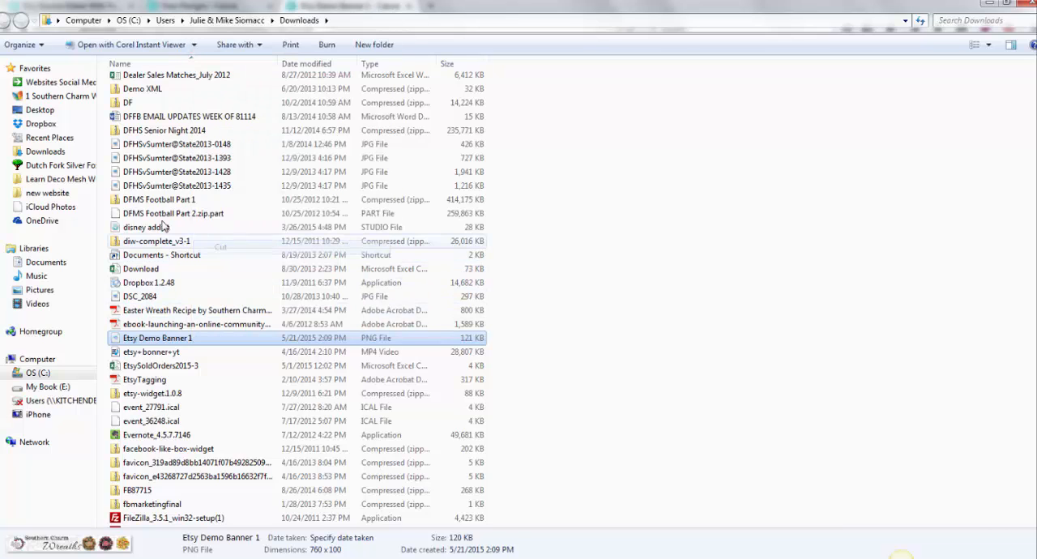
- Paste the banner image into the Etsy folder inside "1 Southern Charm Wreaths" and return to the banner design
left_click(52, 96)
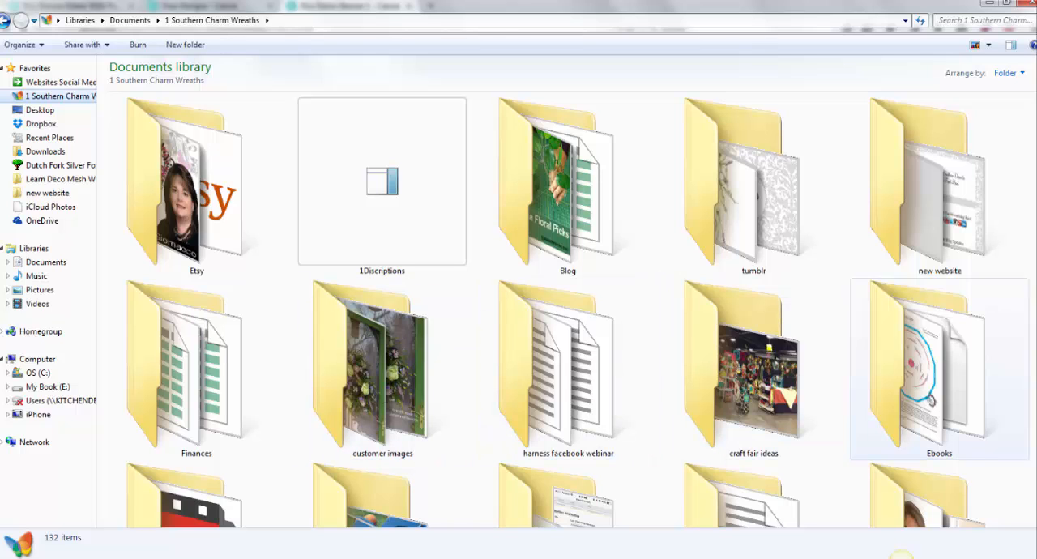
scroll(1021, 130, "down", 3)
scroll(941, 146, "down", 1)
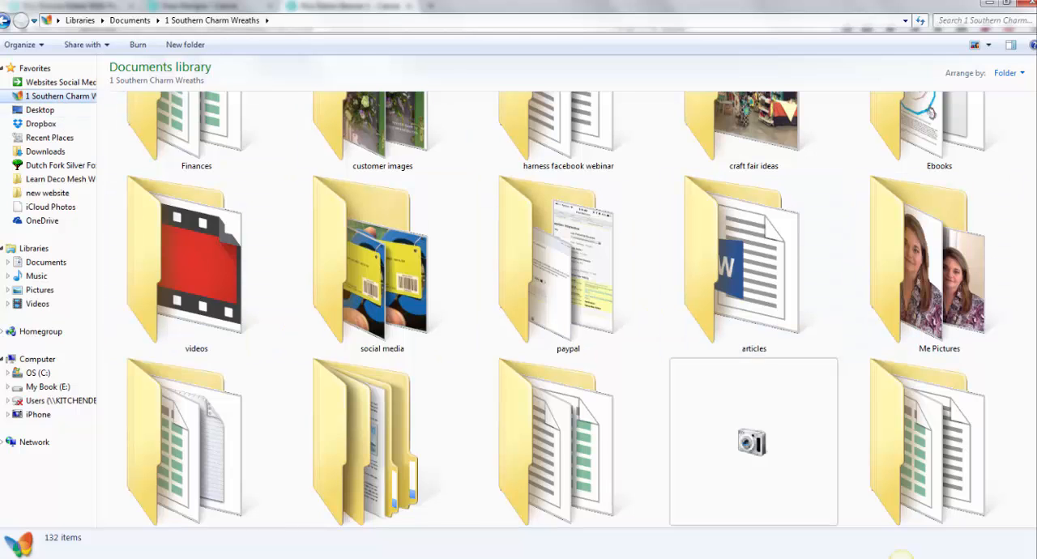
scroll(1034, 121, "up", 4)
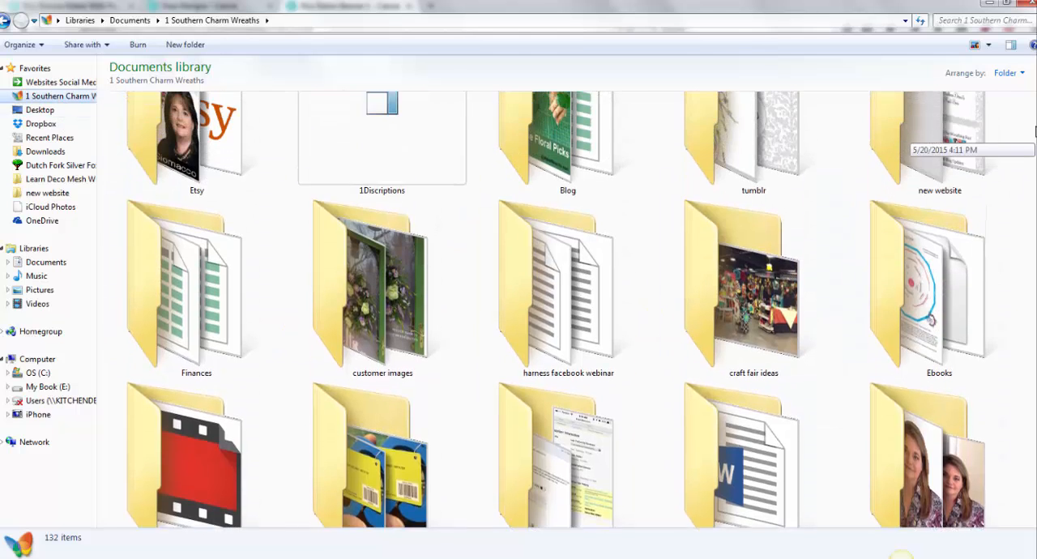
scroll(1035, 121, "down", 11)
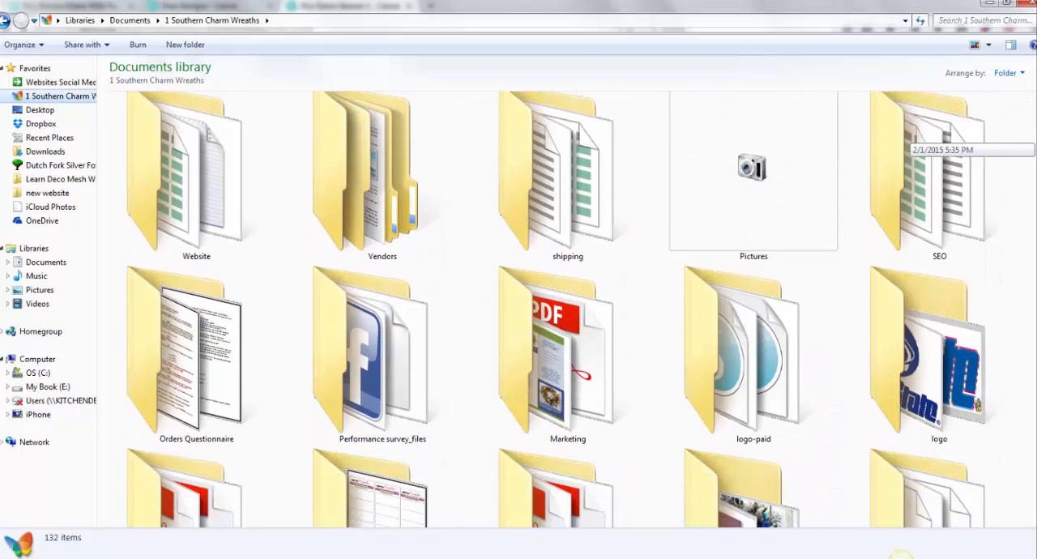
scroll(1035, 121, "down", 6)
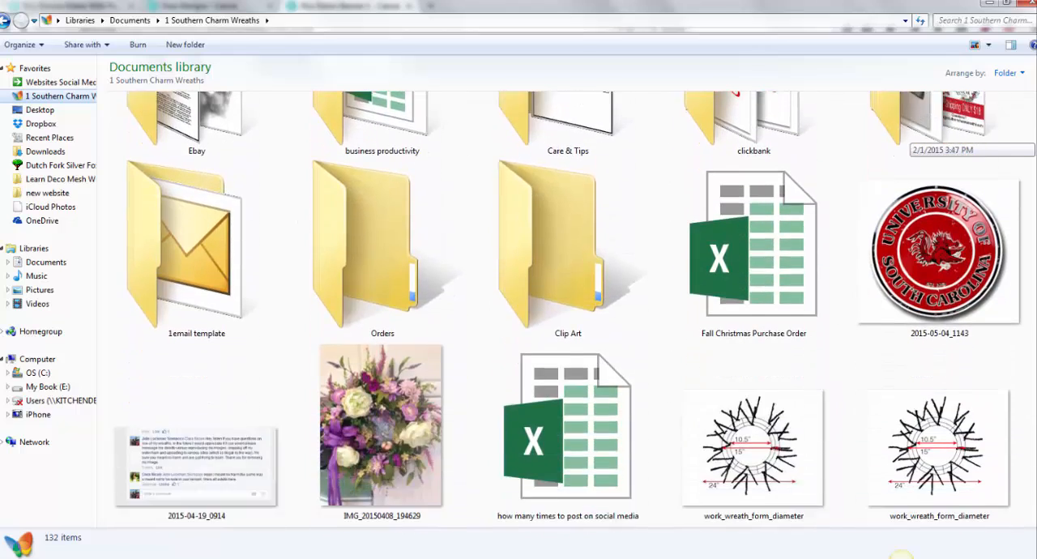
left_click_drag(1035, 218, 1026, 88)
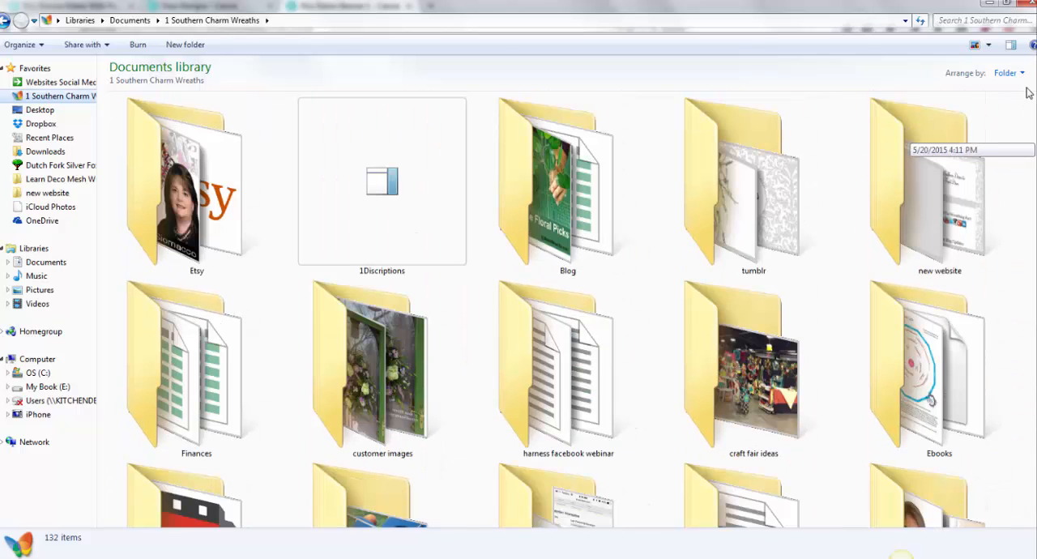
double_click(207, 180)
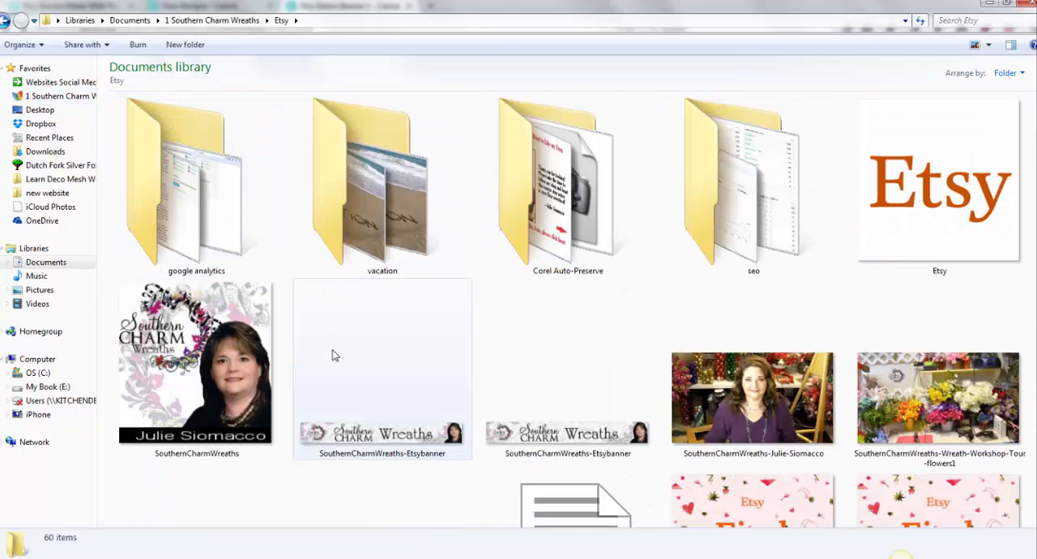
left_click(20, 45)
left_click(27, 91)
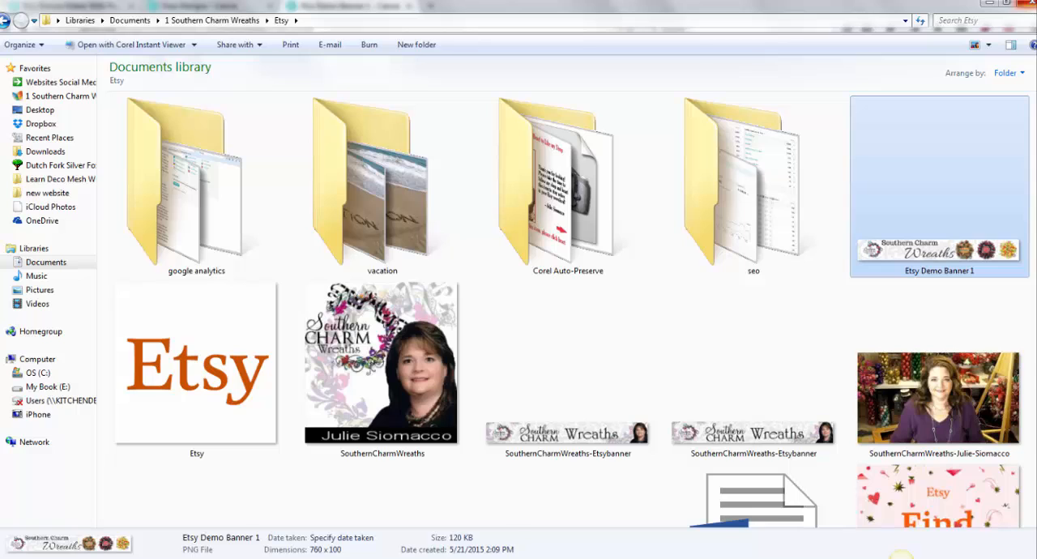
left_click(1027, 3)
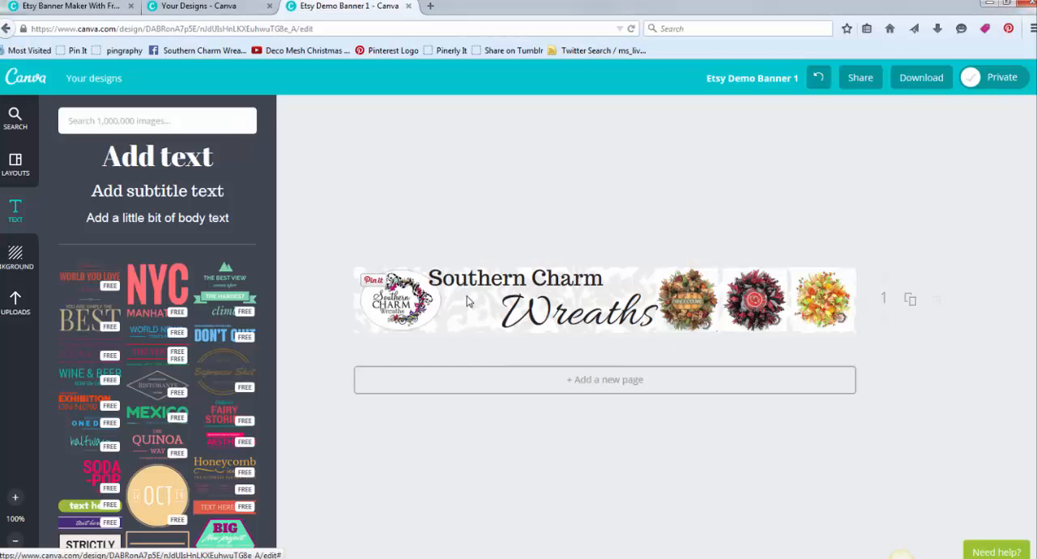
- Move the "Wreaths" text back one layer in the banner's stacking order
left_click(397, 300)
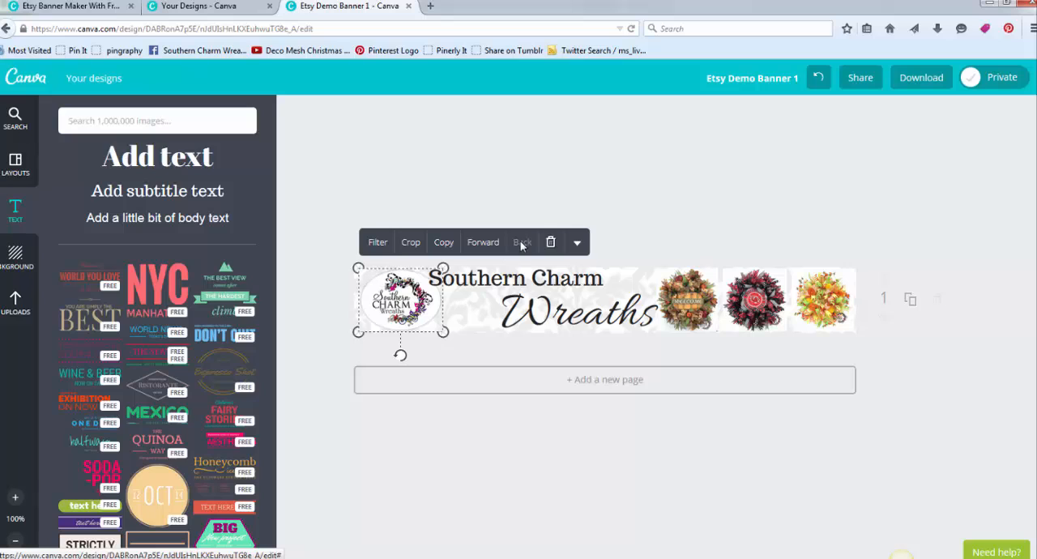
left_click(565, 288)
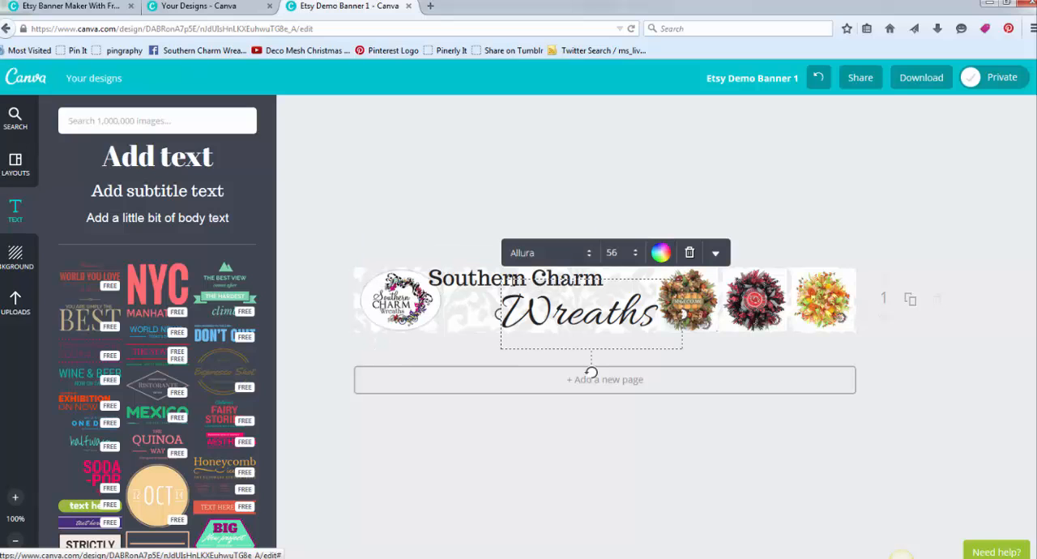
left_click(716, 253)
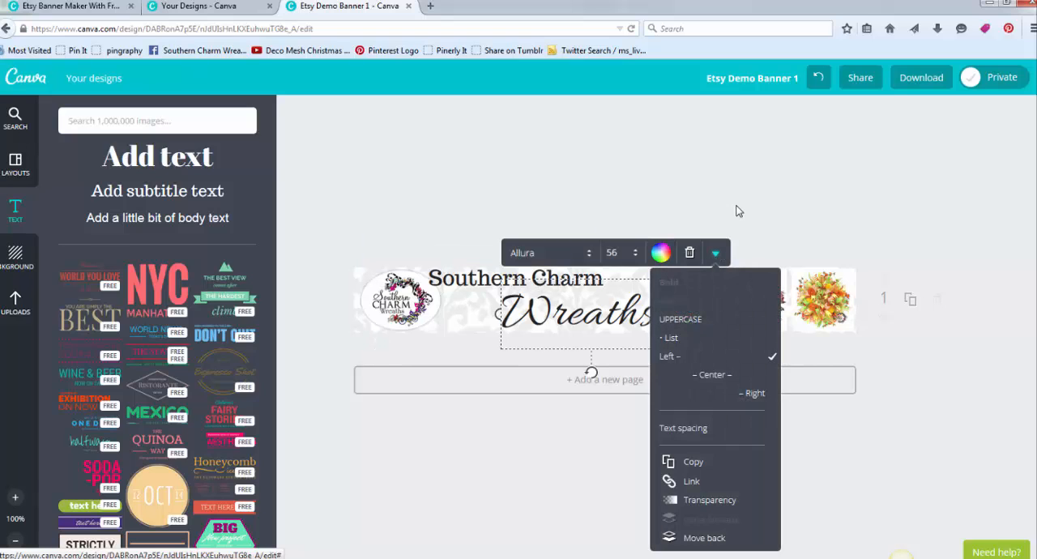
left_click(704, 538)
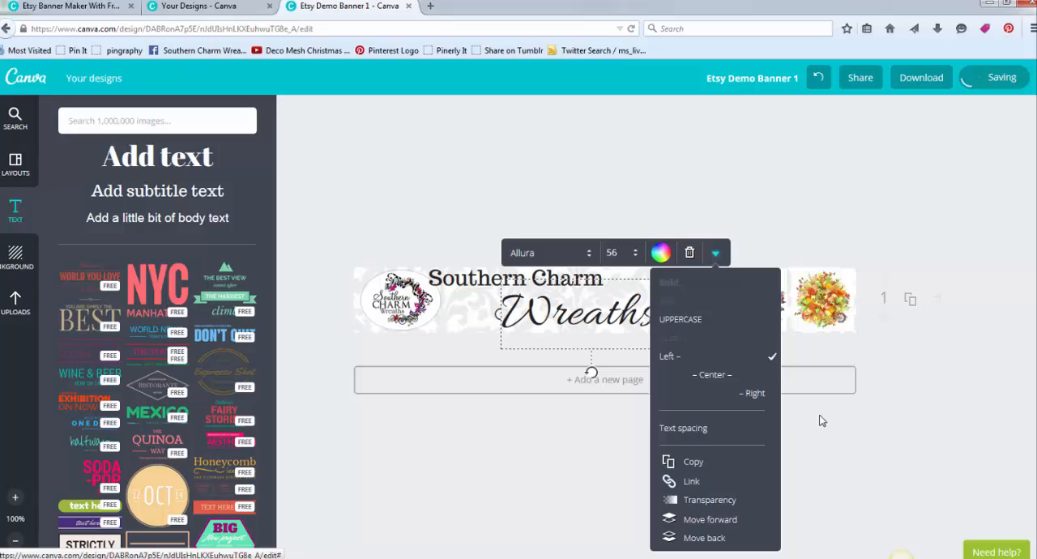
left_click(792, 213)
- Shift the welcome wreath photo left so it overlaps the end of the word "Wreaths"
left_click_drag(696, 297, 658, 298)
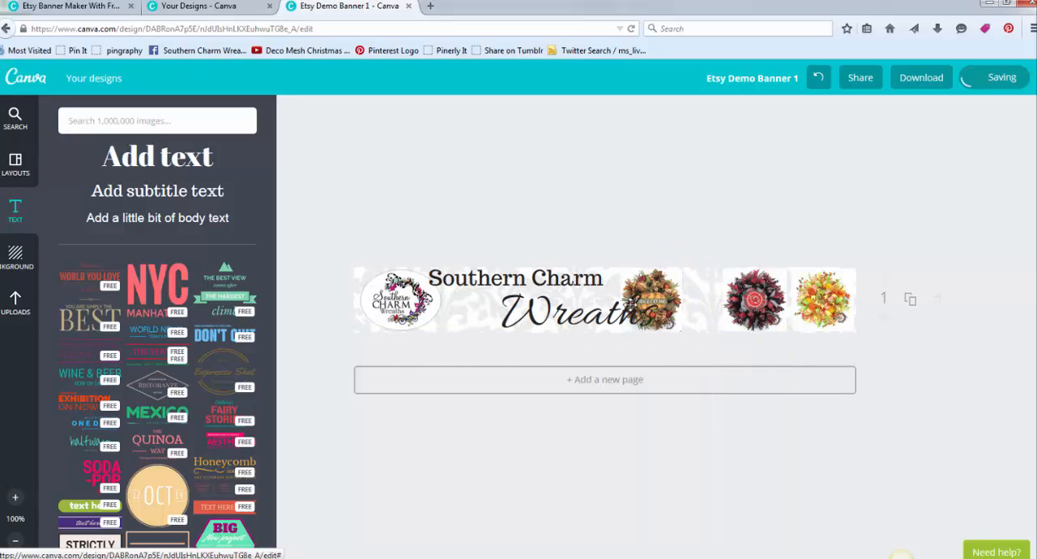
left_click(645, 295)
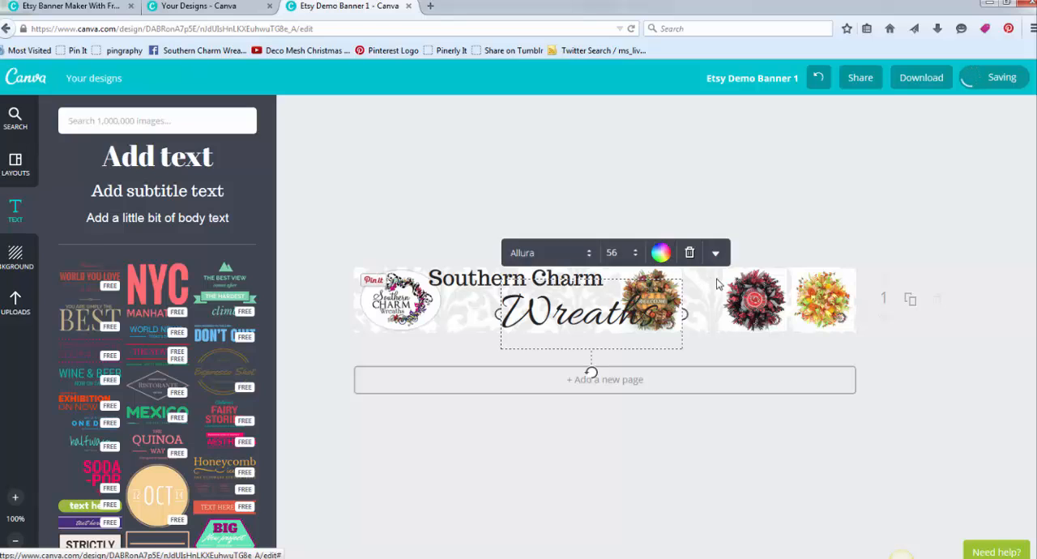
left_click(666, 275)
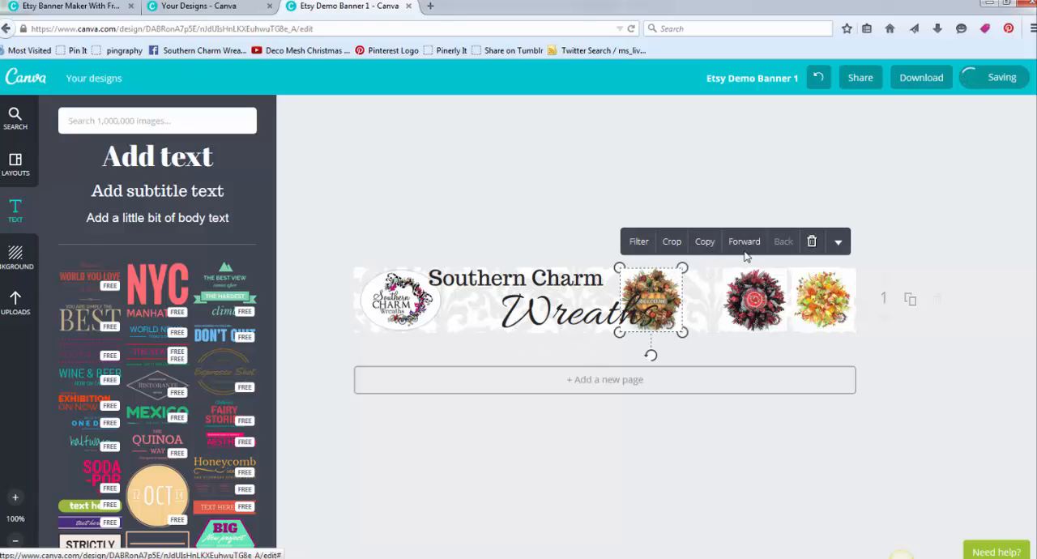
left_click(782, 177)
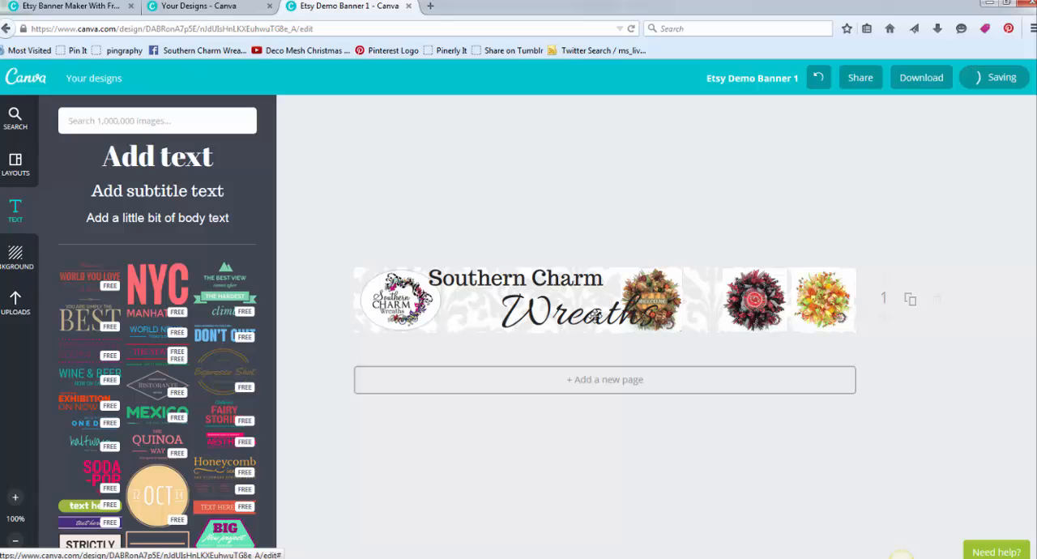
- Send the "Wreaths" text behind the welcome wreath photo, and shift the photo right to uncover the end of the word
left_click(594, 316)
left_click(715, 254)
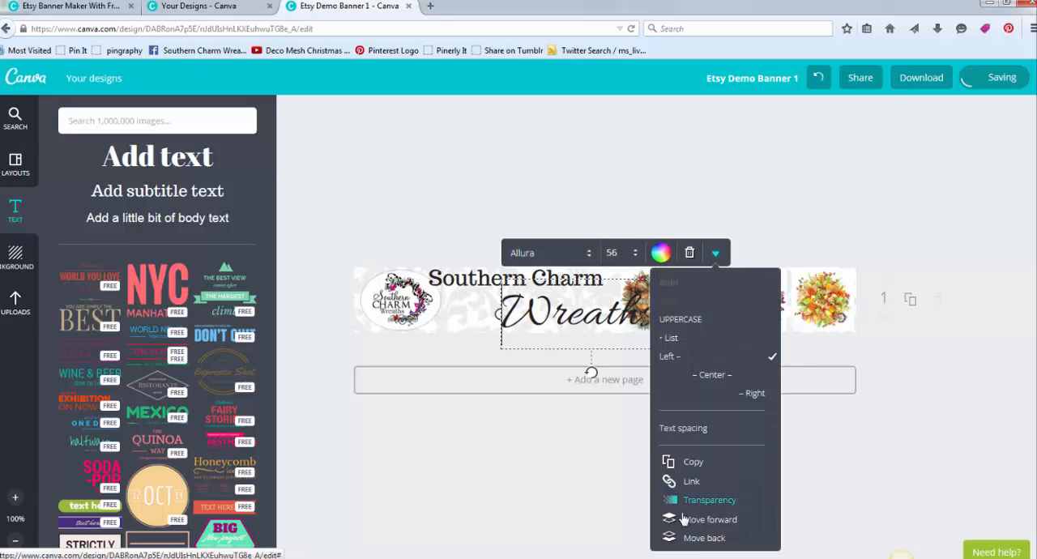
left_click(695, 543)
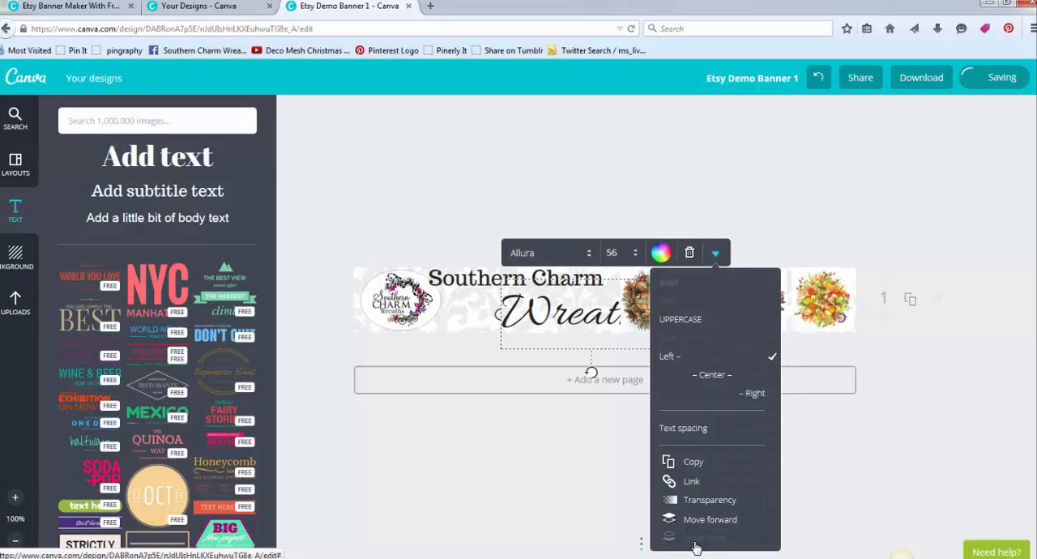
left_click(627, 208)
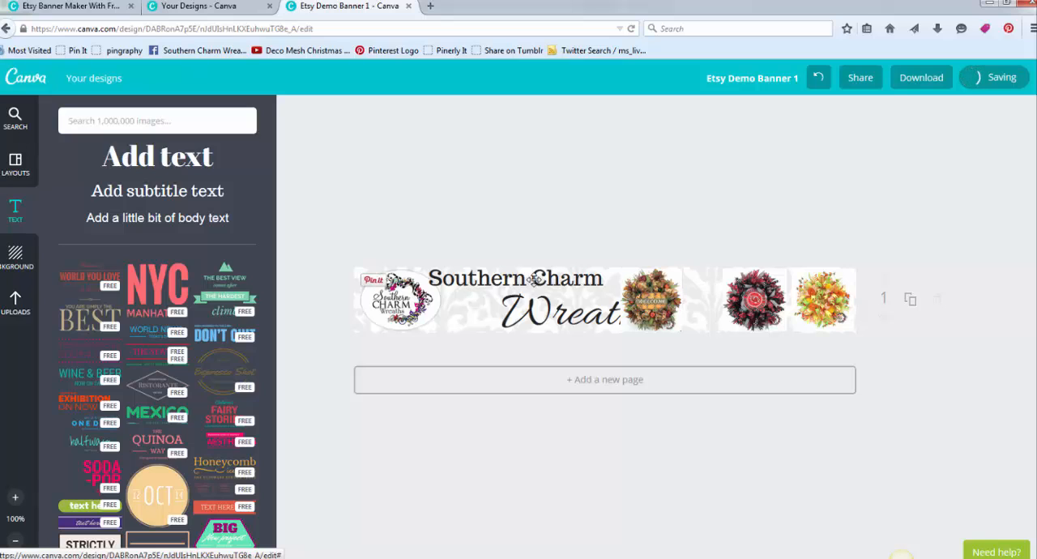
left_click_drag(652, 303, 681, 308)
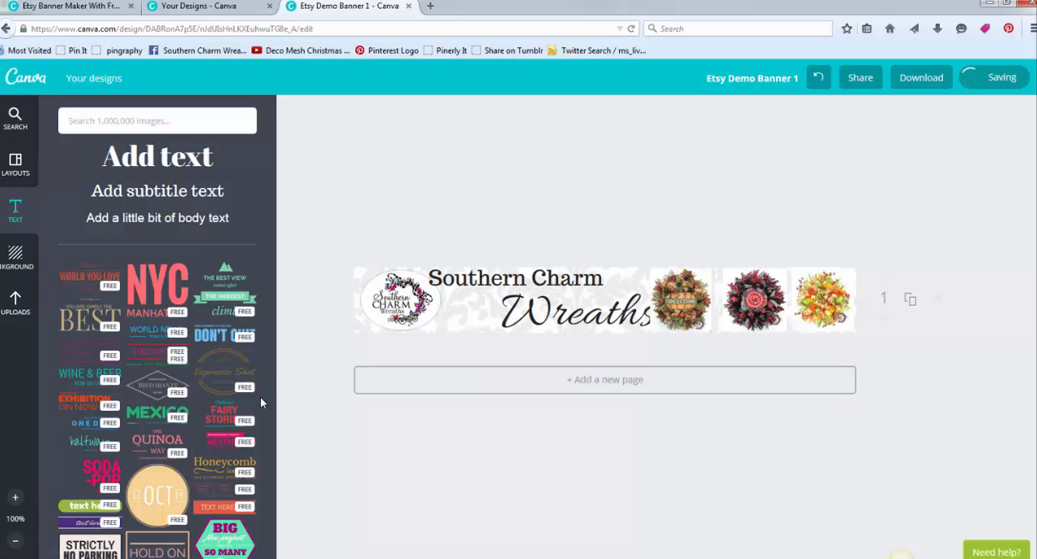
- Bring up the uploaded images and delete both shop name texts and the three wreath photos, keeping the logo and background
left_click(14, 303)
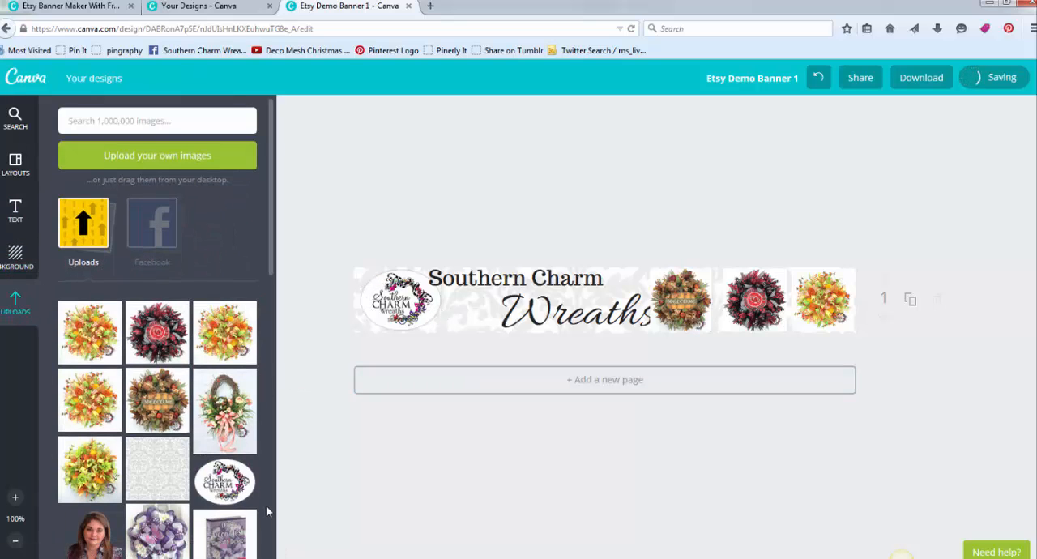
scroll(266, 505, "down", 2)
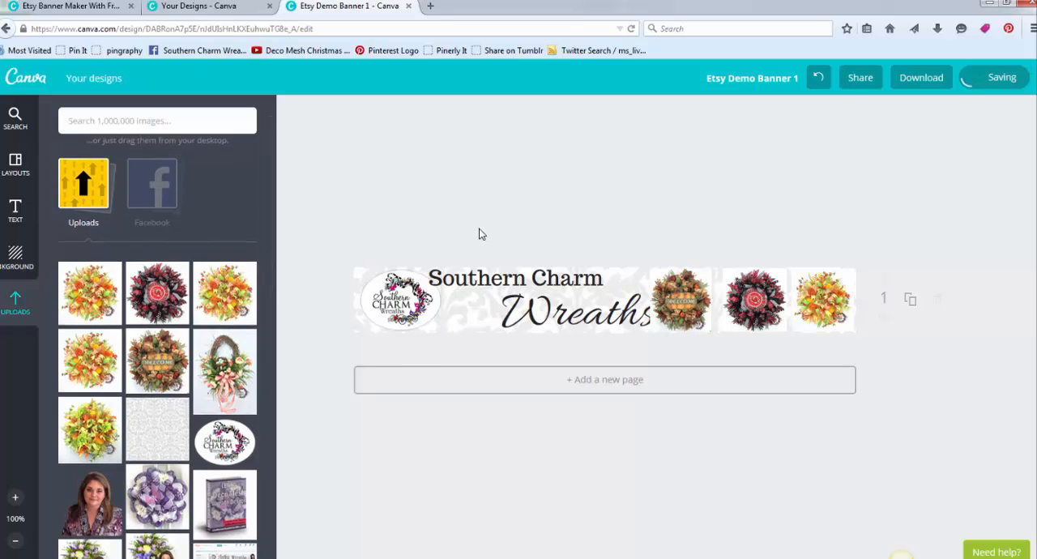
left_click_drag(480, 228, 843, 326)
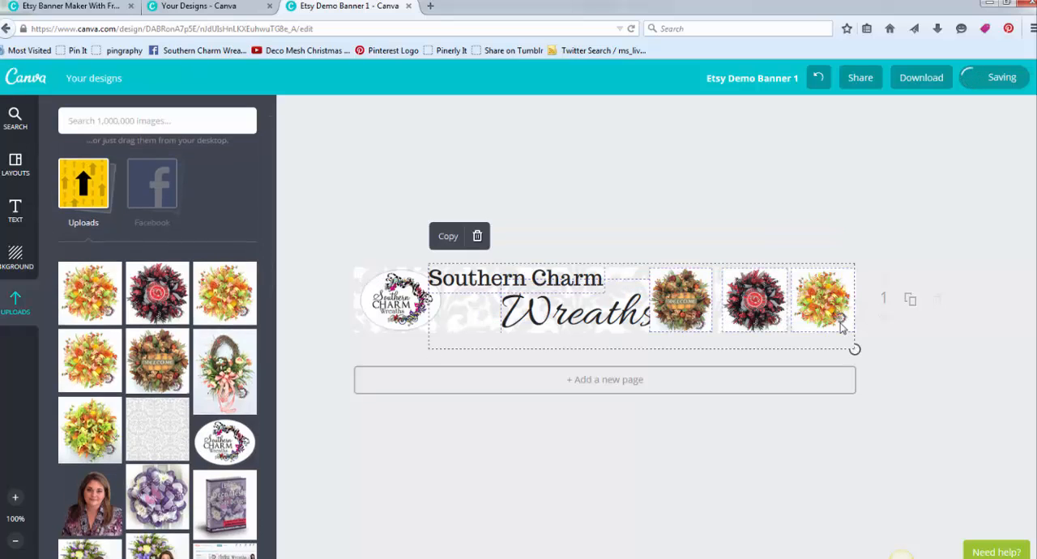
key("Delete")
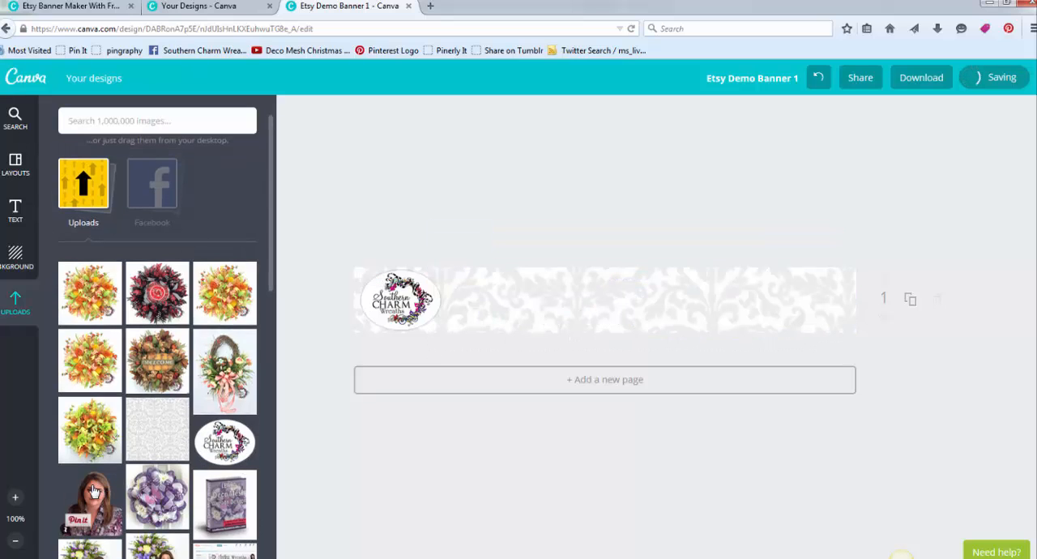
- Add the uploaded portrait photo at the banner's right end and lower it so its top lines up with the banner's top edge
left_click_drag(322, 422, 783, 257)
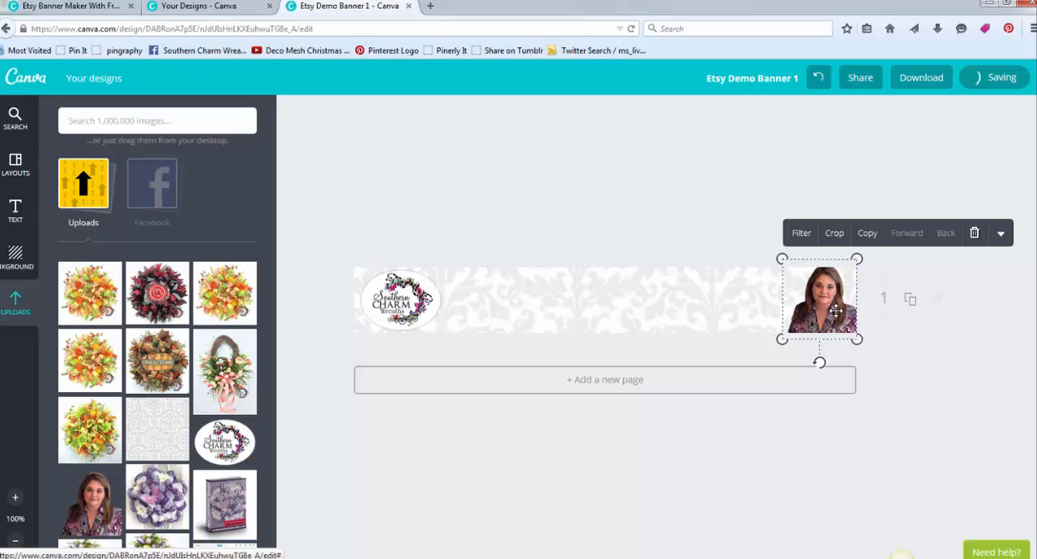
left_click_drag(835, 312, 835, 322)
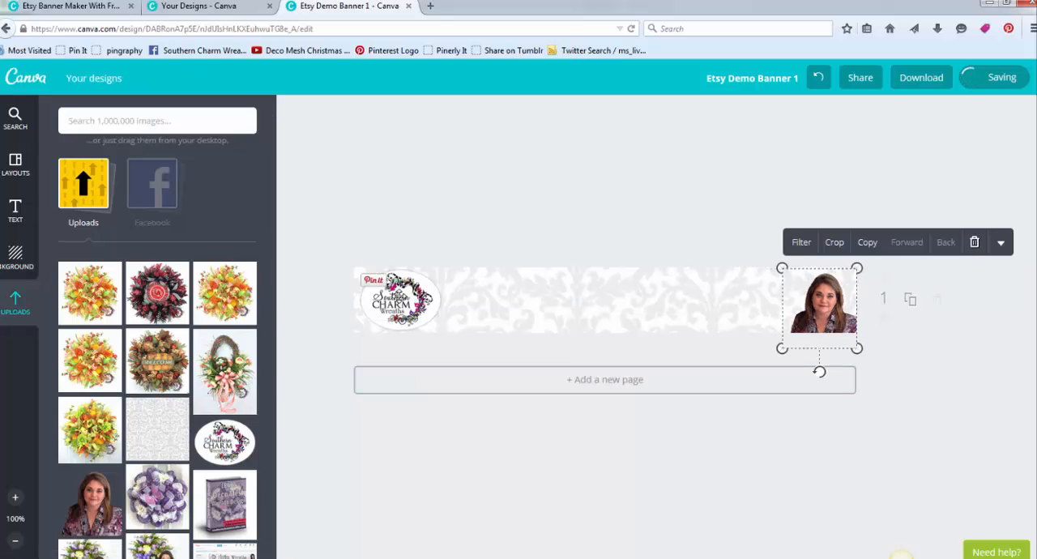
- Shift the logo slightly right, and add a heading text reading "Quality Construction" to the banner
mouse_move(397, 300)
left_mouse_down()
mouse_move(427, 298)
mouse_move(415, 298)
left_mouse_up()
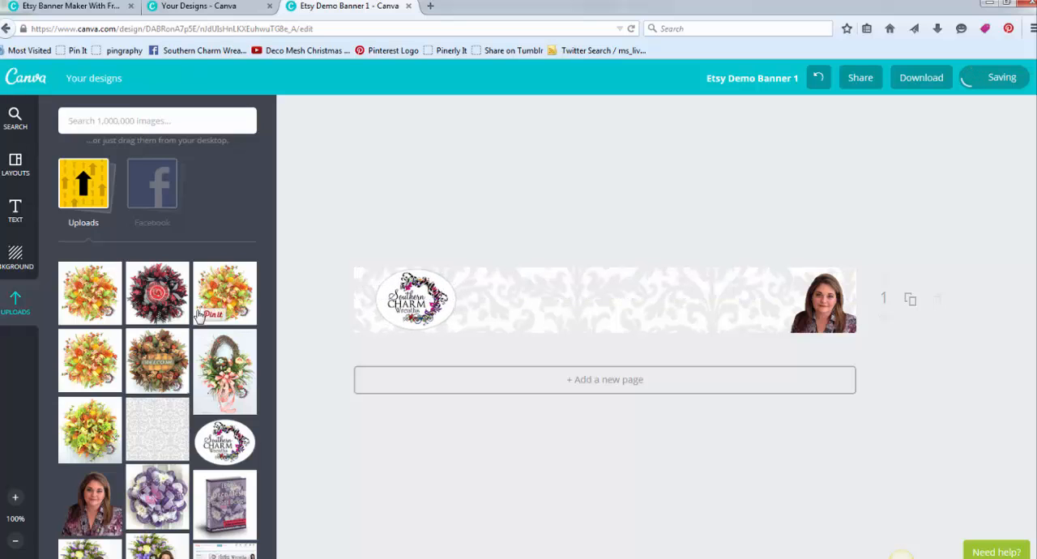
left_click(16, 213)
left_click(124, 173)
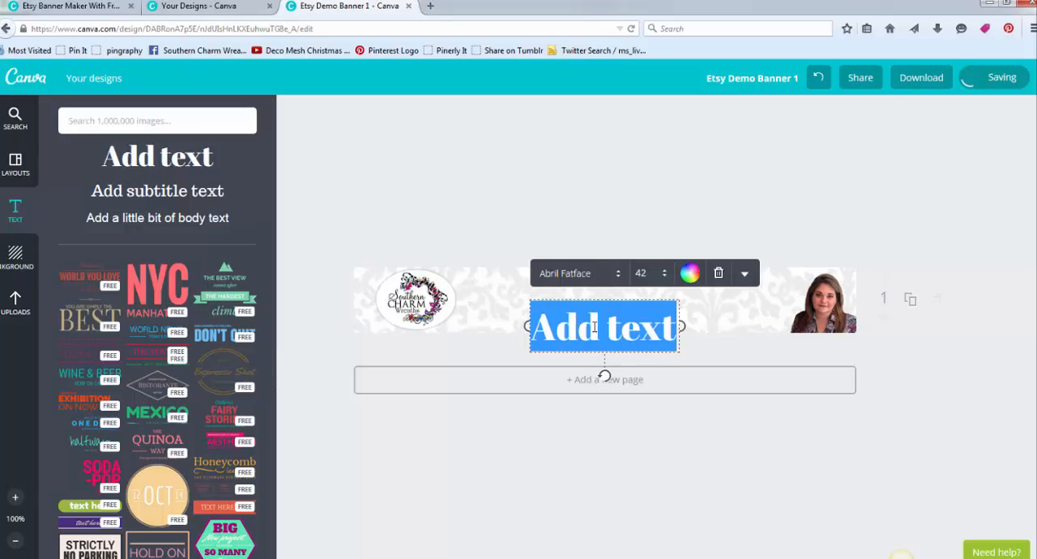
type("Quality")
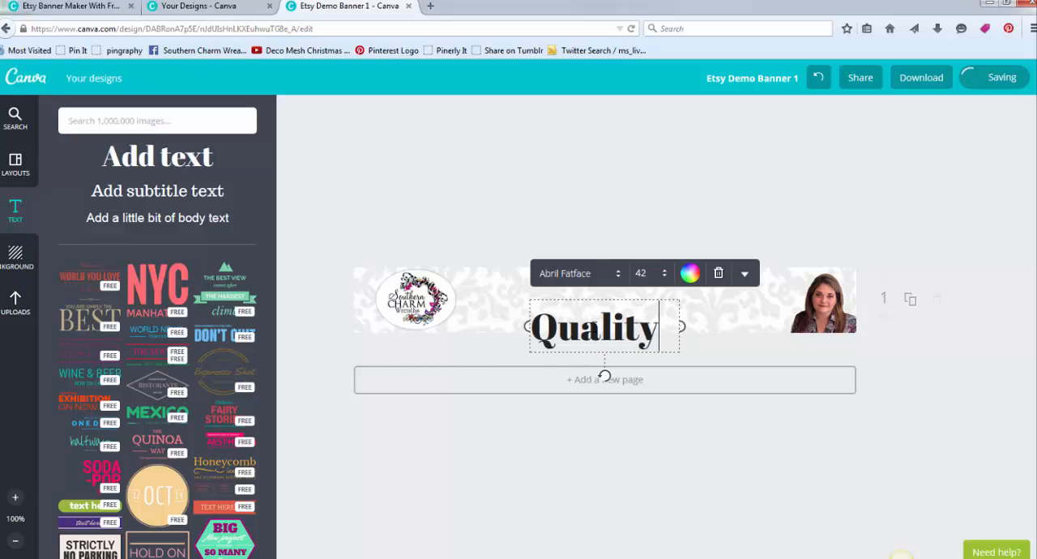
type(" Construction")
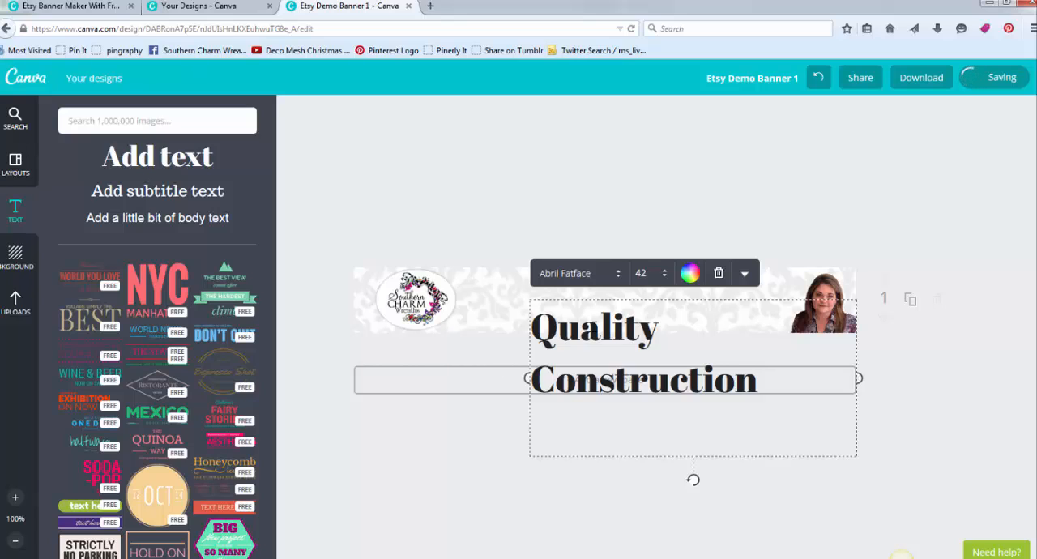
type("Seaso")
key("BackSpace")
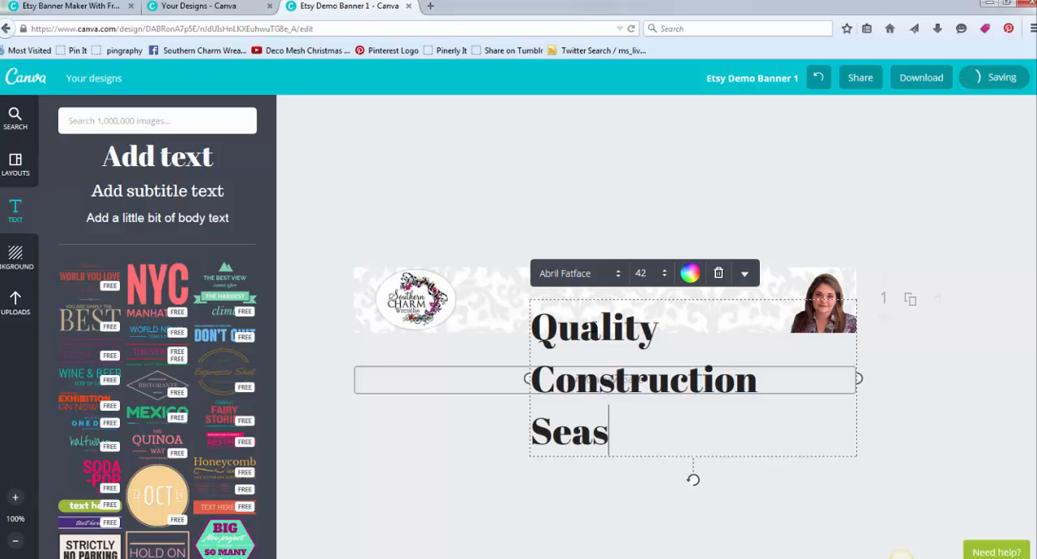
key("BackSpace")
key("BackSpace")
key("BackSpace")
type("e")
key("BackSpace")
key("BackSpace")
- Add the lines "Any Season", "Fast Shipping" and "Guaranteed" below "Quality Construction" in the same text block
type("A")
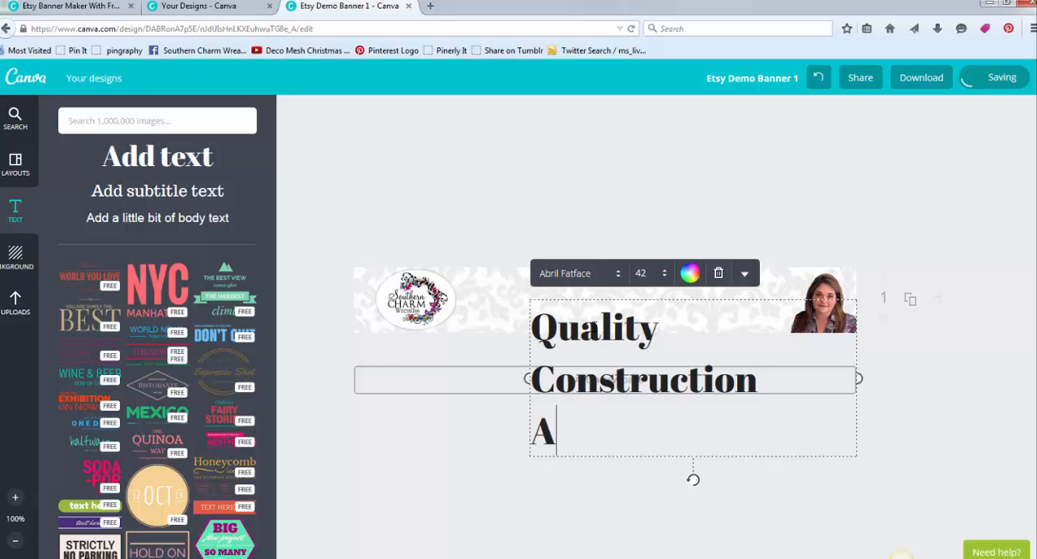
type("ny Season")
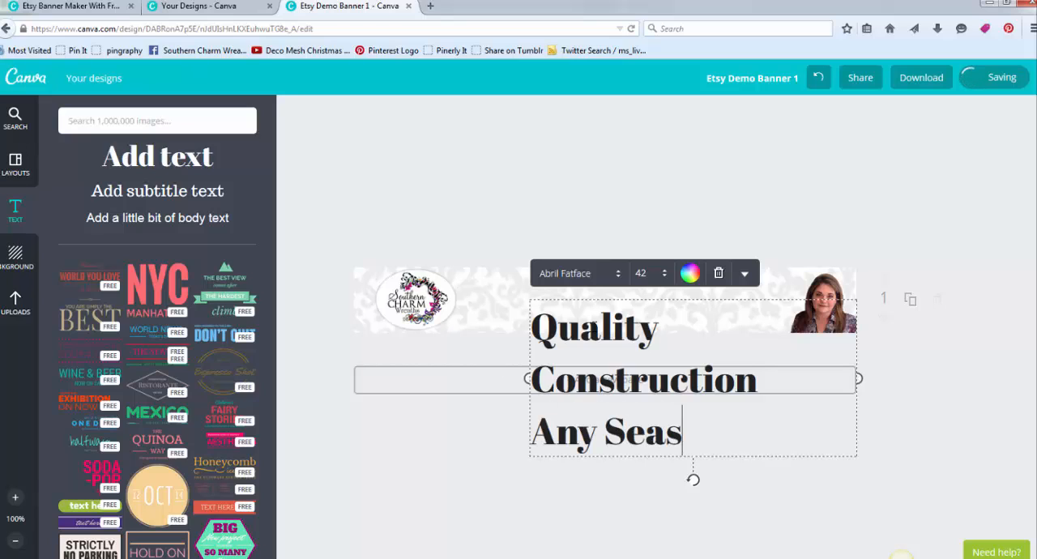
key("Return")
type("Fast Sh")
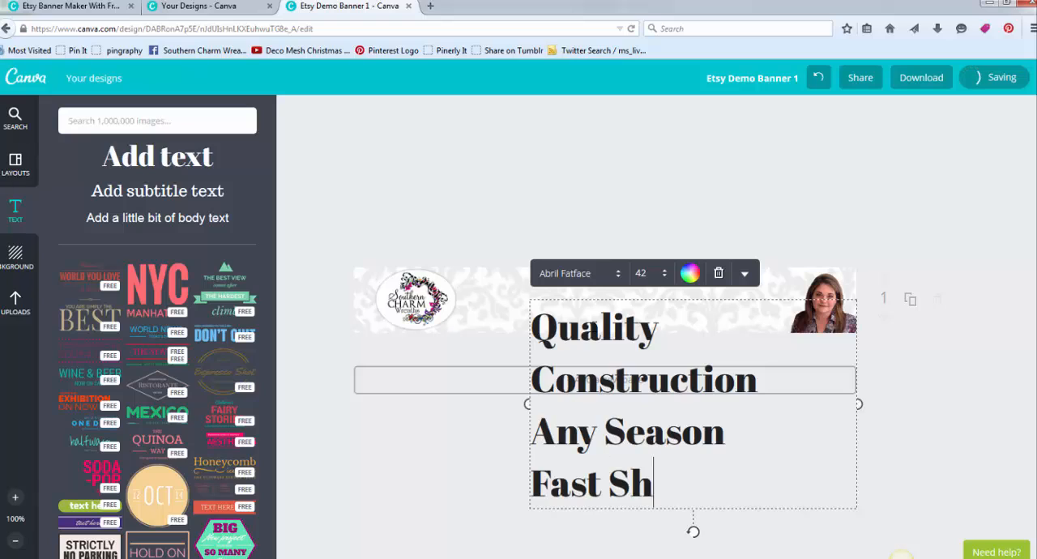
type("ipping")
key("Return")
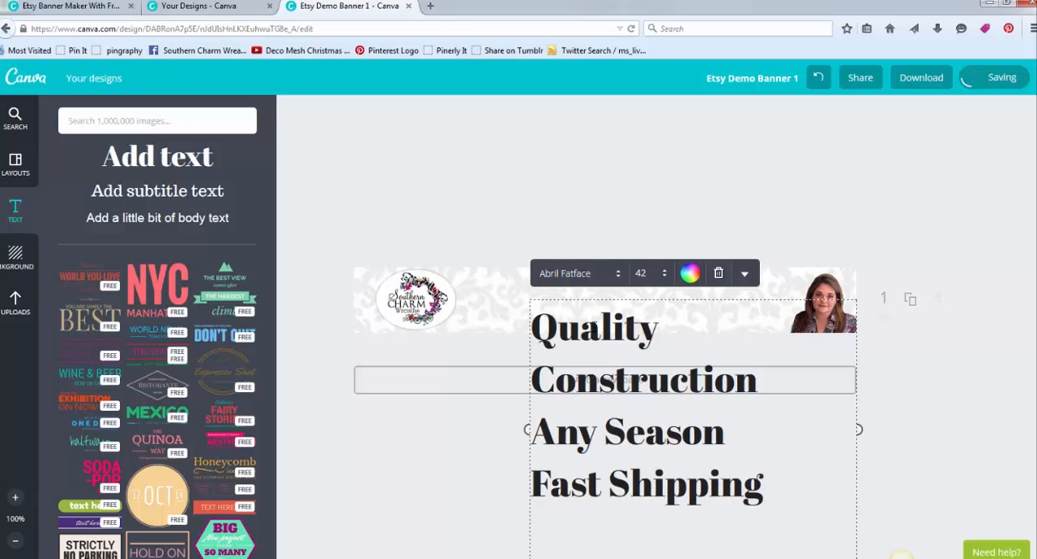
type("Gu")
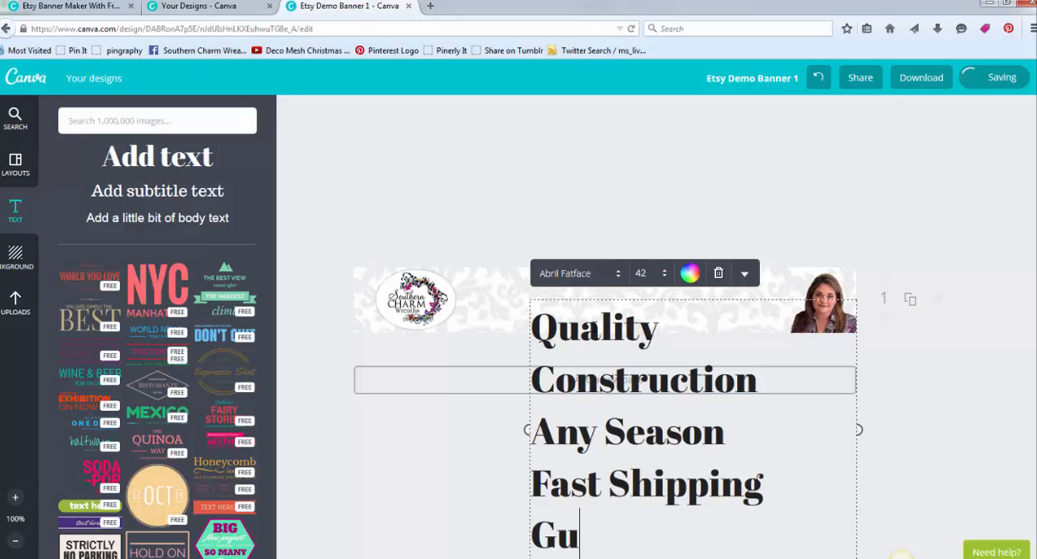
type("arant")
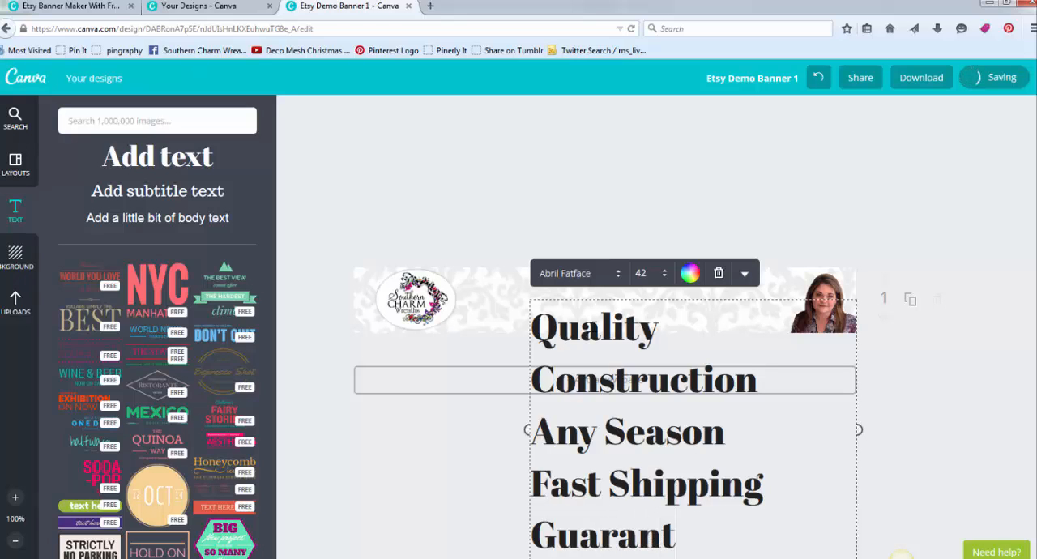
type("eed")
- Set the font of all four text lines to Aileron Regular
key("ctrl+a")
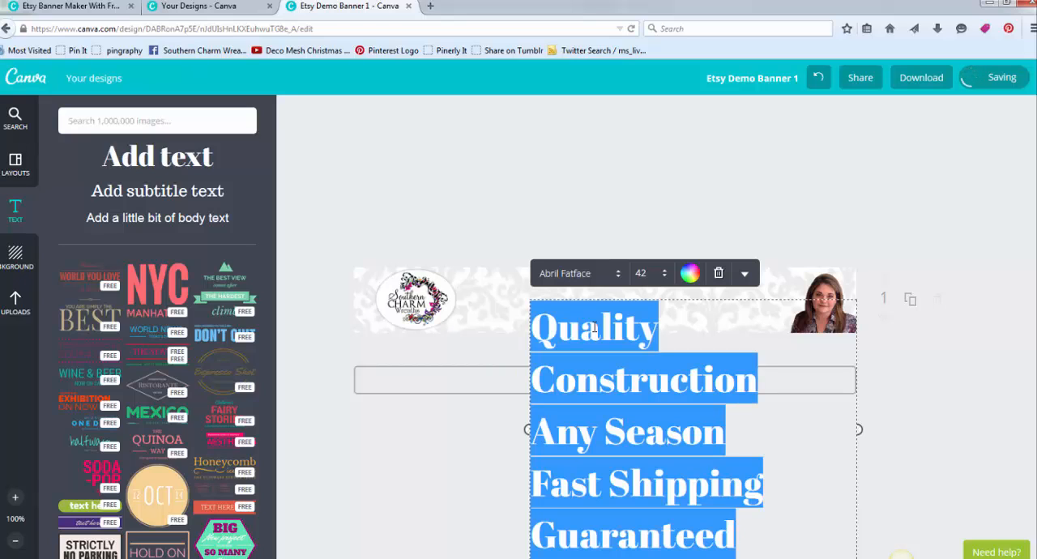
left_click(616, 274)
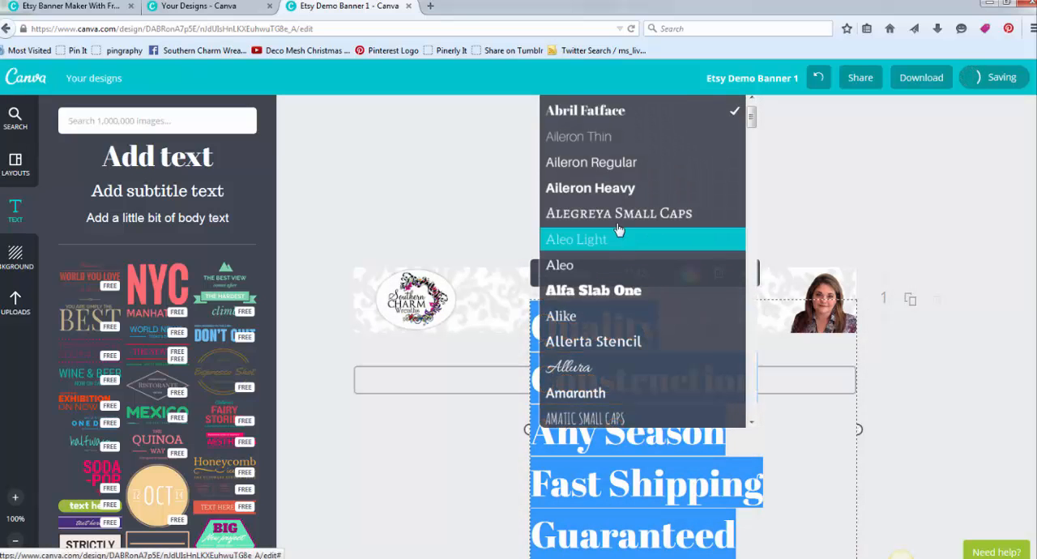
left_click(600, 162)
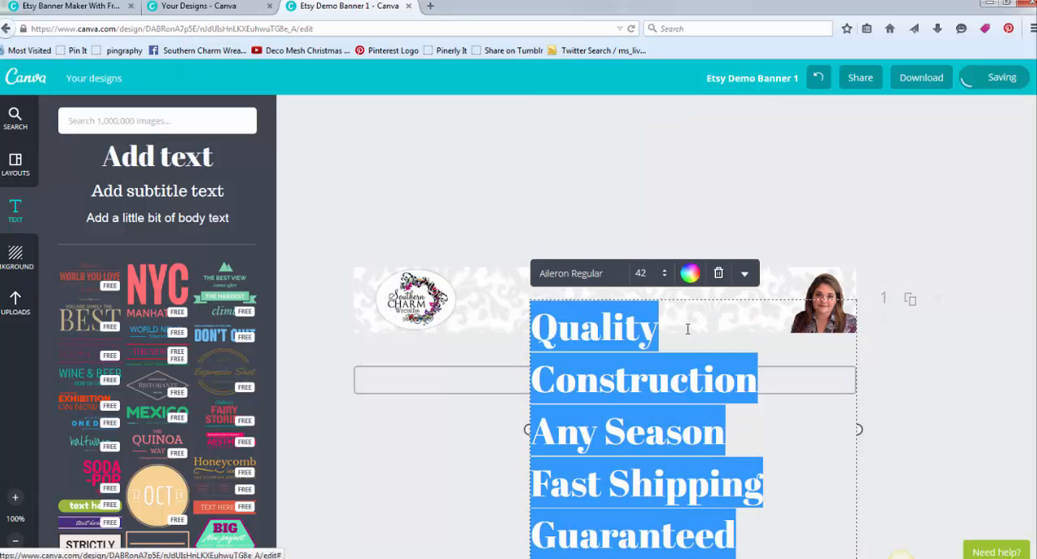
- Reduce the size of the four-line text through 32 and 21 down to 18
left_click(644, 273)
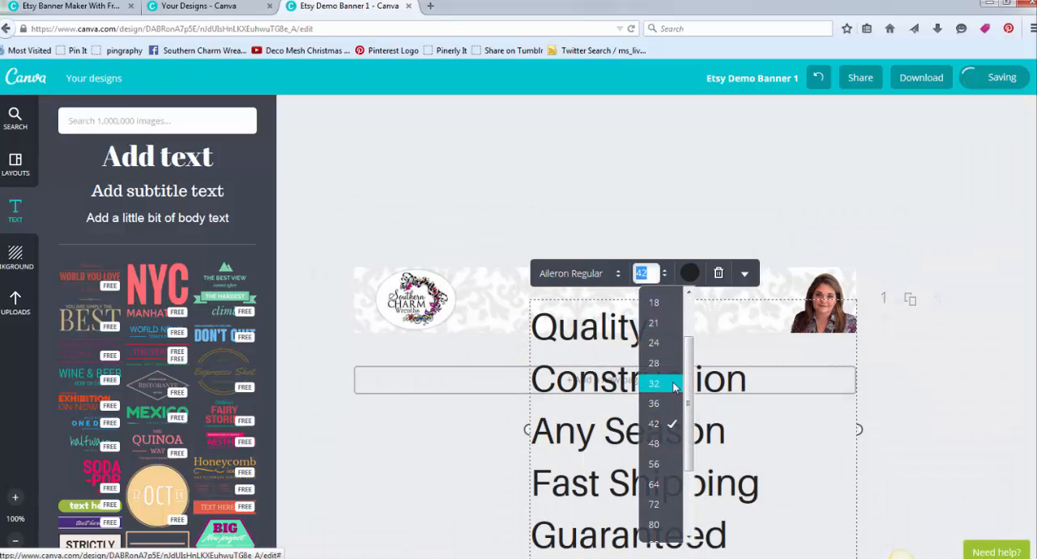
left_click(654, 384)
left_click(645, 274)
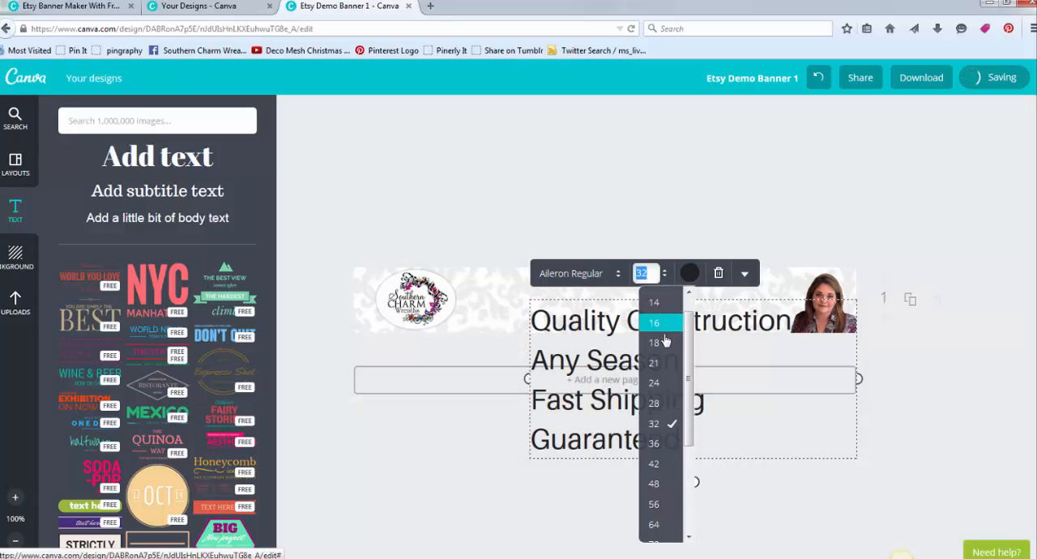
left_click(654, 363)
left_click(667, 276)
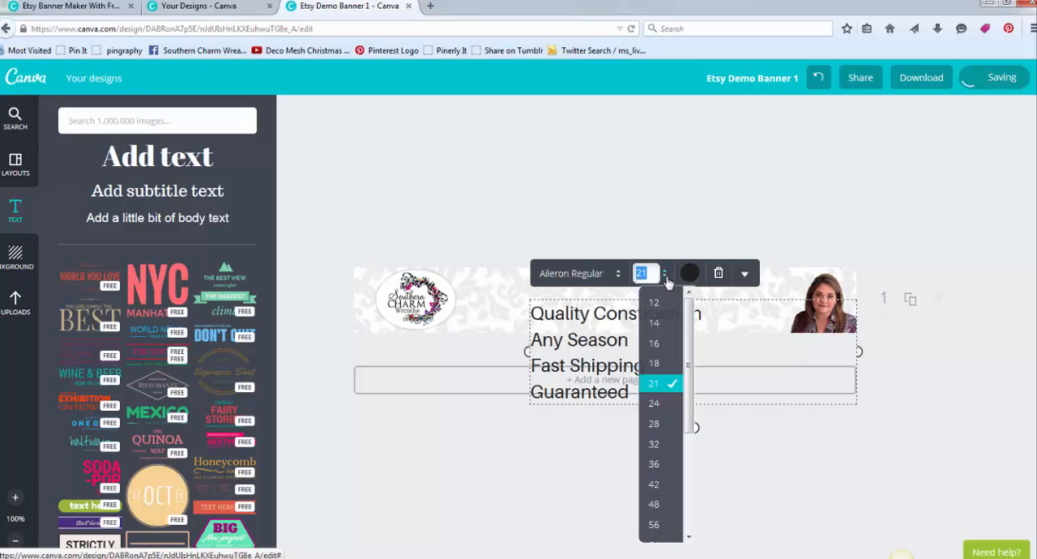
left_click(654, 364)
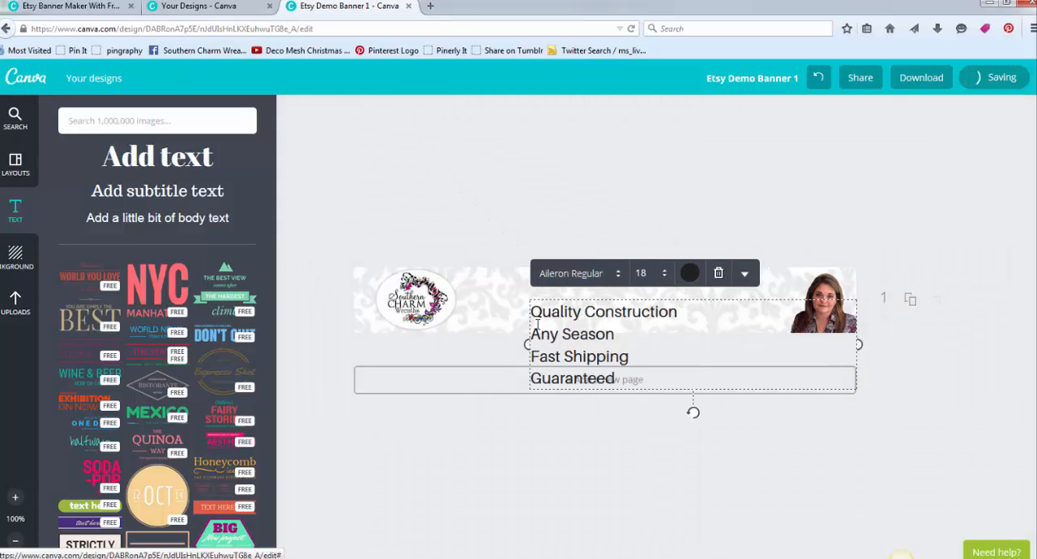
- Tighten the text block's line height slightly and move the block up beside the logo within the banner
left_click(745, 273)
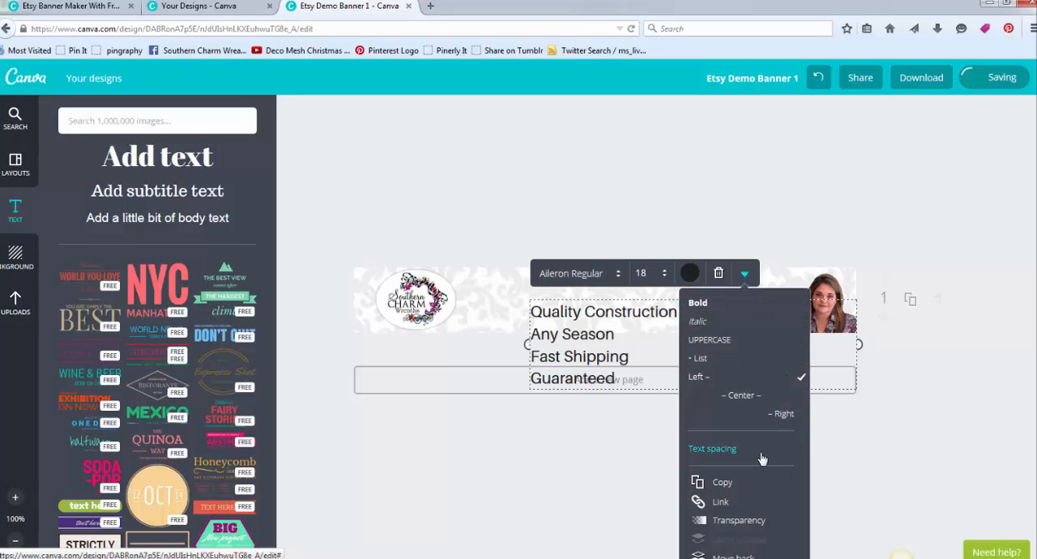
left_click(715, 451)
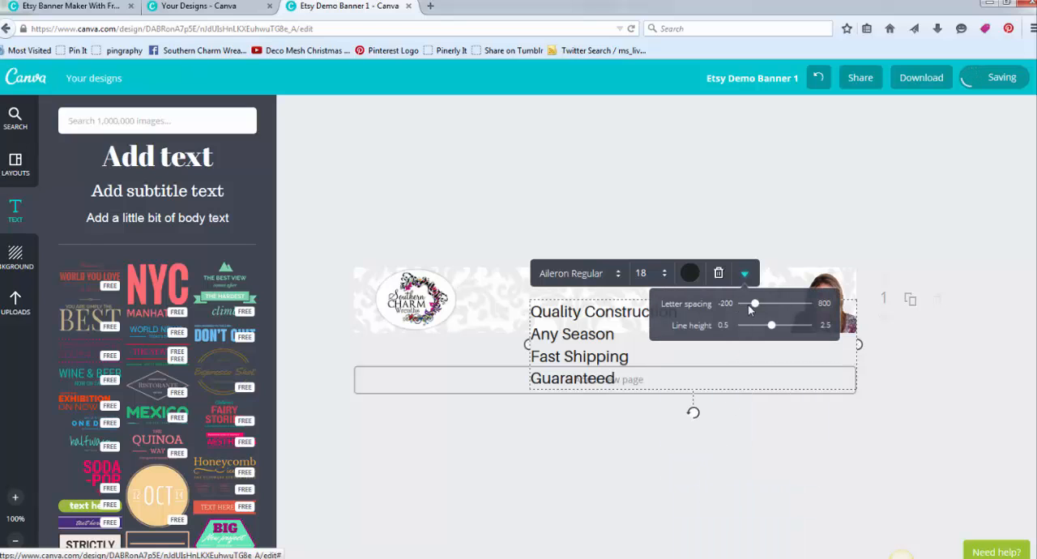
left_click_drag(769, 327, 763, 328)
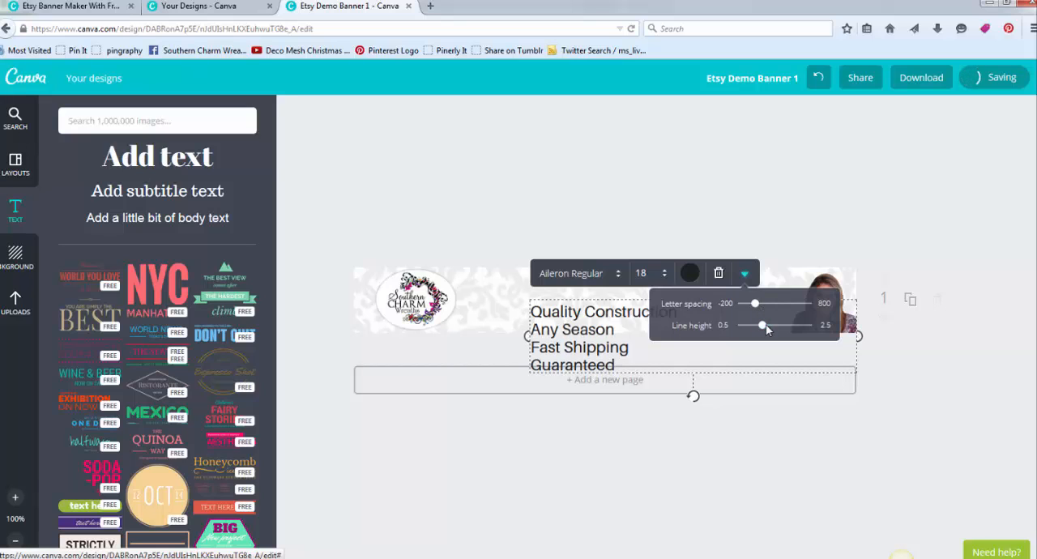
left_click(764, 198)
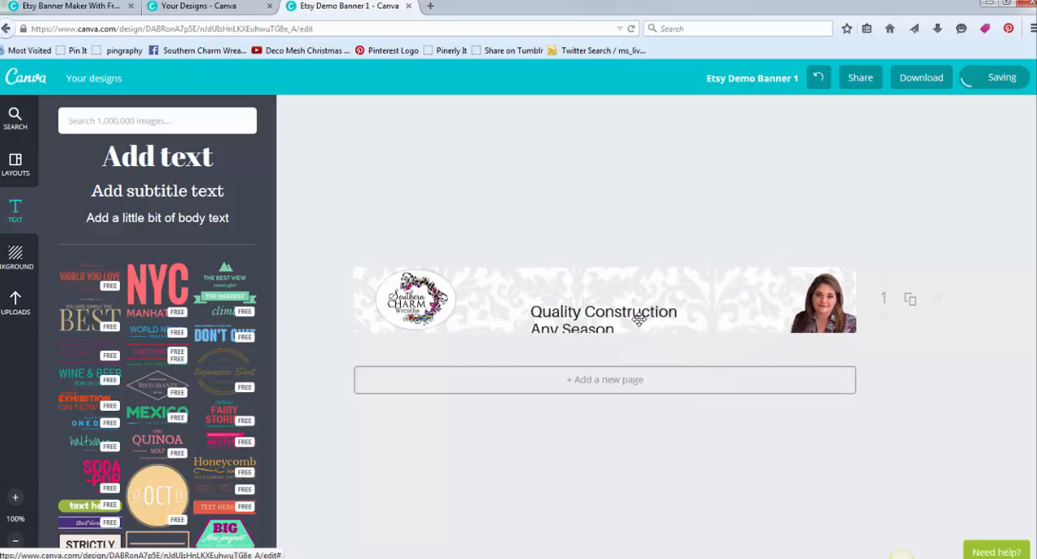
left_click_drag(606, 314, 547, 278)
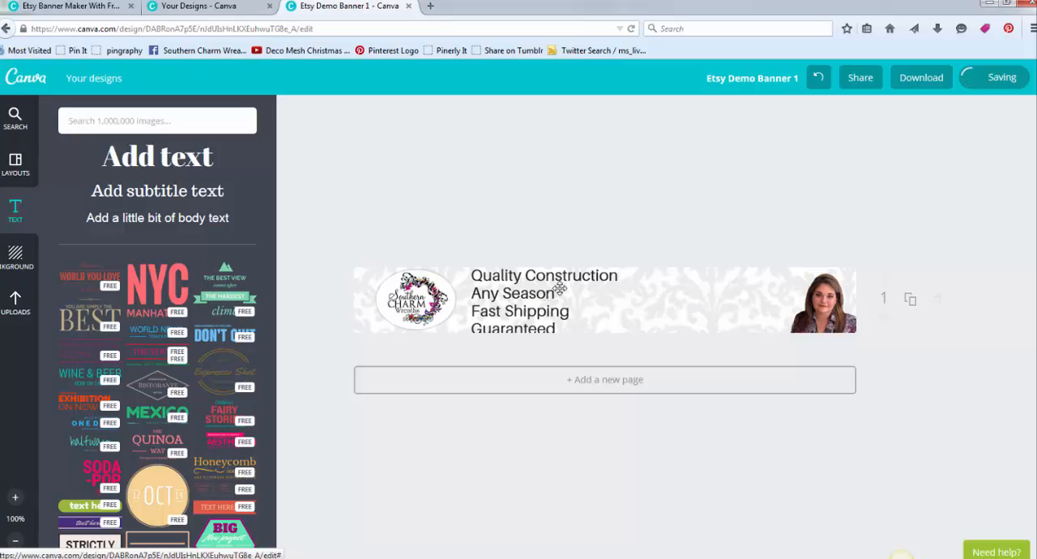
- Try the Carter One font on all four text lines, and change it to Cantora One
left_click(517, 288)
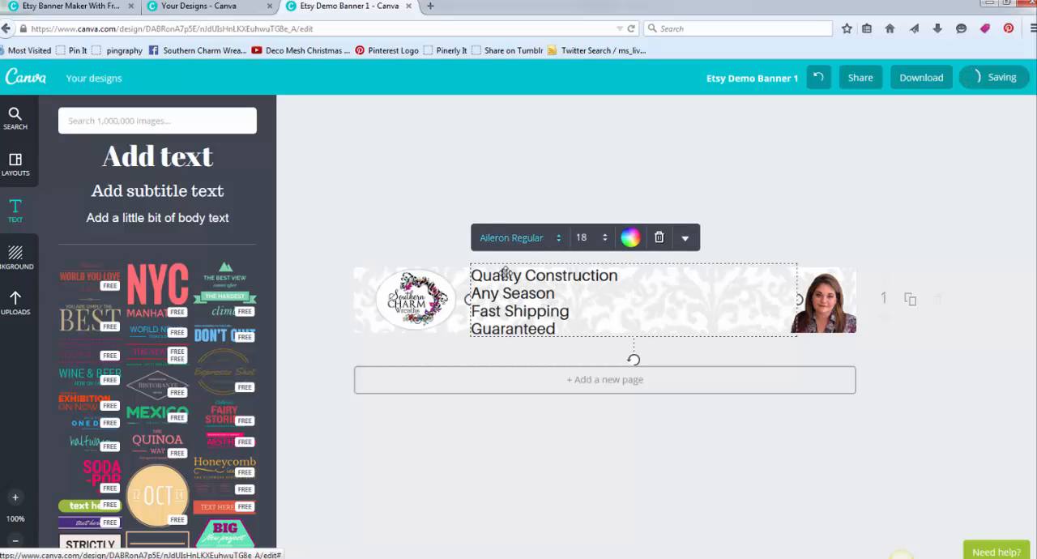
left_click(505, 273)
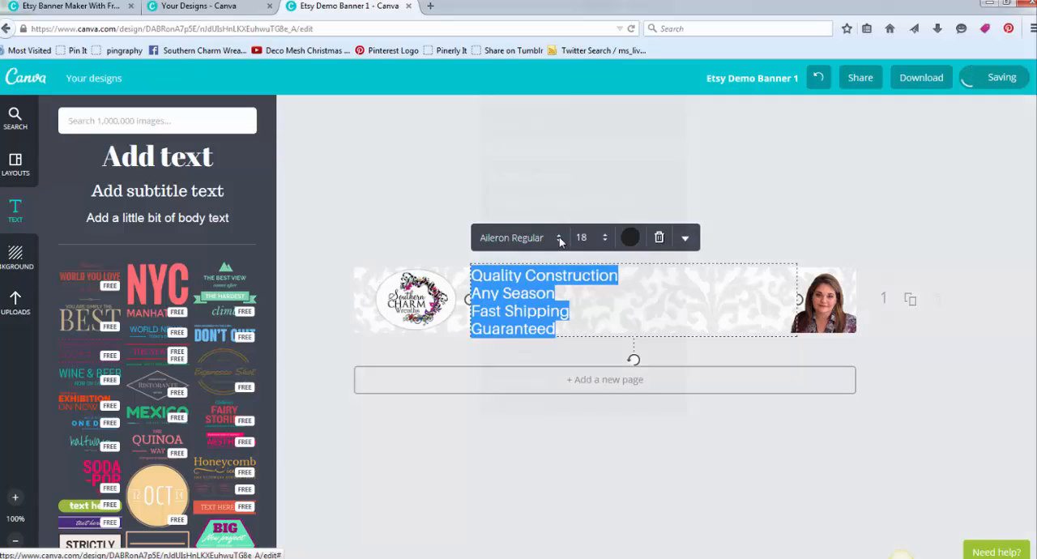
left_click(558, 236)
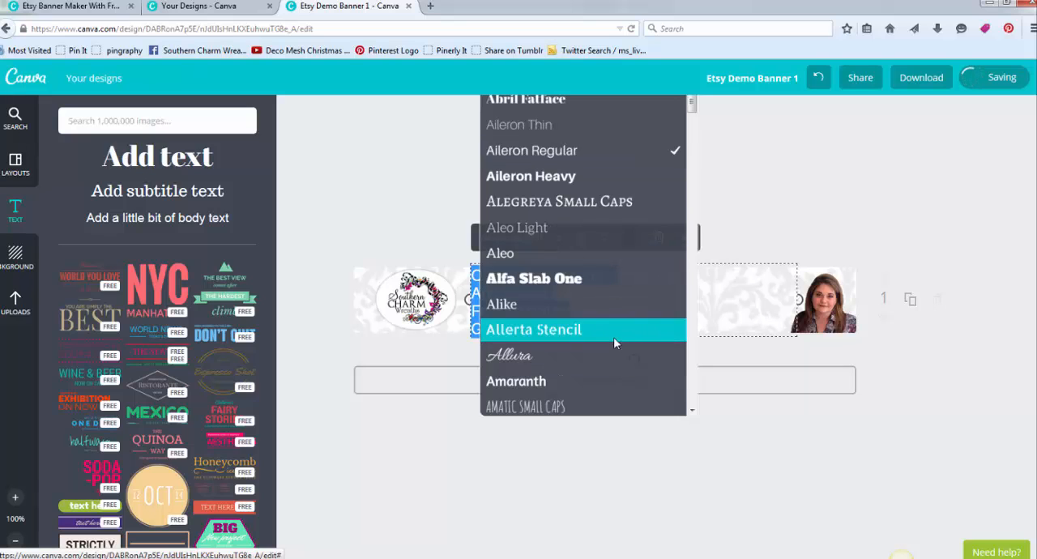
scroll(612, 369, "down", 4)
scroll(610, 370, "down", 5)
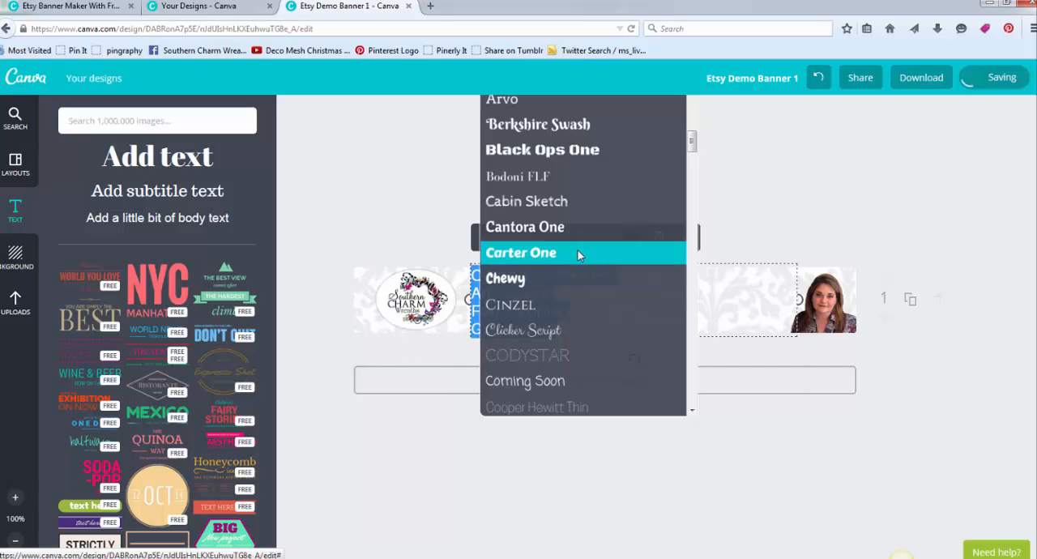
left_click(580, 252)
left_click(559, 239)
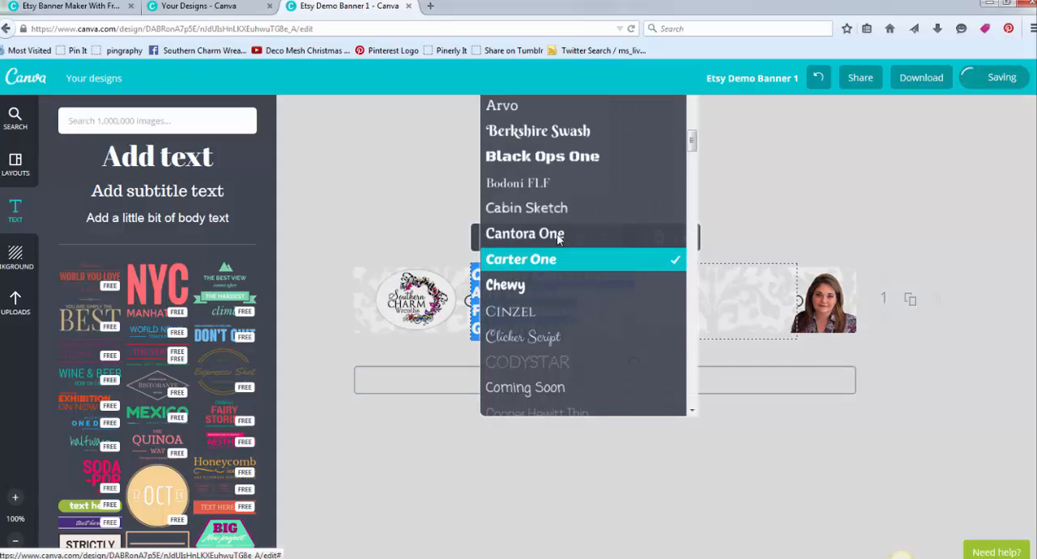
left_click(555, 233)
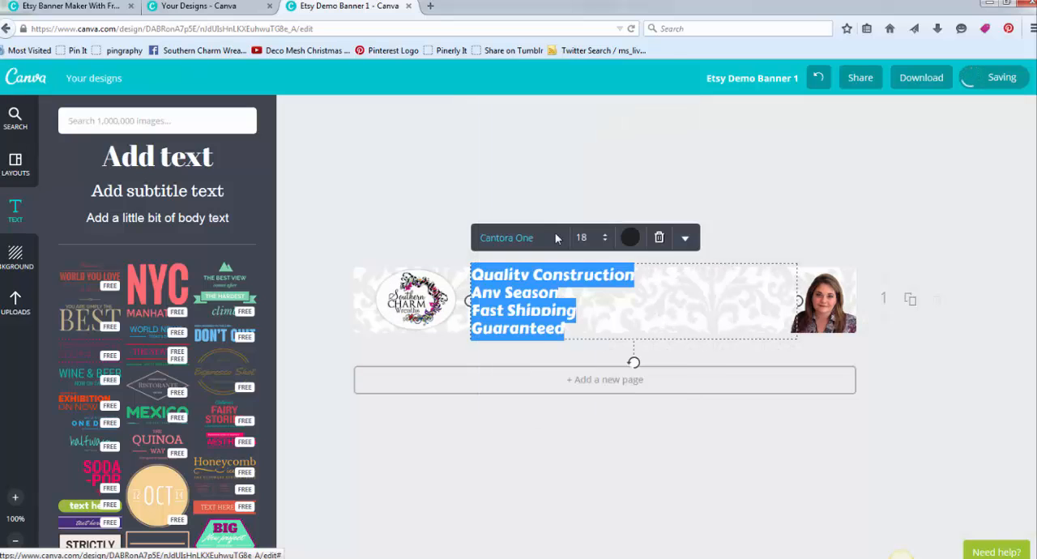
- Set the text size to 16 and nudge the block slightly down and left to center it in the banner's height
left_click(605, 240)
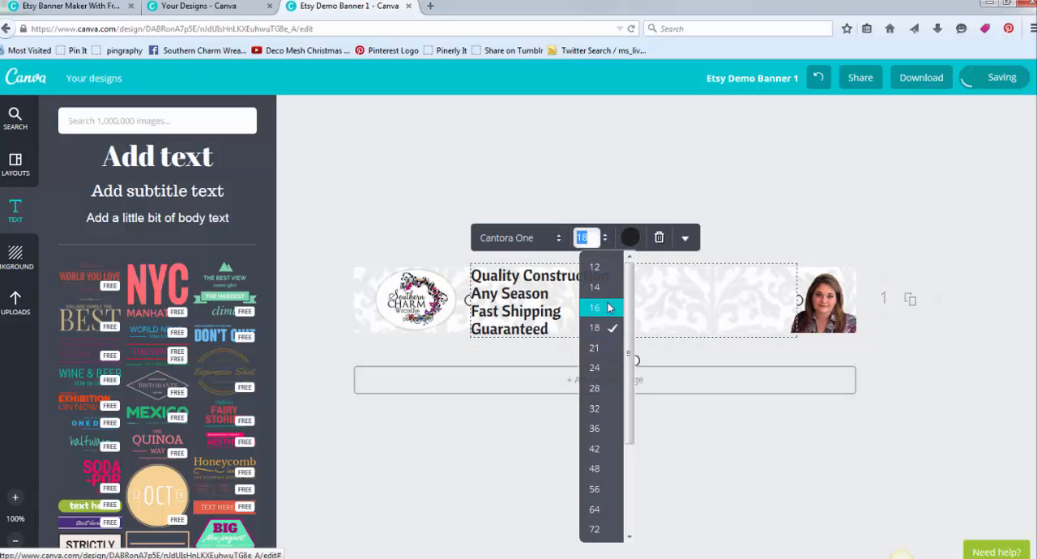
left_click(606, 309)
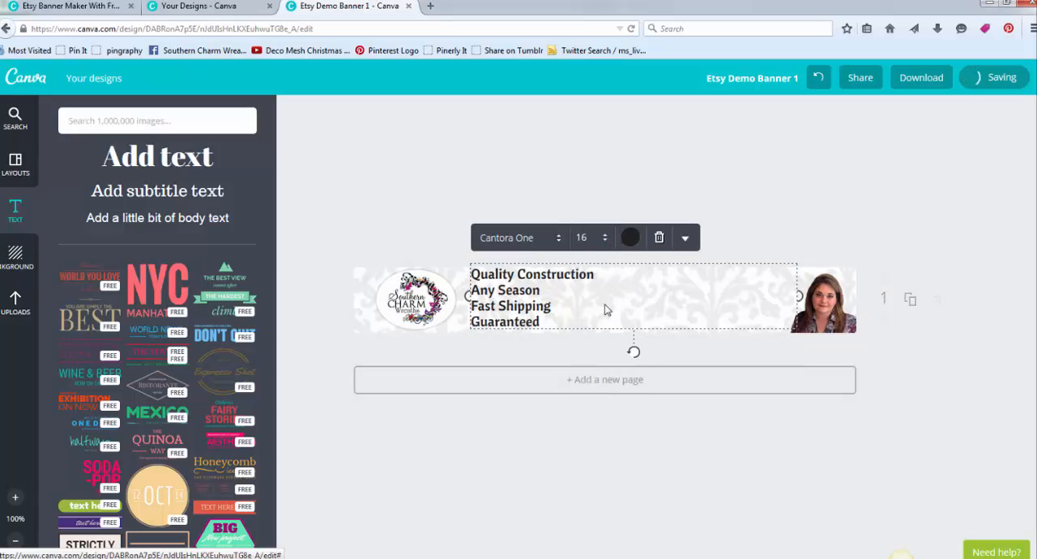
left_click(619, 192)
left_click_drag(501, 302, 500, 306)
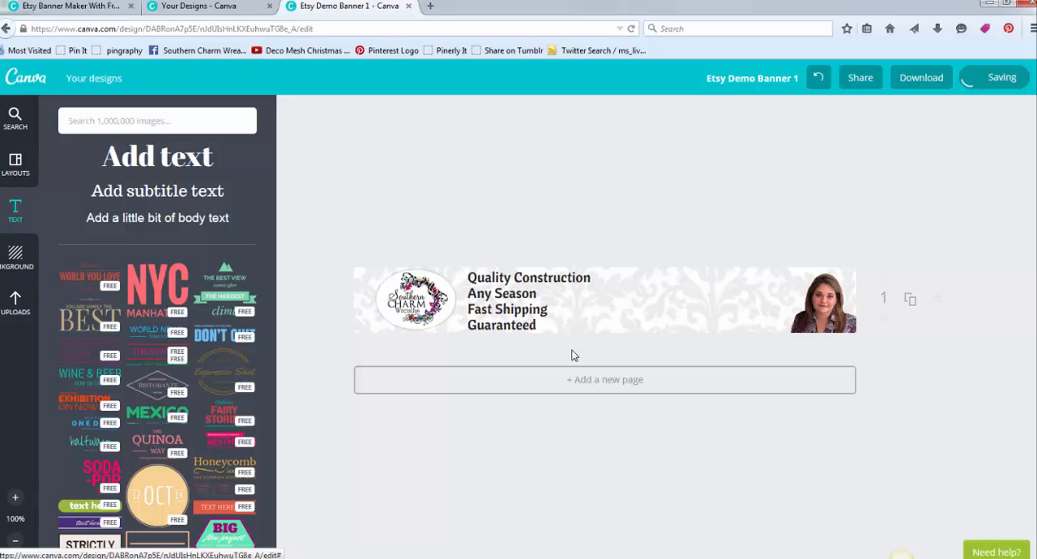
- Replace the second text line, "Any Season", with "Seasonal Wreaths"
left_click(510, 285)
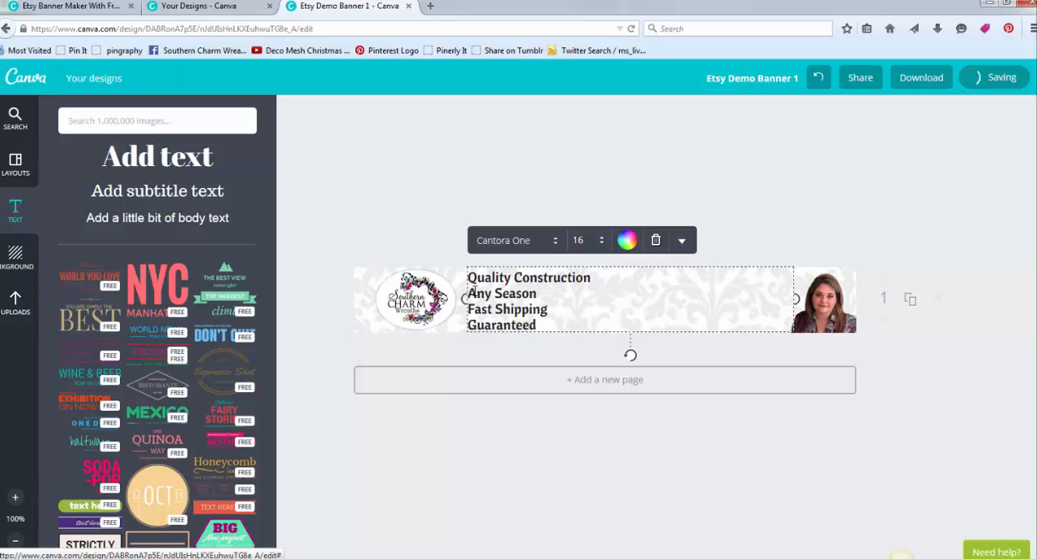
double_click(477, 293)
key("BackSpace")
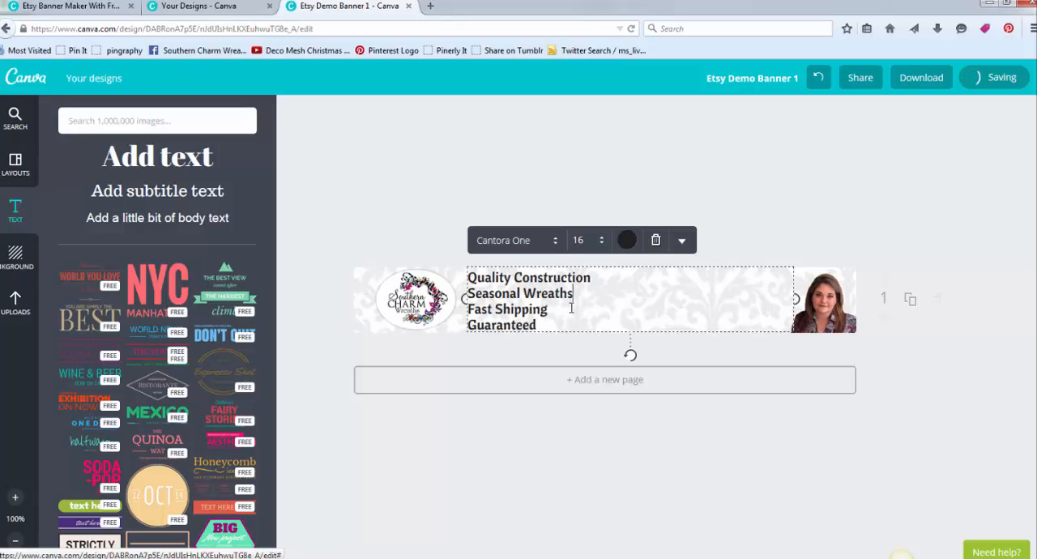
left_click(572, 308)
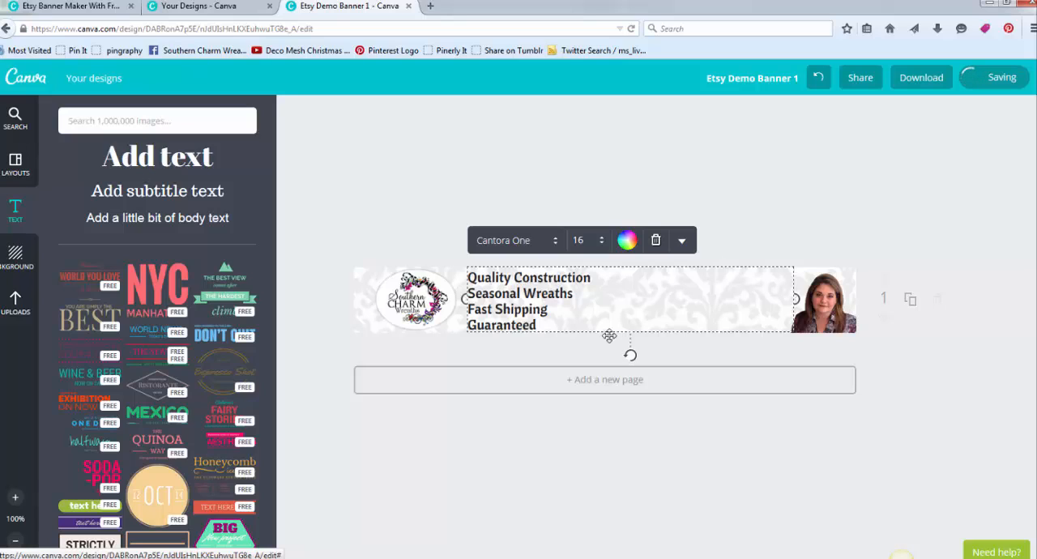
- Extend the last line of the selling-point text to read "Money Back Guaranteed"
type("Shipping ")
type("Money Back")
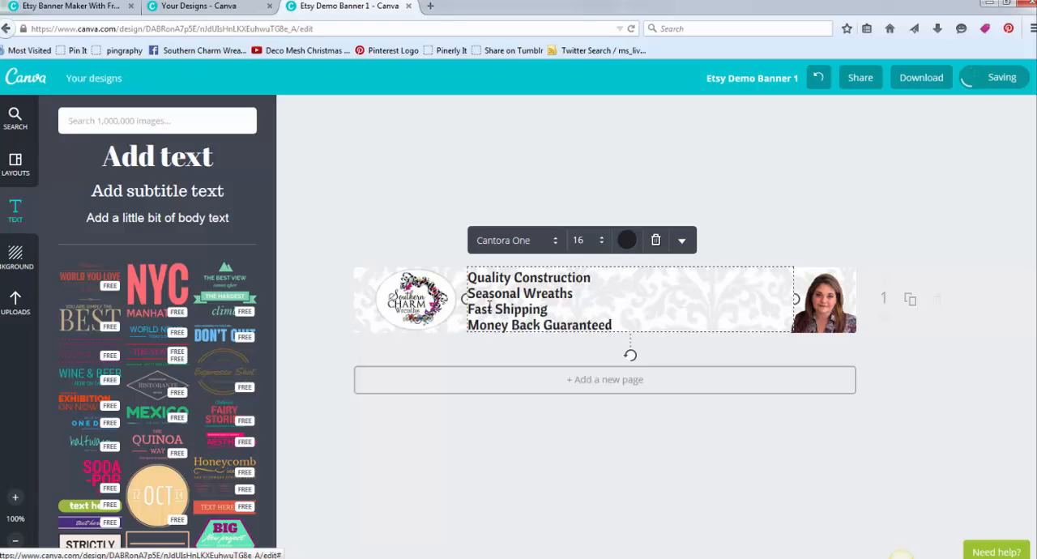
left_click(453, 210)
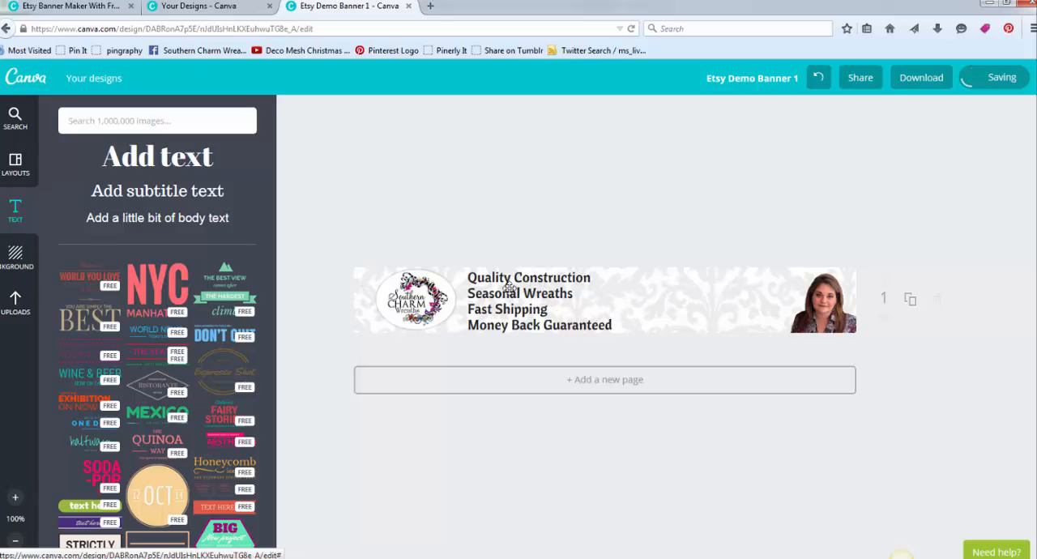
- Set all four selling-point lines to size 12 and move the block close to the logo, centered in the banner's height
left_click_drag(478, 279, 610, 301)
left_click(600, 242)
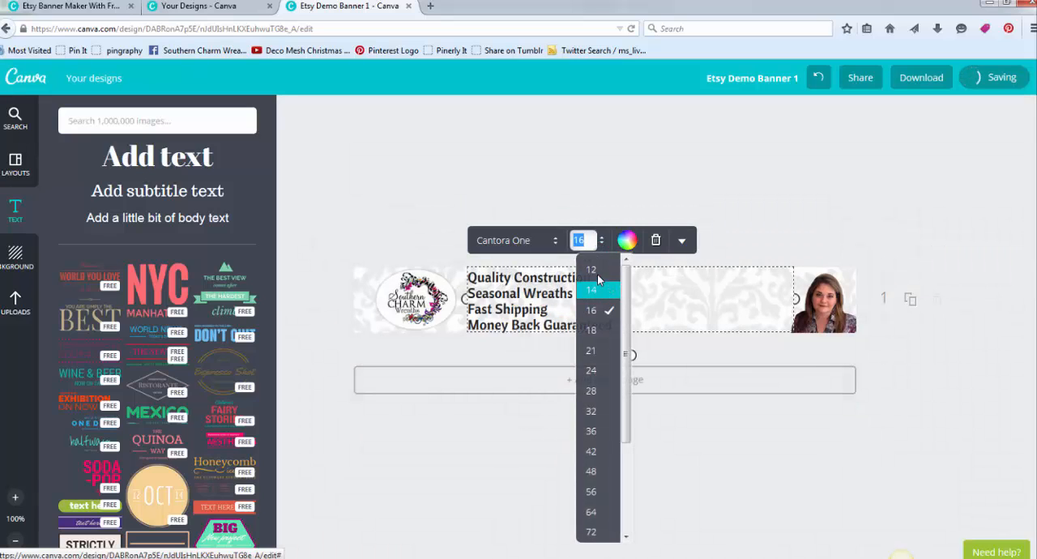
left_click(597, 274)
left_click_drag(510, 287, 506, 295)
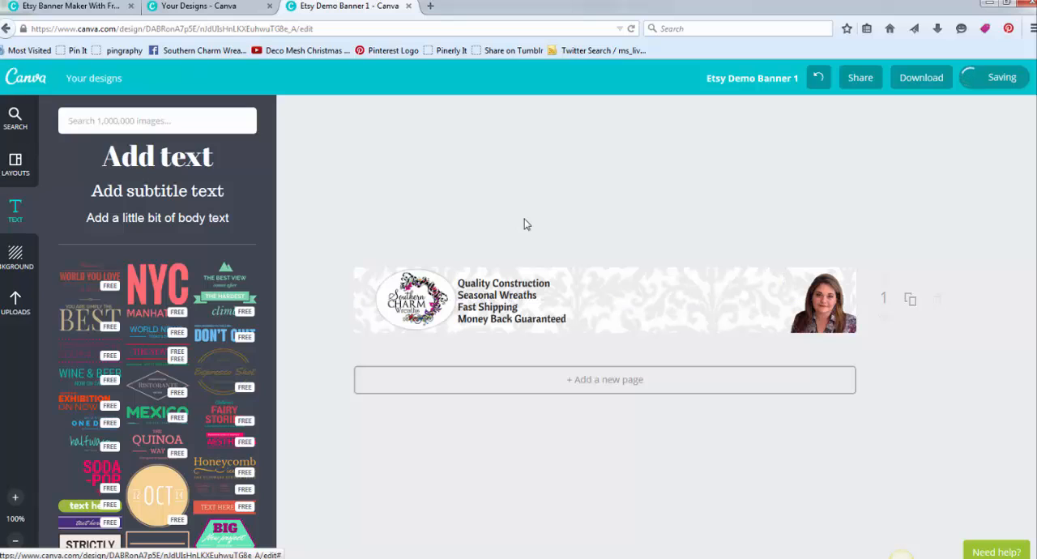
- Add a heading text to the banner reading "Southern Charm" on a single line
left_click_drag(122, 158, 604, 323)
type("So")
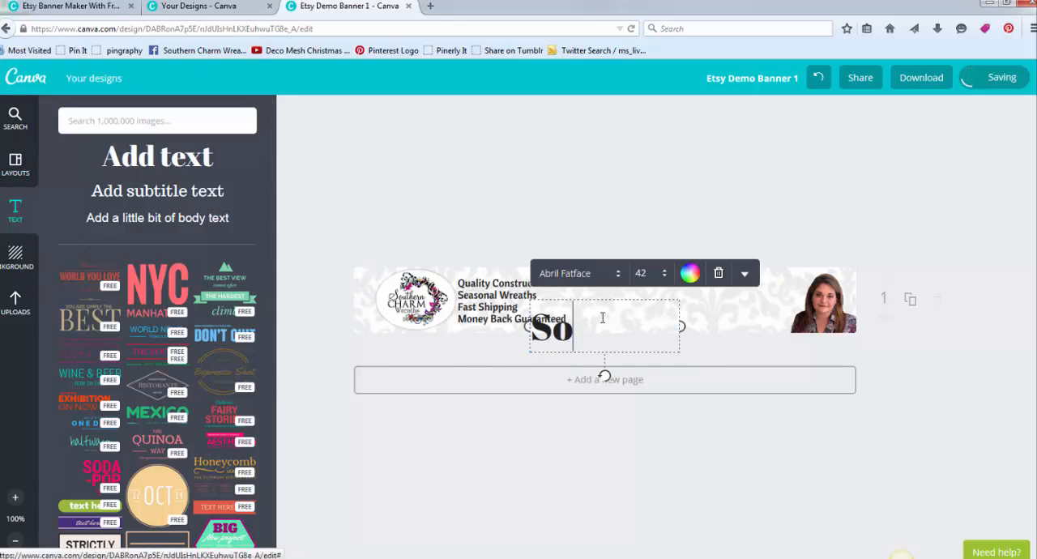
type("uthern Charm")
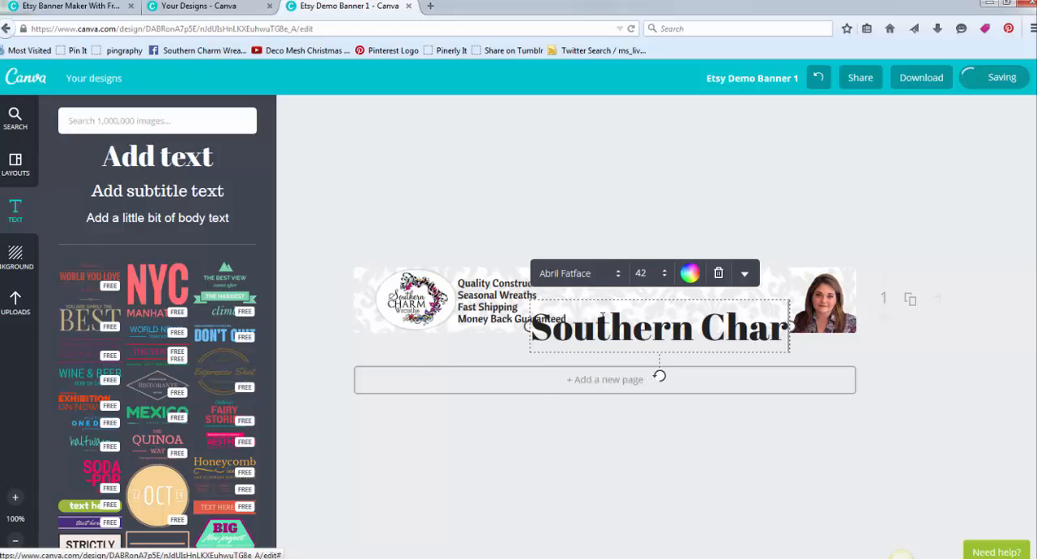
key("Return")
type("Wr")
key("BackSpace")
key("BackSpace")
key("BackSpace")
key("BackSpace")
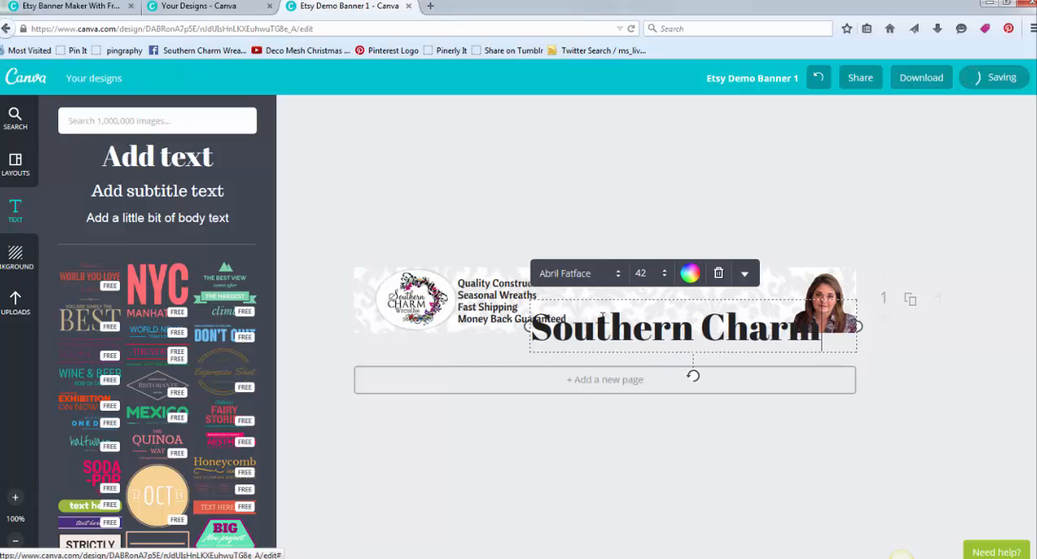
- Change the font of the "Southern Charm" heading to Trocchi
left_click(585, 315)
triple_click(579, 316)
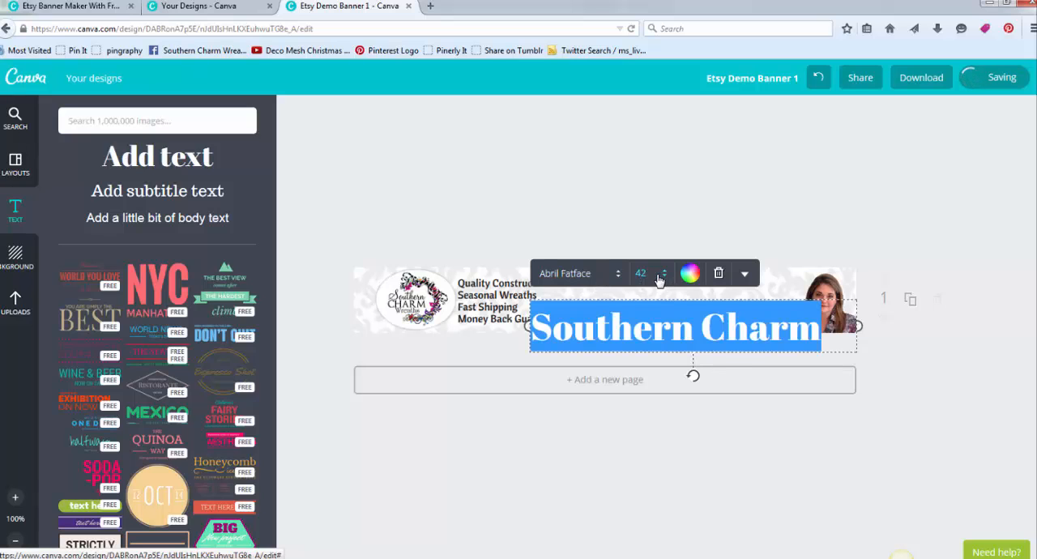
left_click(620, 276)
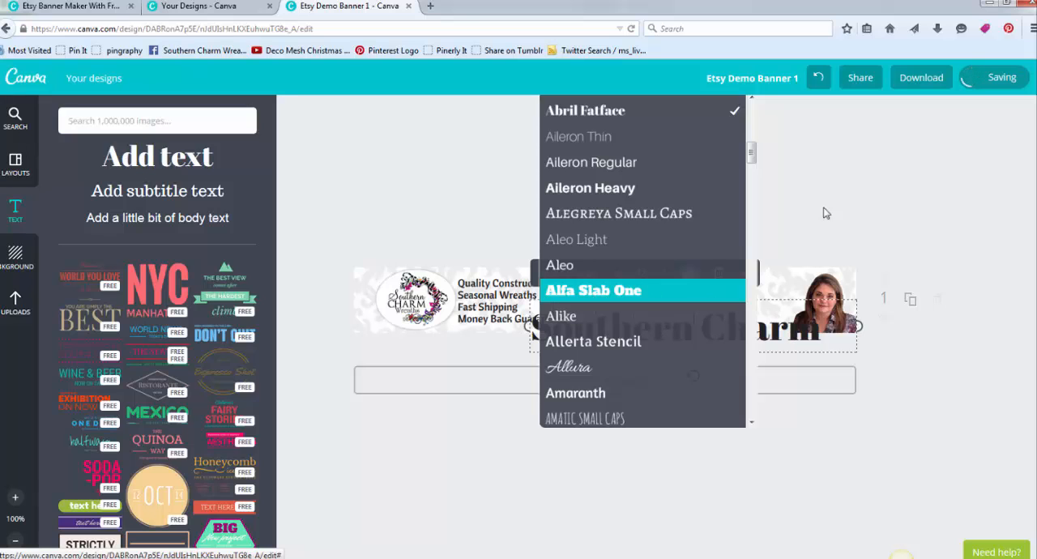
scroll(692, 288, "down", 4)
scroll(700, 292, "down", 10)
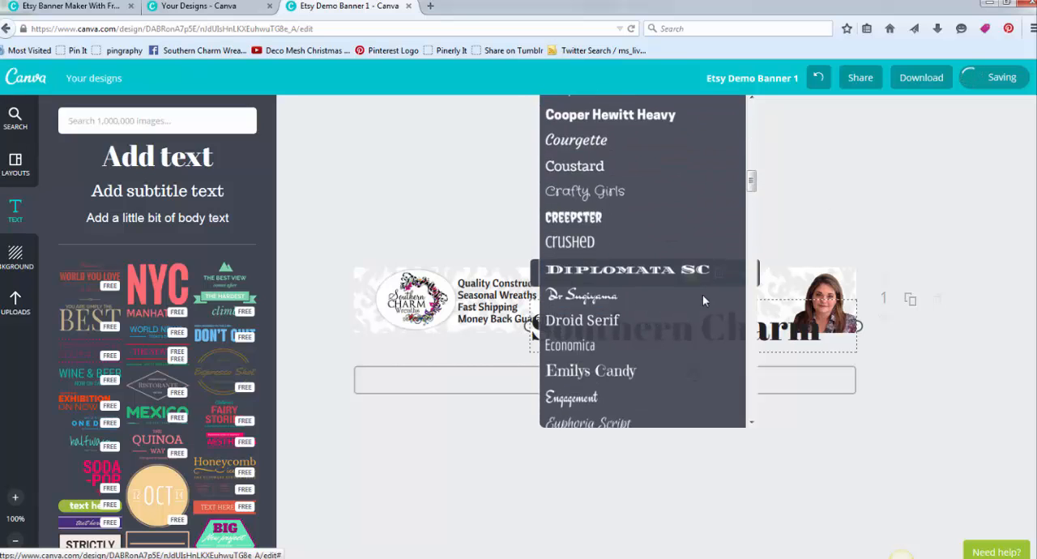
scroll(701, 300, "down", 15)
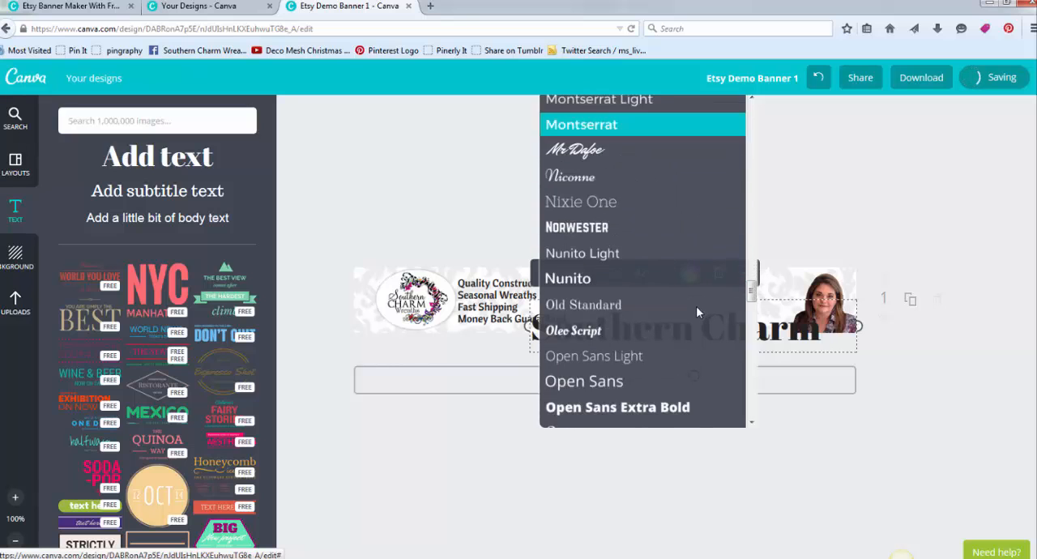
scroll(688, 321, "down", 10)
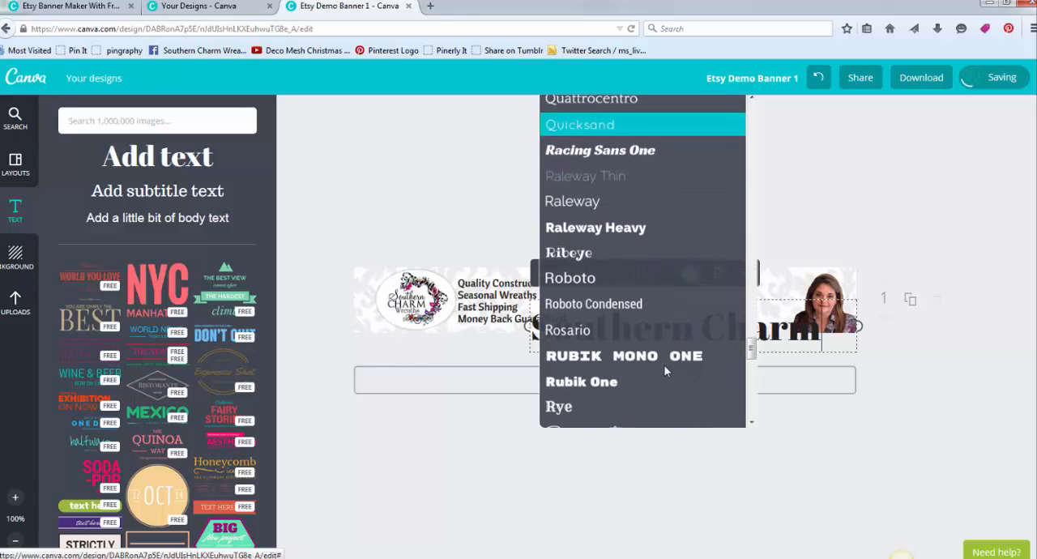
scroll(659, 371, "down", 7)
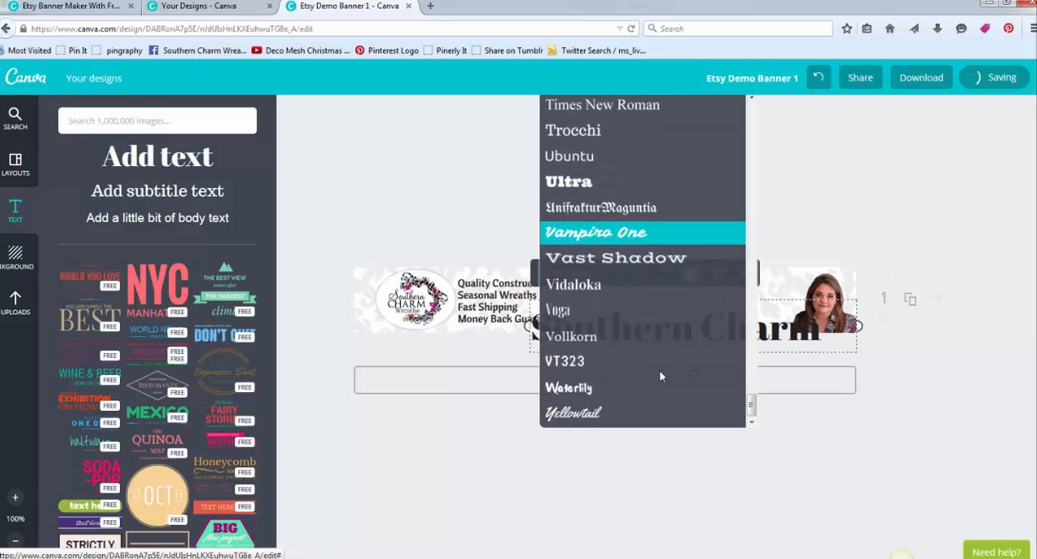
scroll(644, 300, "up", 3)
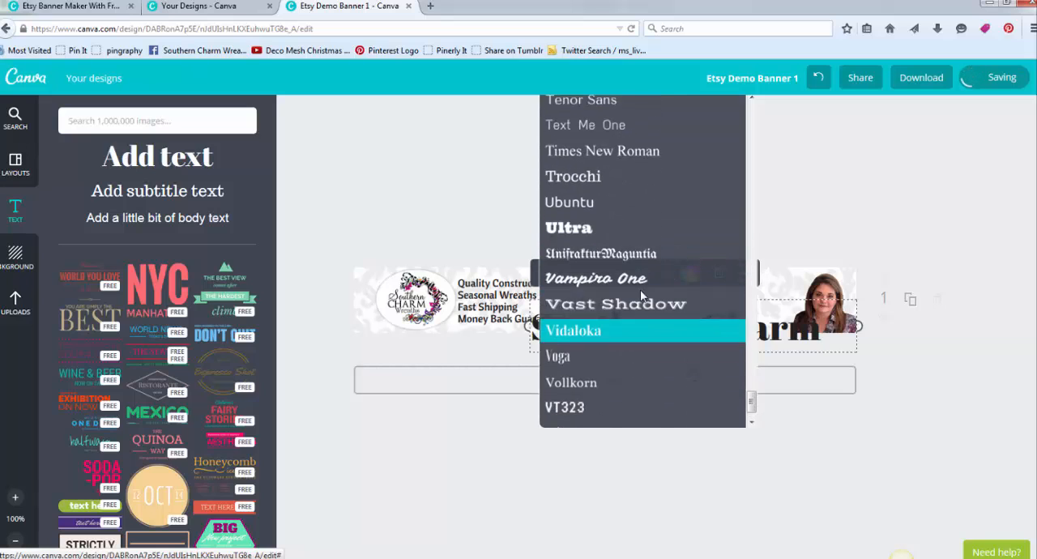
left_click(633, 249)
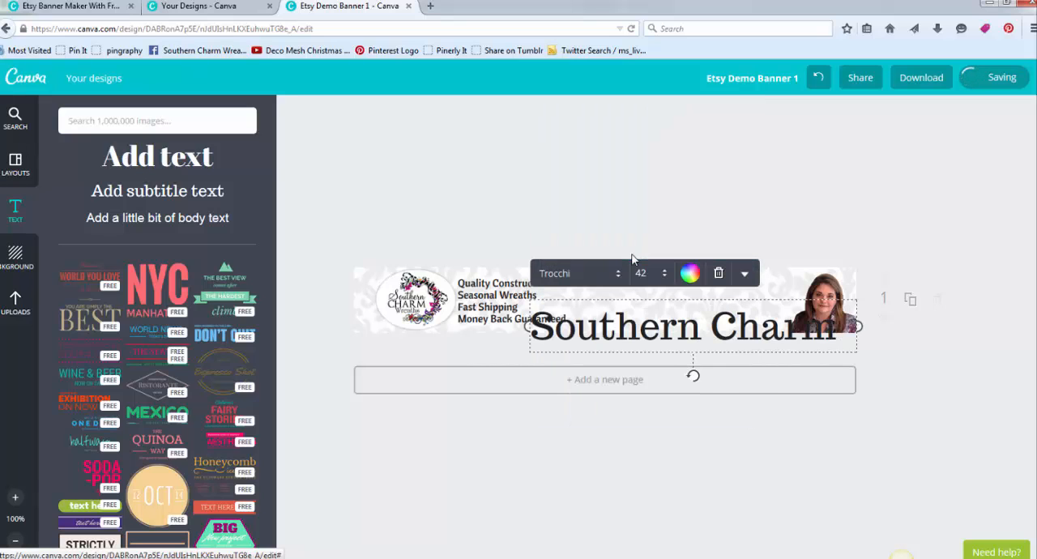
- Set the "Southern Charm" heading to size 24 and move it between the selling points and the portrait, in the banner's upper half
left_click(665, 274)
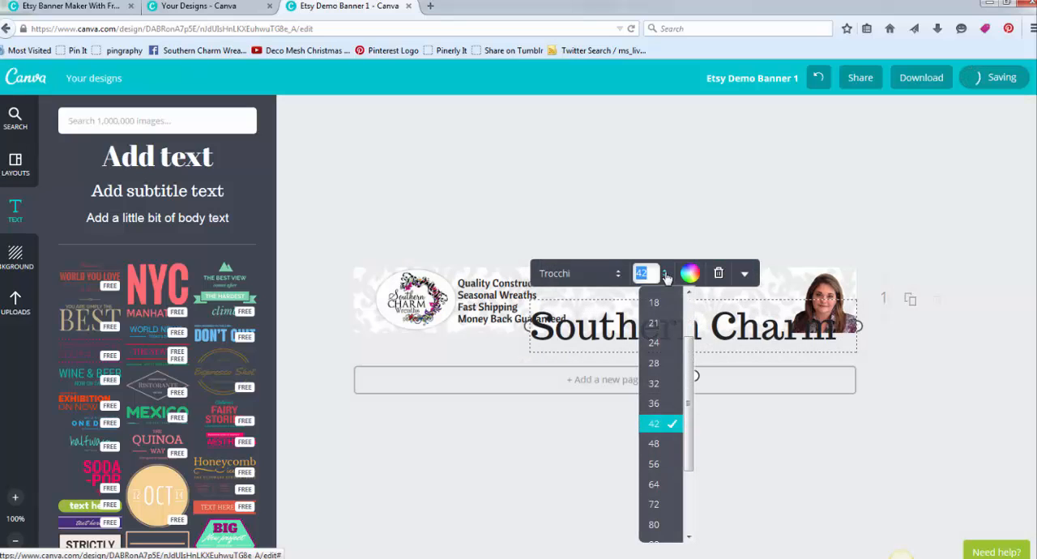
left_click(656, 343)
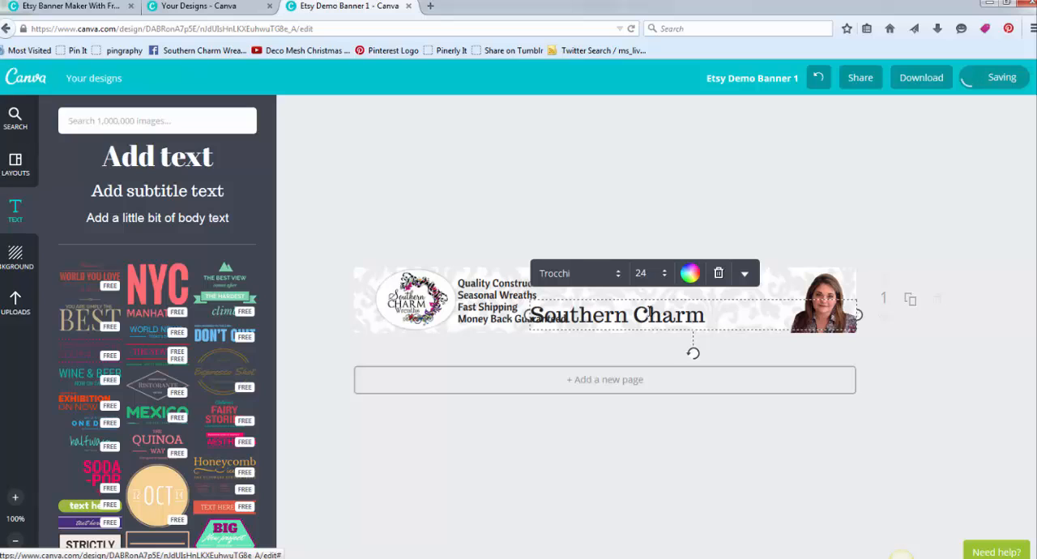
left_click_drag(631, 317, 671, 290)
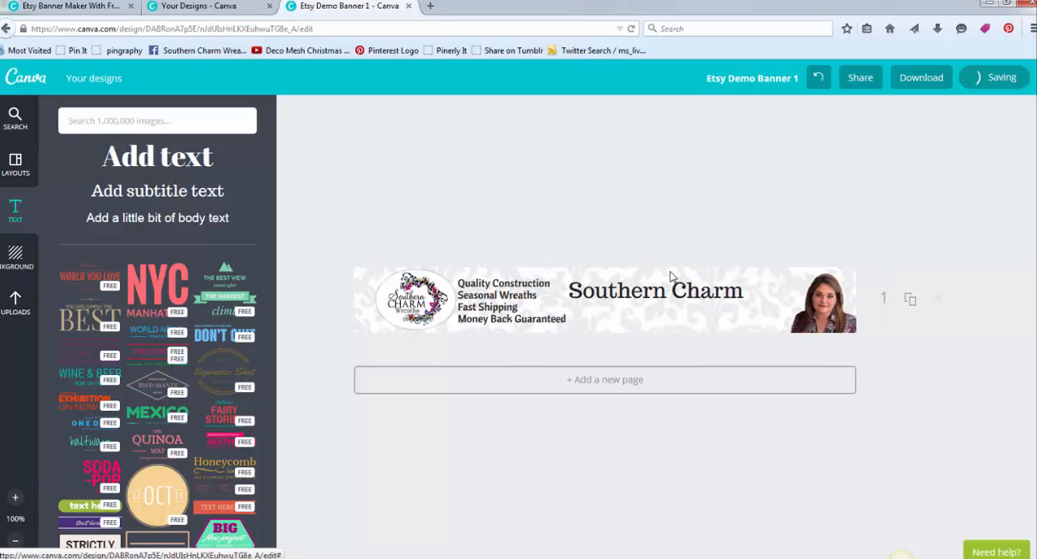
- Add a second heading reading "Wreaths" and set its font to Allura
left_click(143, 166)
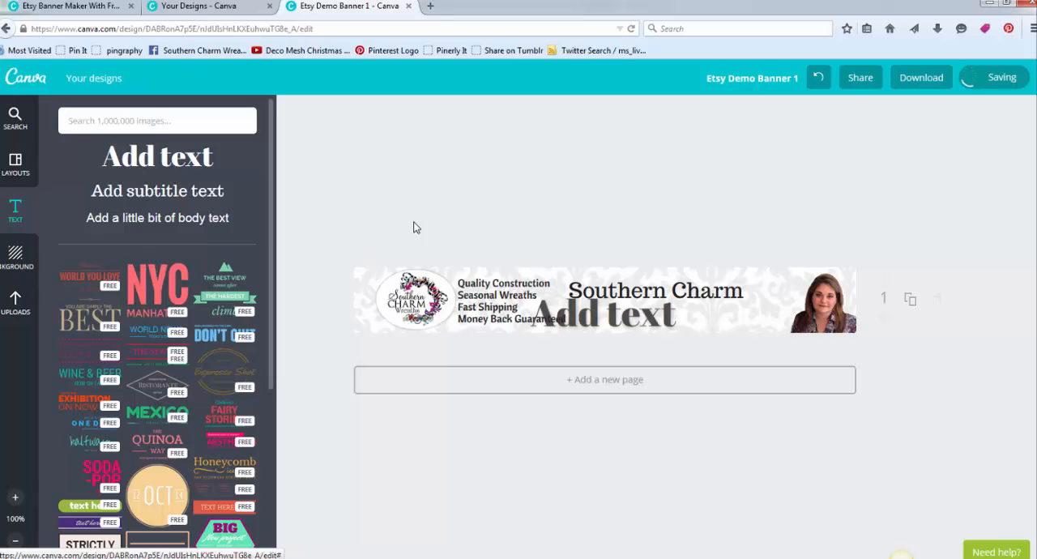
type("Wreaths")
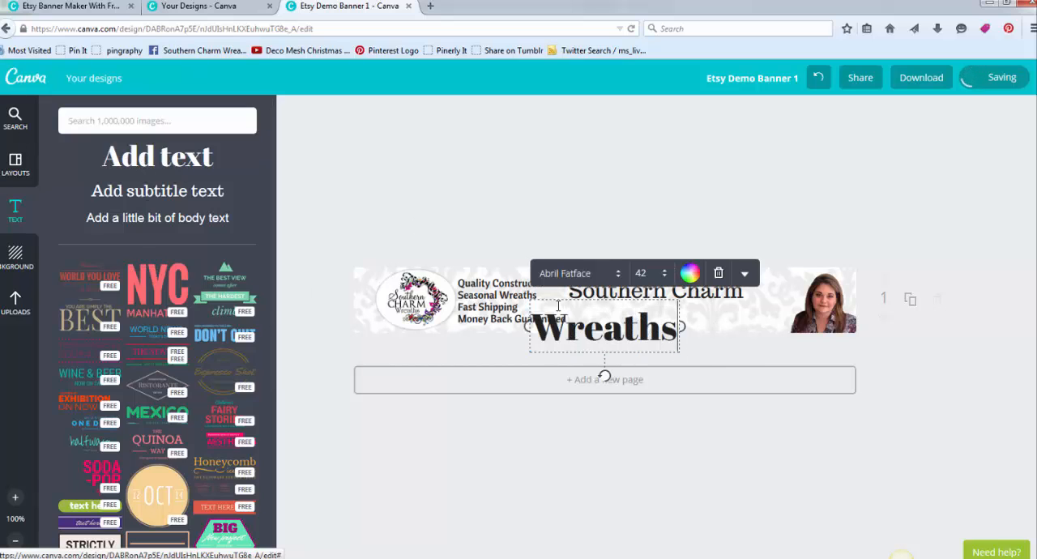
key("ctrl+a")
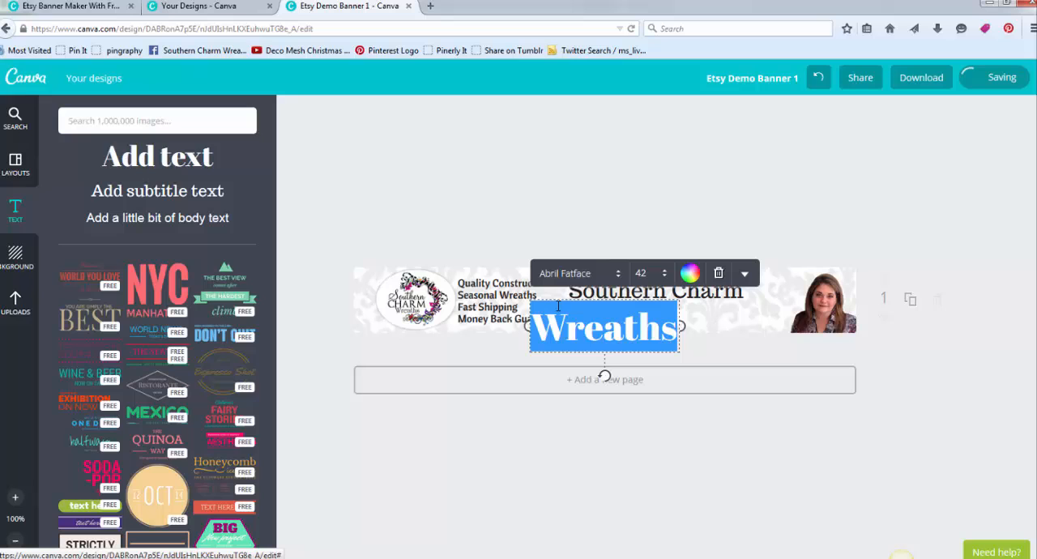
left_click(619, 276)
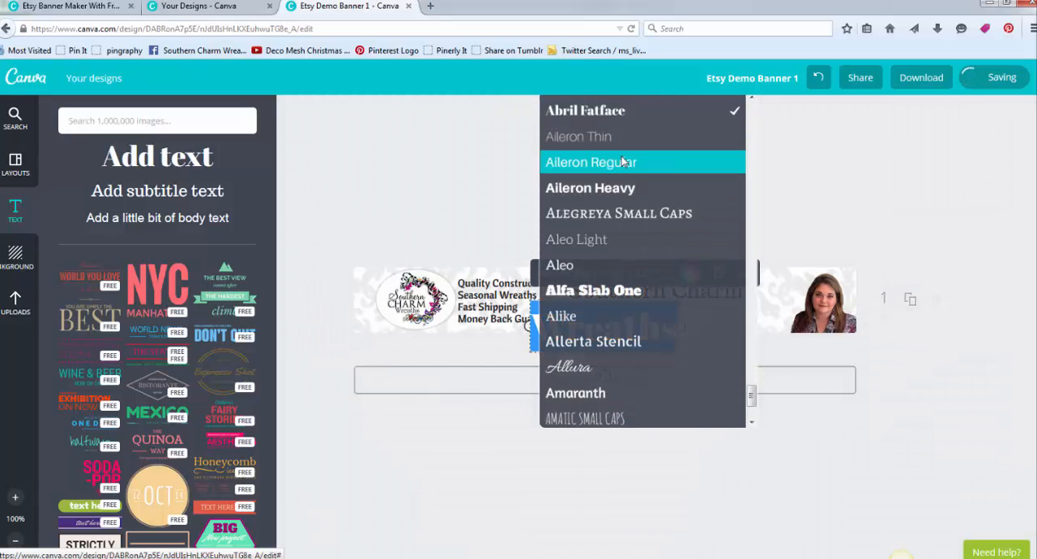
left_click(632, 372)
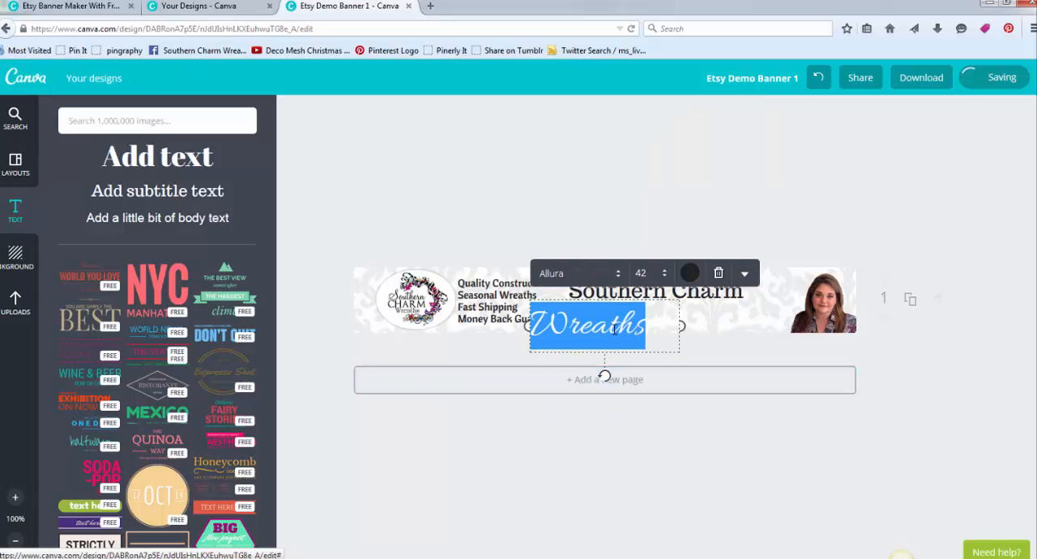
- Set "Wreaths" to size 56 and place it below "Southern Charm", right beside the portrait photo
left_click(666, 277)
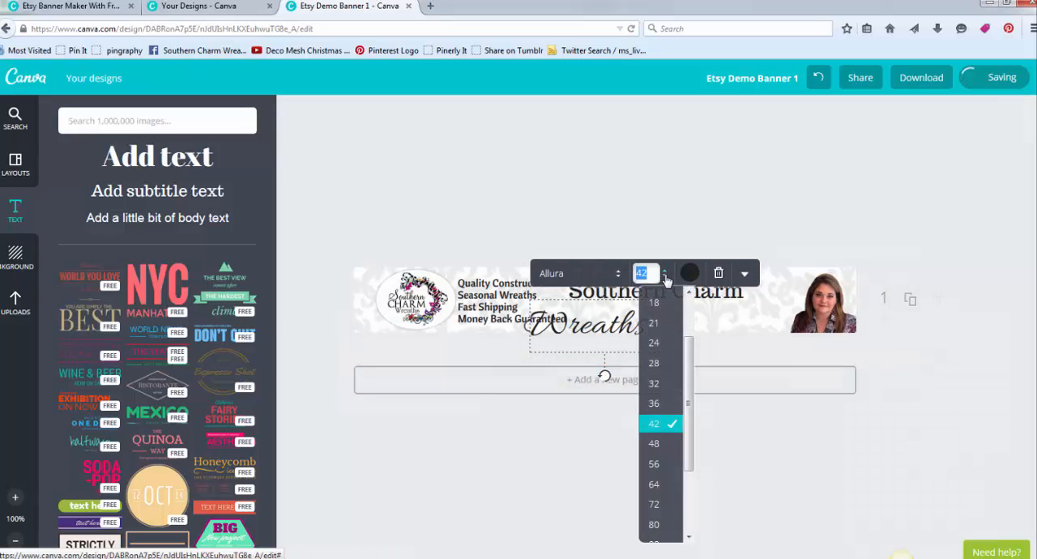
left_click(654, 463)
left_click(659, 205)
left_click_drag(646, 321, 729, 291)
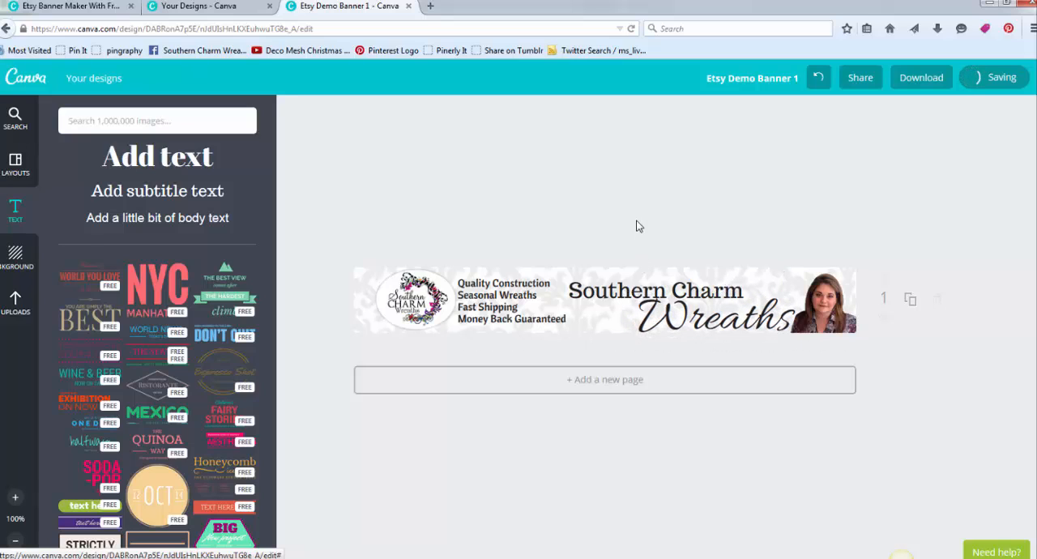
- Nudge "Southern Charm" slightly up and left to give it more room above "Wreaths"
left_click_drag(617, 289, 614, 282)
left_click_drag(685, 309, 686, 310)
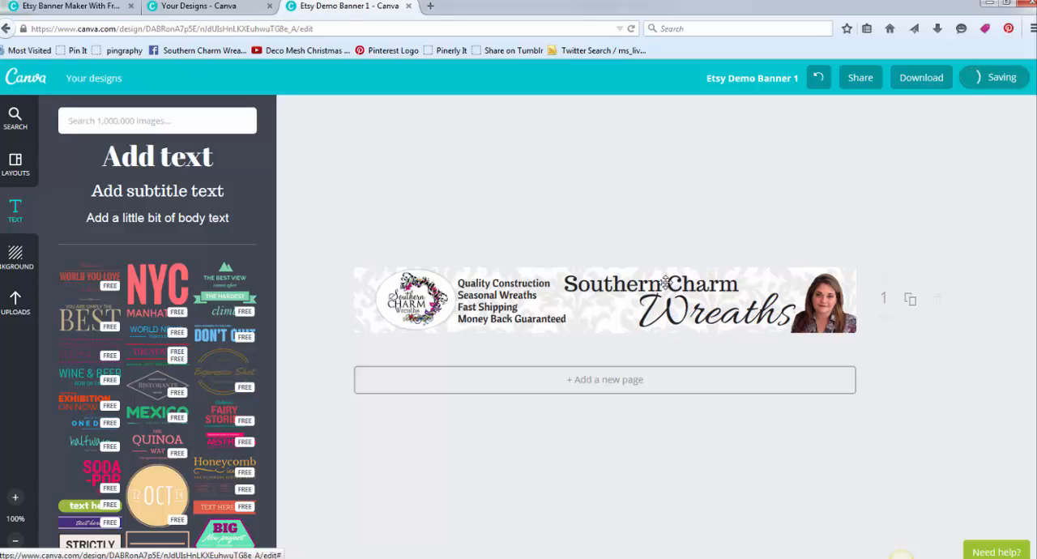
left_click(665, 283)
left_click(575, 211)
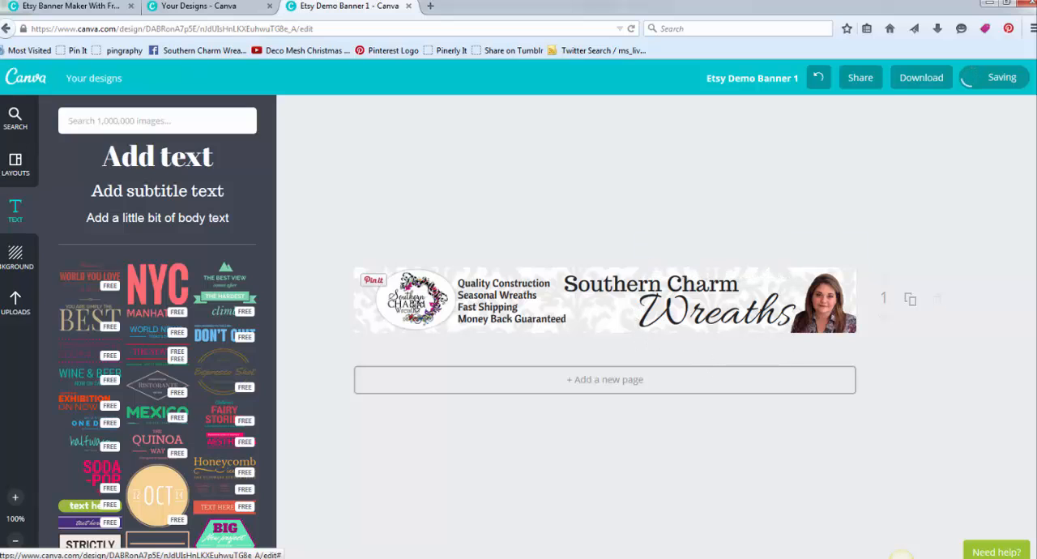
- Shift the logo left until it sits near the banner's left edge
left_click(411, 312)
key("Left")
key("Left")
key("Left")
key("Left")
key("Left")
key("Left")
key("Left")
key("Left")
key("Left")
key("Left")
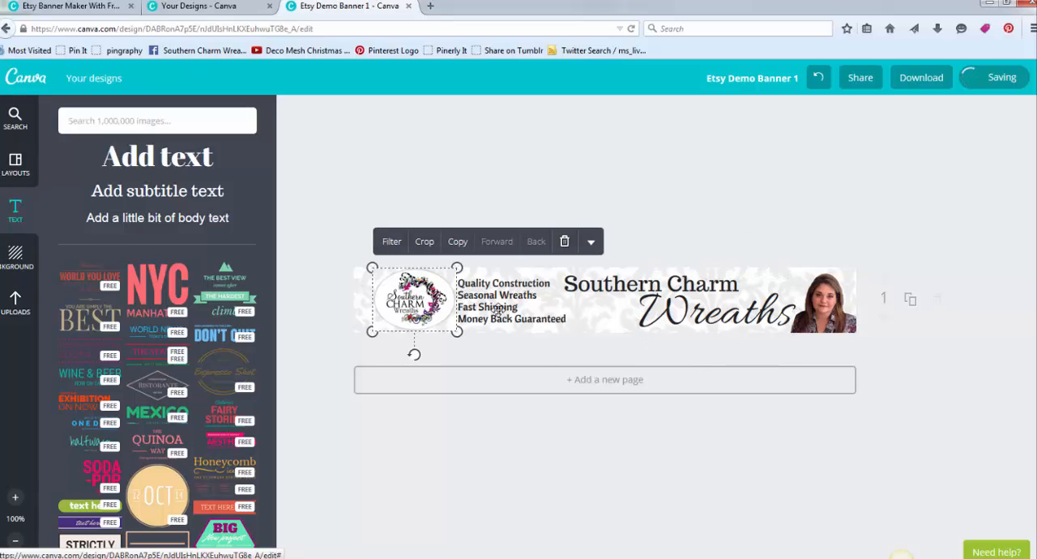
key("Left")
key("Left")
key("Left")
key("Left")
key("Left")
key("Left")
key("Left")
key("Left")
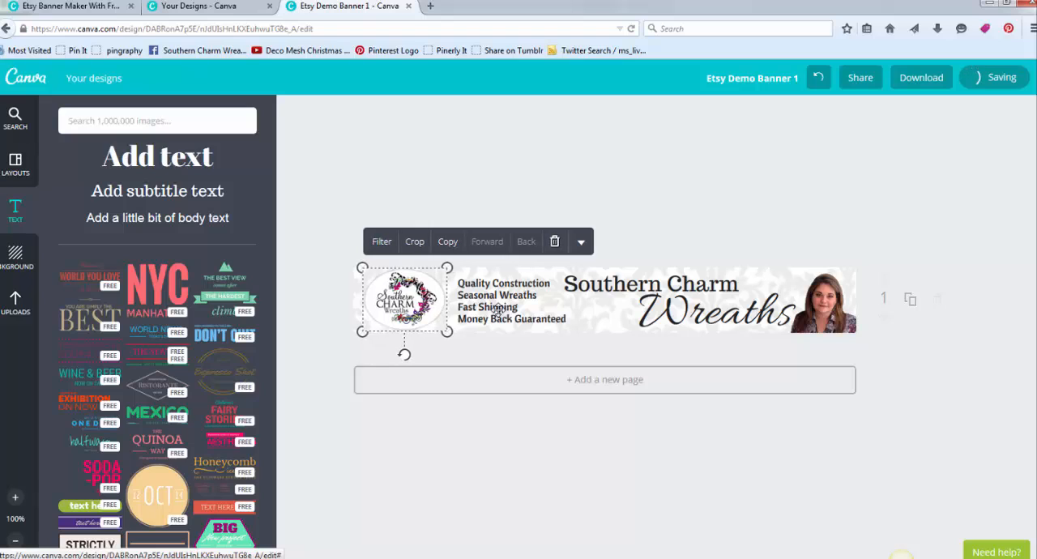
left_click(465, 193)
- Narrow the selling-point text box to fit its lines and move it left, close to the logo
left_click(477, 300)
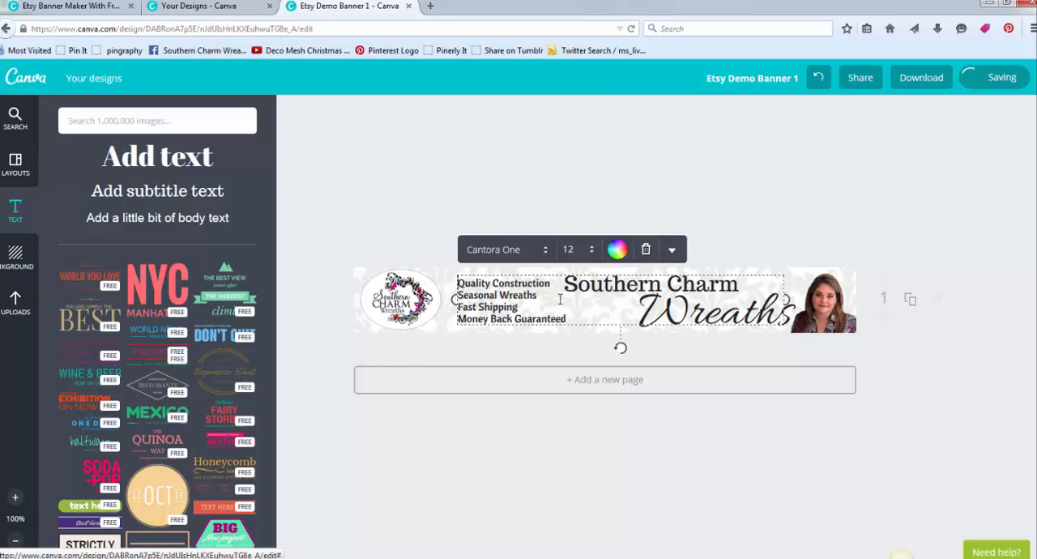
left_click_drag(785, 298, 580, 283)
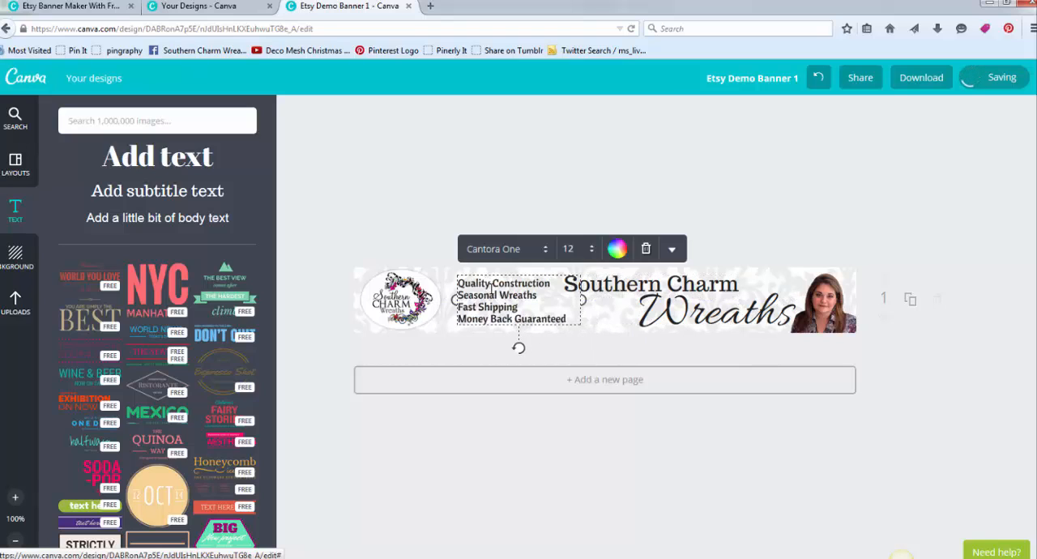
left_click(470, 178)
left_click_drag(473, 301, 463, 306)
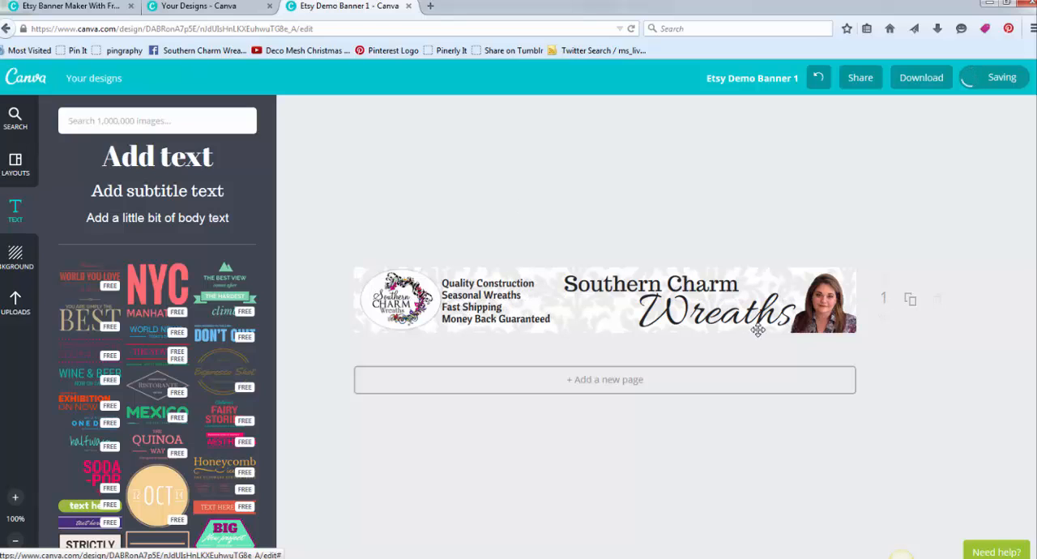
- Move the "Southern Charm" heading slightly left and up, closer to the selling-point text
left_click(641, 286)
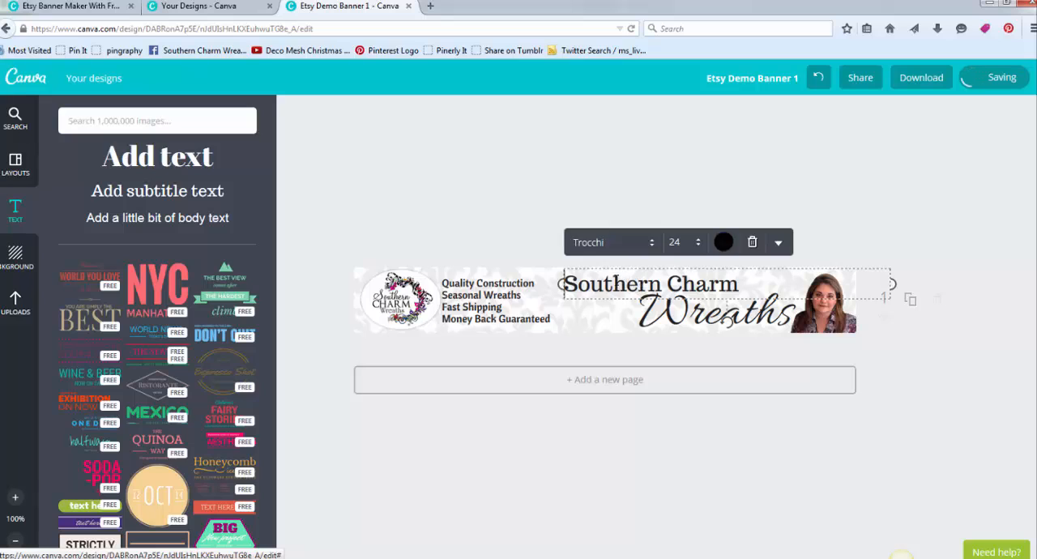
left_click(539, 204)
left_click(571, 284)
left_click(530, 222)
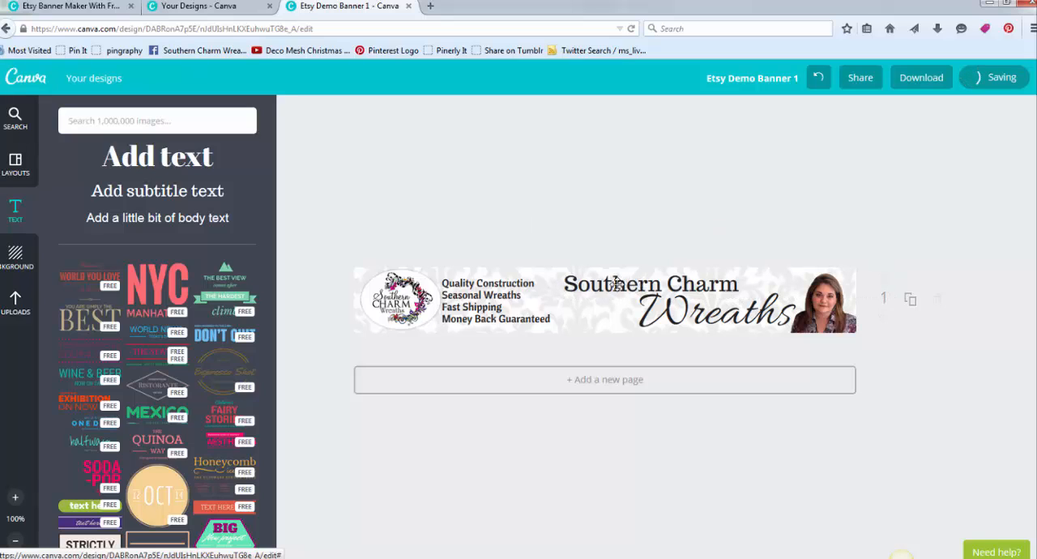
left_click(626, 282)
left_click(517, 208)
left_click_drag(573, 282, 569, 278)
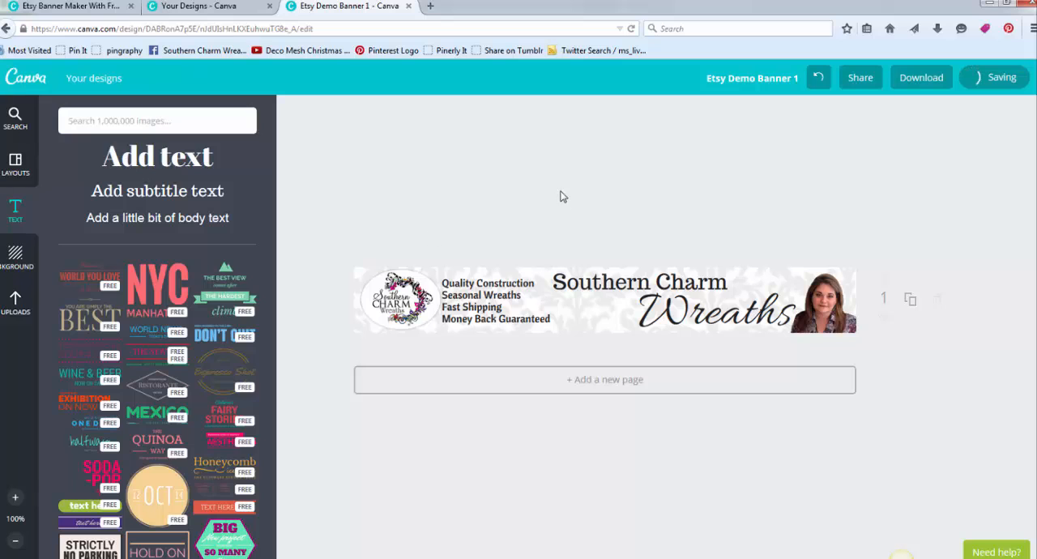
- Rename the design as "Etsy Demo Banner 2"
left_click(791, 77)
double_click(789, 148)
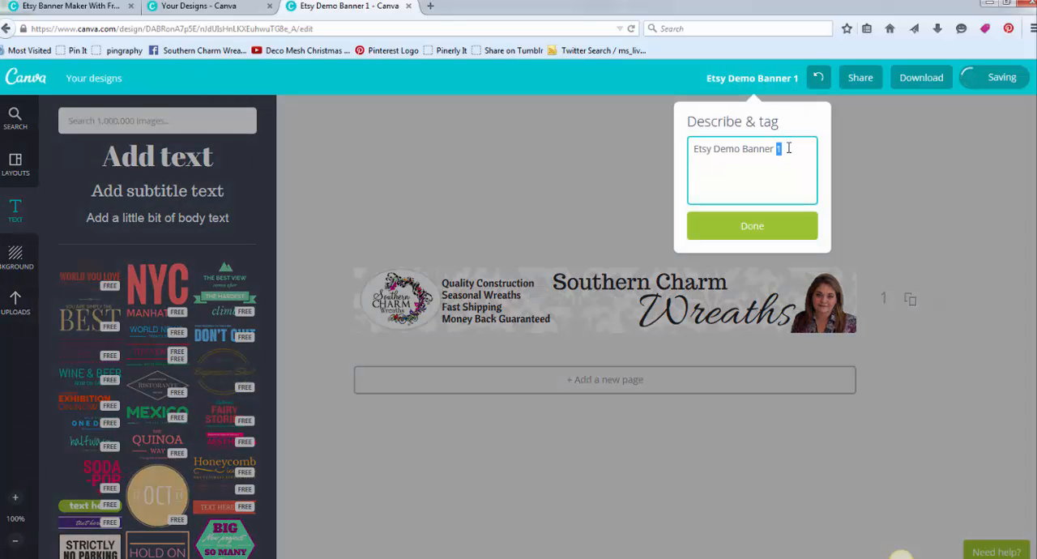
type("2")
left_click(786, 233)
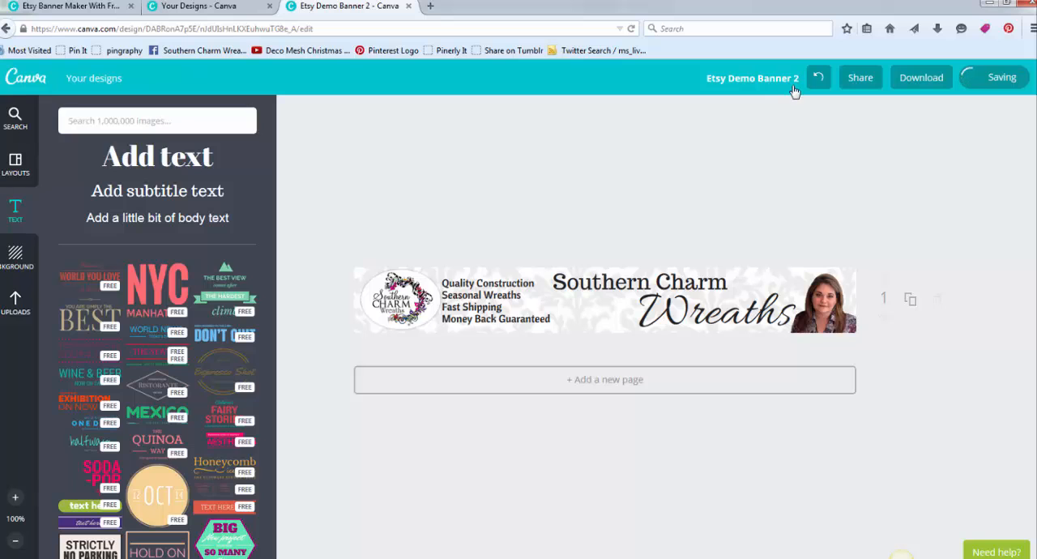
- Download the banner as an image, save the PNG file to the computer and dismiss the sharing message
left_click(921, 84)
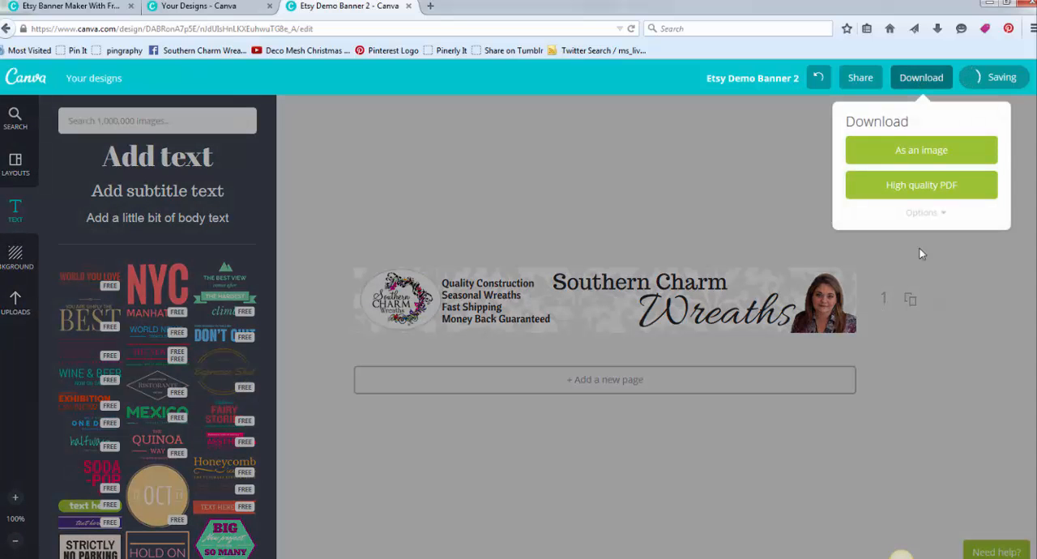
left_click(943, 152)
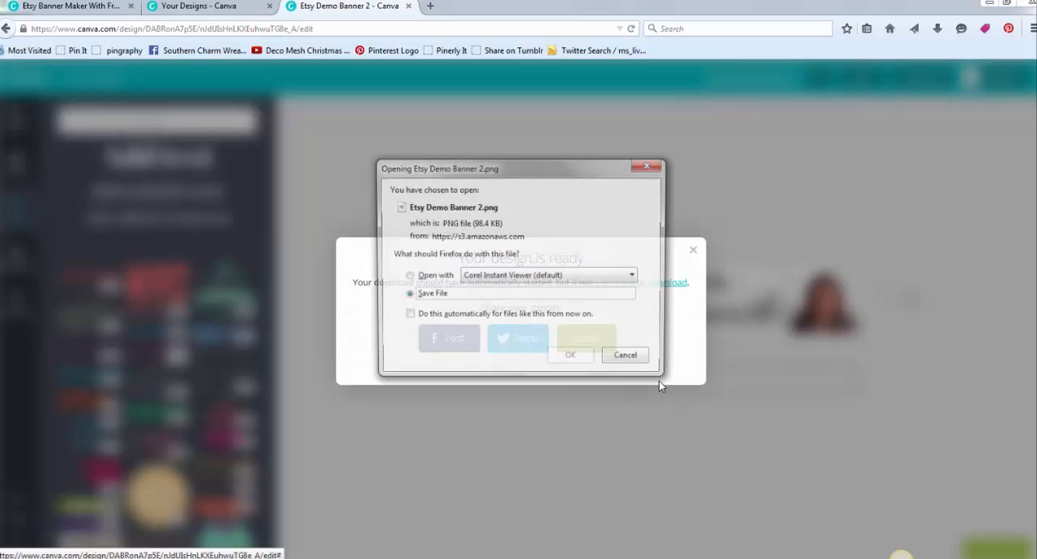
left_click(572, 358)
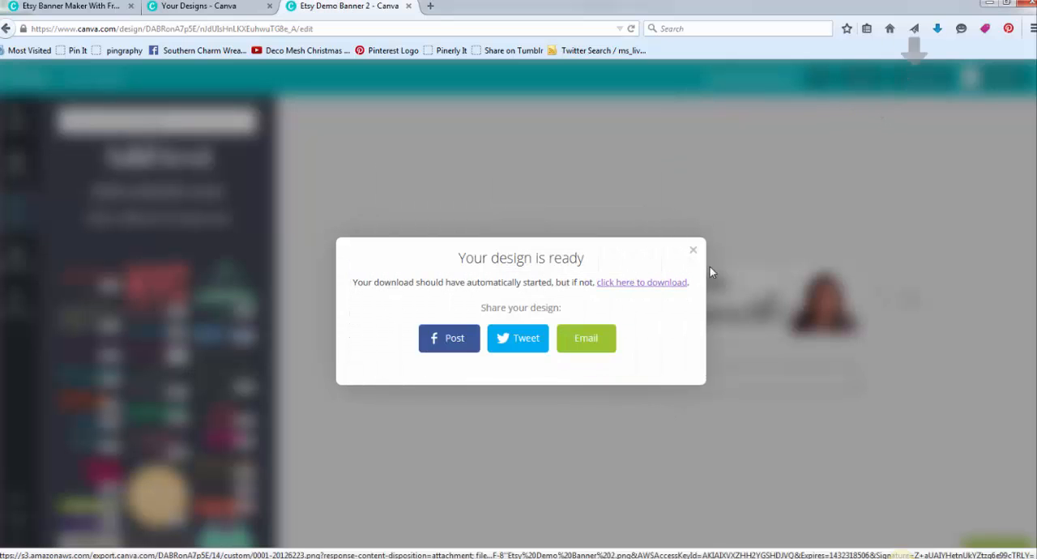
left_click(693, 252)
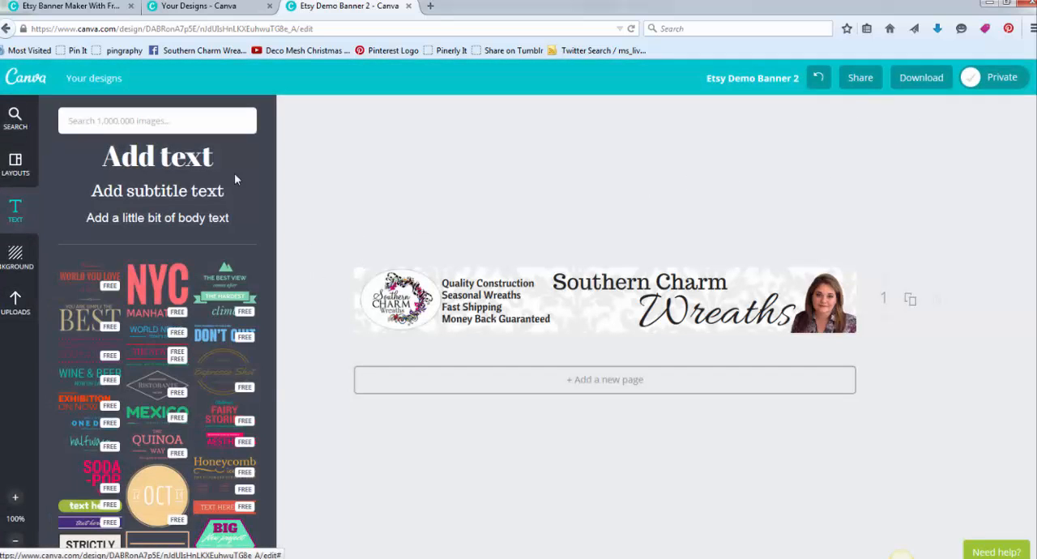
- Browse the ready-made Etsy banner layouts, including the blank photo grids and the free designs
left_click(15, 165)
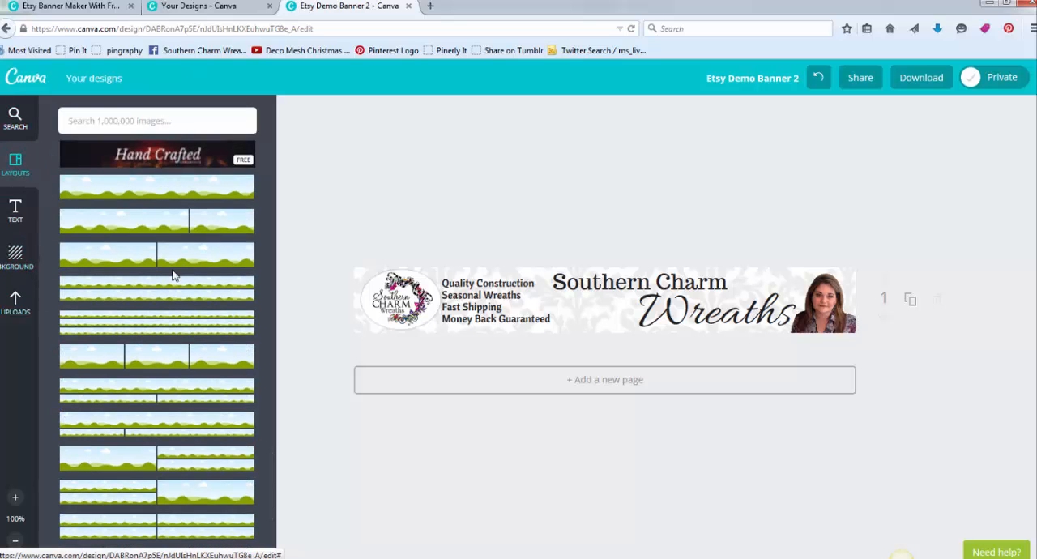
scroll(173, 276, "down", 10)
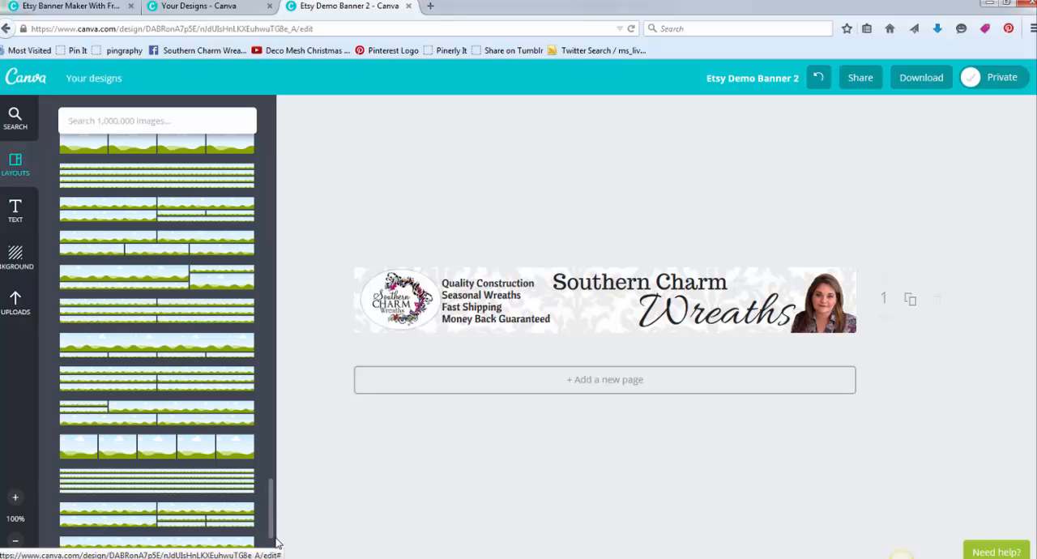
left_click_drag(275, 539, 262, 355)
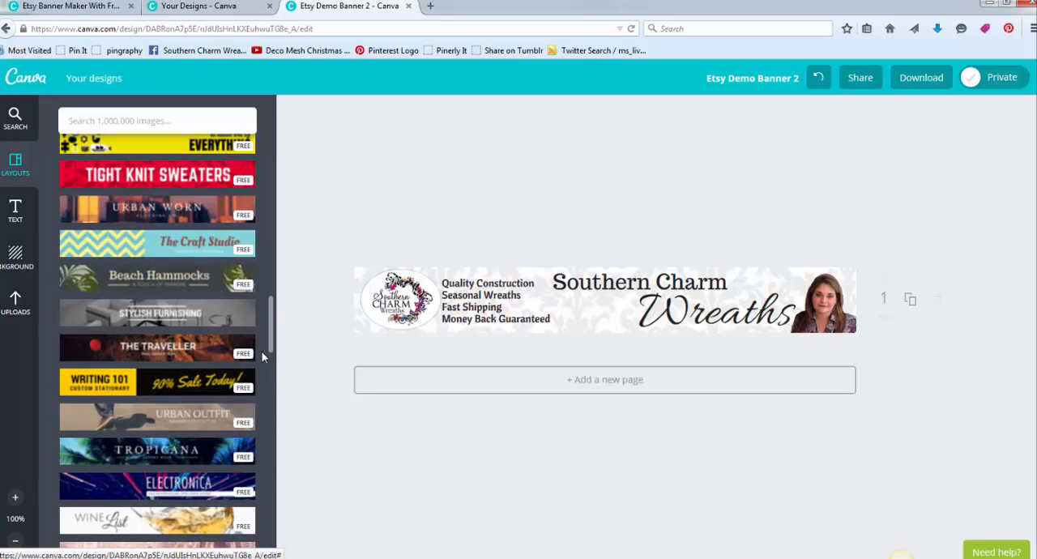
scroll(263, 358, "down", 3)
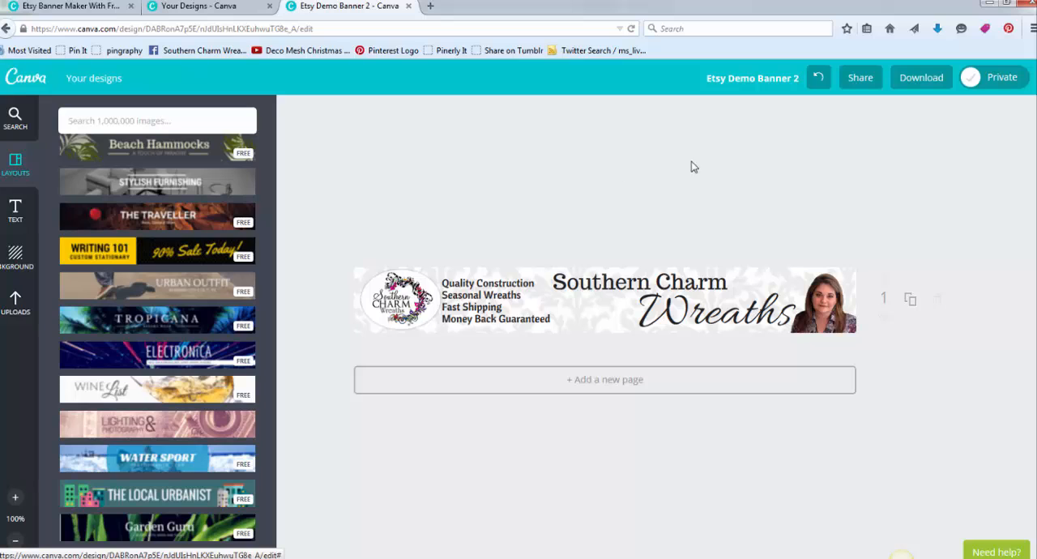
- Switch to the file manager and move the downloaded Etsy Demo Banner 2 file from Downloads into the Etsy folder under 1 Southern Charm Wreaths
left_click(938, 29)
right_click(797, 84)
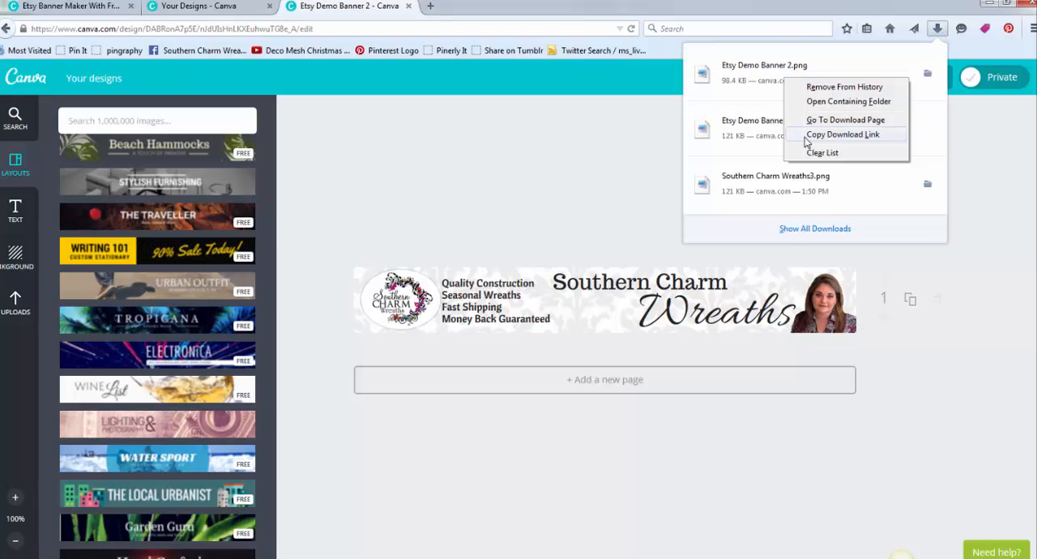
left_click(824, 108)
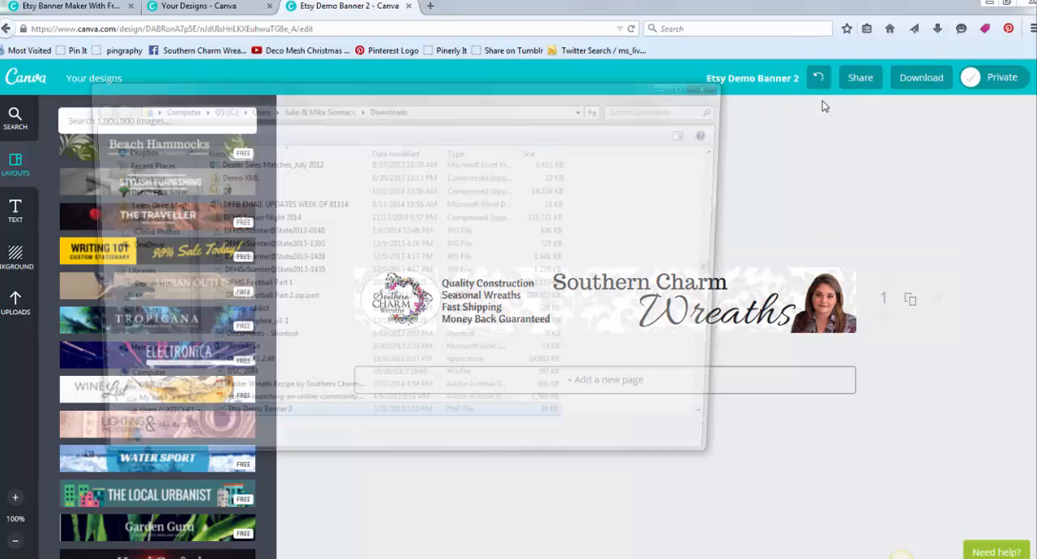
right_click(221, 342)
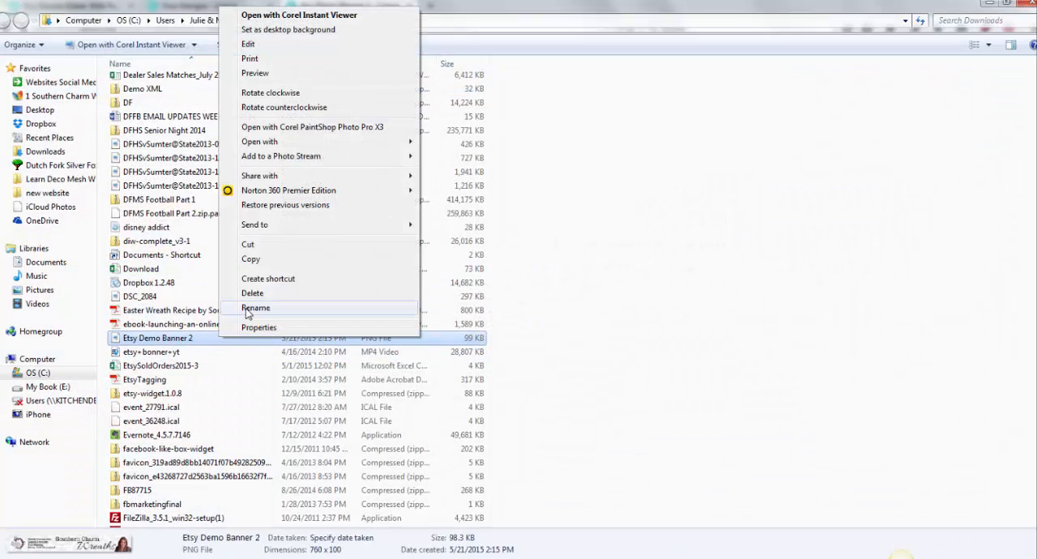
left_click(250, 245)
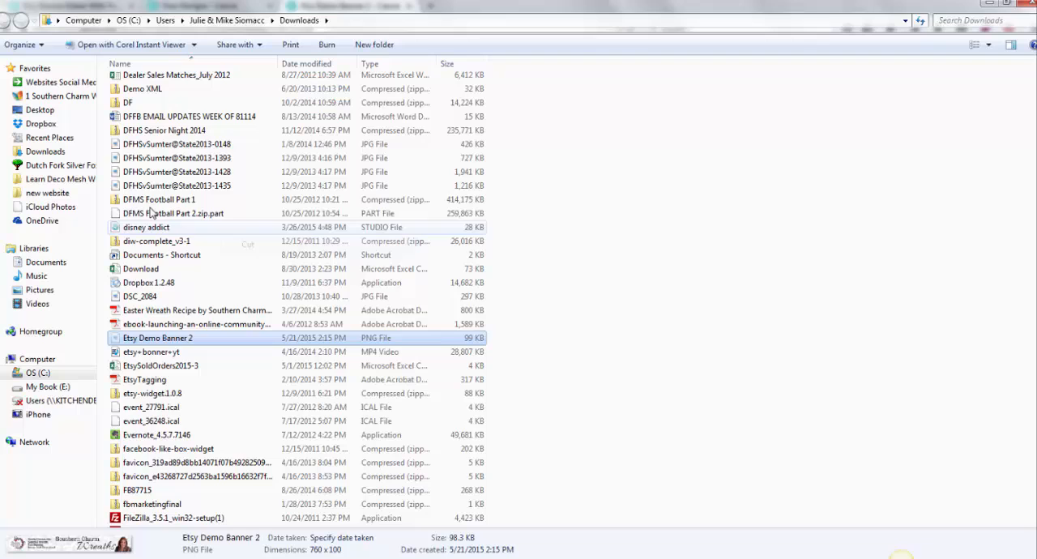
left_click(73, 96)
double_click(242, 240)
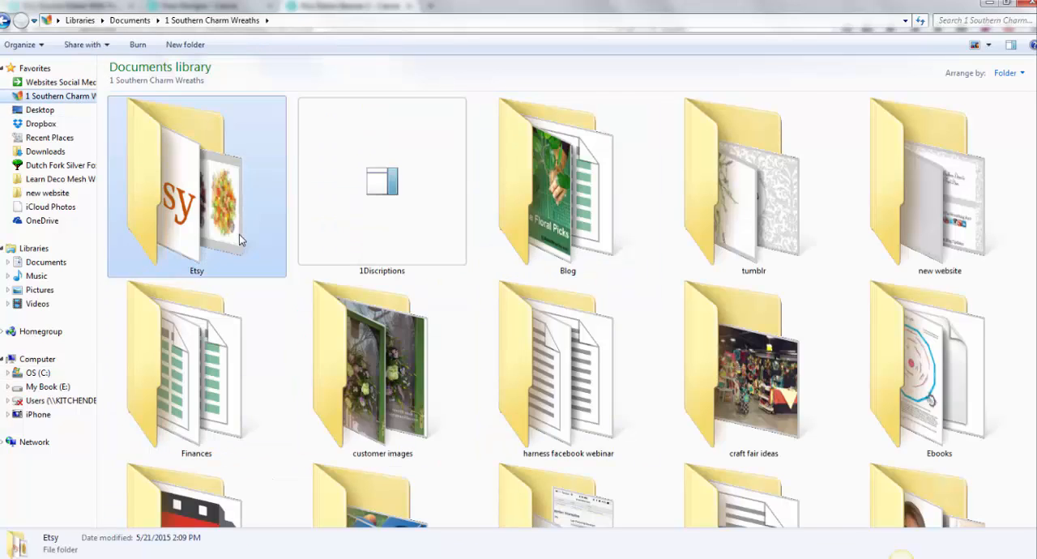
left_click(22, 45)
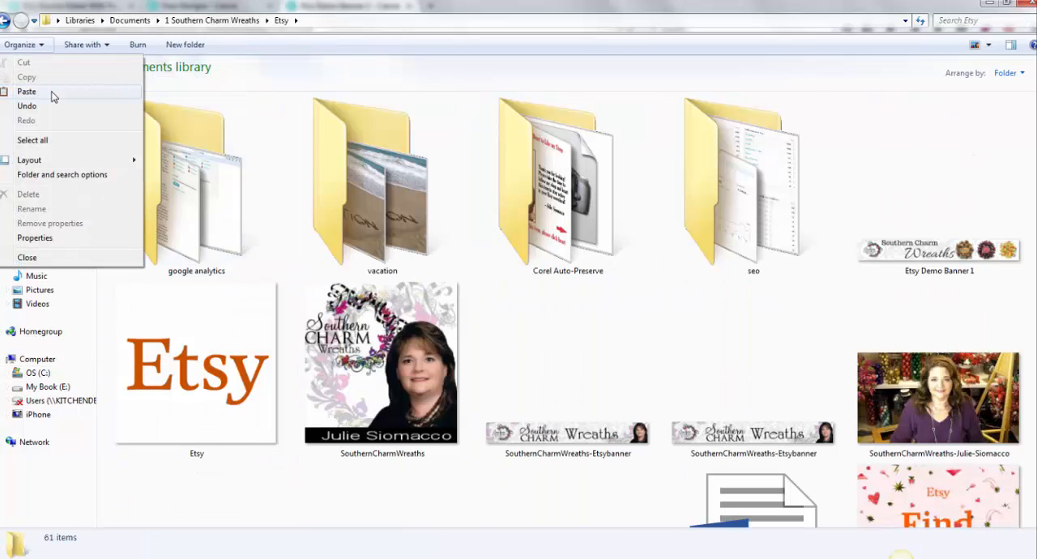
left_click(51, 92)
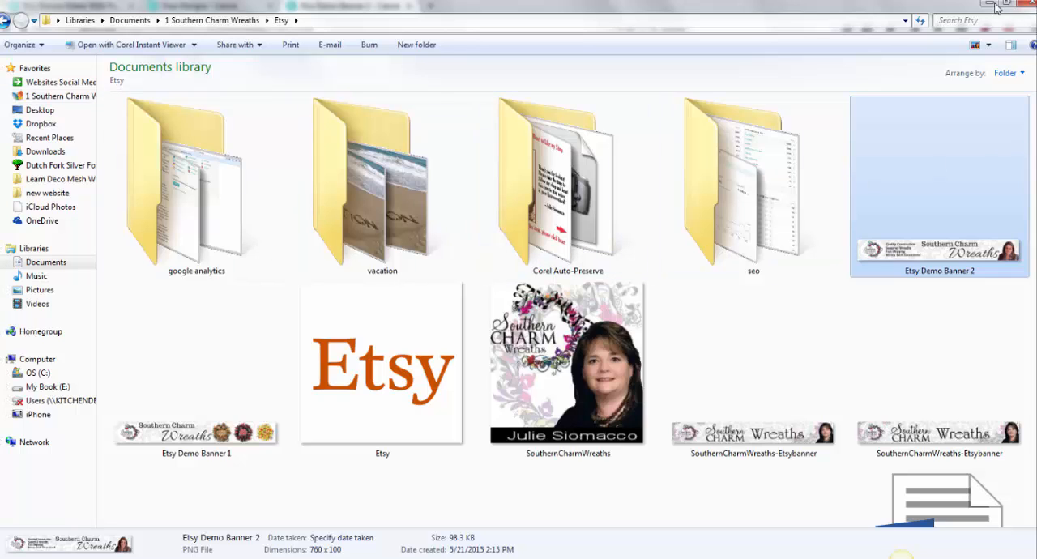
left_click(1030, 2)
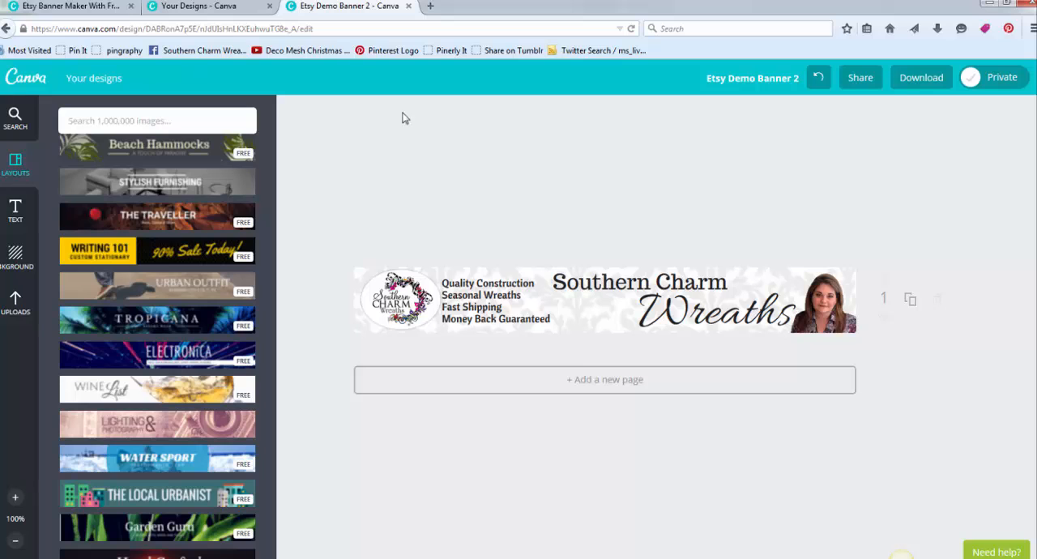
- Return to the overview of saved designs and look through them and the available design types
left_click(94, 81)
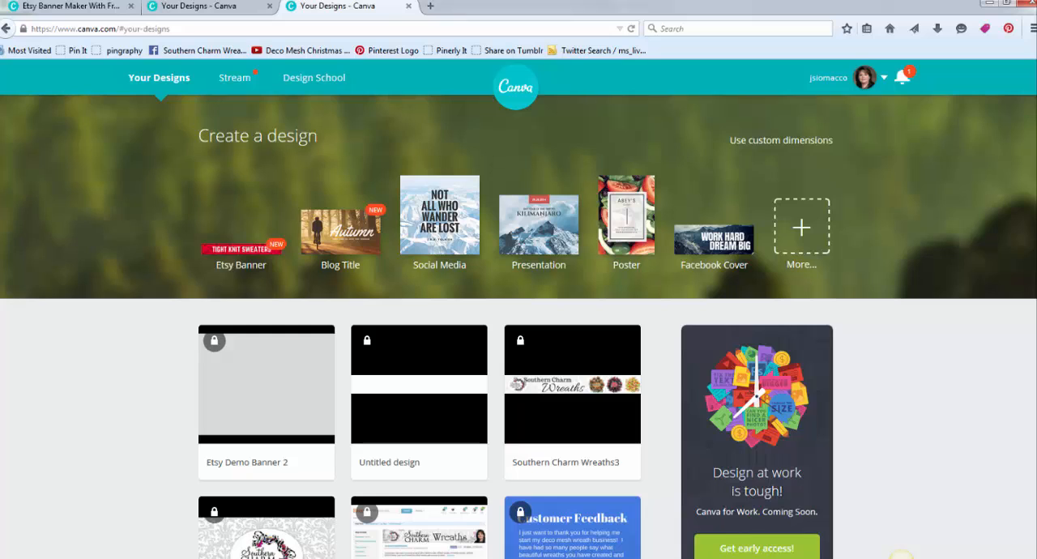
scroll(282, 333, "down", 3)
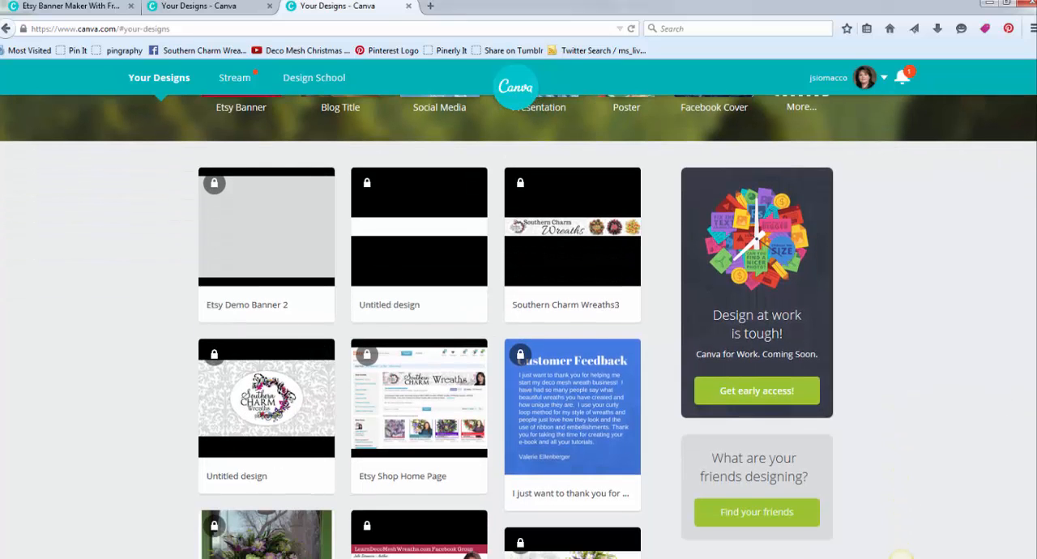
scroll(516, 327, "down", 10)
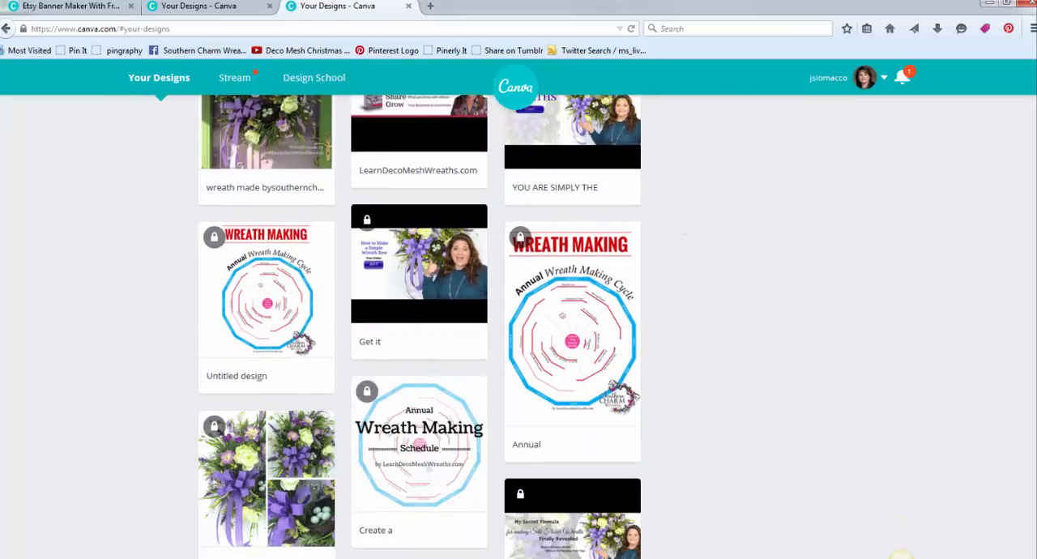
scroll(519, 327, "up", 10)
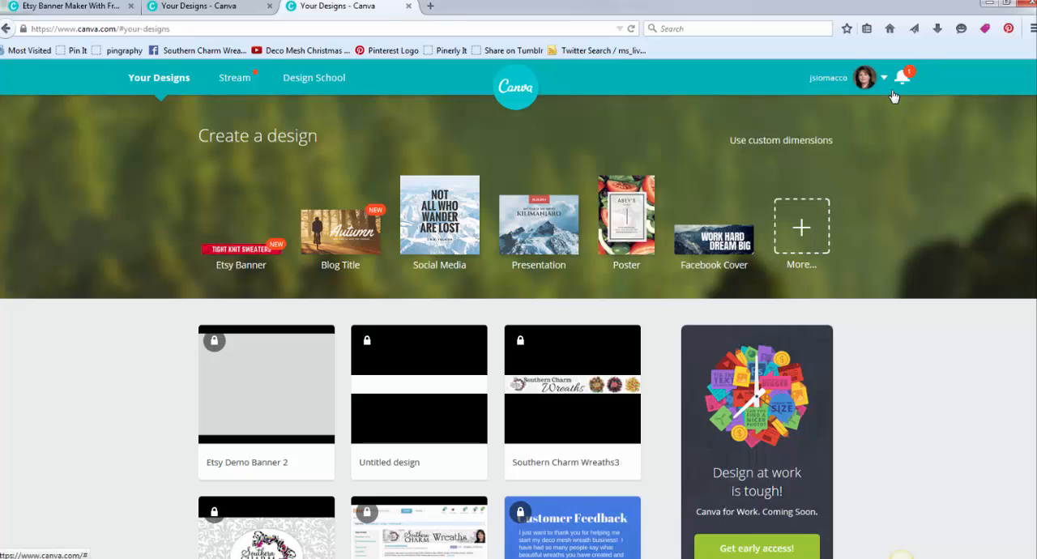
left_click(228, 7)
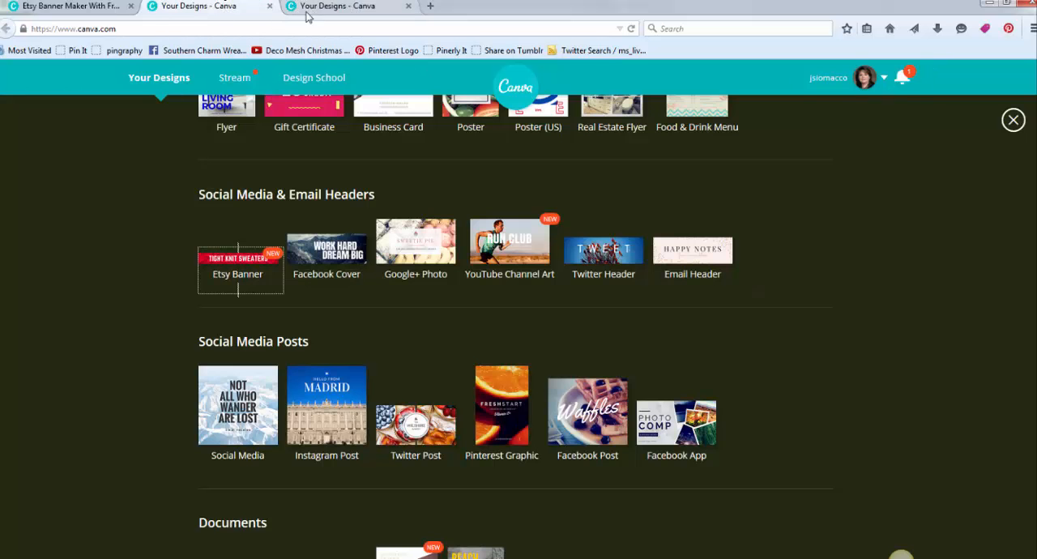
left_click(306, 10)
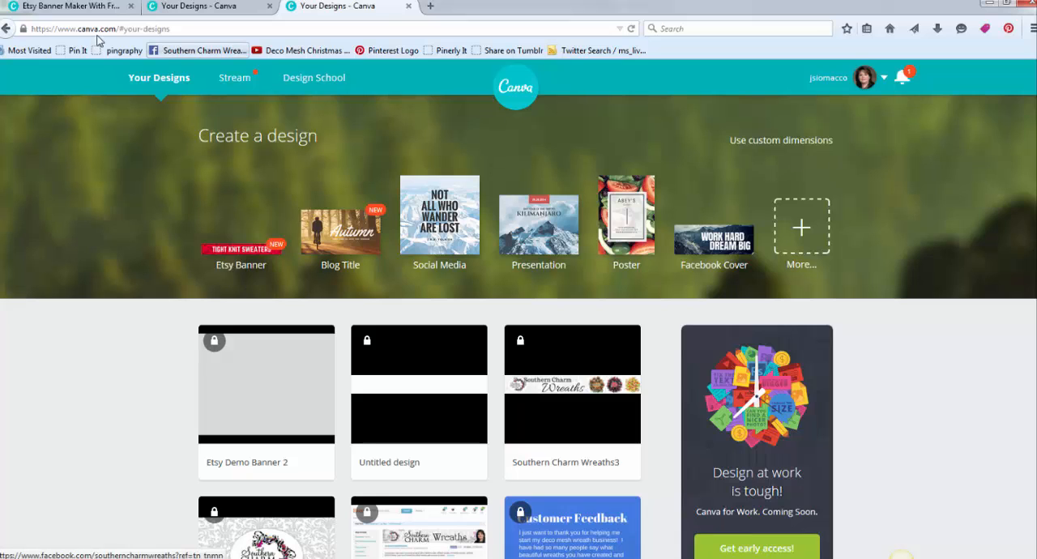
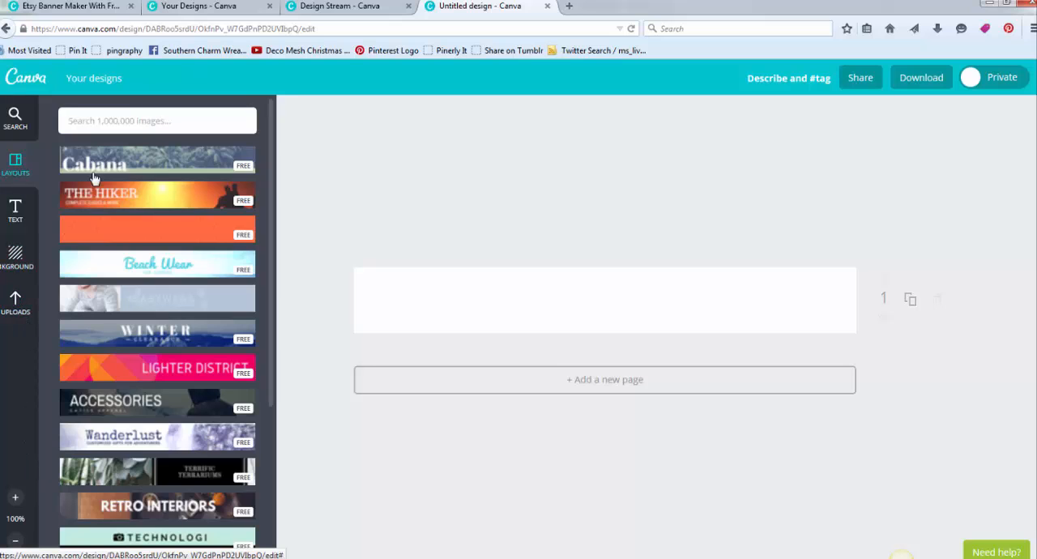
- Look through the grid and shape collections among the searchable design elements
left_click(126, 122)
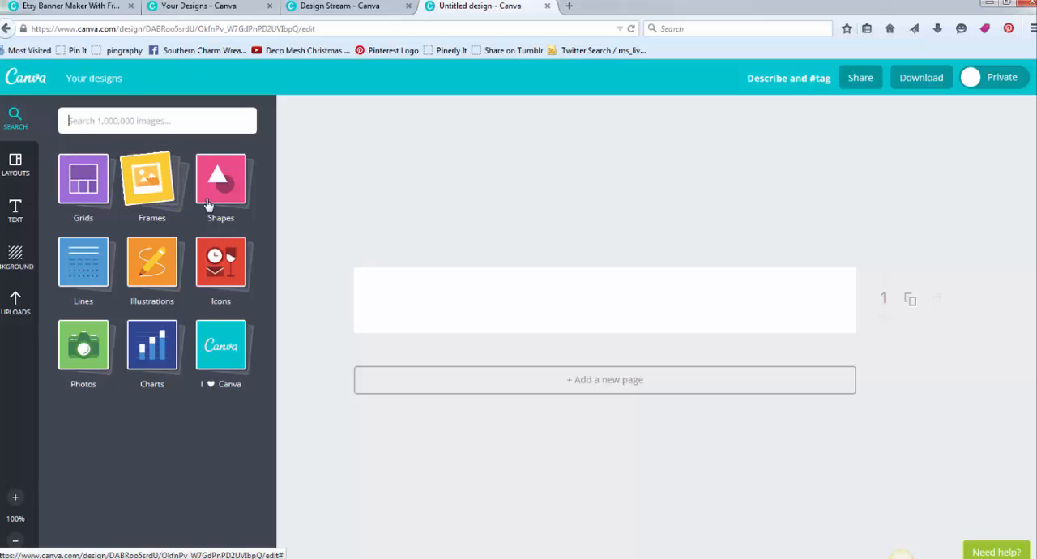
left_click(84, 183)
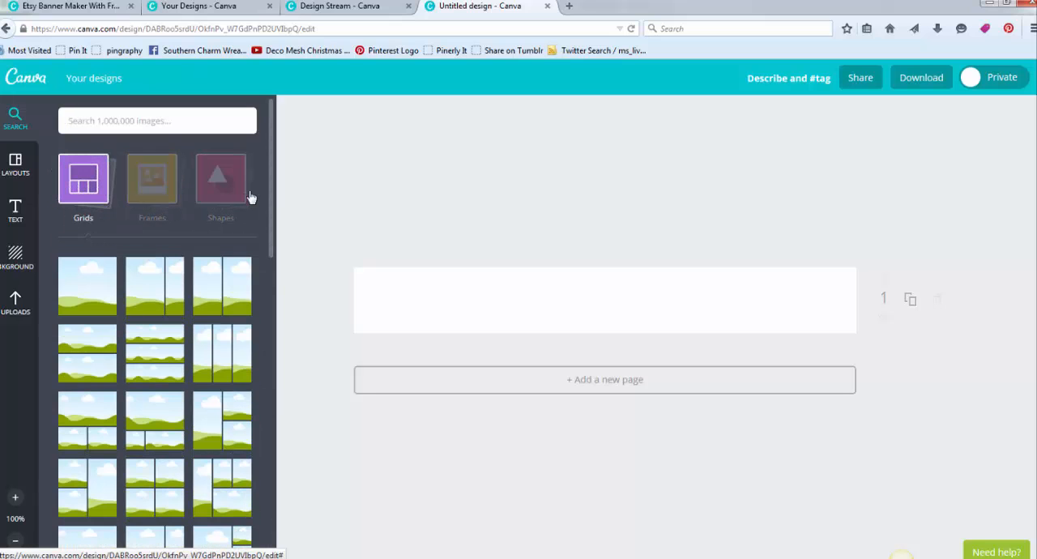
left_click(220, 191)
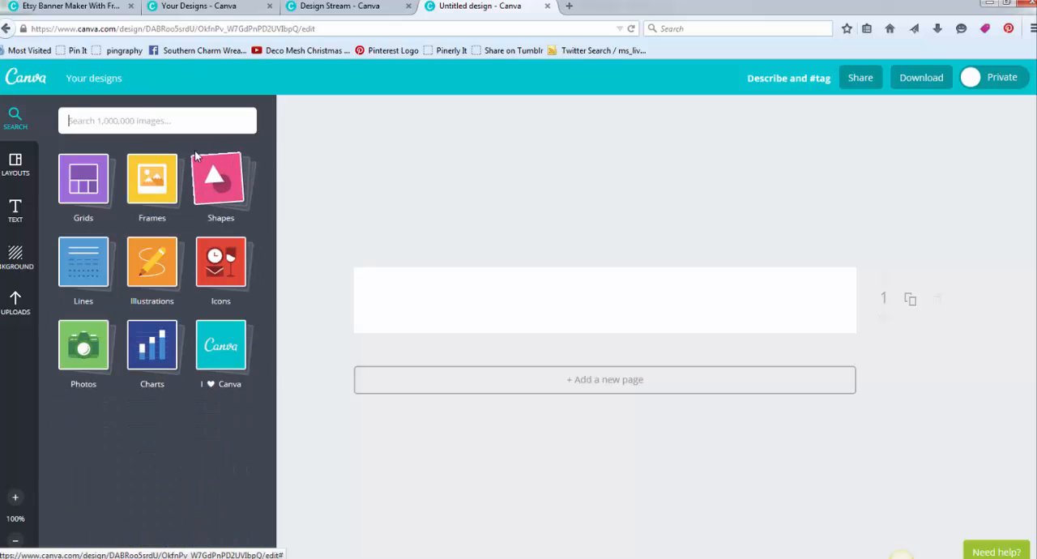
left_click(227, 198)
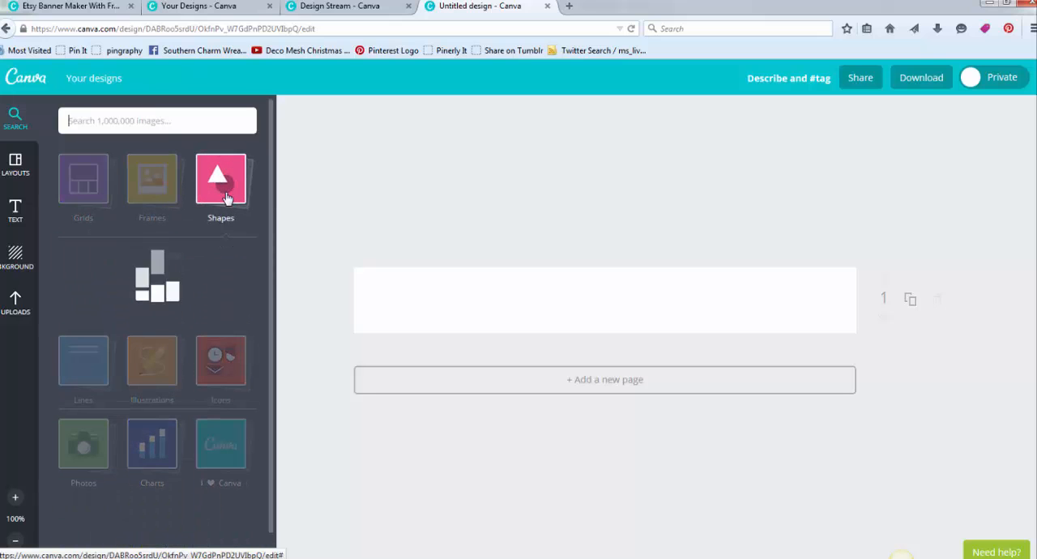
left_click(152, 203)
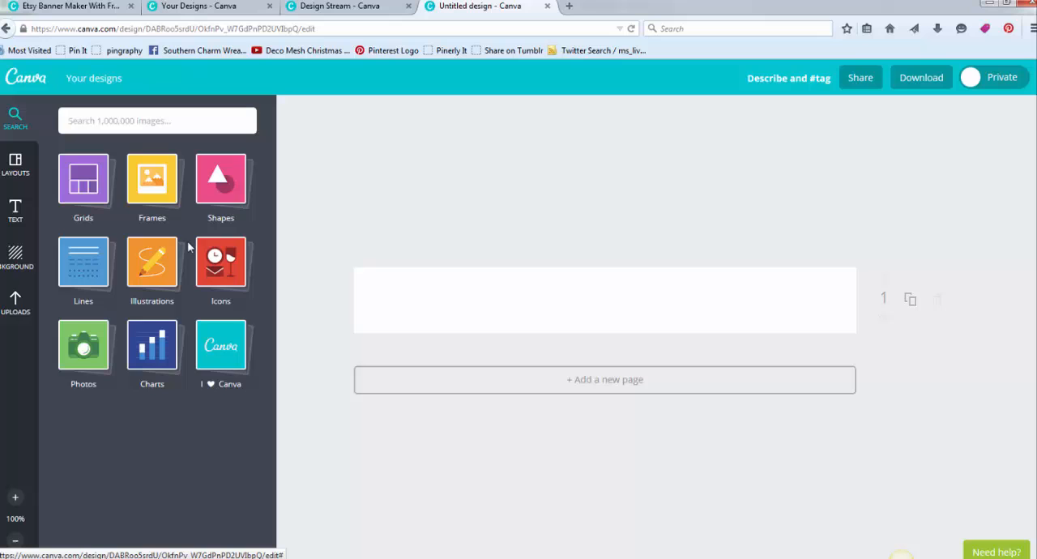
- Place the free oval photo frame with the light grey border near the right end of the blank banner
left_click(170, 198)
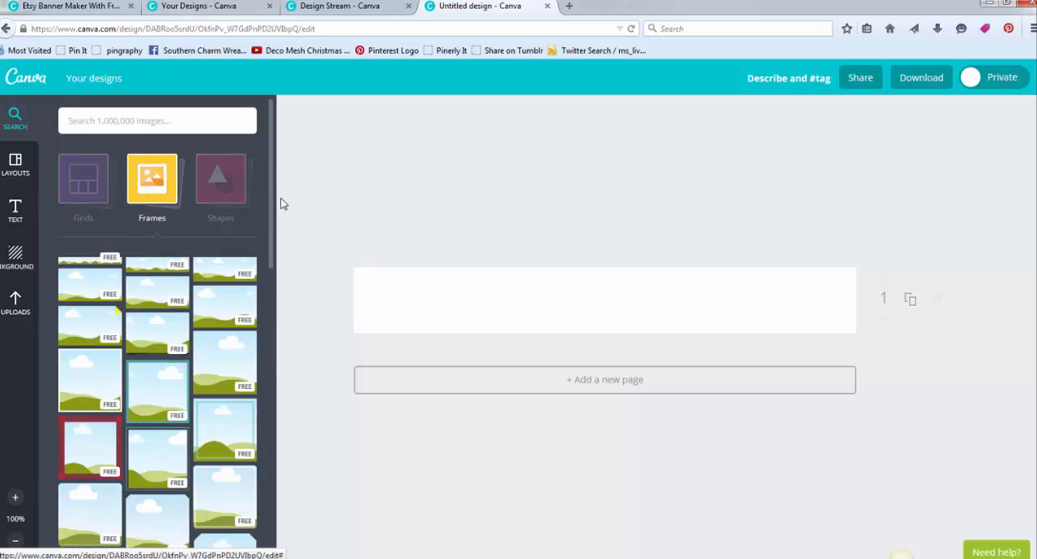
left_click_drag(271, 192, 278, 219)
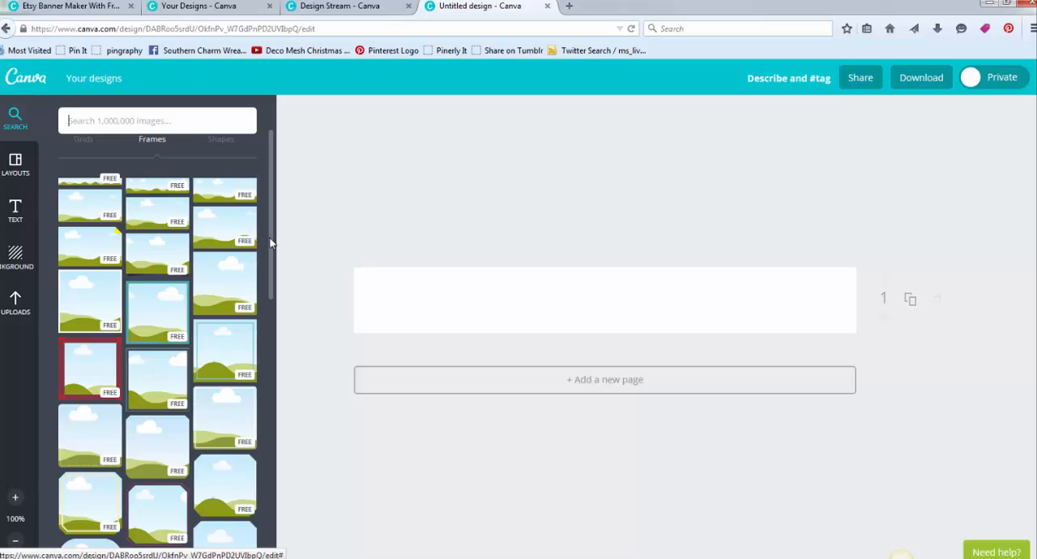
left_click_drag(270, 243, 268, 312)
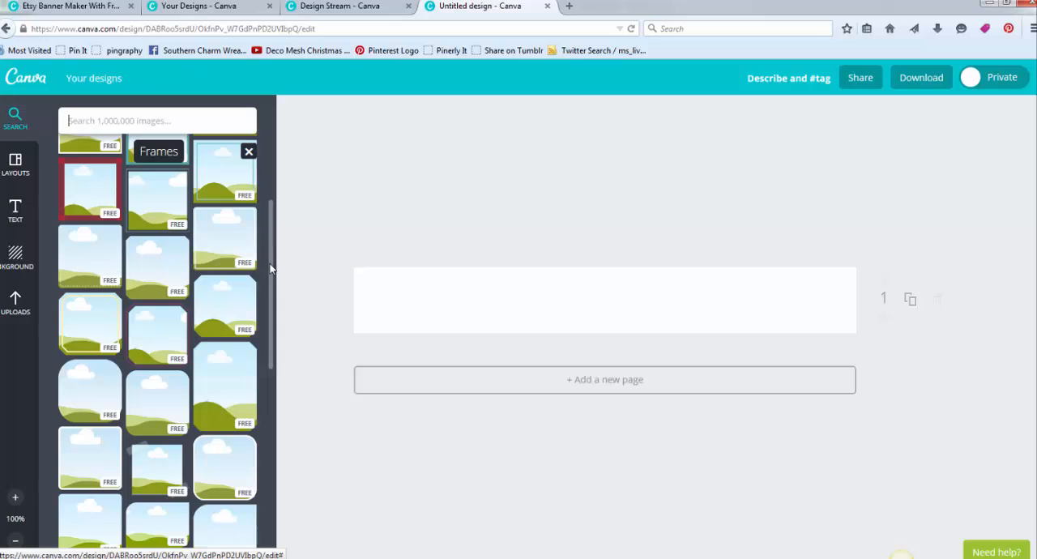
left_click_drag(271, 268, 273, 390)
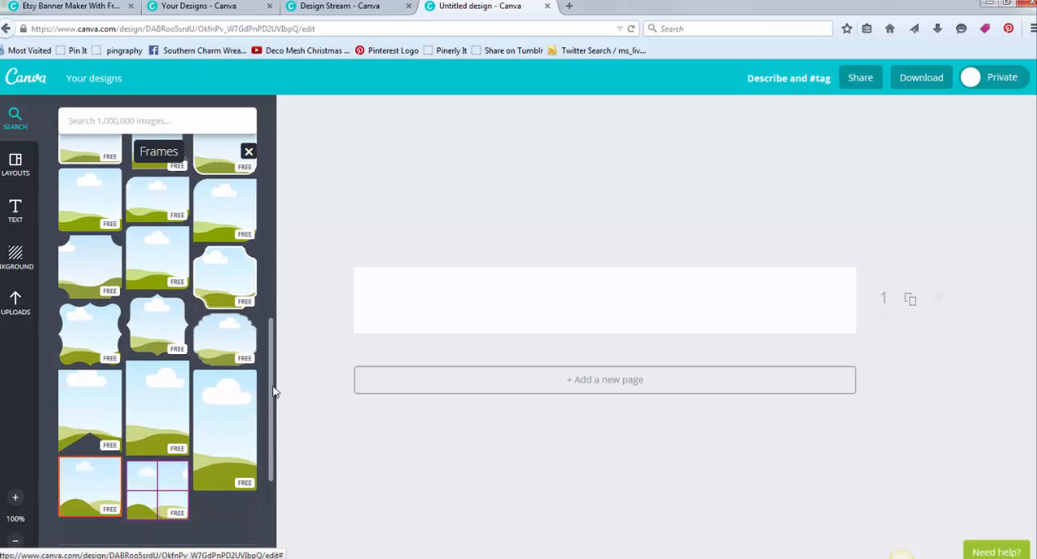
left_click_drag(269, 353, 277, 424)
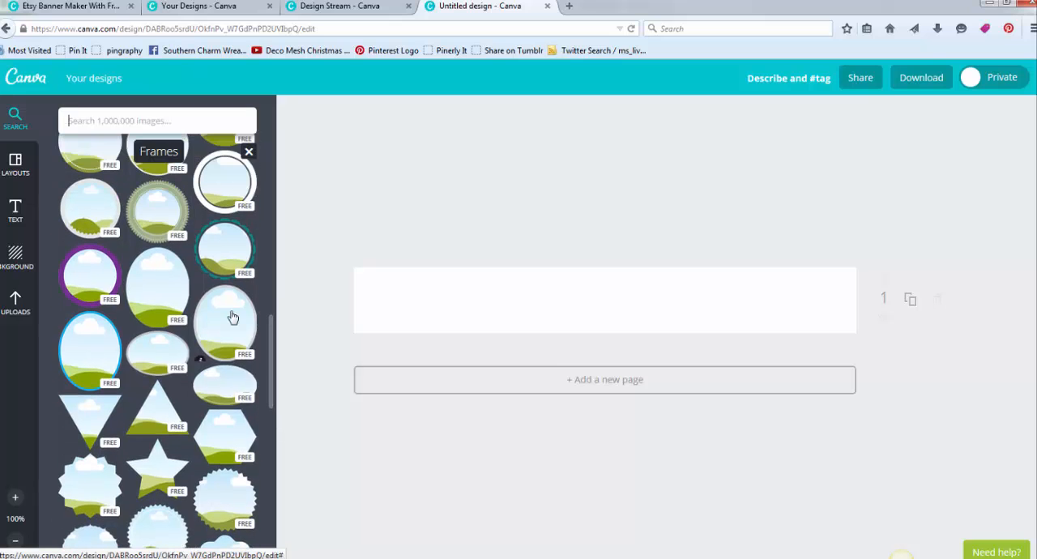
left_click_drag(231, 318, 805, 297)
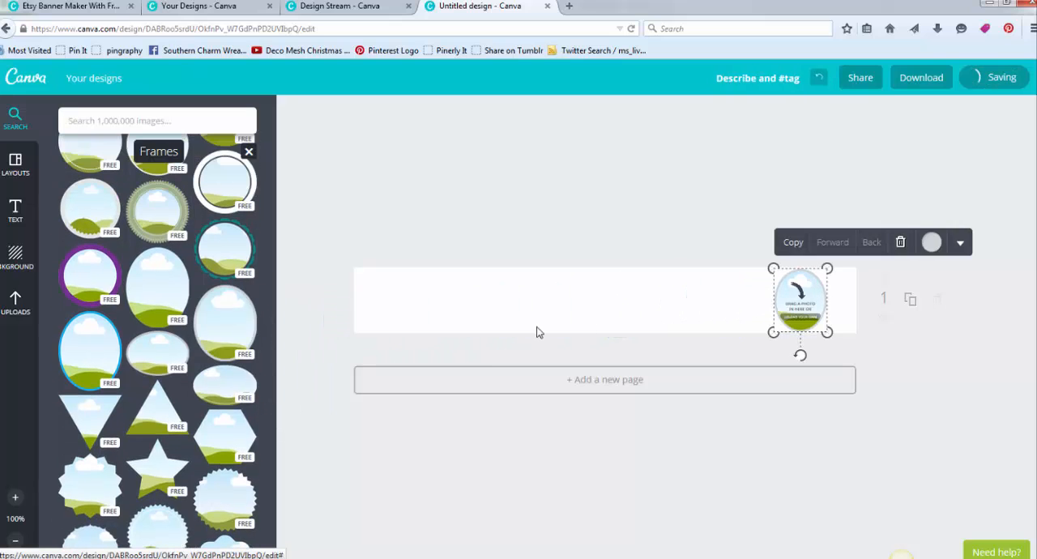
- Fill the oval frame with the uploaded portrait photo and shift it closer to the banner's right edge
left_click(24, 314)
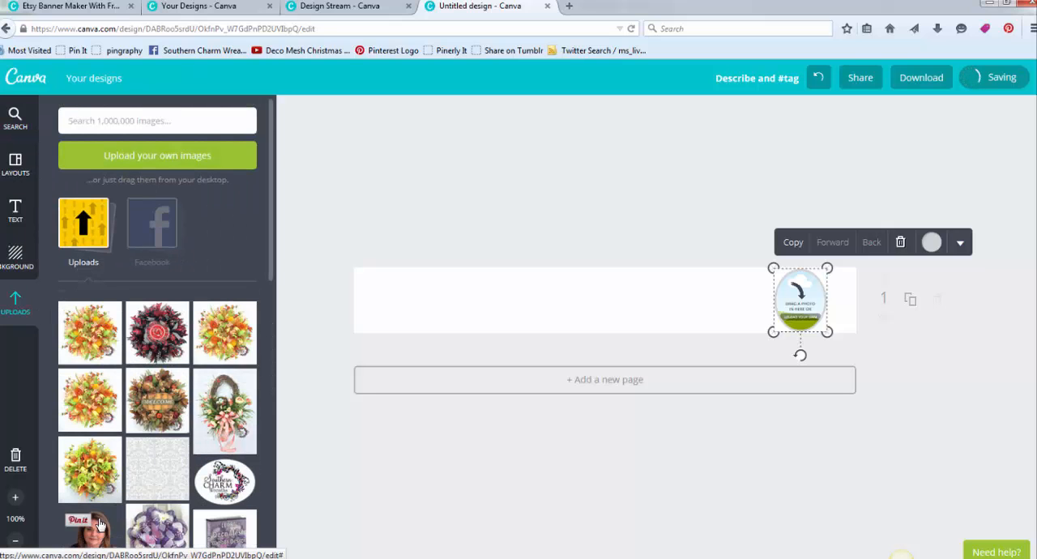
left_click_drag(90, 531, 819, 316)
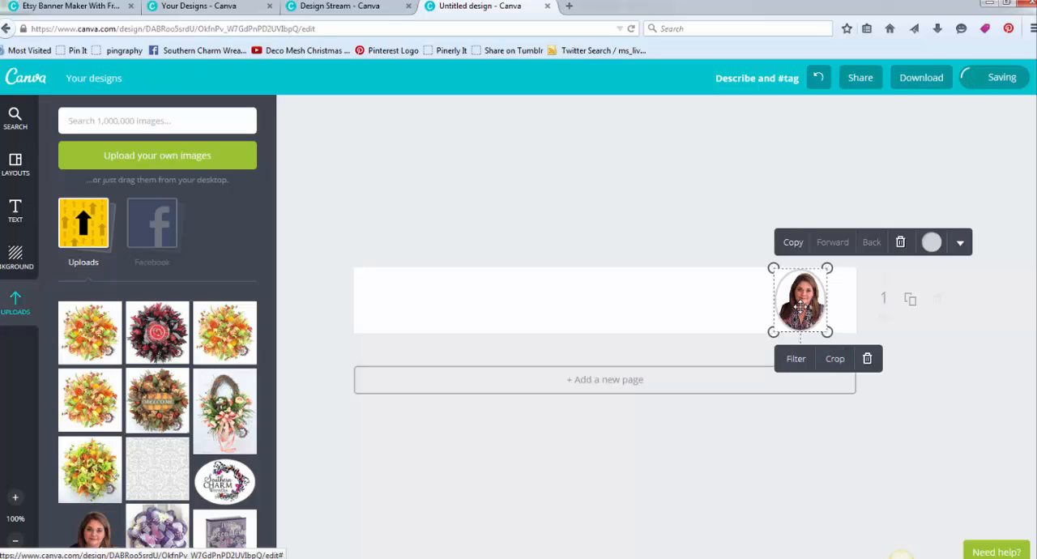
left_click(750, 165)
left_click_drag(807, 297, 830, 305)
left_click(664, 201)
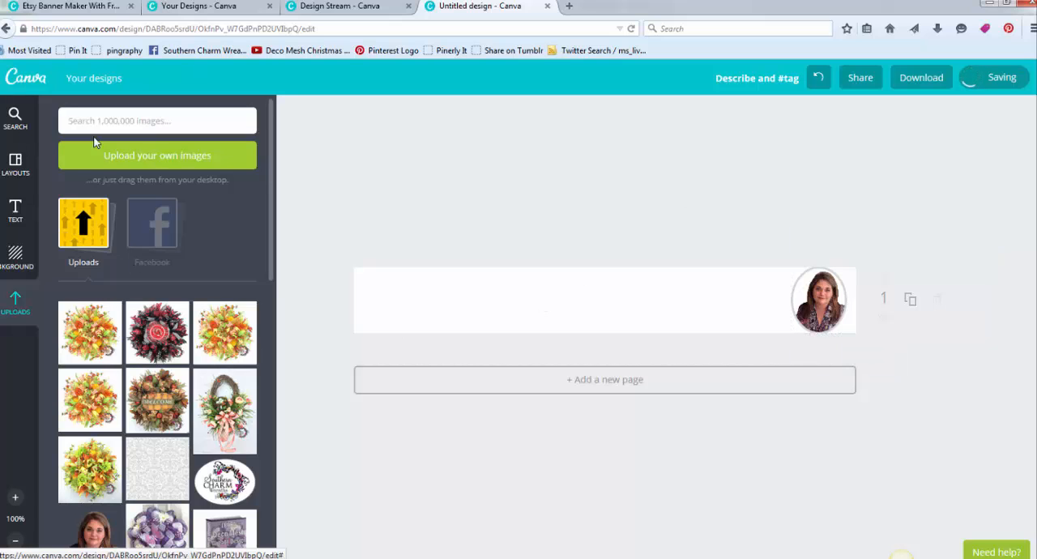
- Line up three photo frames from the banner's left end, with two rounded opposite corners on the middle one and plain squares beside it
left_click(65, 122)
type("d")
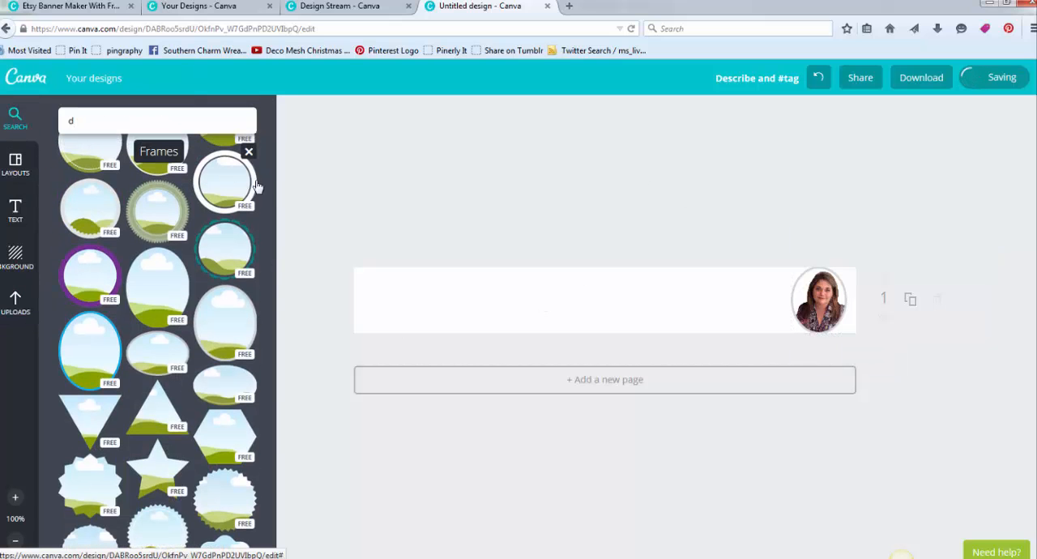
left_click(249, 151)
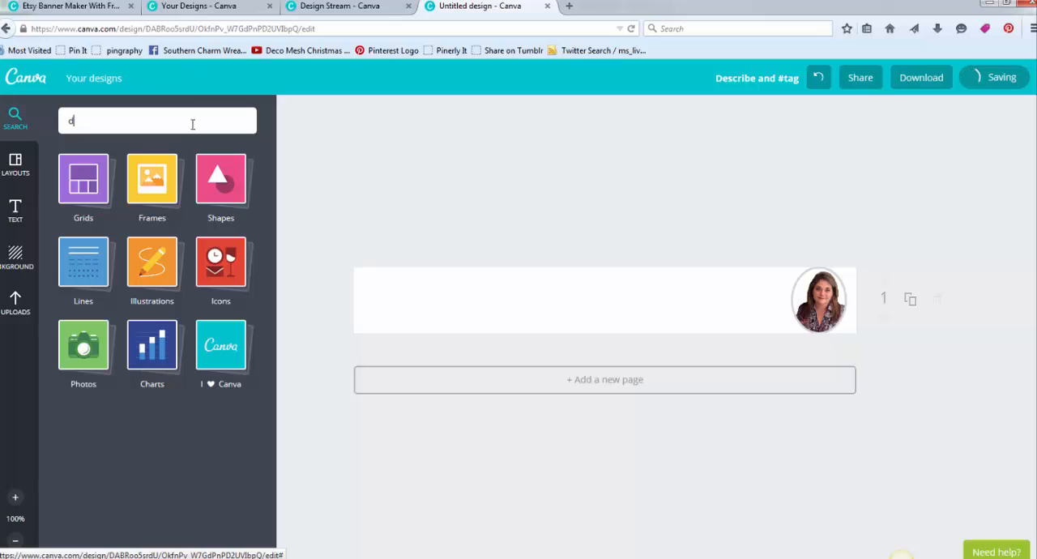
left_click(169, 203)
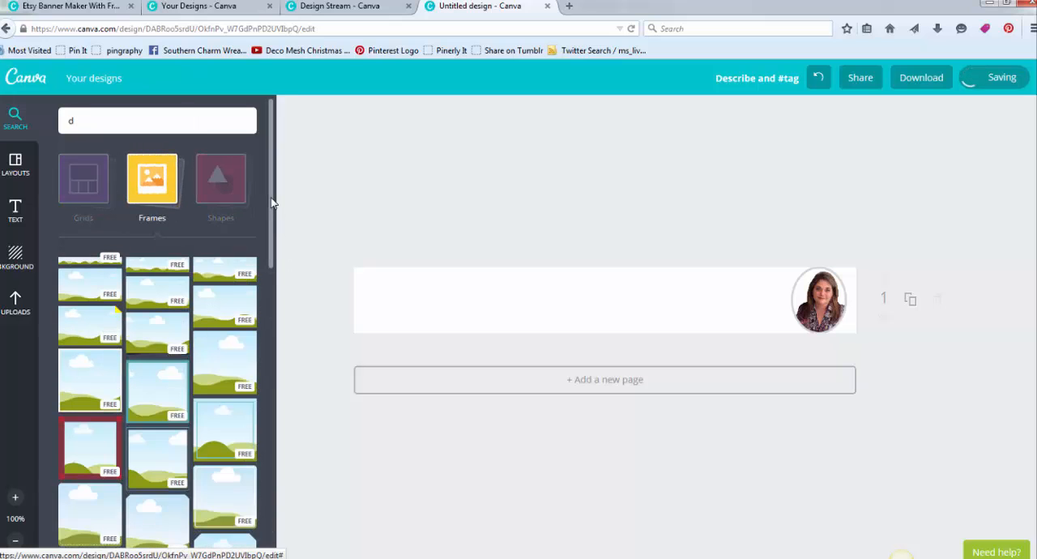
left_click_drag(272, 203, 265, 365)
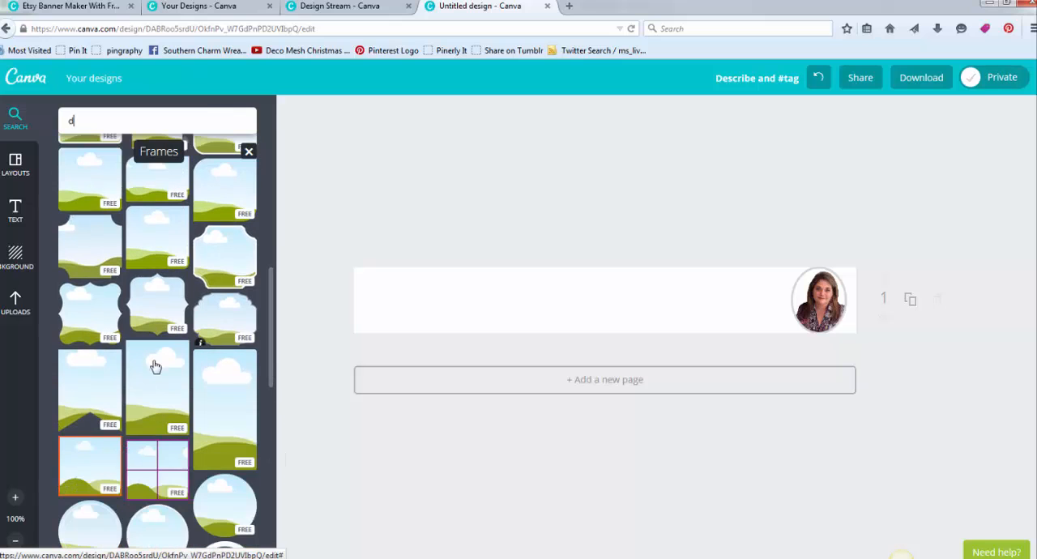
left_click_drag(270, 313, 273, 281)
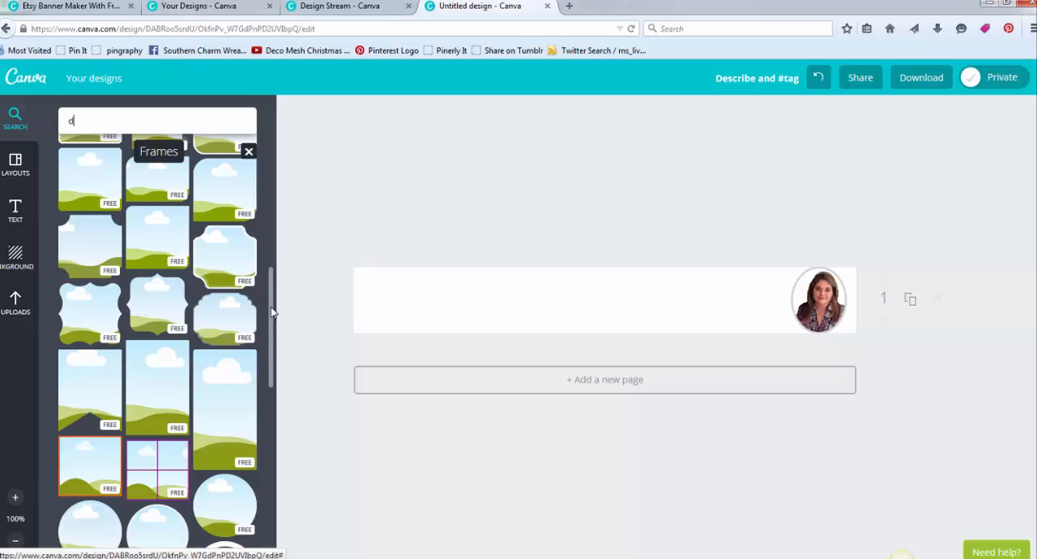
left_click_drag(157, 346, 397, 281)
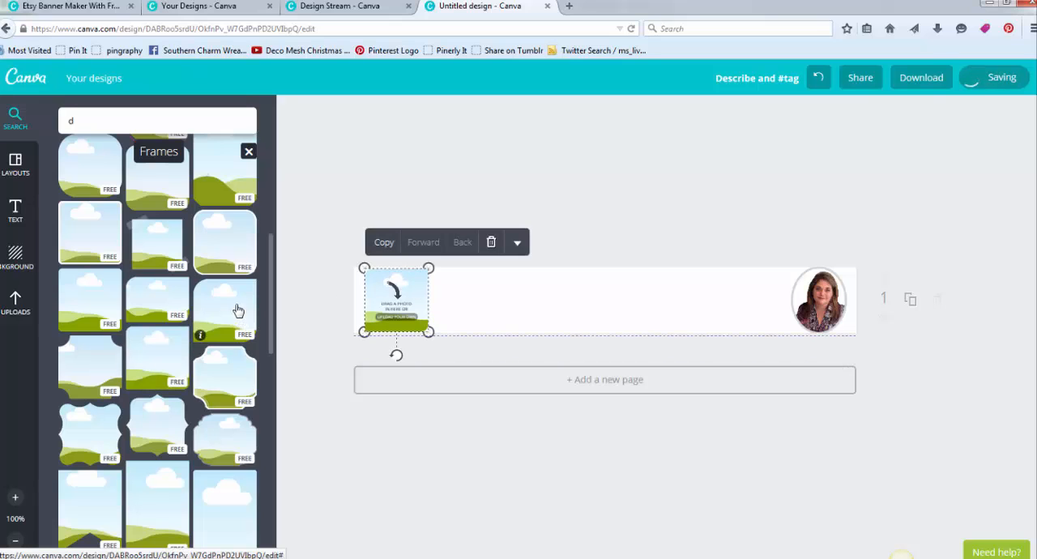
left_click_drag(239, 310, 484, 296)
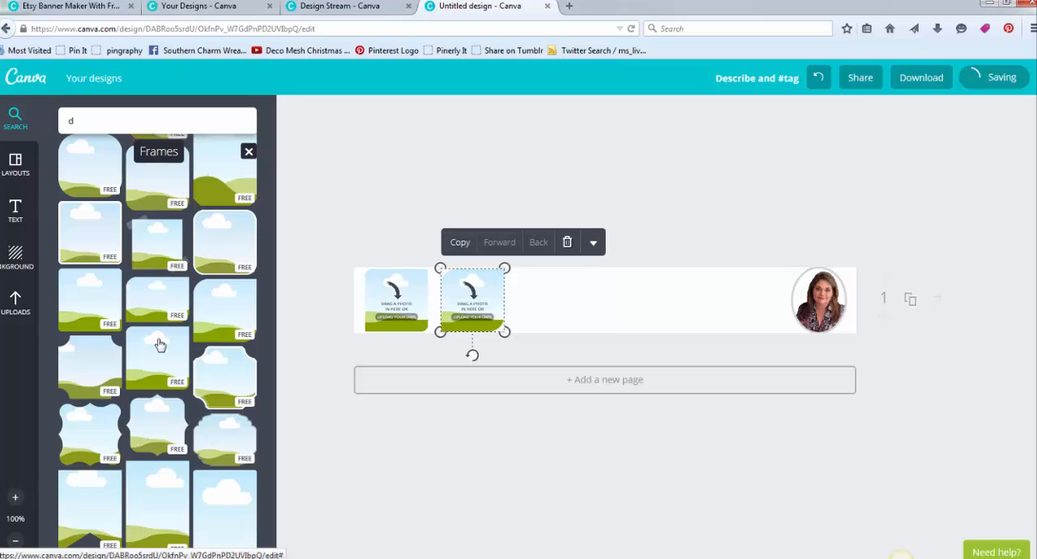
left_click_drag(160, 345, 542, 289)
left_click_drag(464, 282, 459, 282)
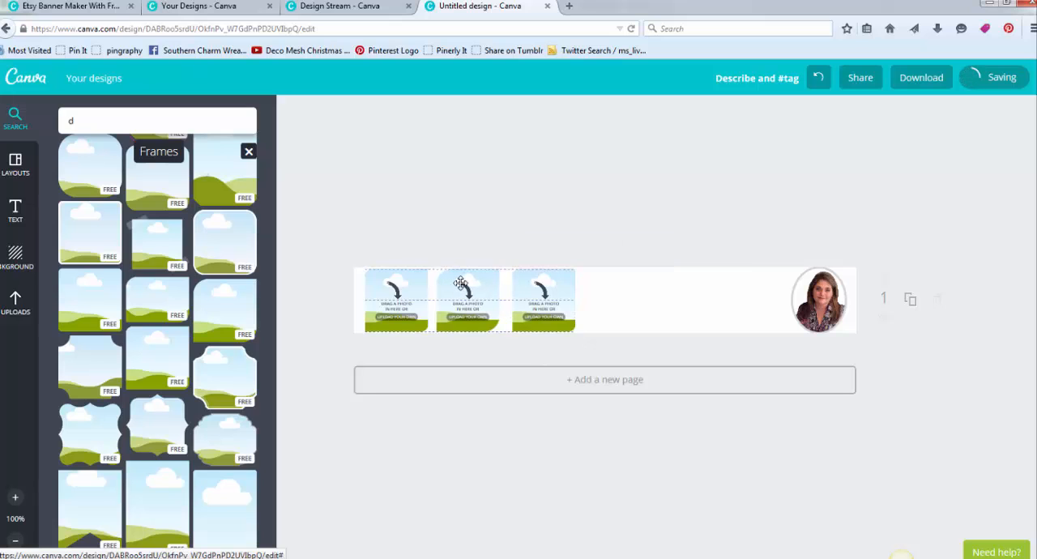
- Fill the three frames with the uploaded orange floral, brown welcome-sign and purple mesh wreath photos, from left to right
left_click(16, 305)
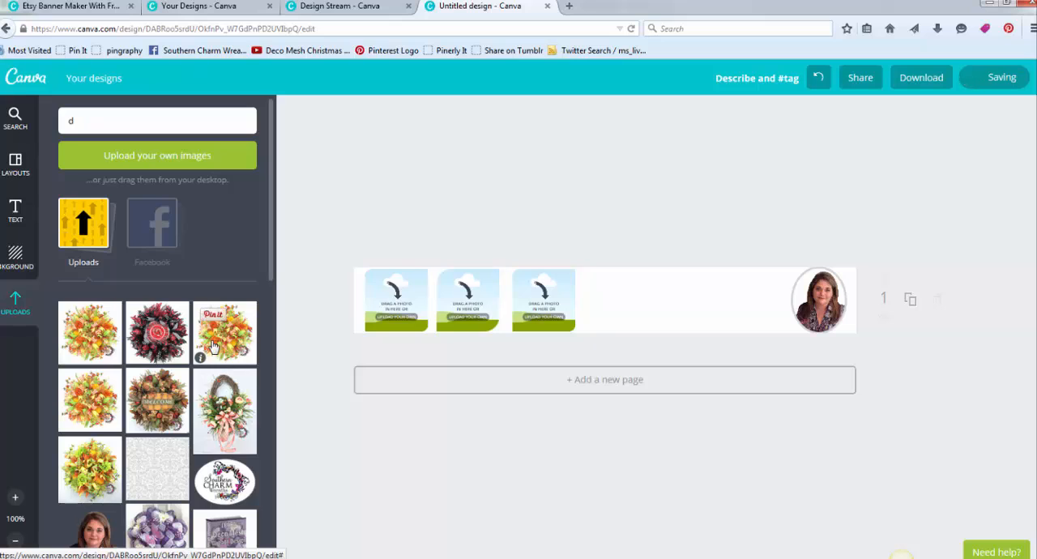
left_click_drag(237, 341, 396, 300)
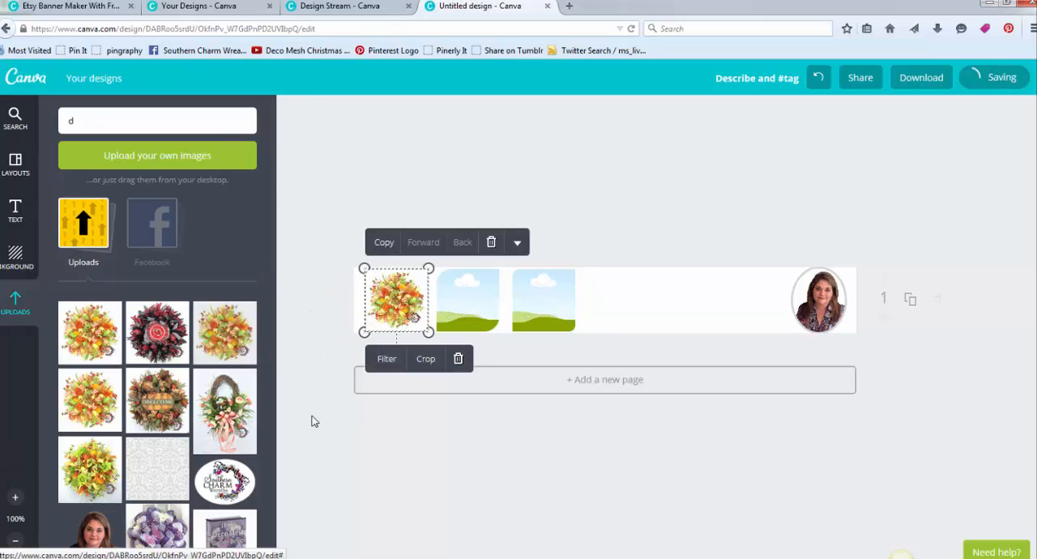
left_click_drag(136, 405, 475, 308)
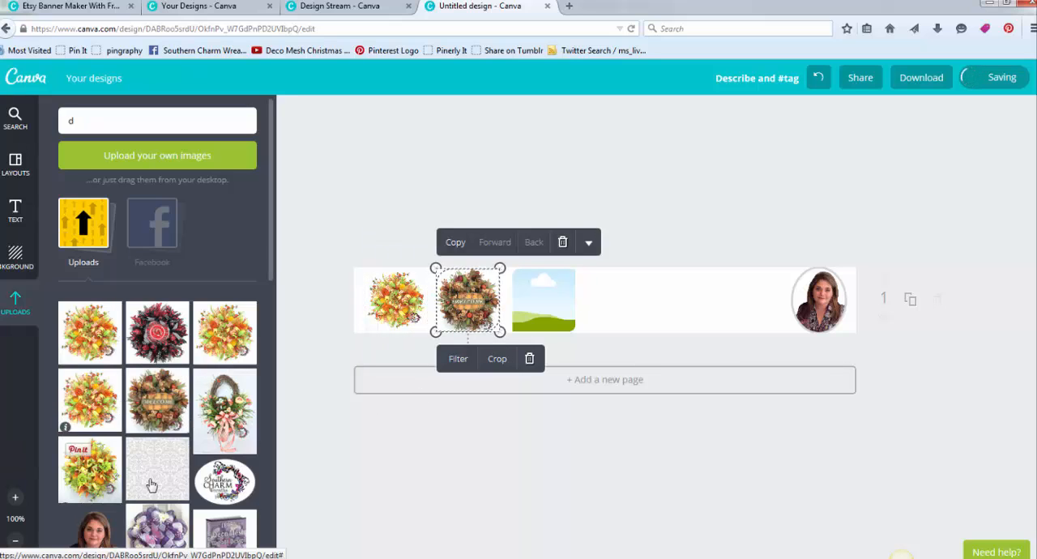
scroll(242, 487, "down", 3)
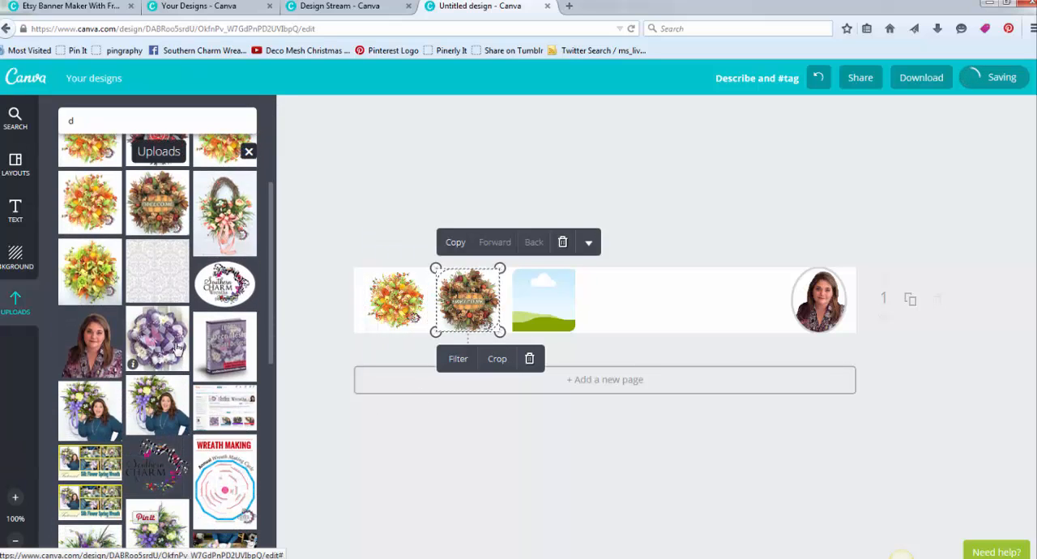
left_click_drag(176, 349, 541, 300)
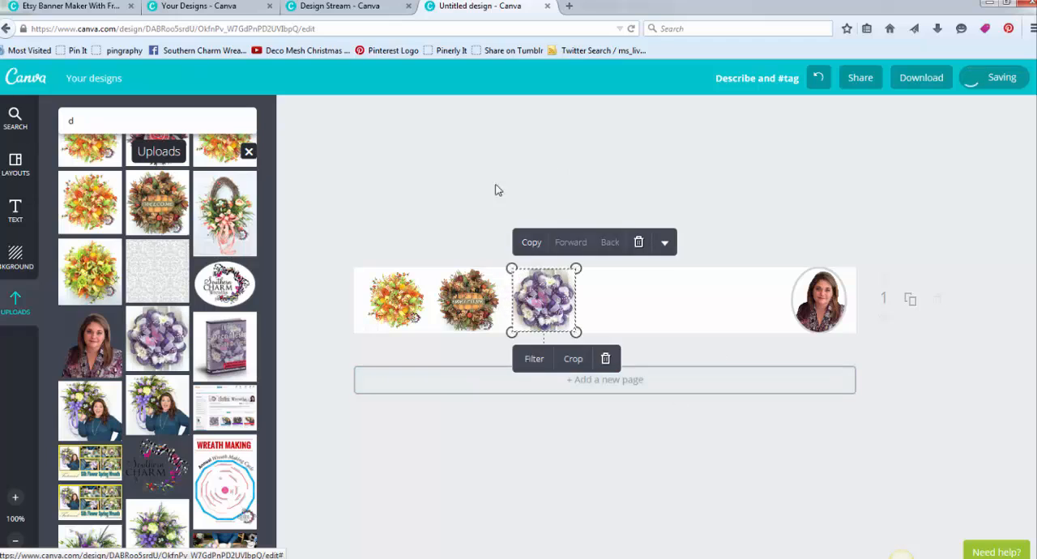
left_click(456, 208)
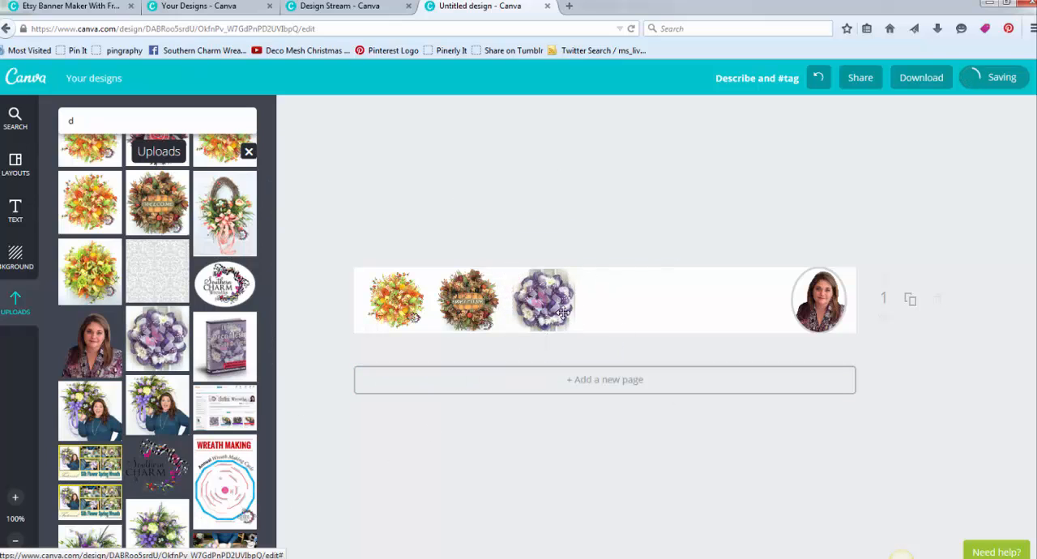
- Swap the third frame's photo for the uploaded one of the woman holding a wreath and tighten the row's spacing
left_click_drag(81, 413, 402, 302)
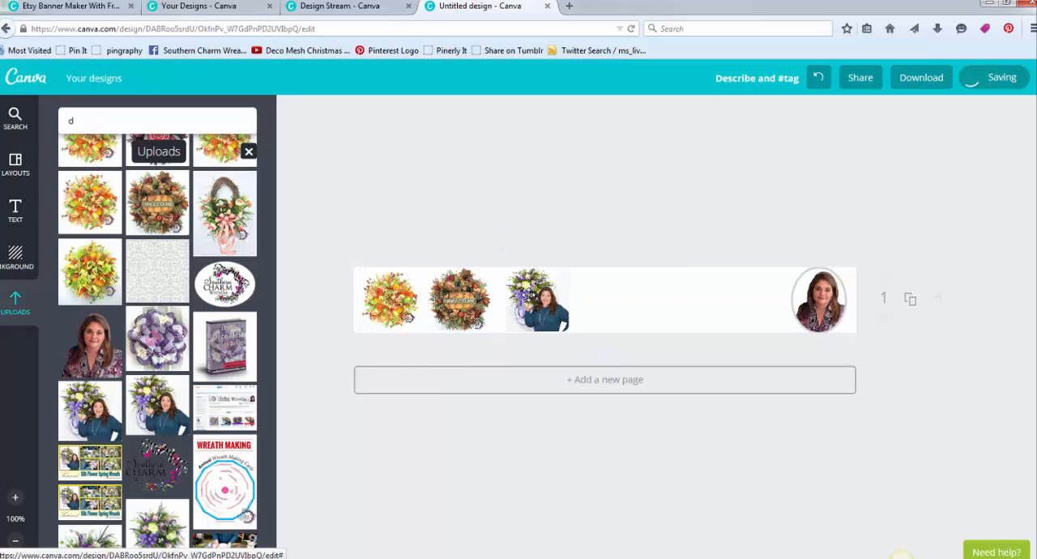
left_click_drag(529, 296, 521, 296)
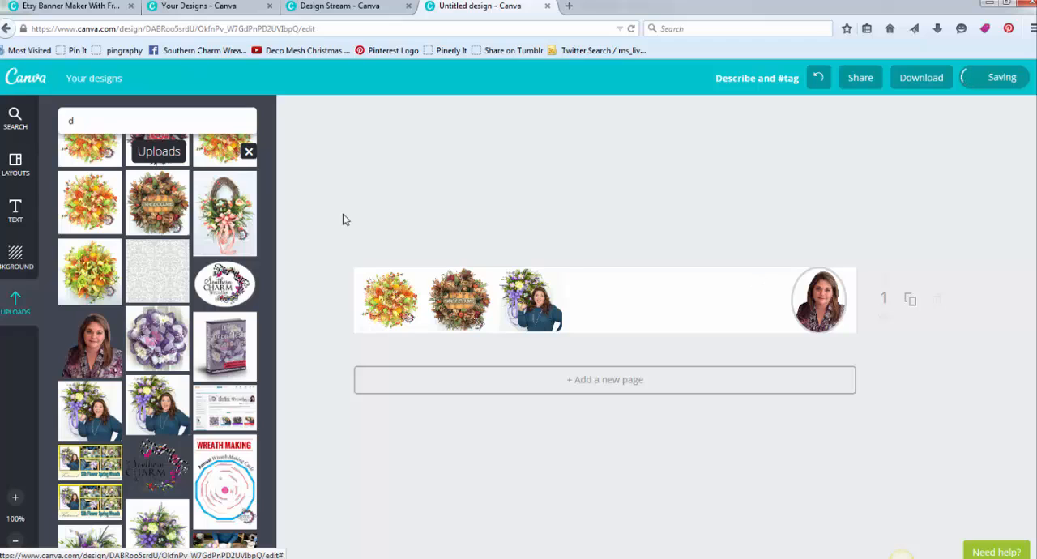
- Delete all the framed pictures, including the oval portrait, from the banner
left_click_drag(687, 244, 824, 320)
key("Delete")
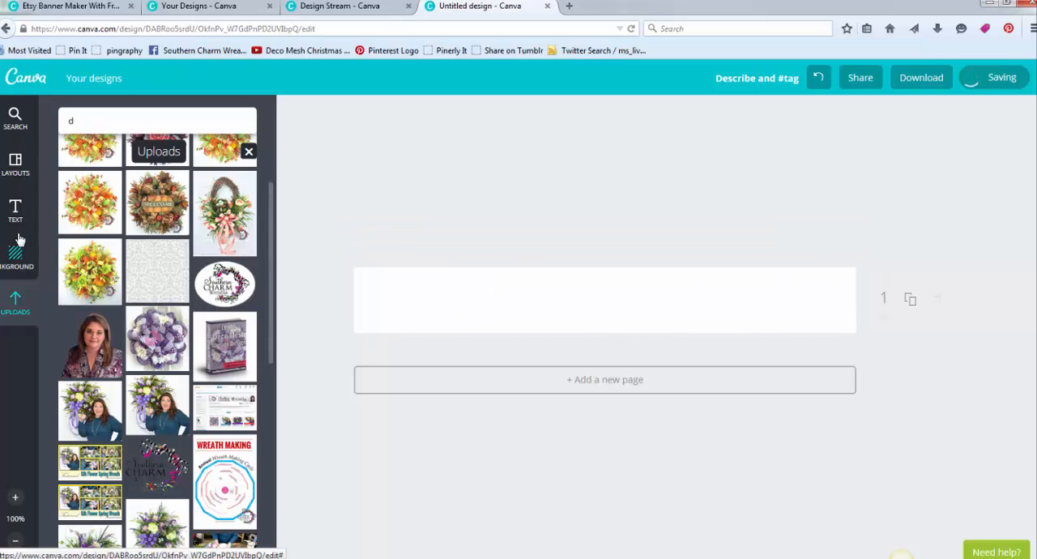
- Give the blank banner a custom solid blue background with colour code 3864d1
left_click(16, 261)
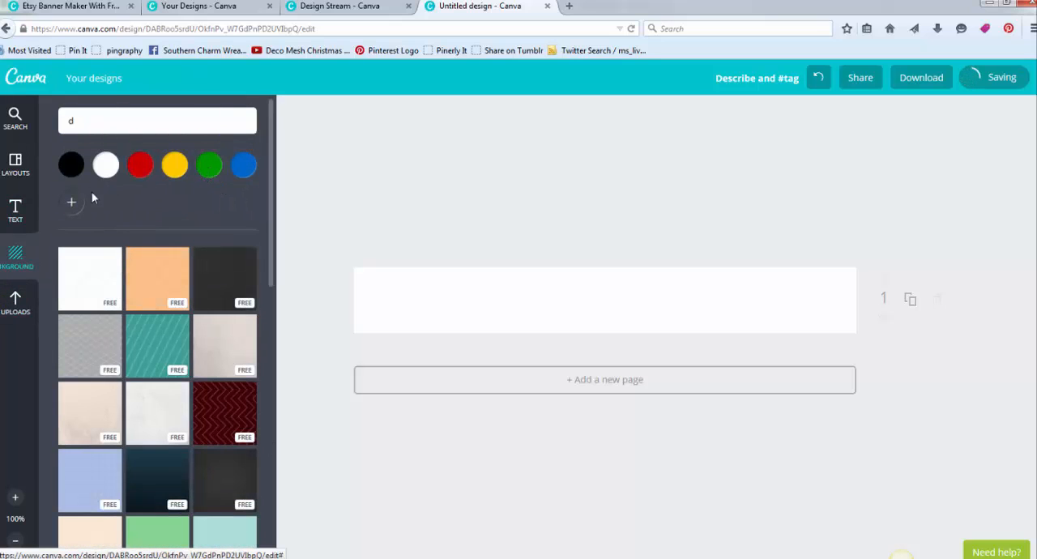
left_click(72, 204)
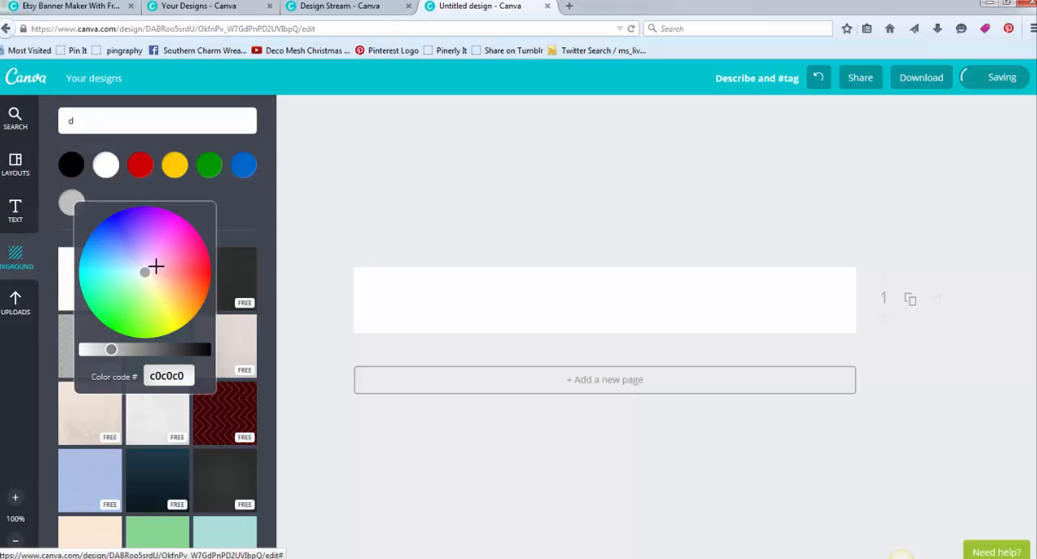
mouse_move(146, 273)
left_mouse_down()
mouse_move(171, 275)
mouse_move(176, 264)
mouse_move(135, 243)
mouse_move(94, 260)
mouse_move(111, 234)
mouse_move(121, 253)
left_mouse_up()
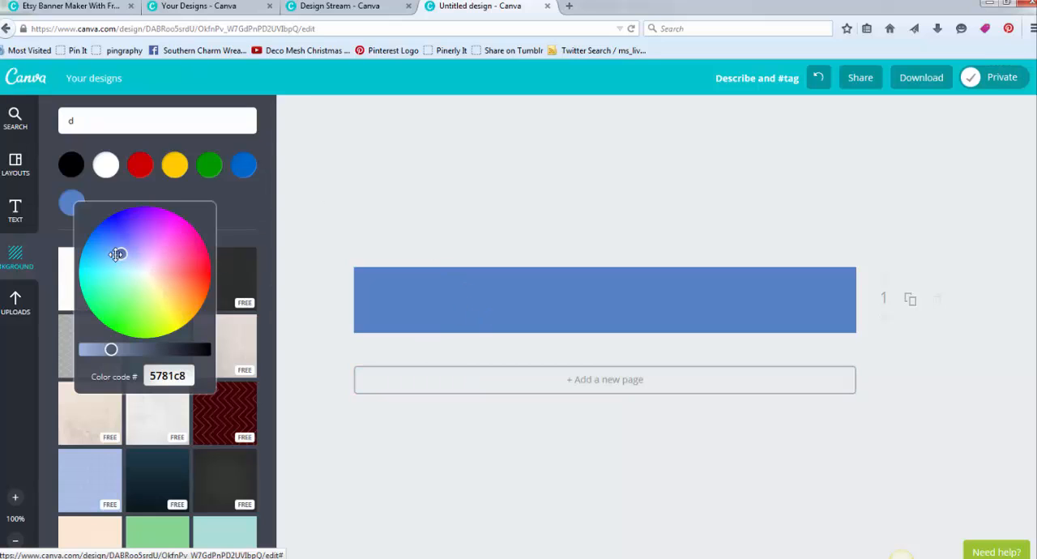
left_click_drag(118, 252, 117, 247)
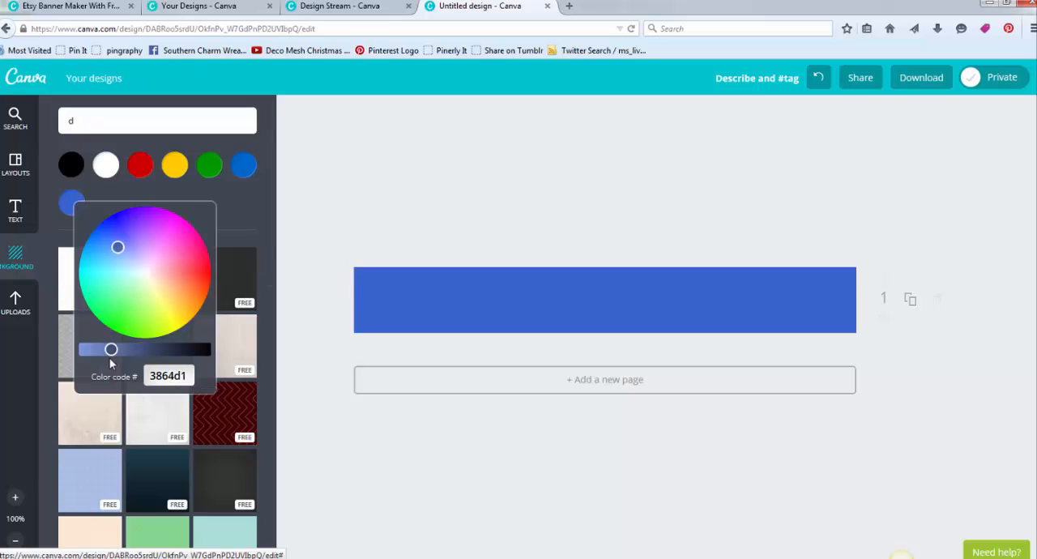
left_click(387, 189)
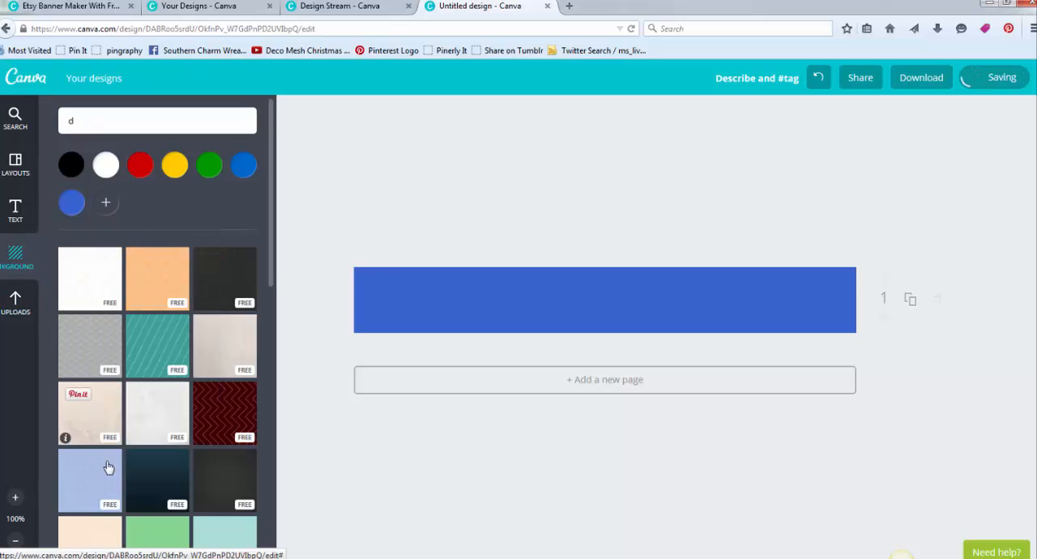
- Try the beige textured, dark navy gradient and white patterned backgrounds on the banner and return it to the custom blue
left_click(227, 348)
left_click(212, 395)
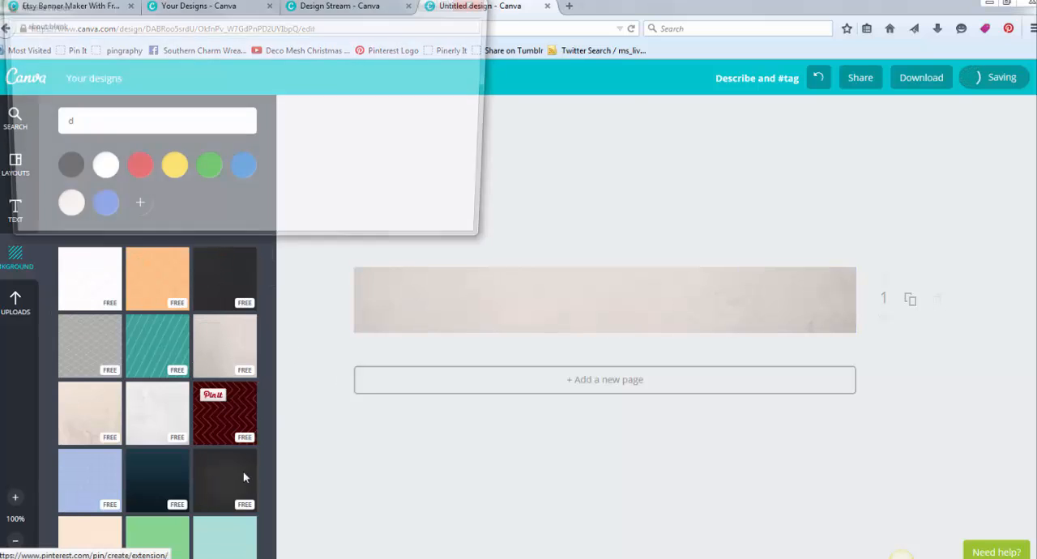
left_click(479, 4)
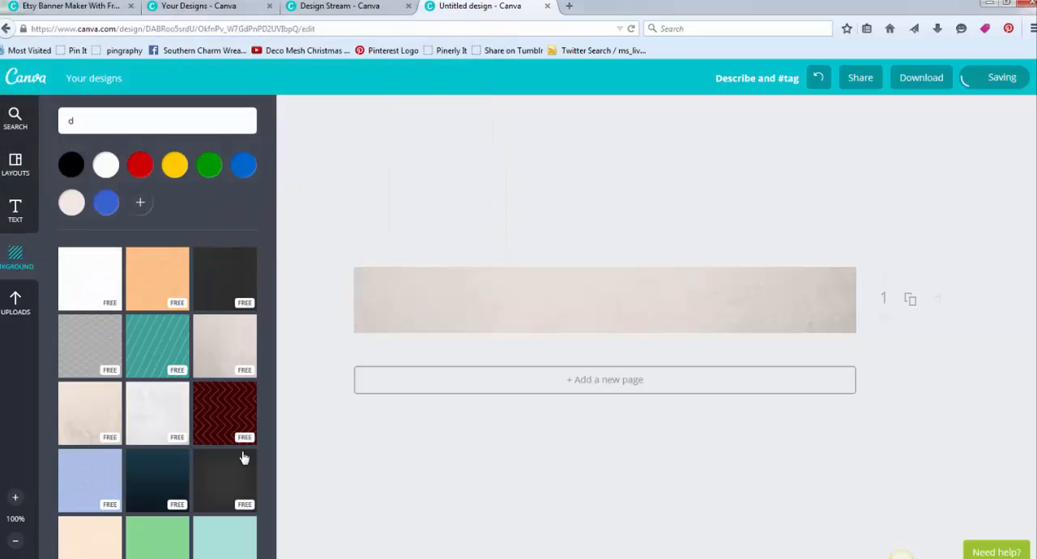
left_click(161, 479)
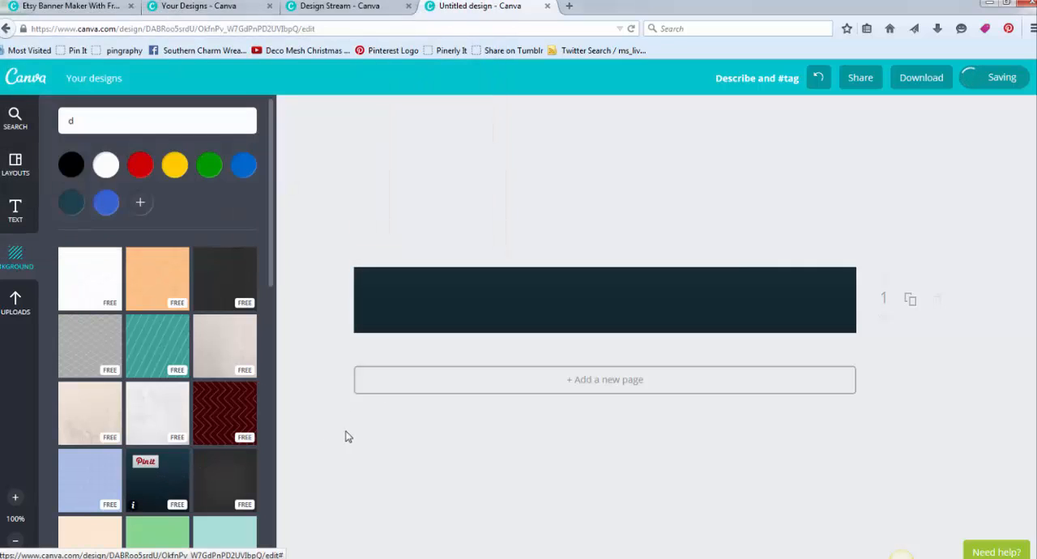
left_click(77, 272)
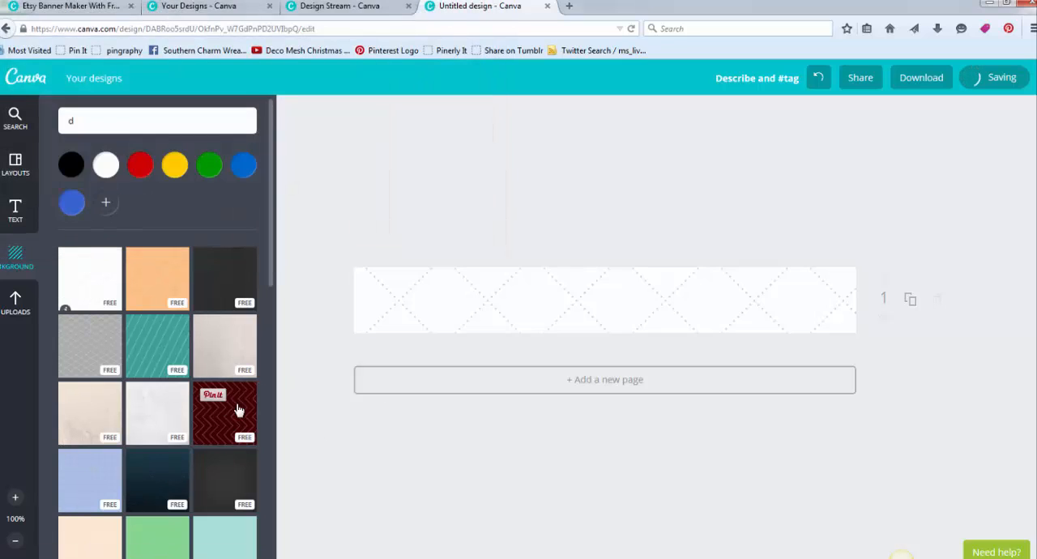
left_click(72, 202)
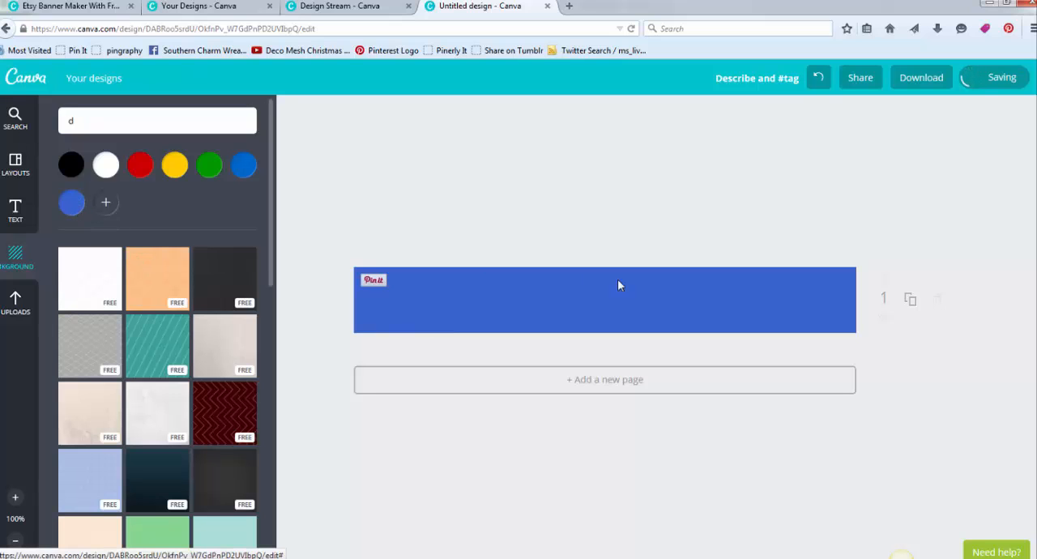
- Add a heading reading "Southern Charm" to the blue banner
left_click(16, 213)
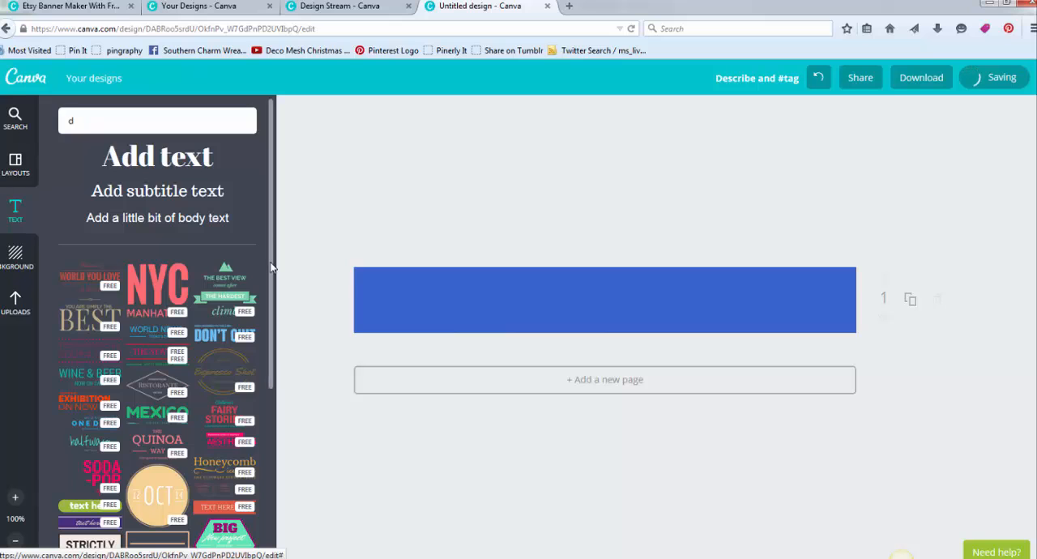
left_click_drag(272, 234, 270, 431)
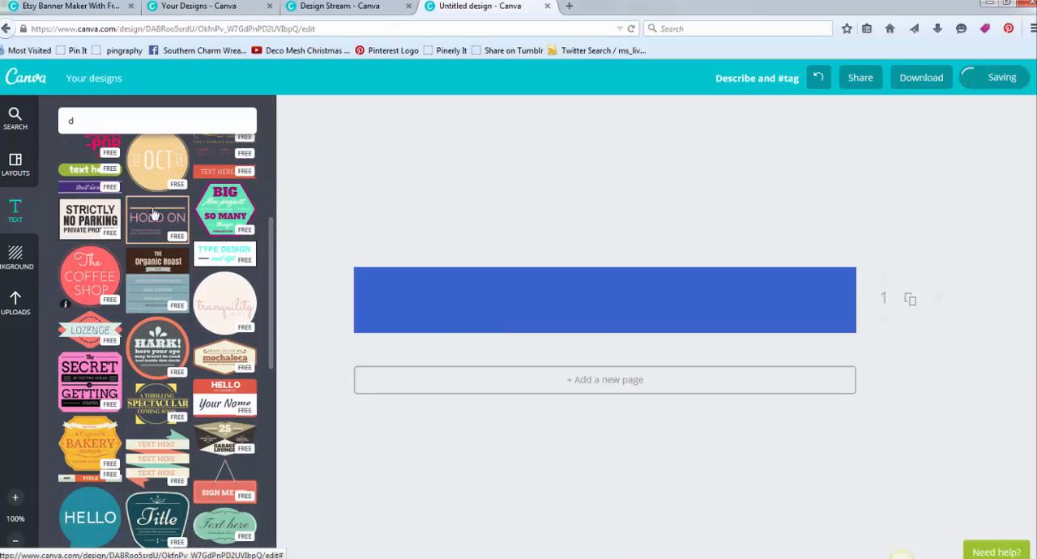
left_click_drag(273, 271, 270, 434)
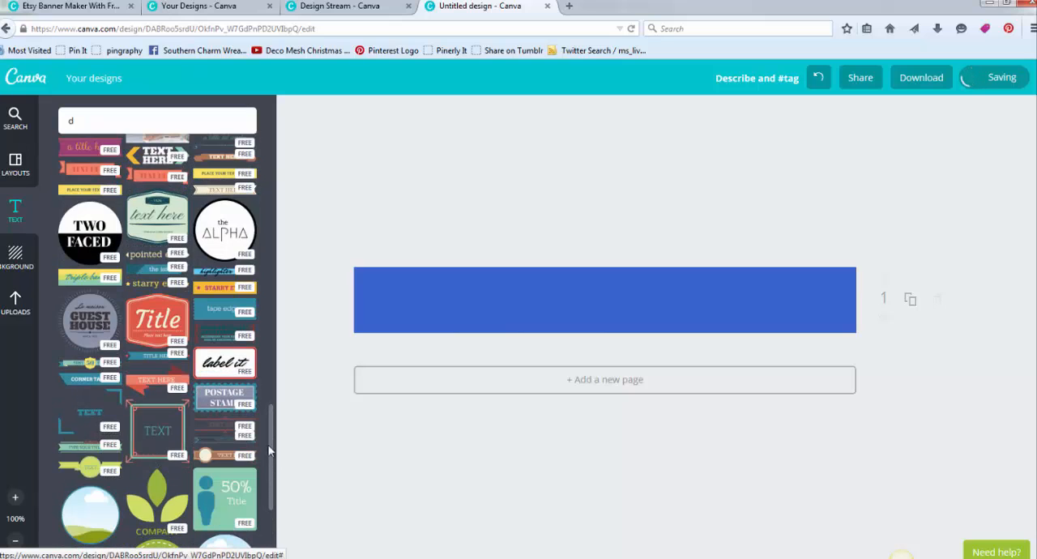
scroll(270, 462, "down", 4)
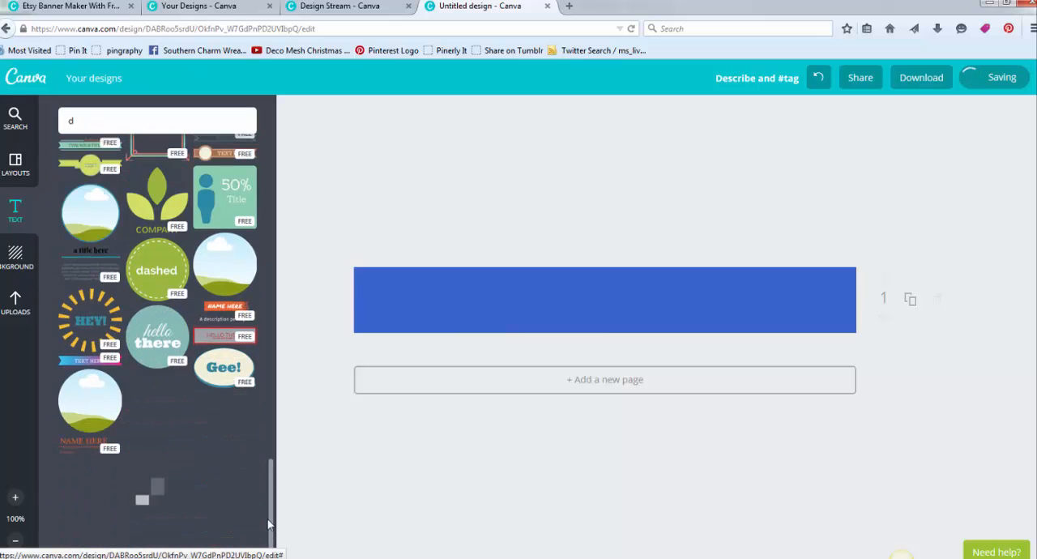
scroll(265, 311, "up", 15)
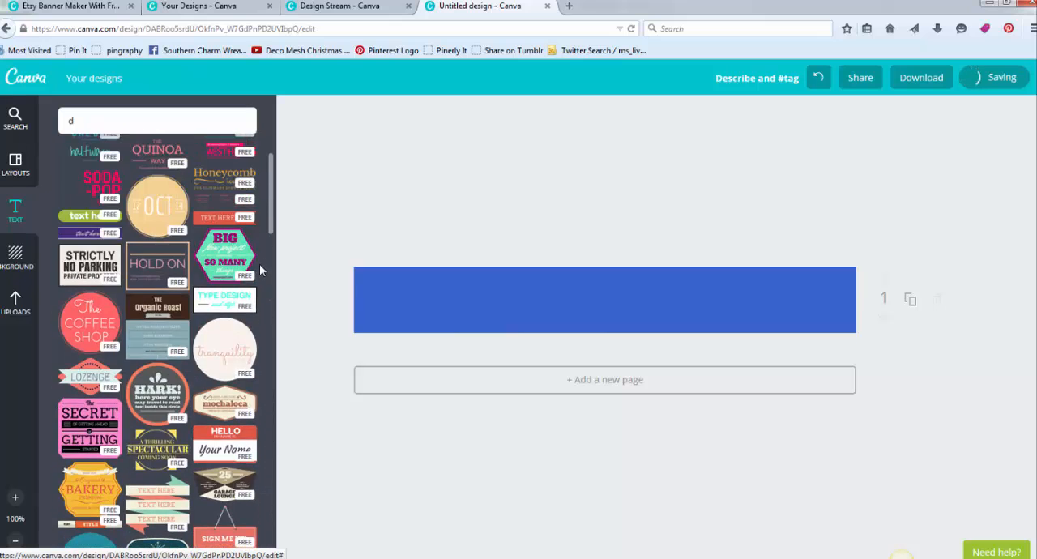
scroll(265, 227, "up", 3)
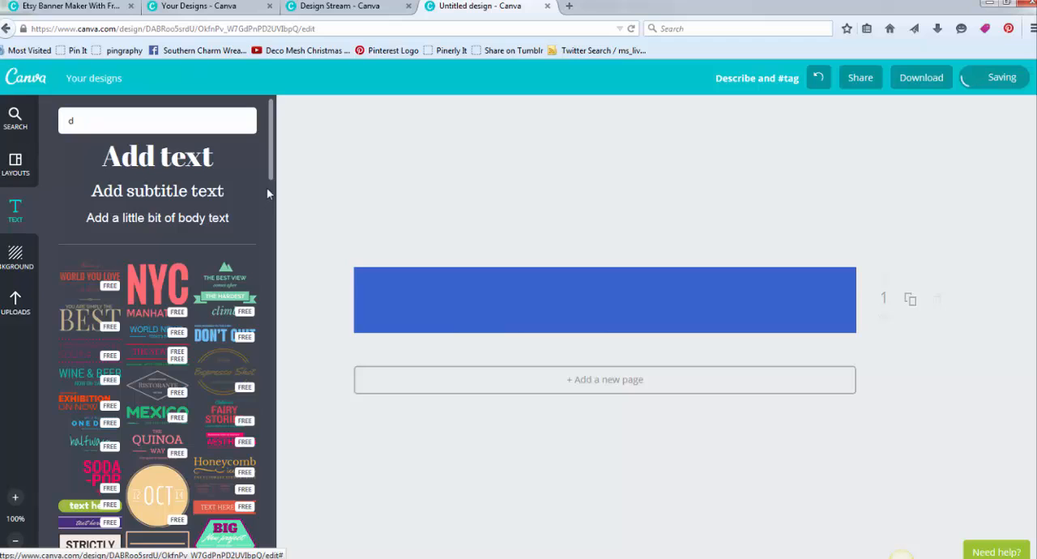
left_click(172, 158)
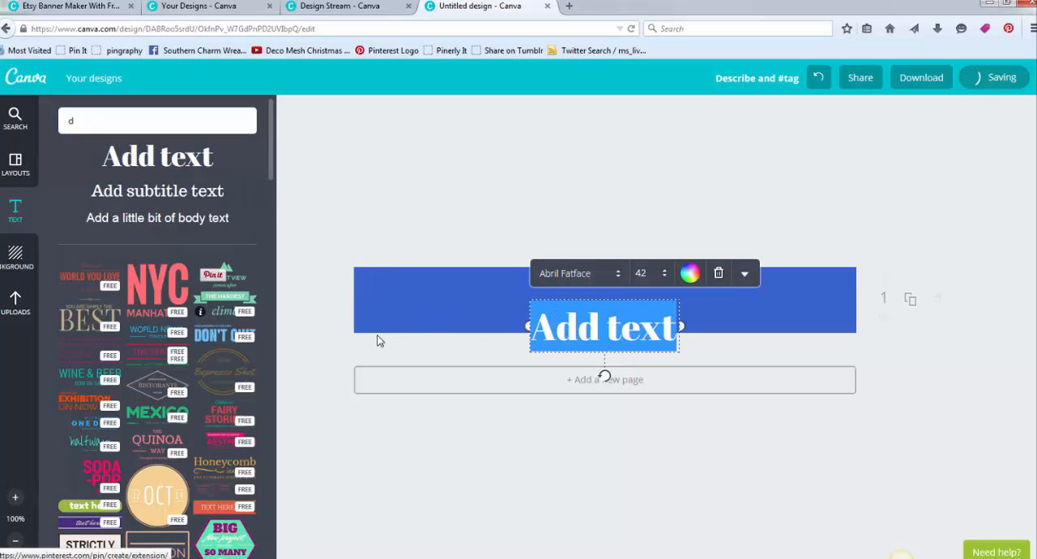
type("South")
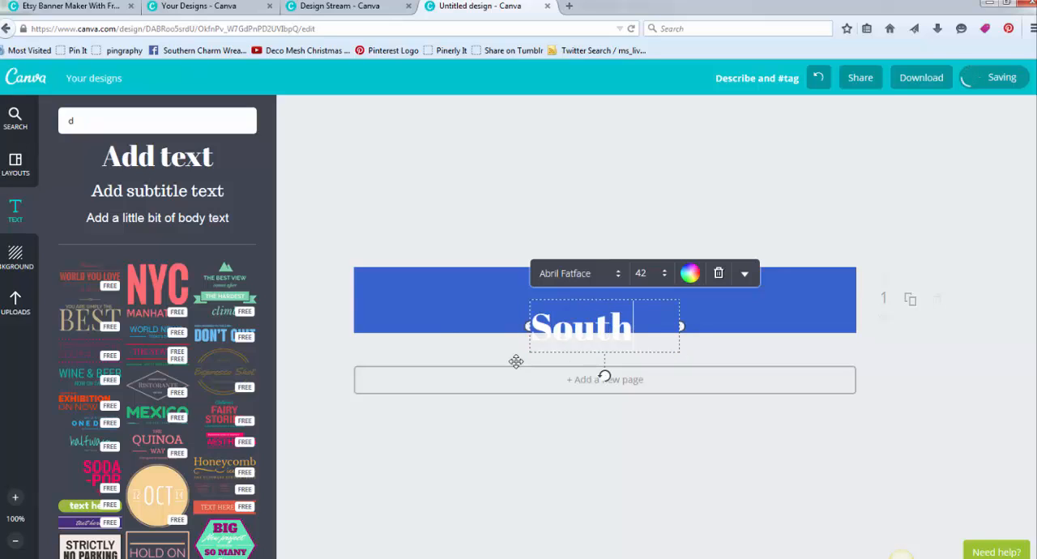
type("ern Charm")
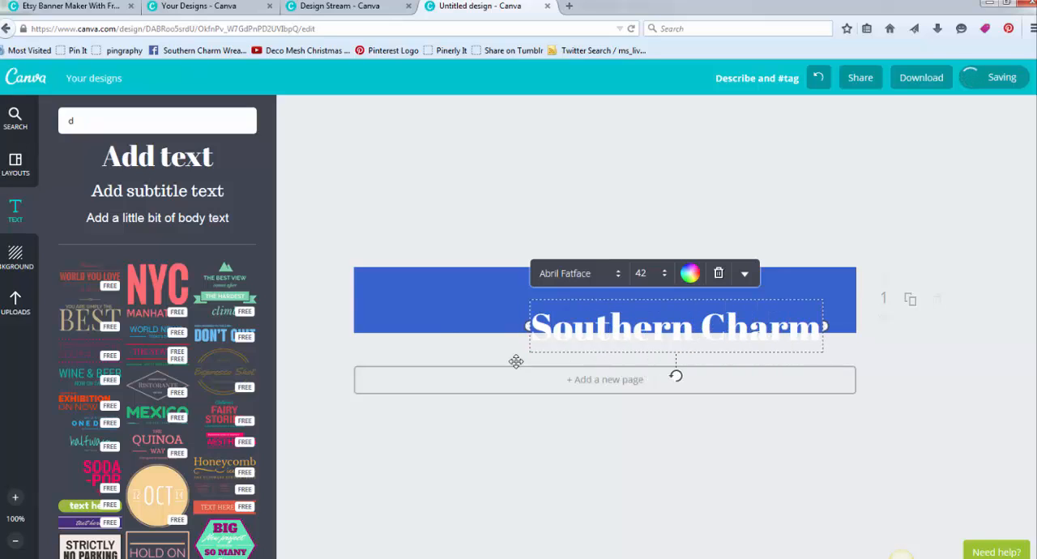
- Change the font of the "Southern Charm" heading to Trocchi
key("ctrl+a")
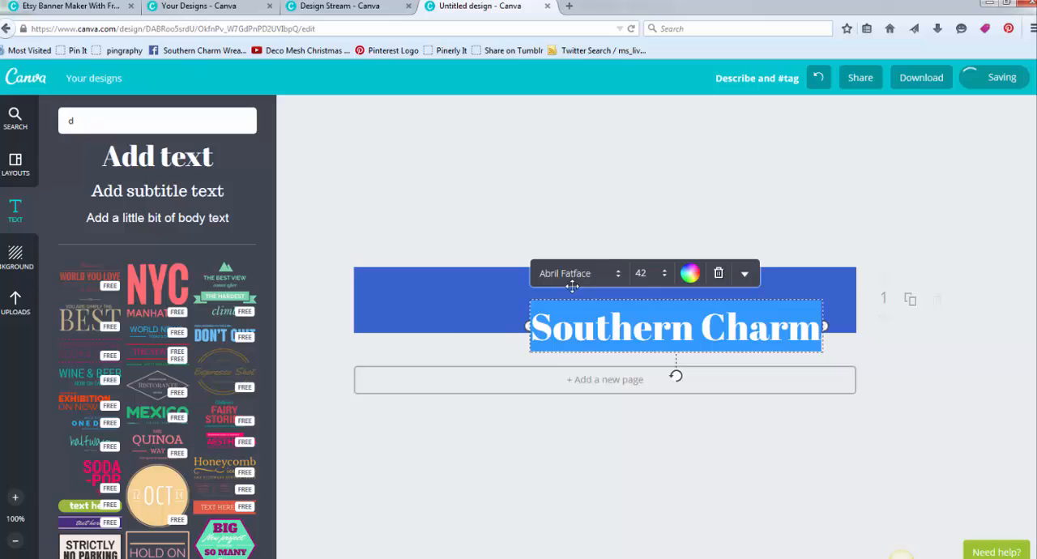
left_click(616, 279)
left_click_drag(753, 119, 762, 418)
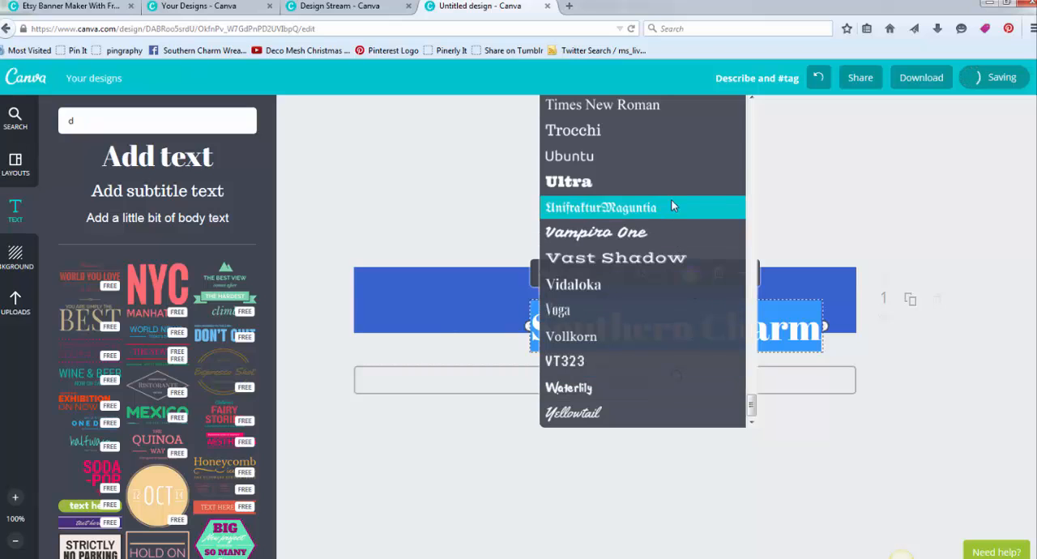
left_click(657, 130)
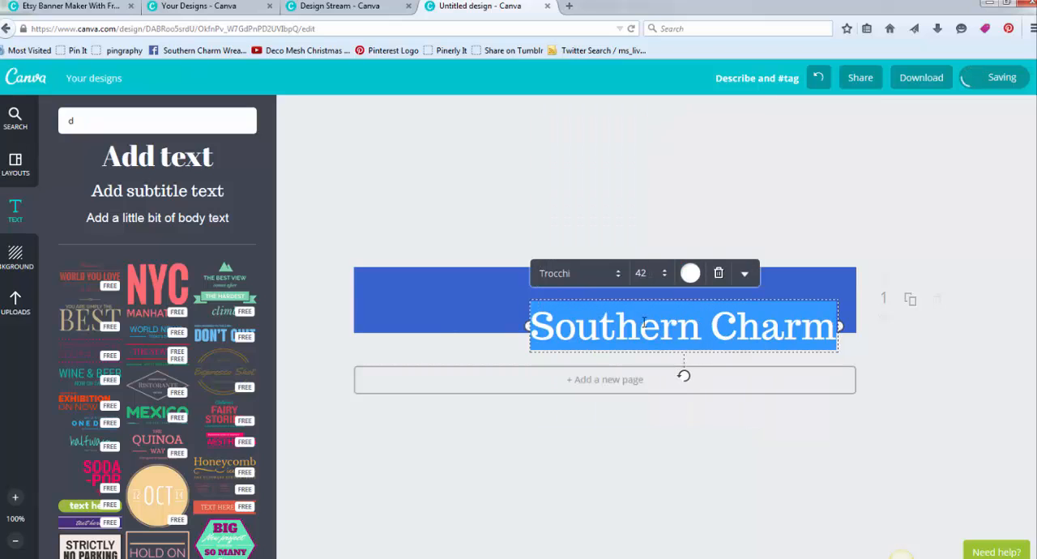
left_click(611, 214)
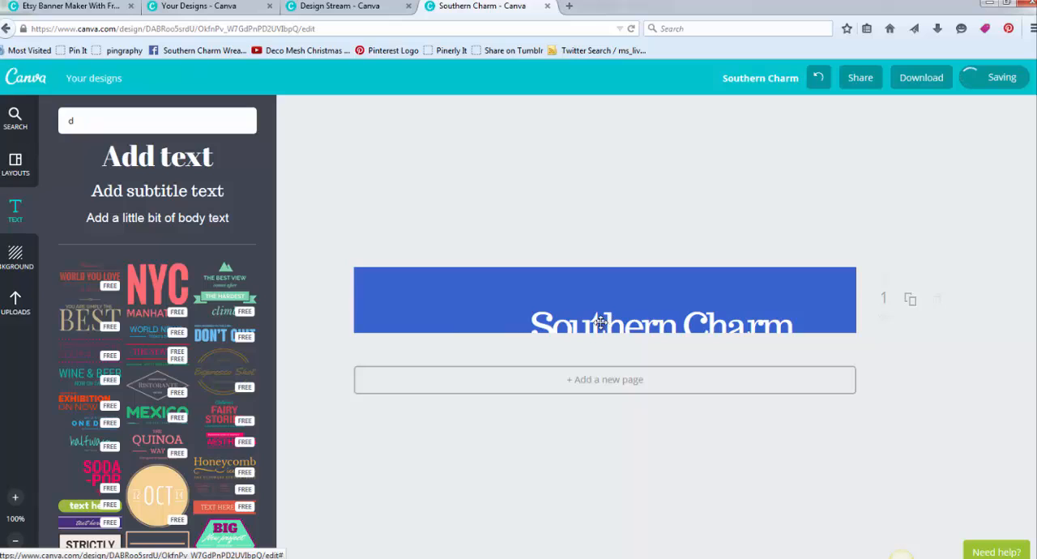
- Move the "Southern Charm" heading to the banner's upper left area and set its font size to 28
left_click_drag(601, 322, 458, 281)
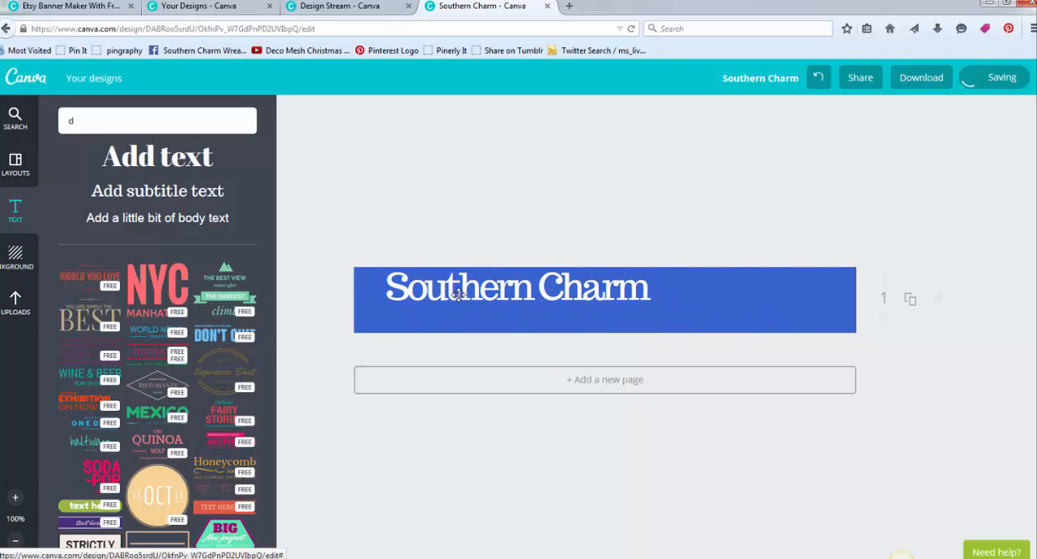
double_click(458, 290)
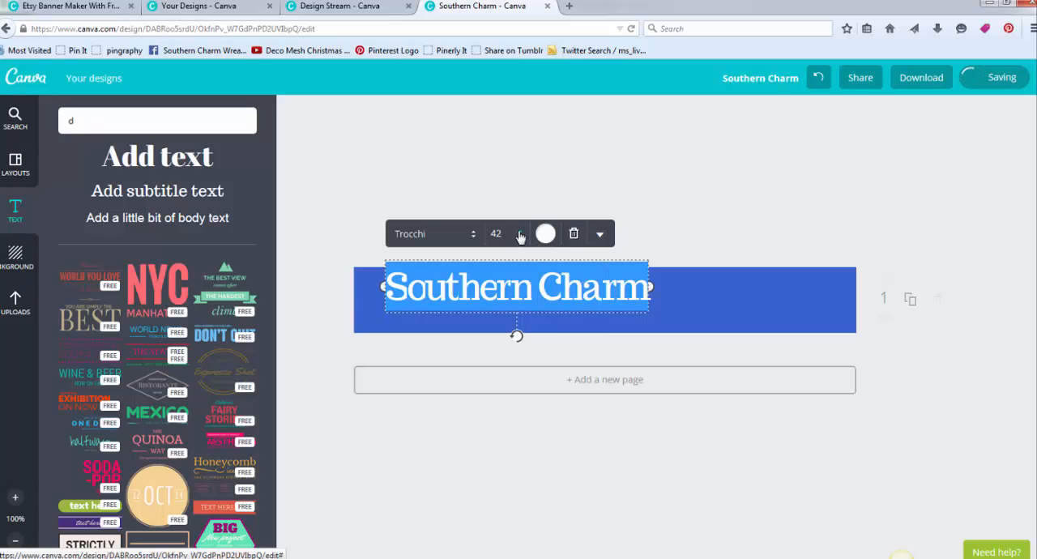
left_click(520, 235)
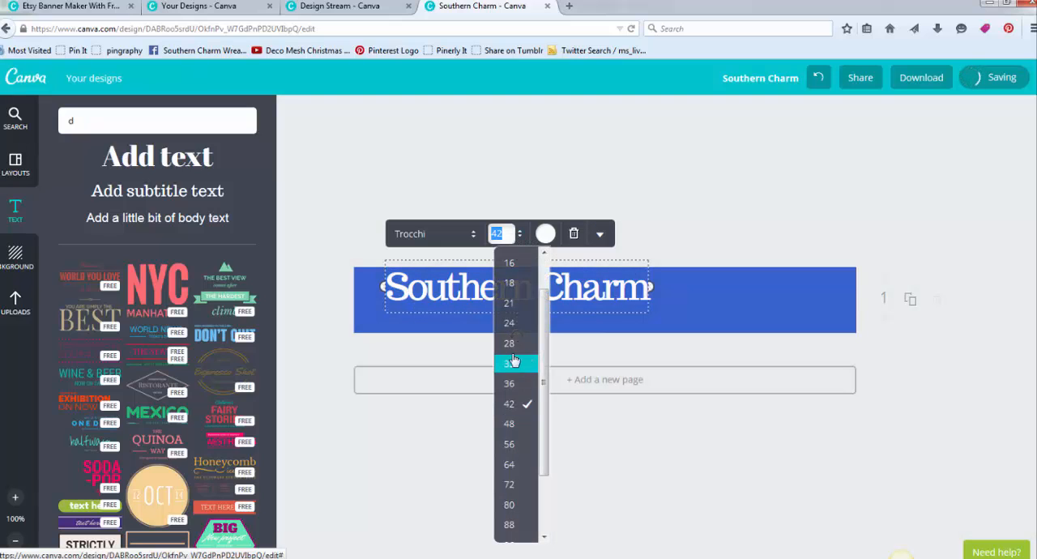
left_click(511, 343)
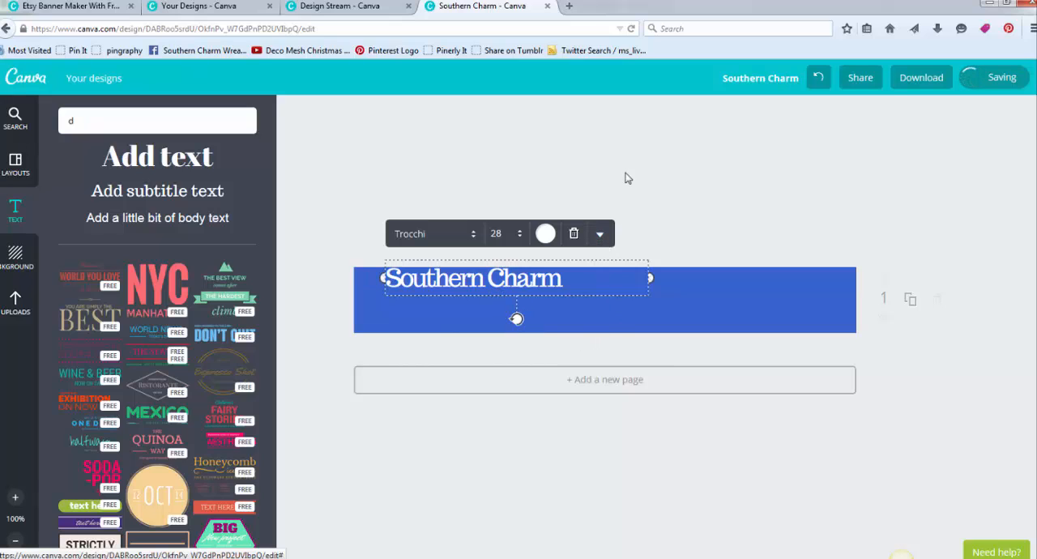
- Widen the letter spacing of the "Southern Charm" heading and nudge it slightly down on the banner
left_click(600, 237)
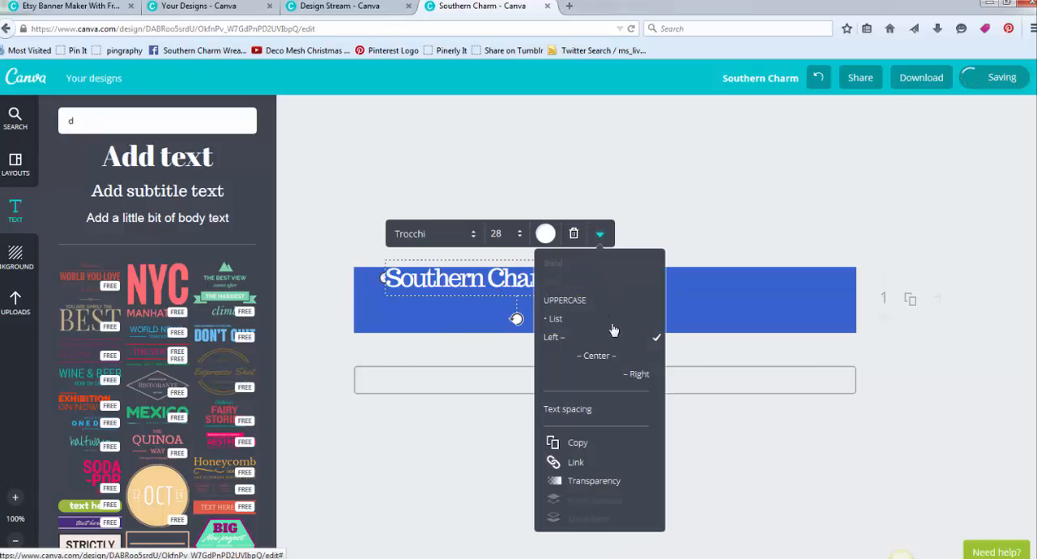
left_click(602, 414)
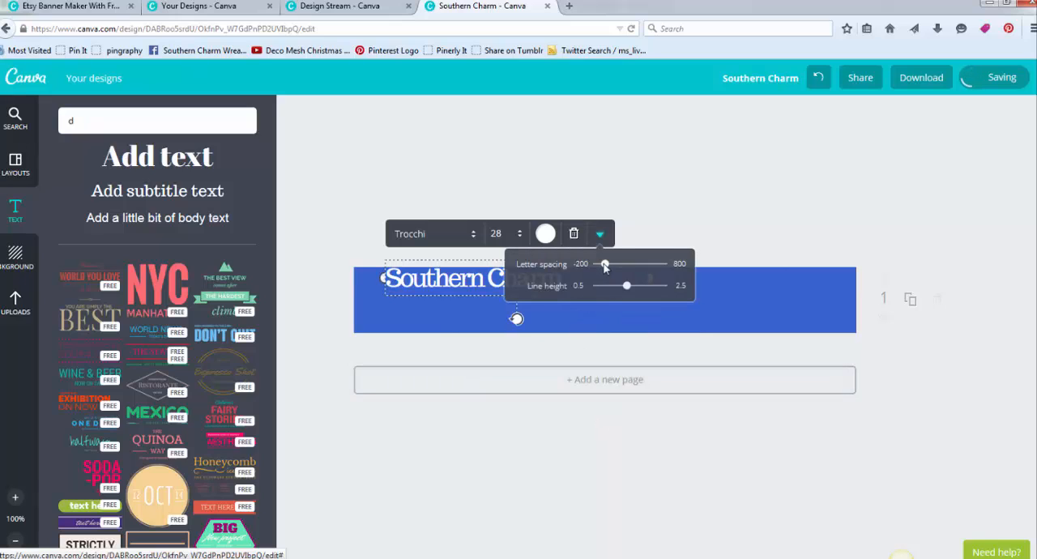
left_click_drag(604, 263, 618, 267)
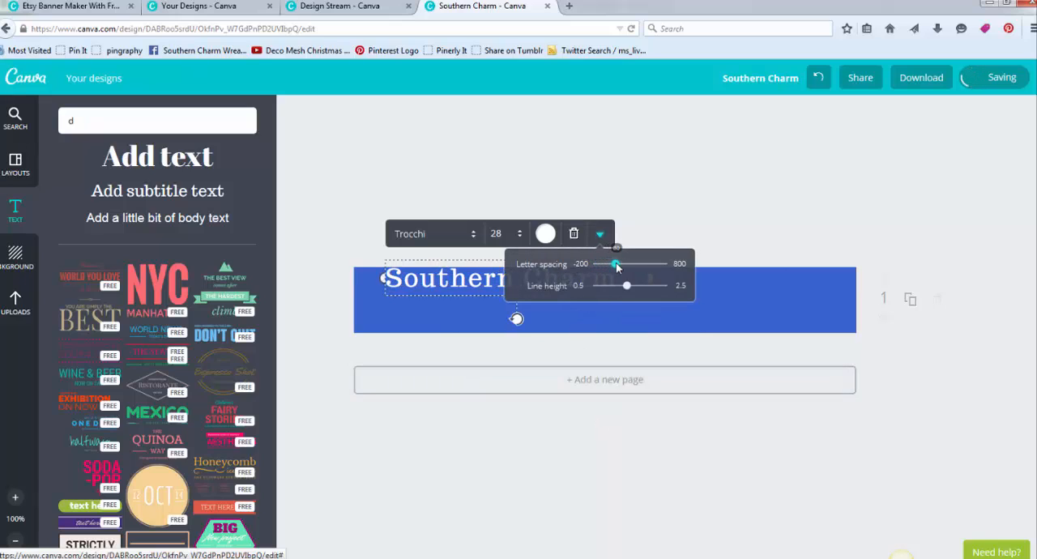
left_click(632, 183)
left_click_drag(439, 282, 439, 288)
- Add a second heading reading "Wreaths" below "Southern Charm" and set its font to Allura
left_click_drag(155, 159, 604, 326)
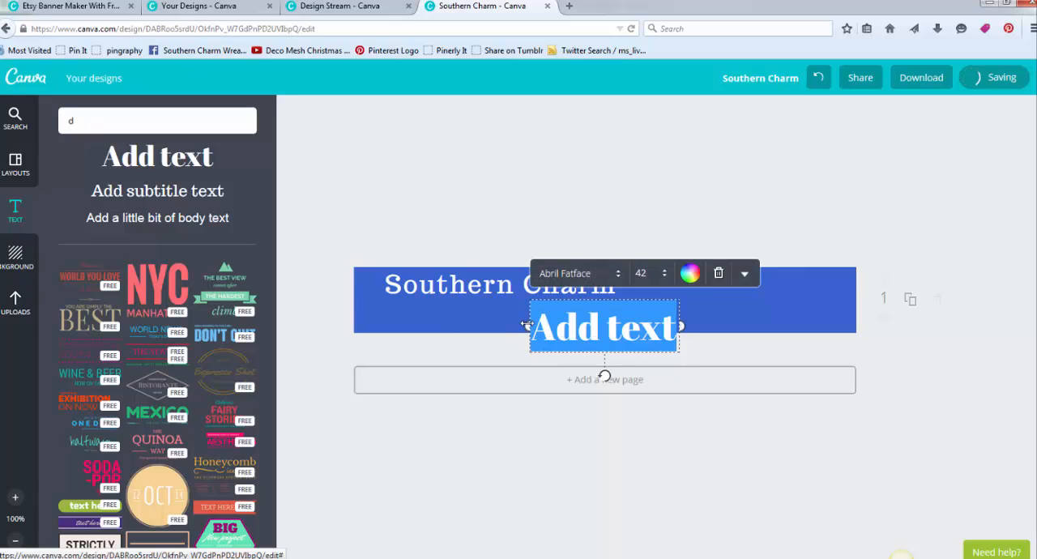
type("Wreaths")
key("ctrl+a")
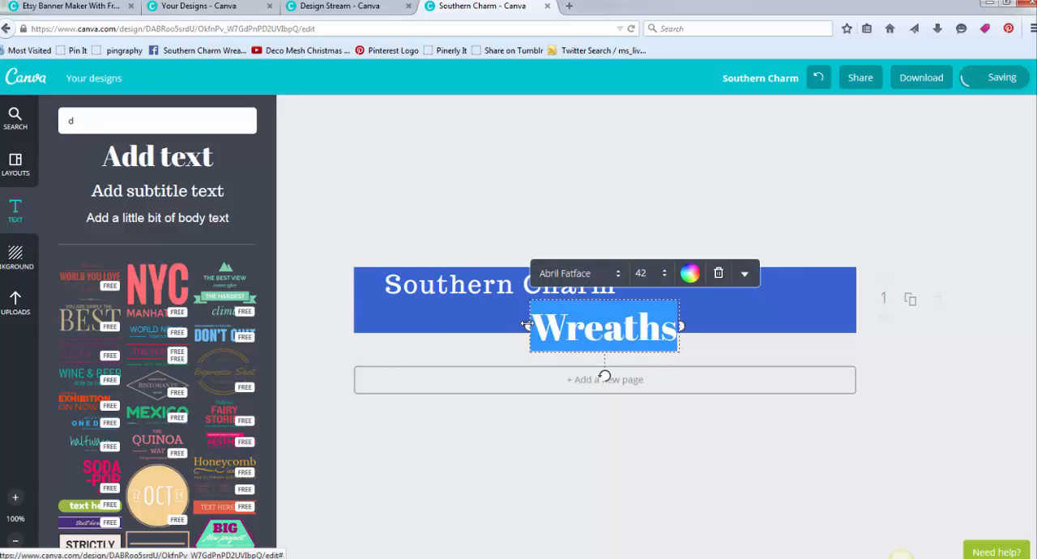
left_click(616, 273)
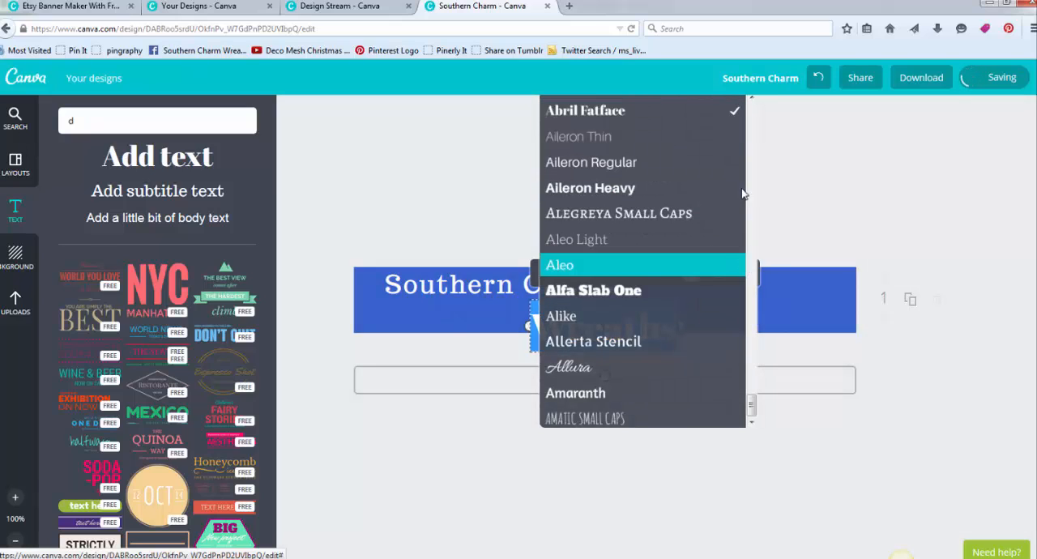
left_click_drag(751, 405, 757, 106)
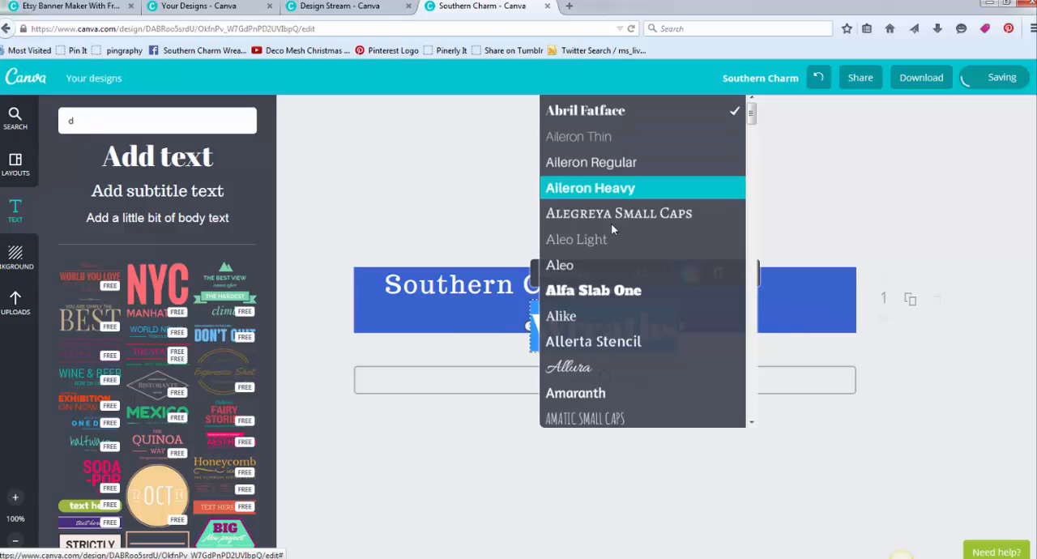
left_click(640, 368)
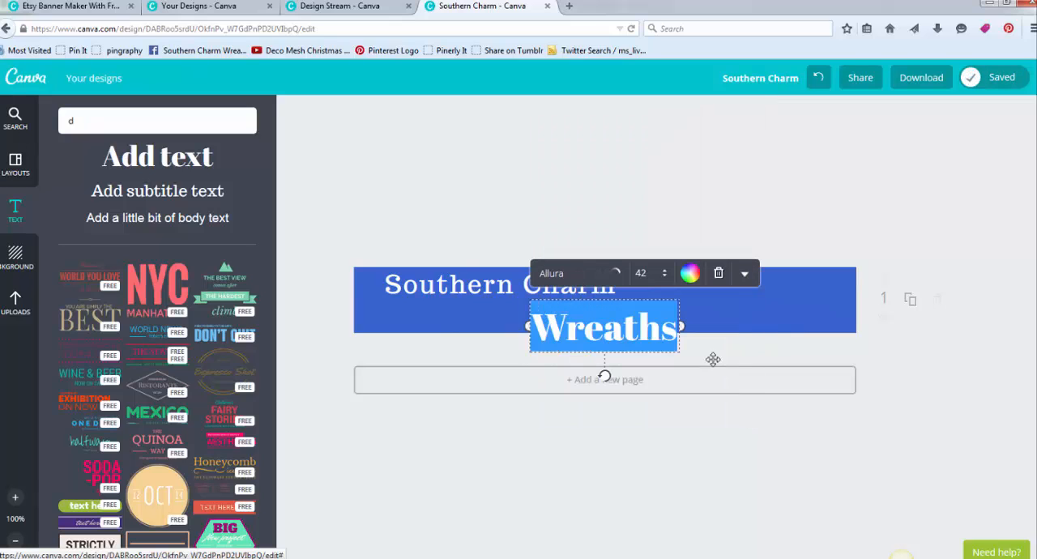
- Set the "Wreaths" heading's font size to 56 and move it up and right so it fits inside the banner
left_click(665, 278)
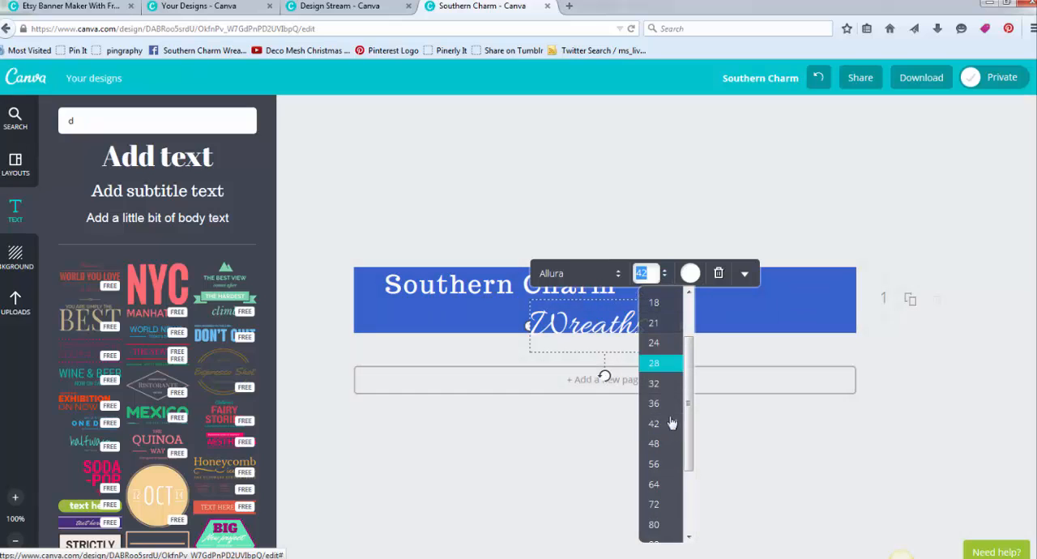
left_click(670, 468)
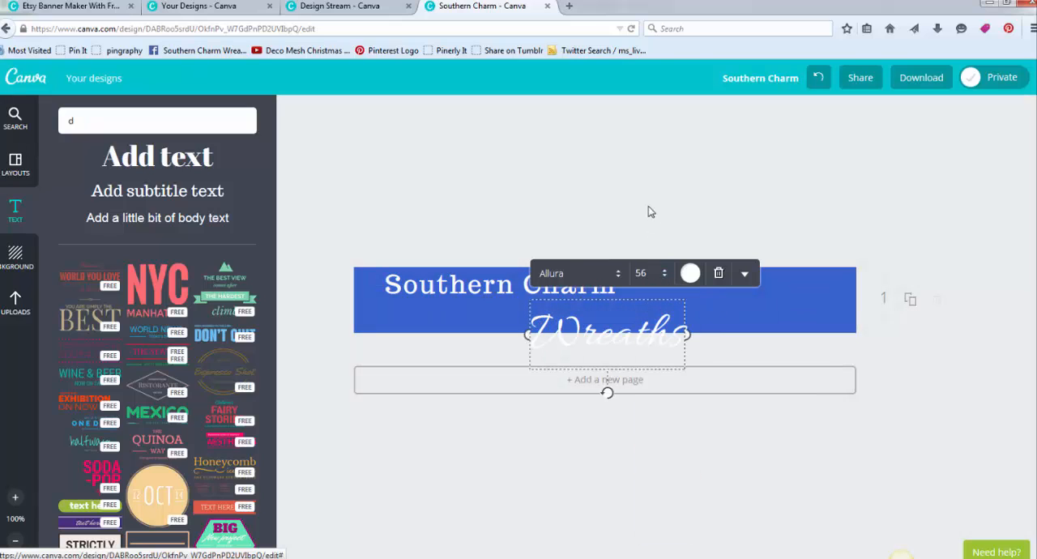
left_click(618, 346)
left_click_drag(640, 326, 673, 308)
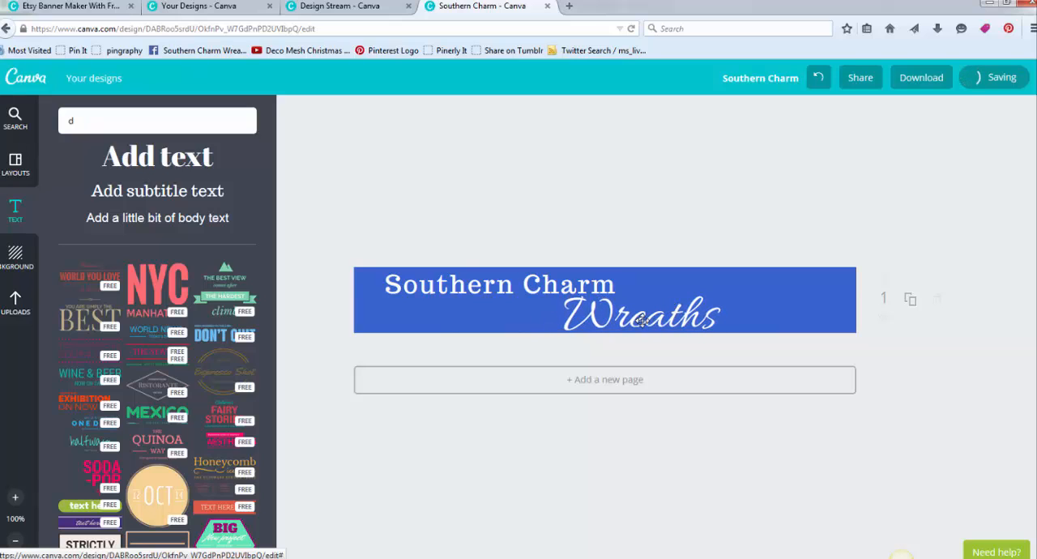
- Set the "Wreaths" heading's font size to 64 and shift both headings left, with "Wreaths" tucked under the end of "Southern Charm"
left_click(636, 321)
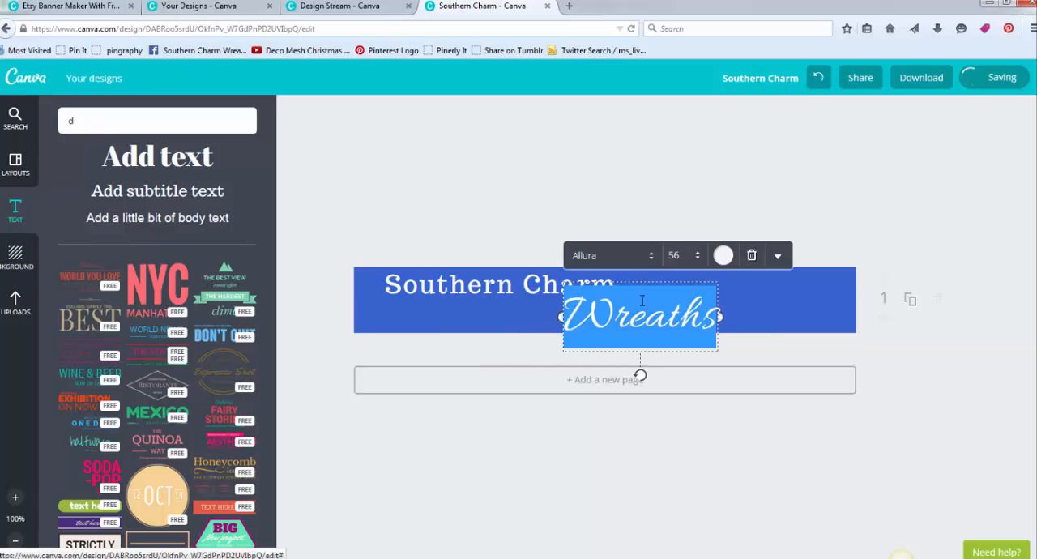
left_click(700, 258)
left_click(701, 440)
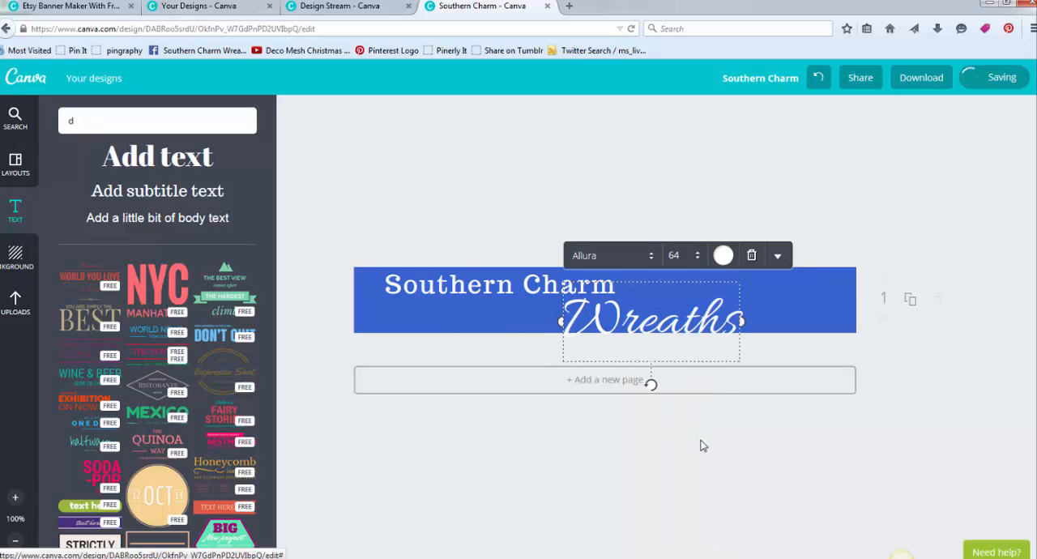
left_click(722, 180)
left_click_drag(641, 315, 612, 312)
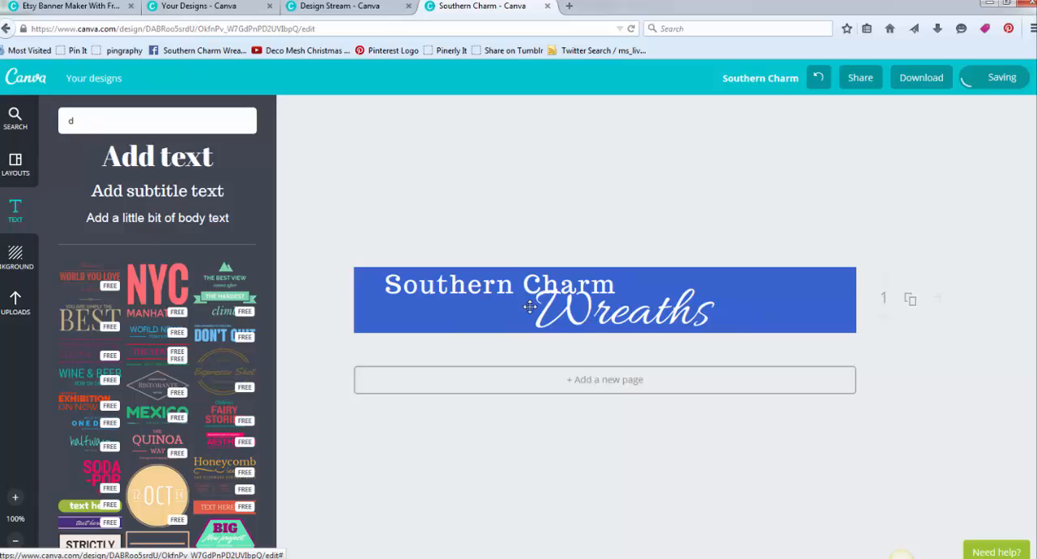
mouse_move(462, 285)
left_mouse_down()
mouse_move(445, 286)
mouse_move(454, 282)
left_mouse_up()
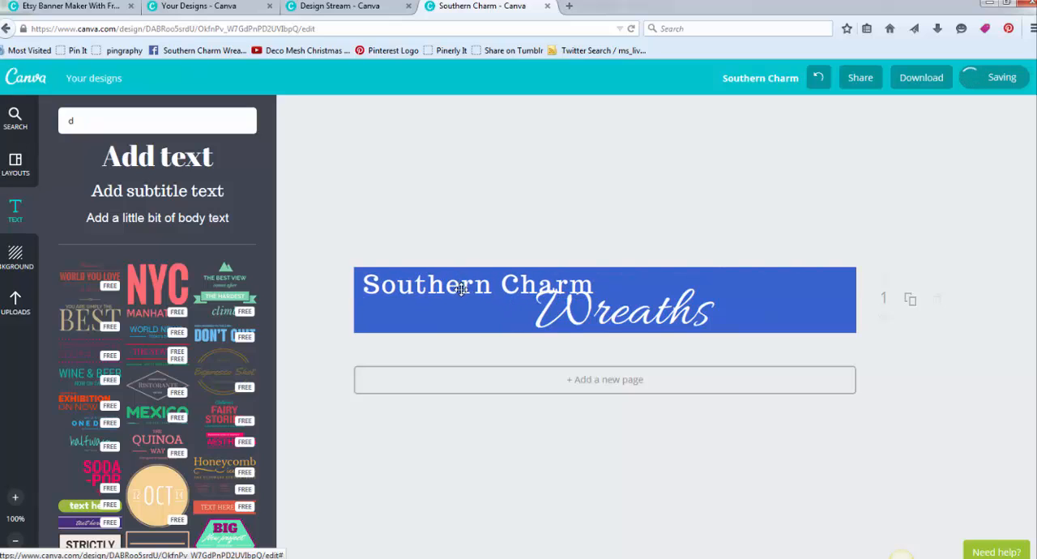
left_click_drag(601, 314, 591, 312)
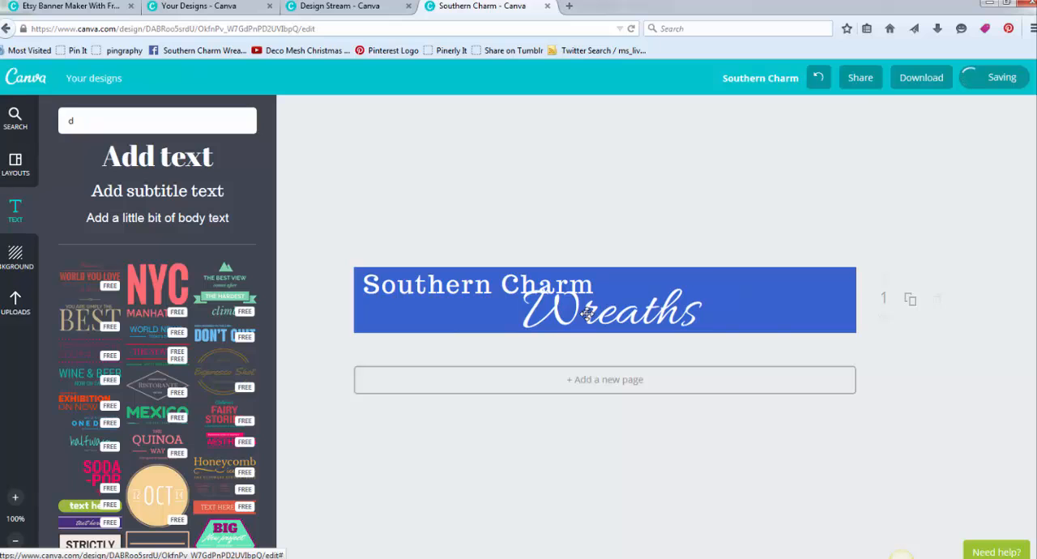
- Place the uploaded transparent Southern Charm Wreaths logo at the right end of the banner
left_click(13, 304)
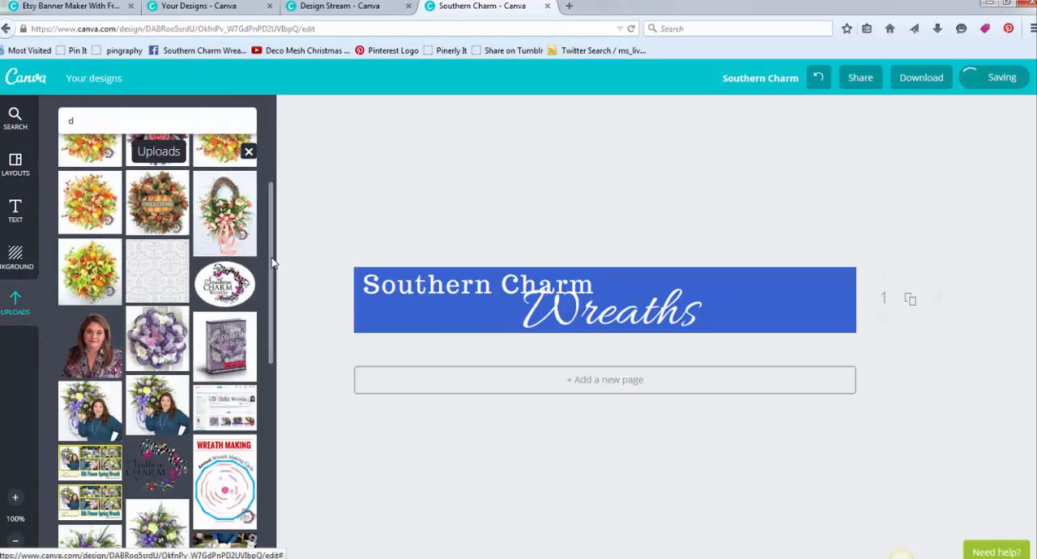
left_click_drag(270, 264, 280, 303)
left_click_drag(314, 340, 798, 300)
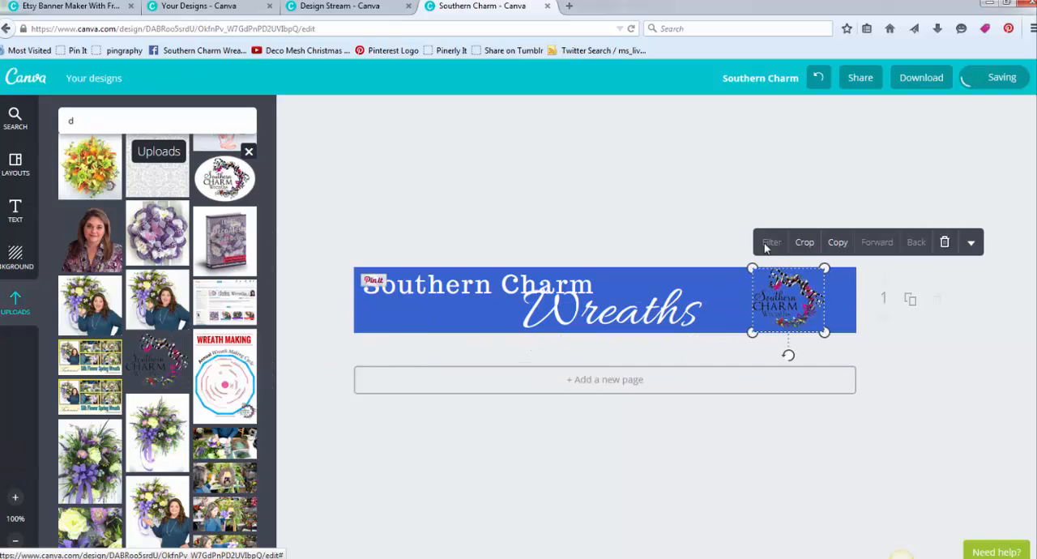
left_click(655, 229)
- Lighten the banner's blue background by setting its transparency to about 54
left_click(679, 276)
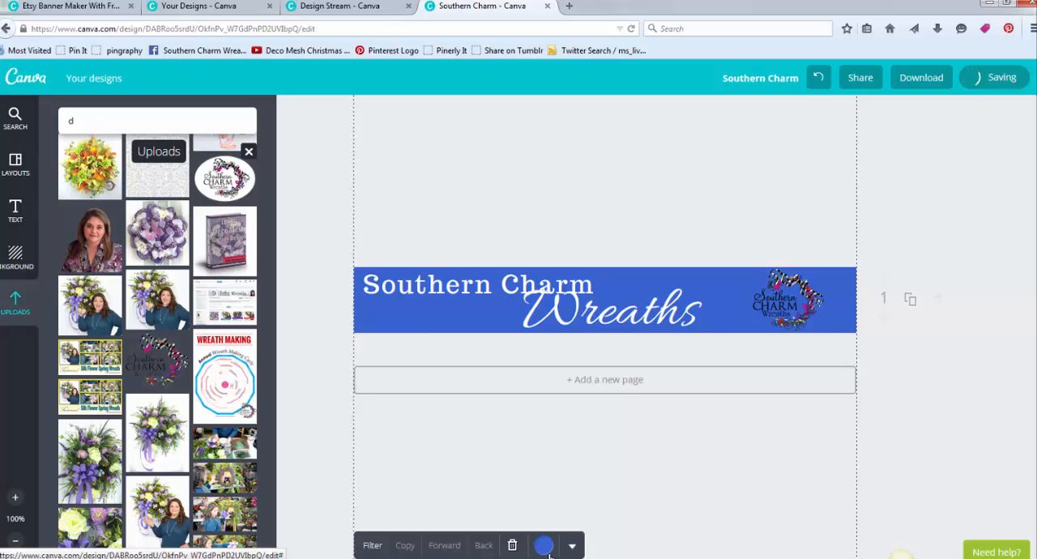
left_click(572, 545)
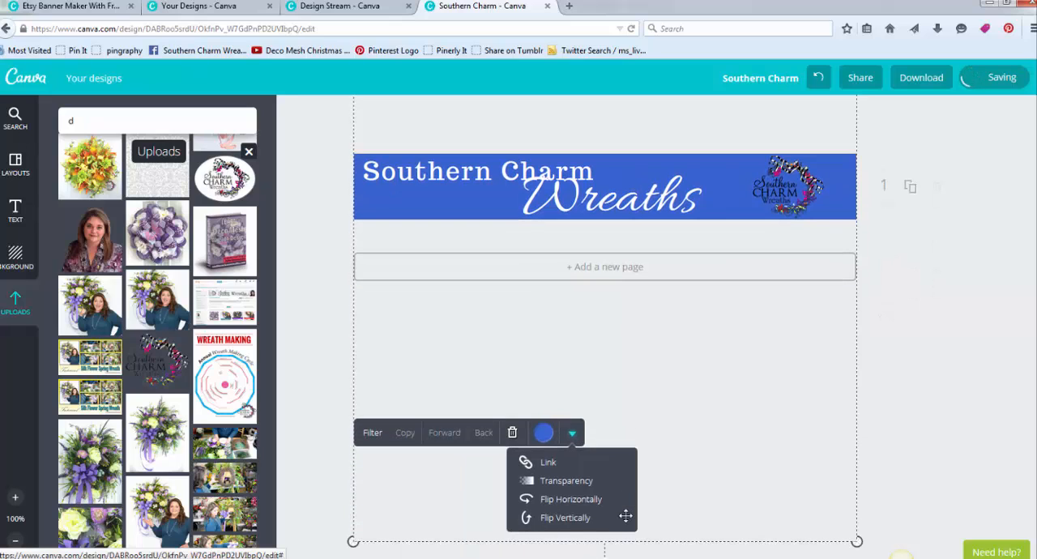
left_click(582, 485)
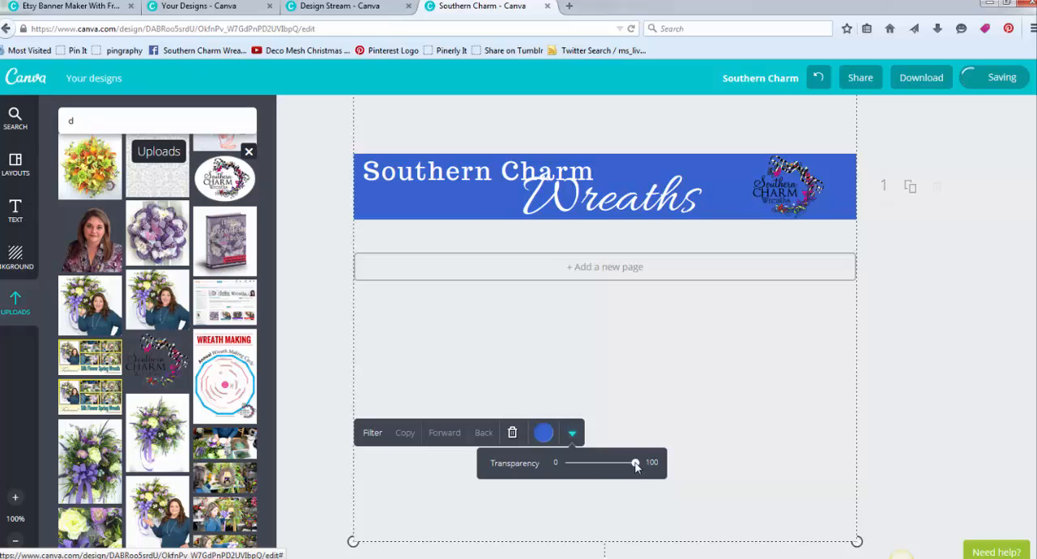
left_click_drag(636, 466, 608, 472)
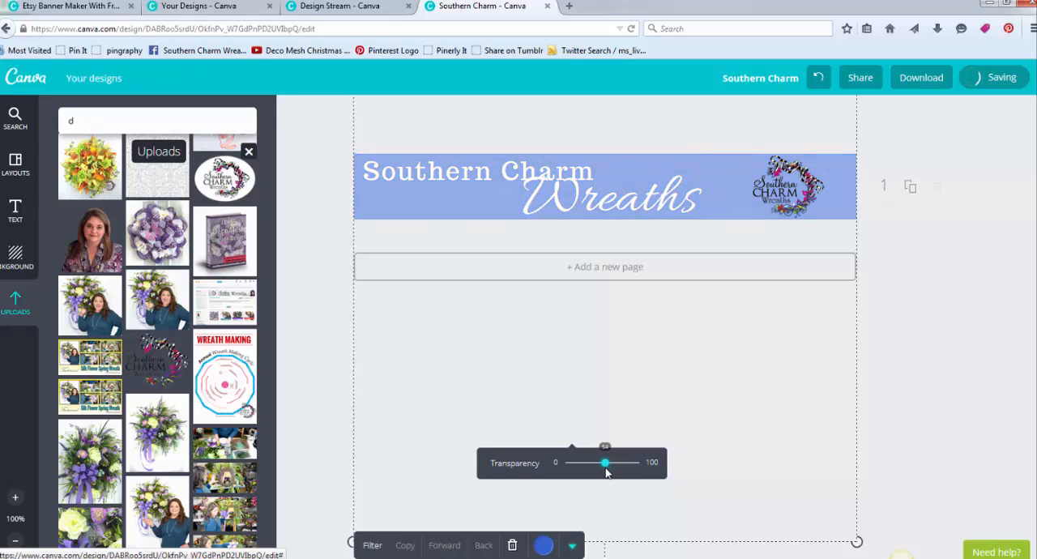
scroll(870, 366, "up", 3)
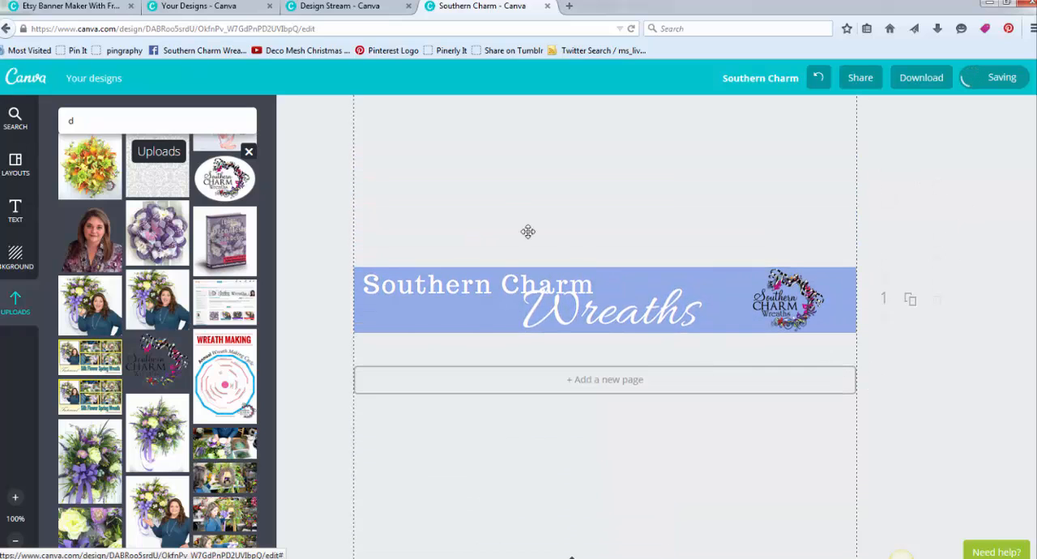
- Nudge the "Southern Charm" heading vertically and shift the "Wreaths" heading slightly right on the banner
left_click(411, 293)
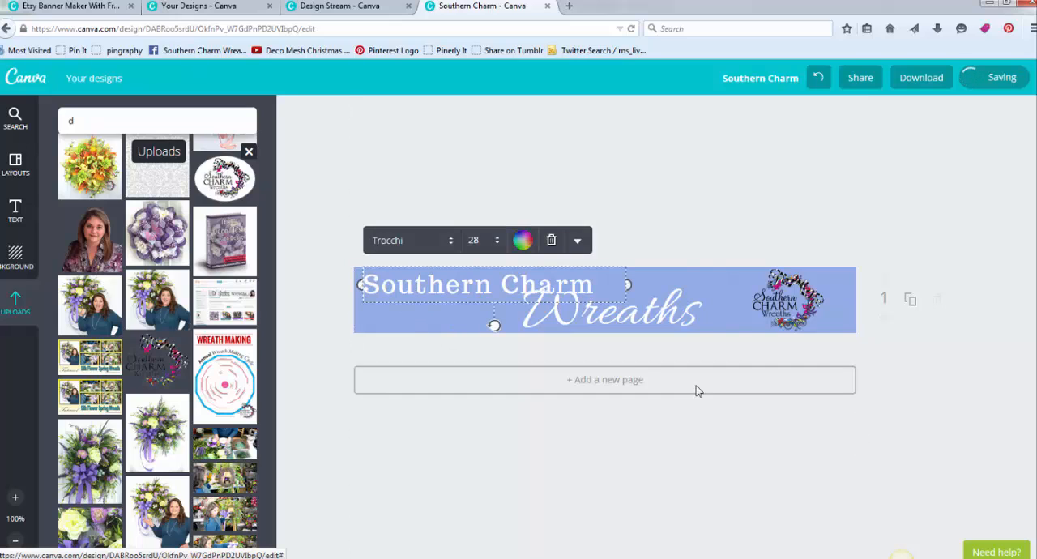
left_click_drag(621, 323, 621, 329)
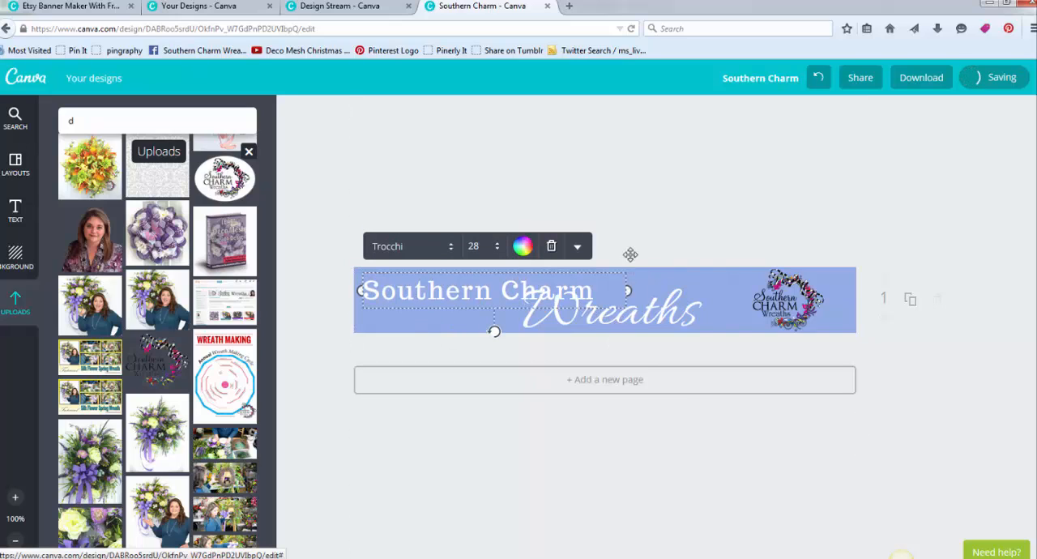
left_click_drag(477, 292, 477, 287)
left_click_drag(671, 319, 680, 319)
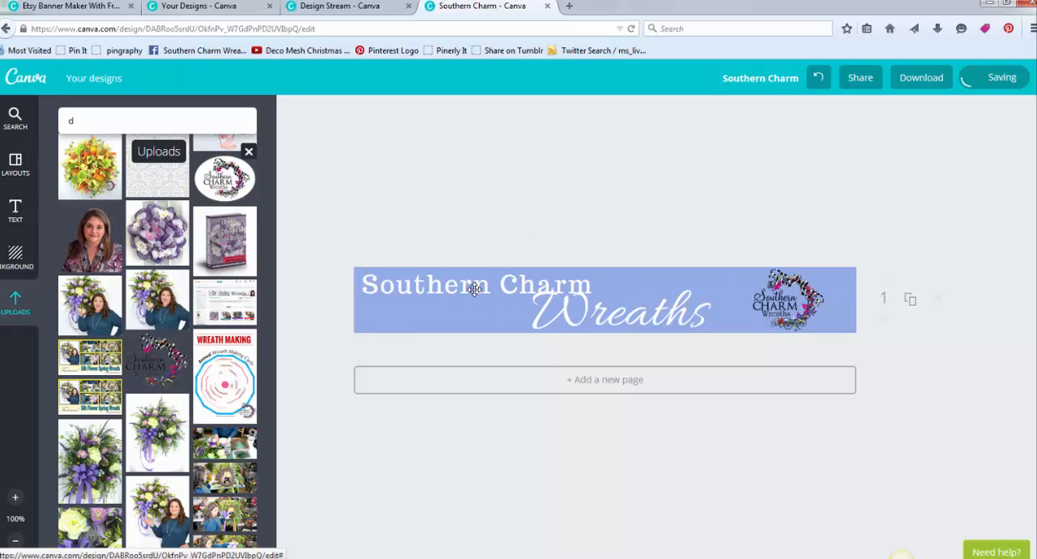
- Arrange "Southern Charm" and "Wreaths" side by side on one line and delete the logo from the banner
left_click_drag(475, 289, 493, 309)
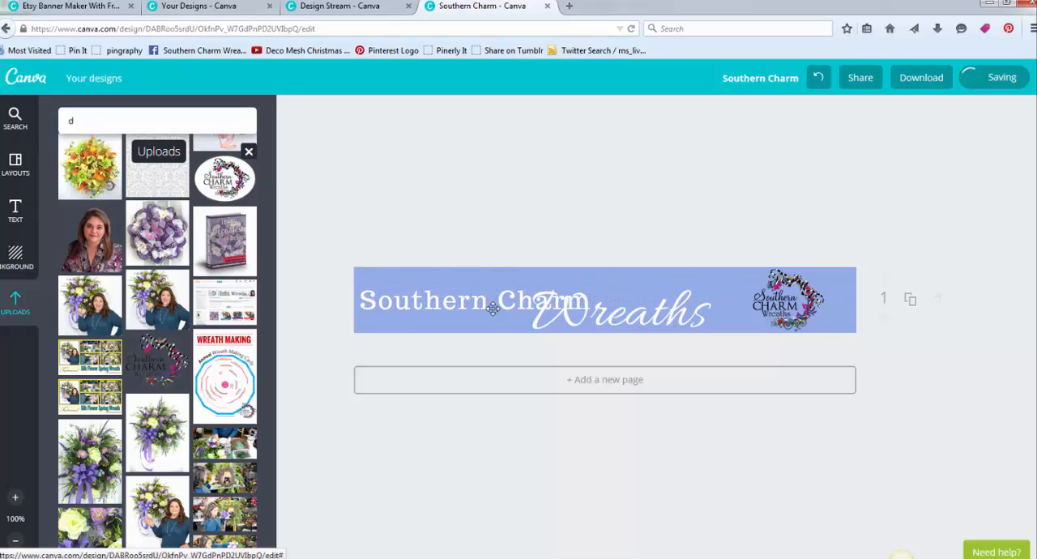
left_click_drag(661, 315, 725, 303)
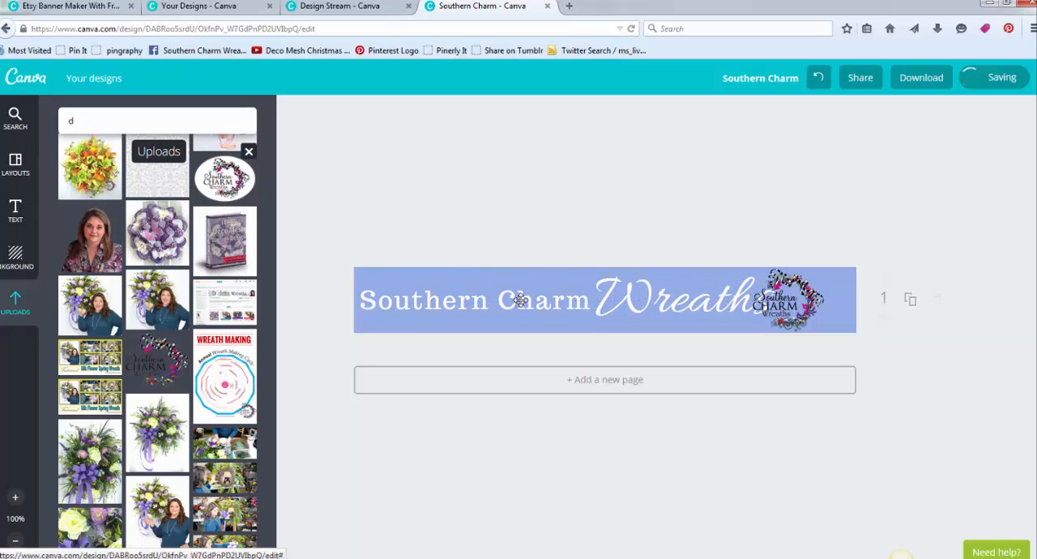
left_click_drag(521, 300, 519, 299)
left_click(803, 306)
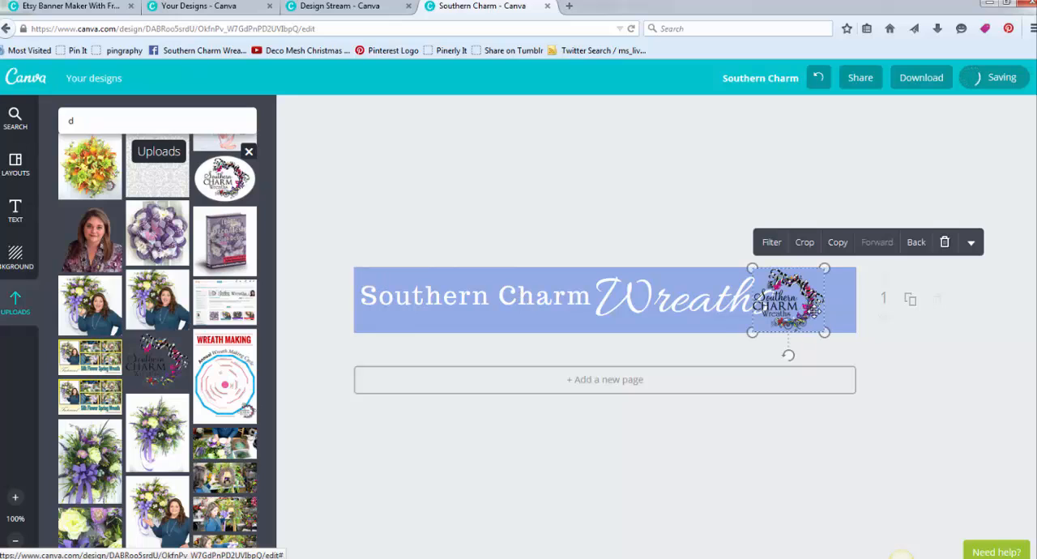
left_click(945, 243)
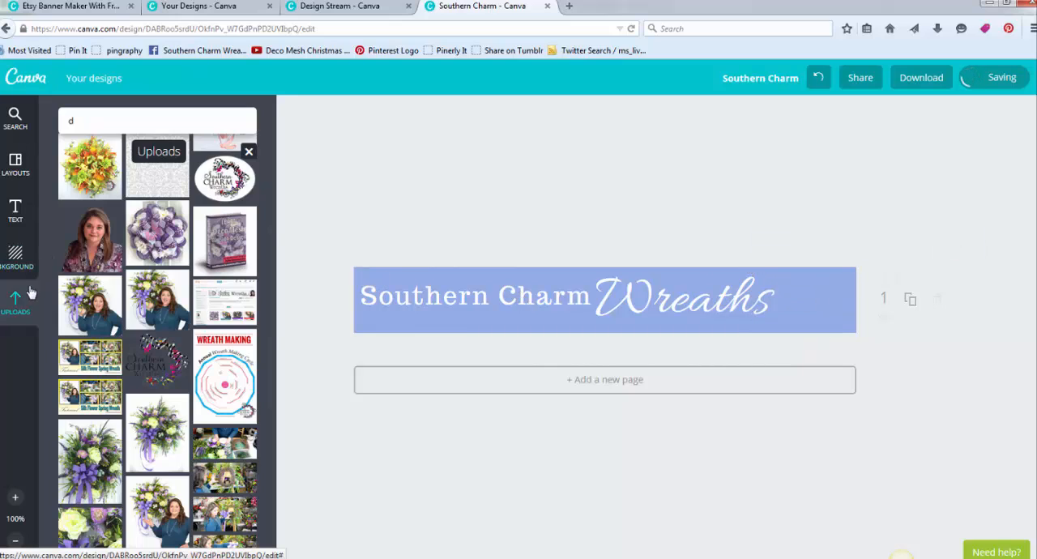
- Search the element library for "shapes" and browse the results for a banner decoration
left_click(88, 127)
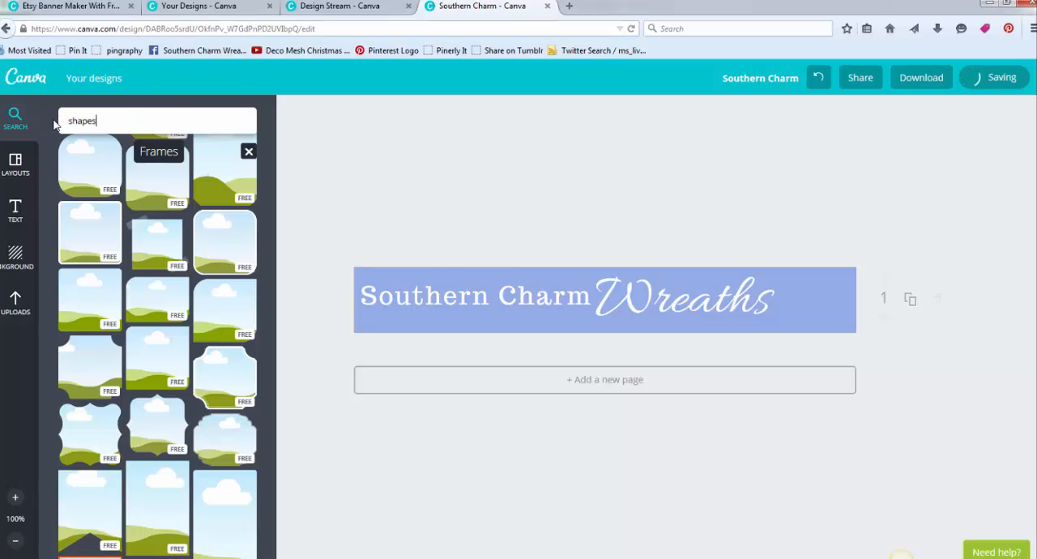
type("shapes")
key("Return")
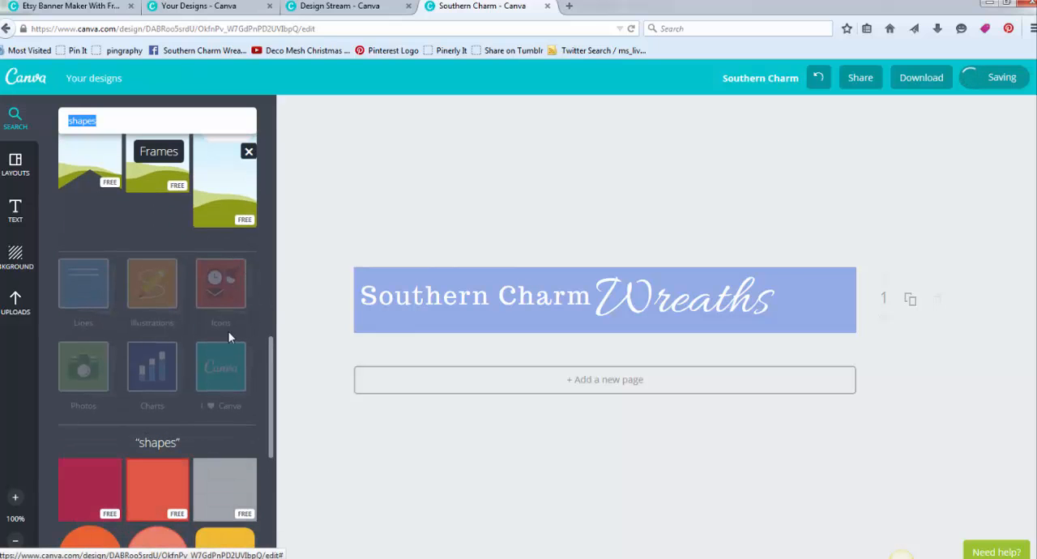
scroll(222, 303, "down", 4)
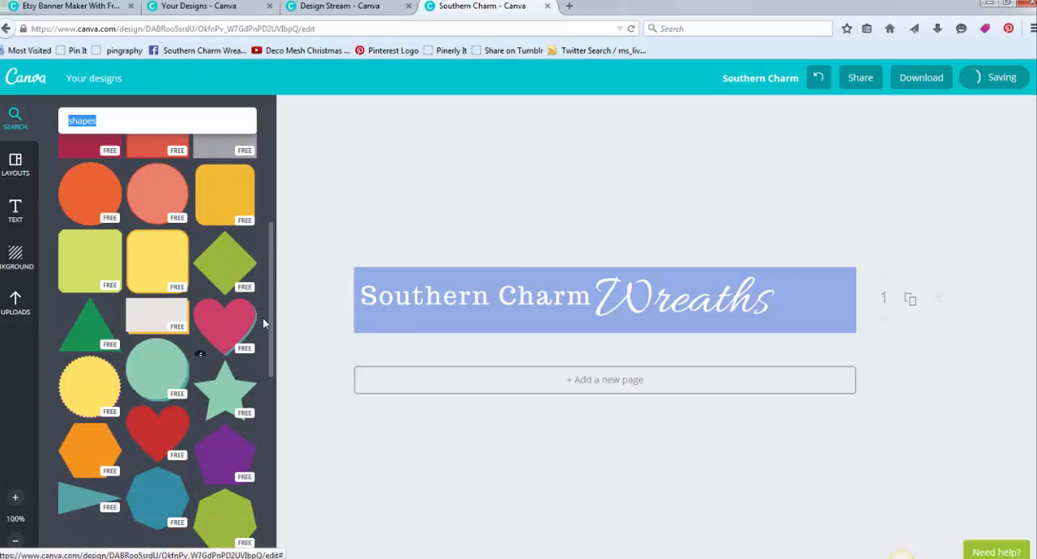
left_click_drag(272, 252, 281, 145)
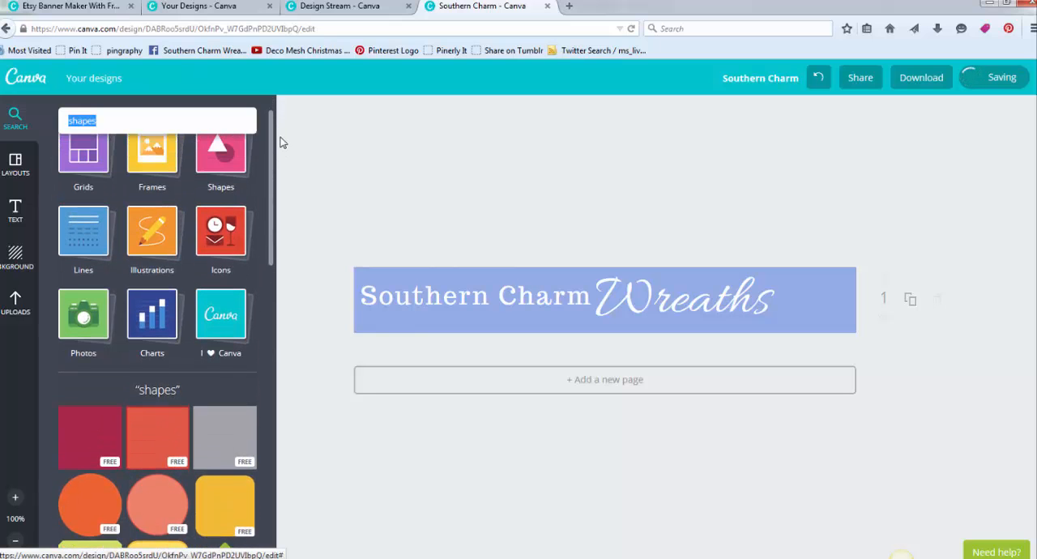
- Find the green leafy branch among the free illustrations and place it at the right end of the banner
left_click(156, 237)
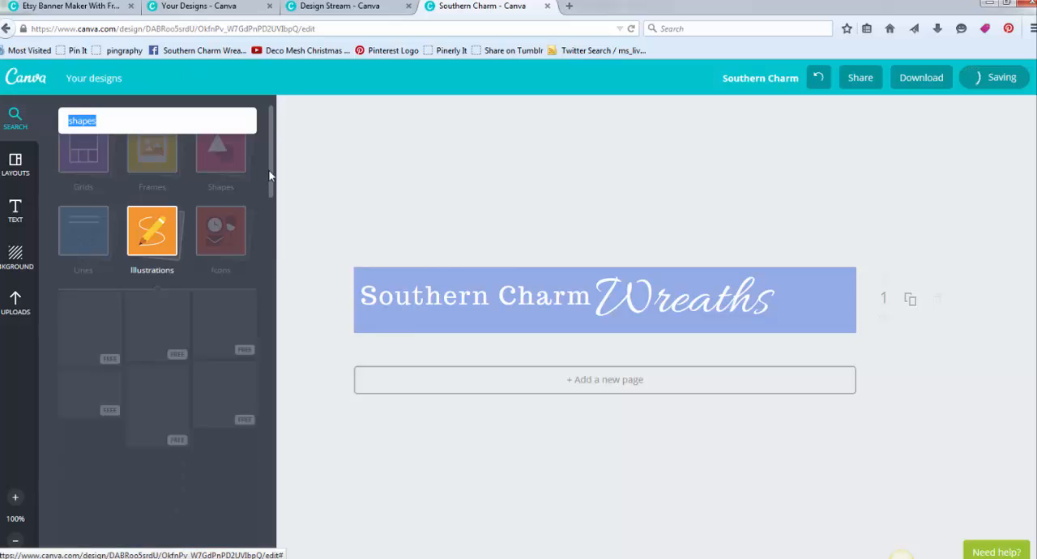
left_click_drag(273, 172, 283, 325)
left_click_drag(235, 405, 817, 302)
left_click(976, 239)
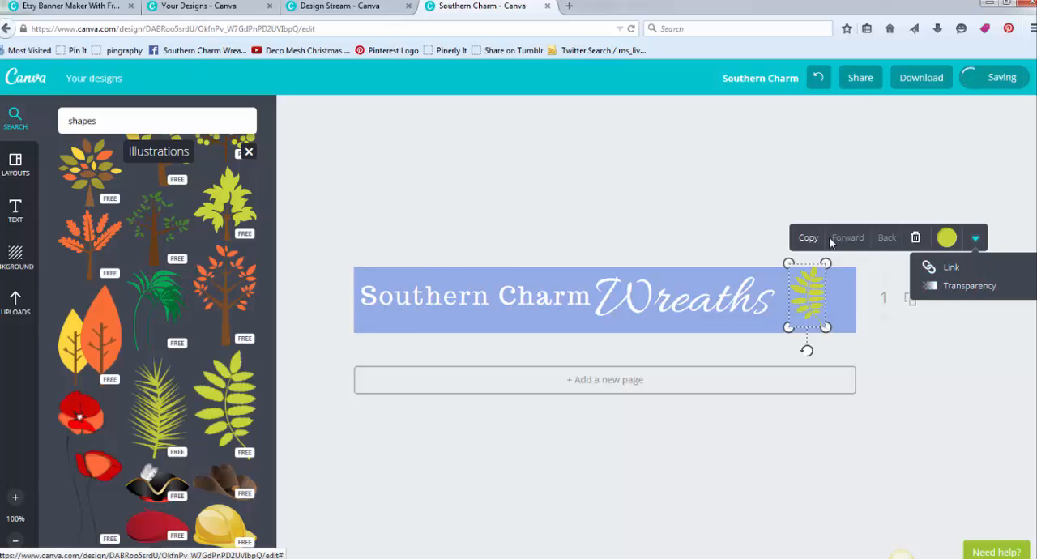
left_click(964, 184)
- Tilt the leafy branch to the right near the banner's right edge and move both headings right to sit beside it
left_click(815, 314)
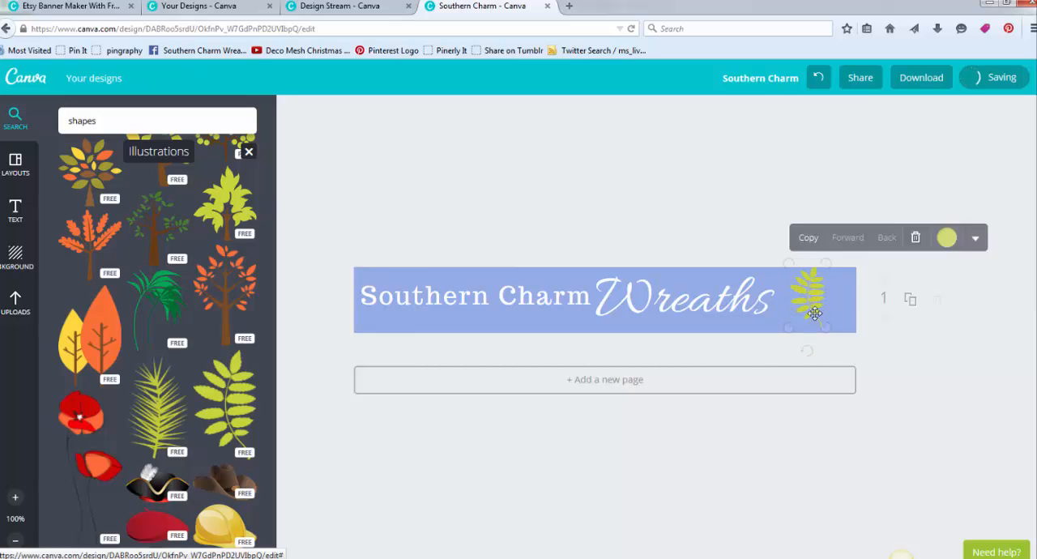
left_click_drag(807, 351, 847, 231)
left_click_drag(813, 296, 825, 305)
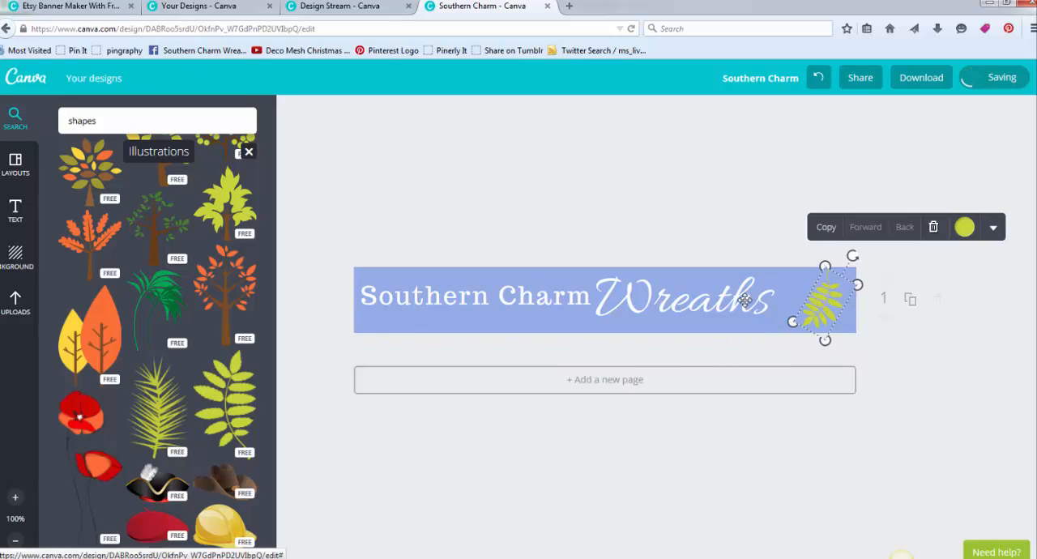
left_click_drag(745, 300, 767, 306)
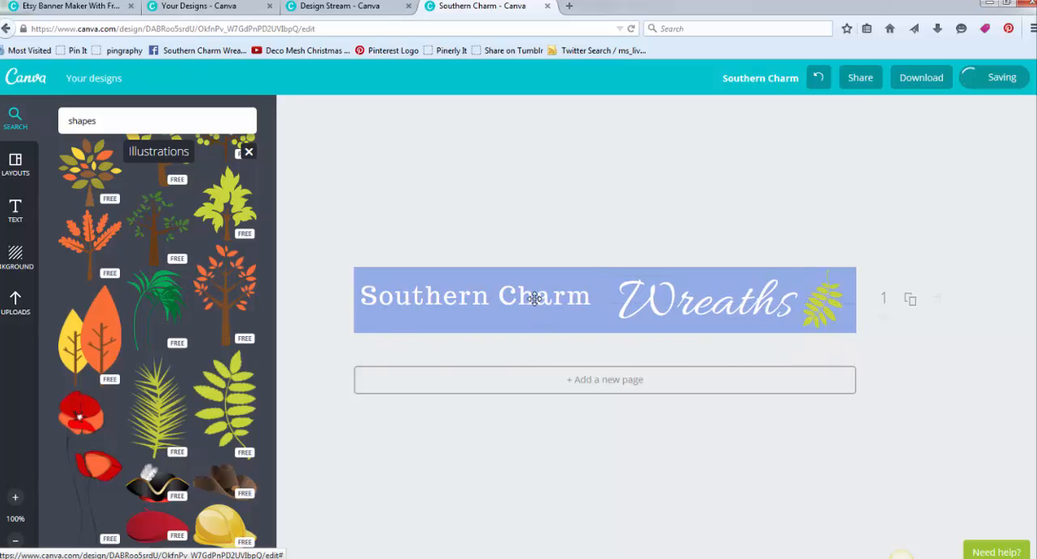
mouse_move(537, 297)
left_mouse_down()
mouse_move(562, 301)
mouse_move(554, 302)
left_mouse_up()
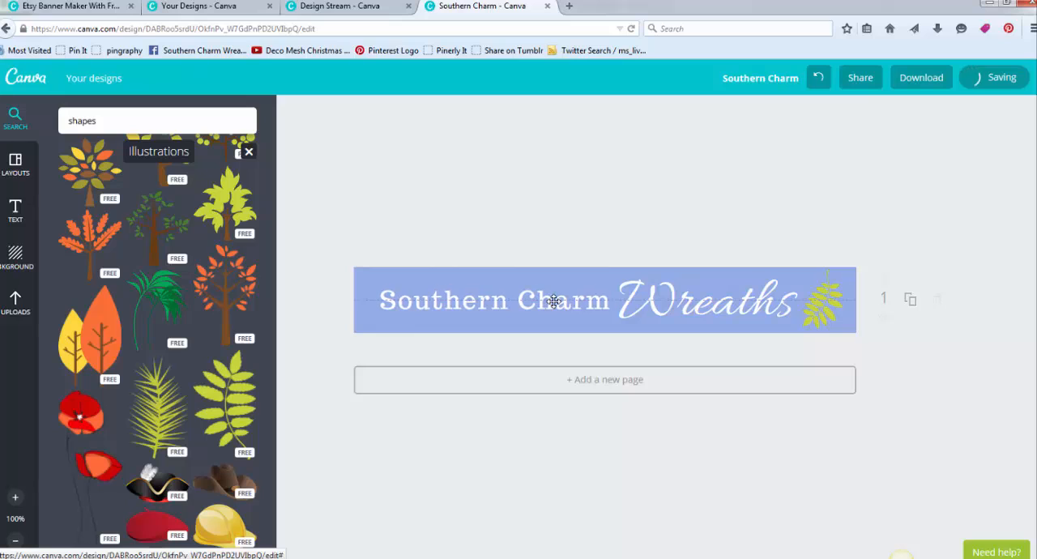
- Add a second green leafy branch at the banner's left end, rotate it about 36°, and move it fully onto the banner
left_click_drag(253, 410, 389, 304)
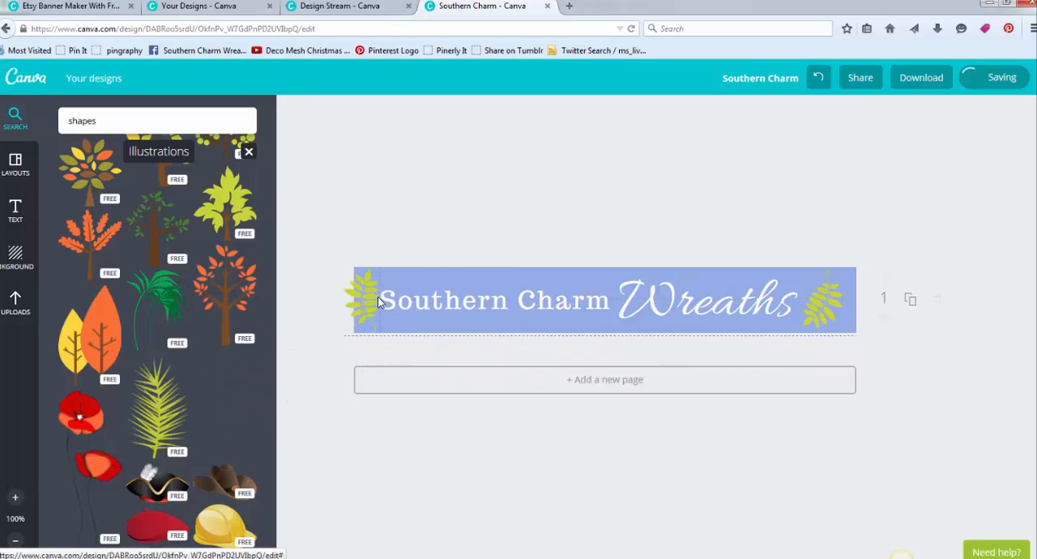
left_click(377, 300)
left_click_drag(362, 352, 330, 342)
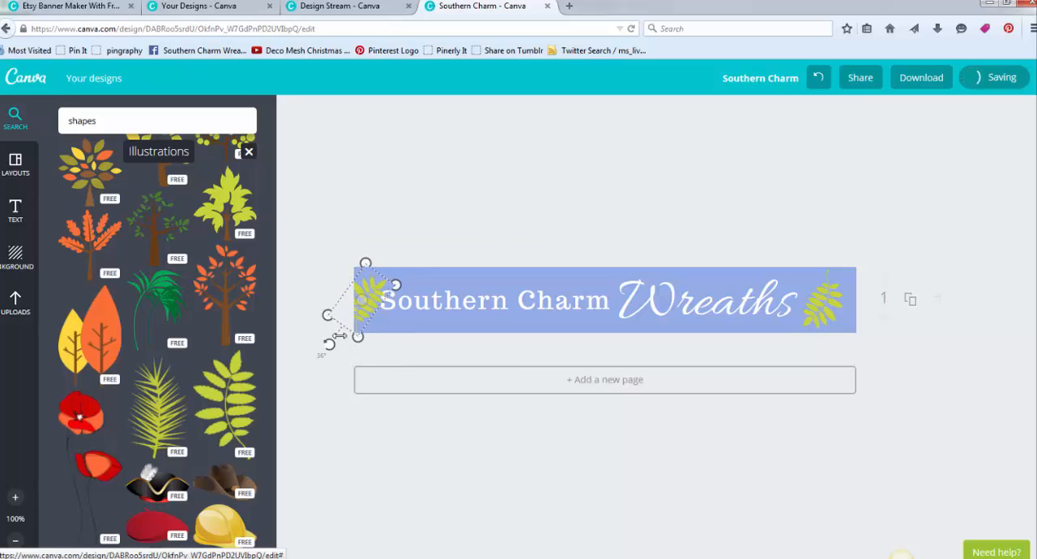
left_click_drag(362, 304, 378, 297)
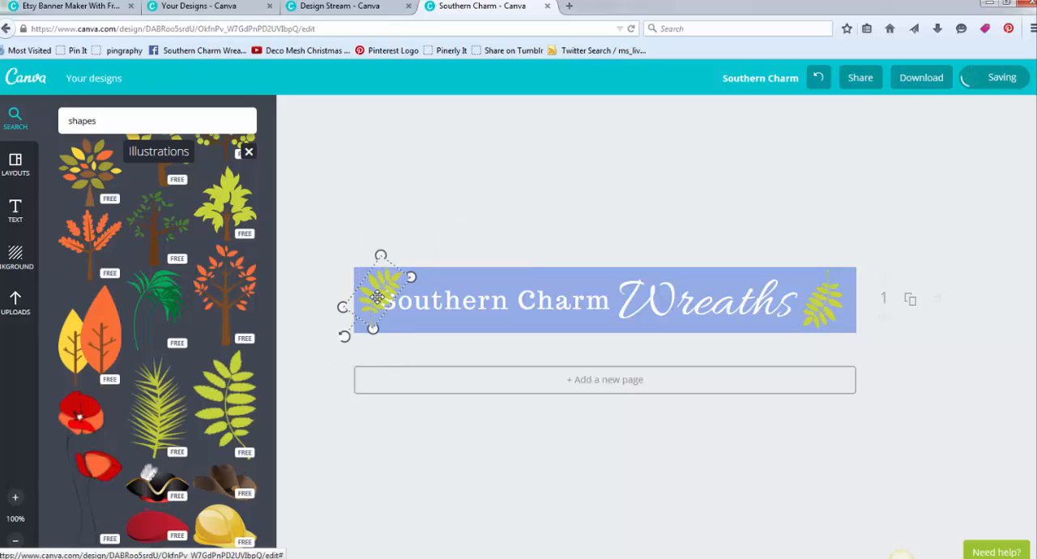
- Reduce the font size of the "Southern Charm" heading and center it between the left leafy branch and "Wreaths"
left_click(496, 308)
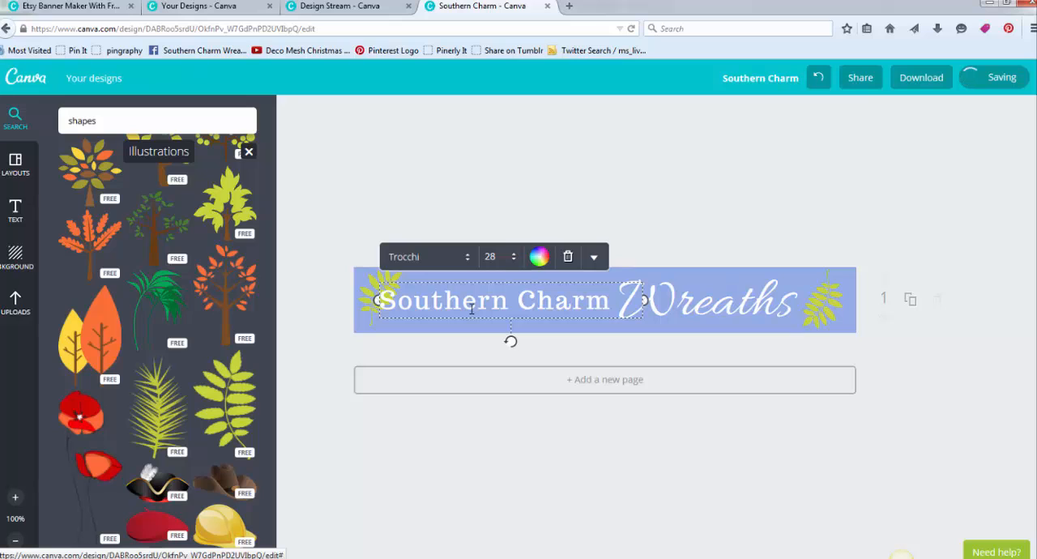
left_click(490, 302)
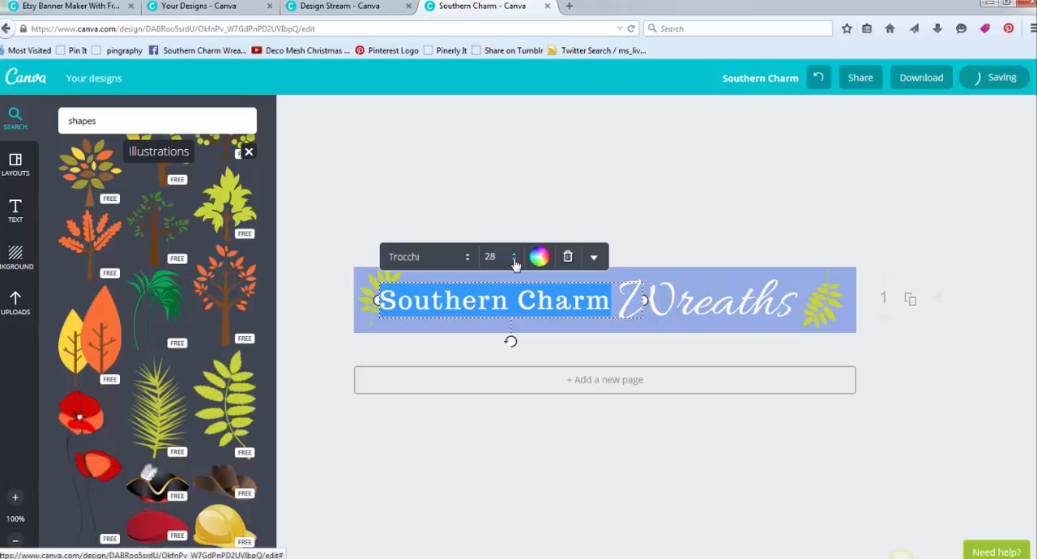
left_click(493, 257)
left_click(508, 392)
left_click(548, 211)
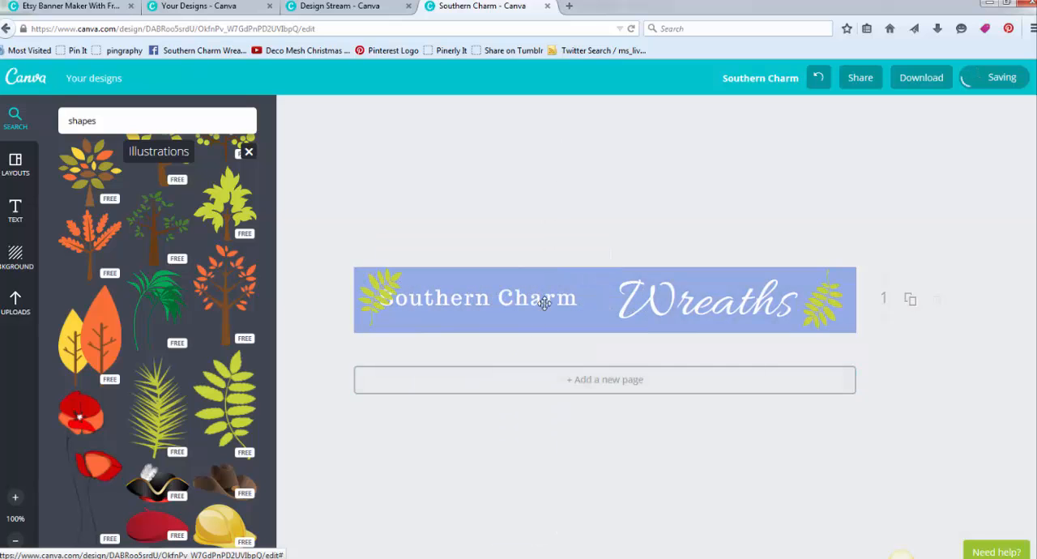
left_click_drag(537, 300, 545, 297)
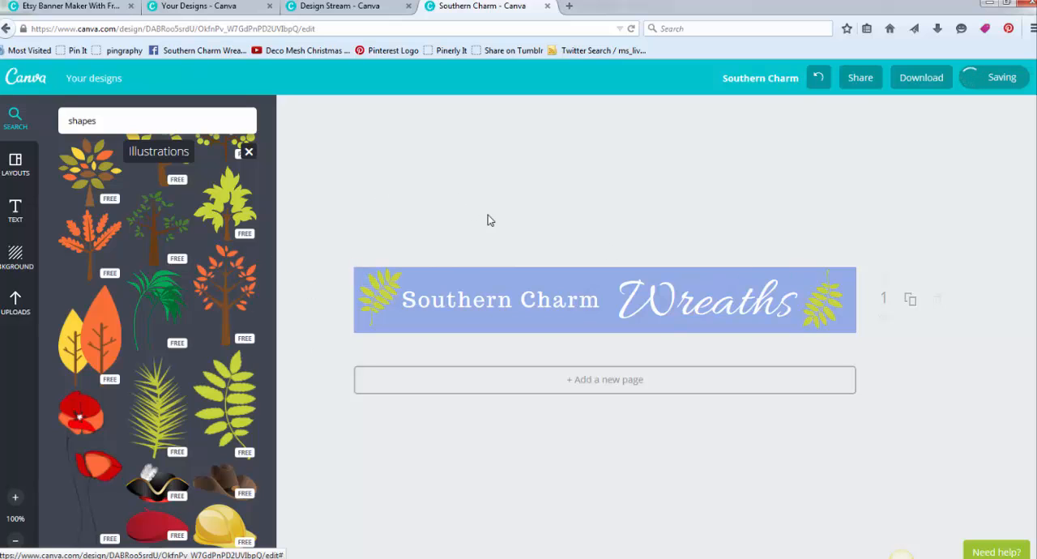
scroll(267, 285, "down", 5)
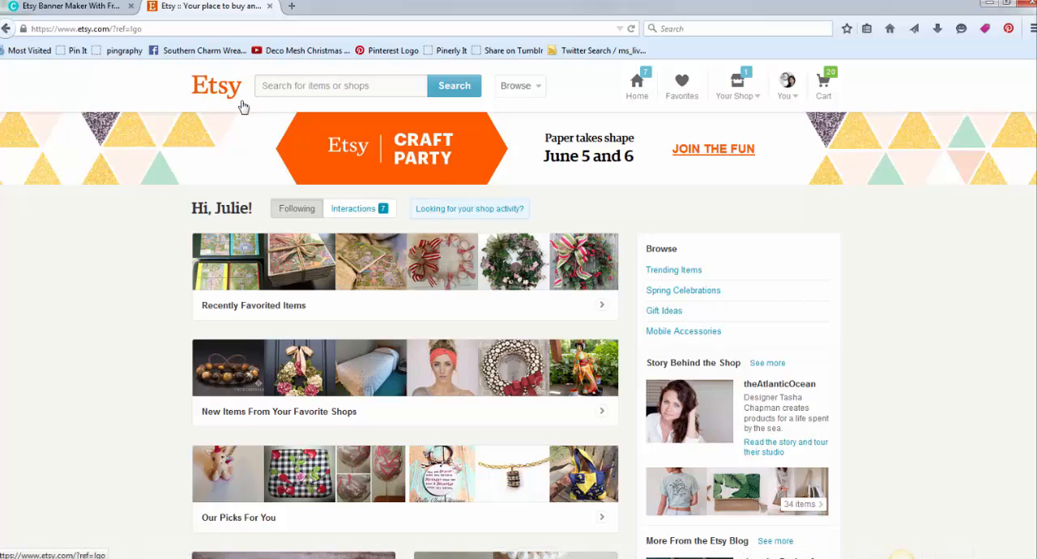
- On Etsy, open the Info & Appearance settings of the SouthernCharmWreaths shop
left_click(739, 102)
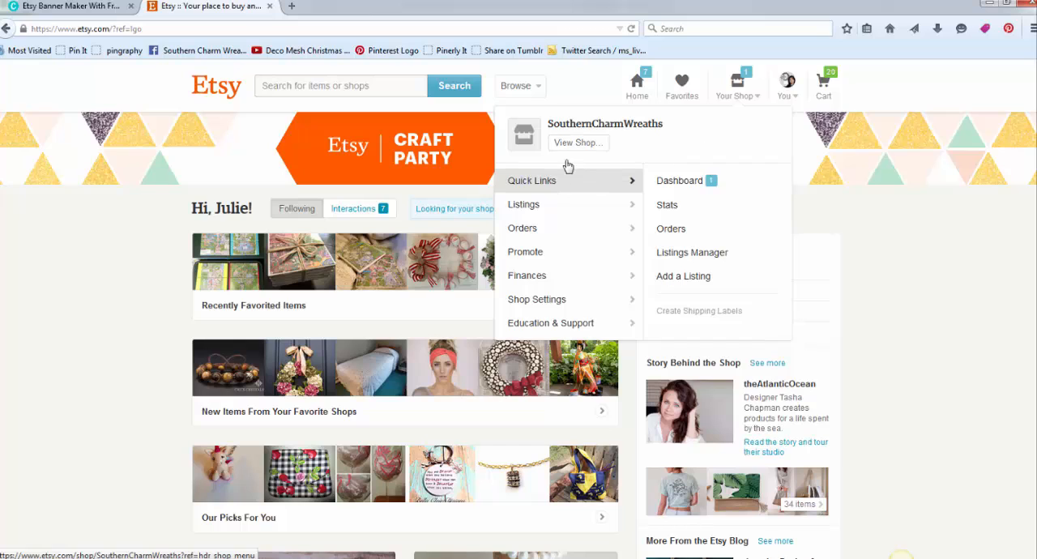
mouse_move(519, 303)
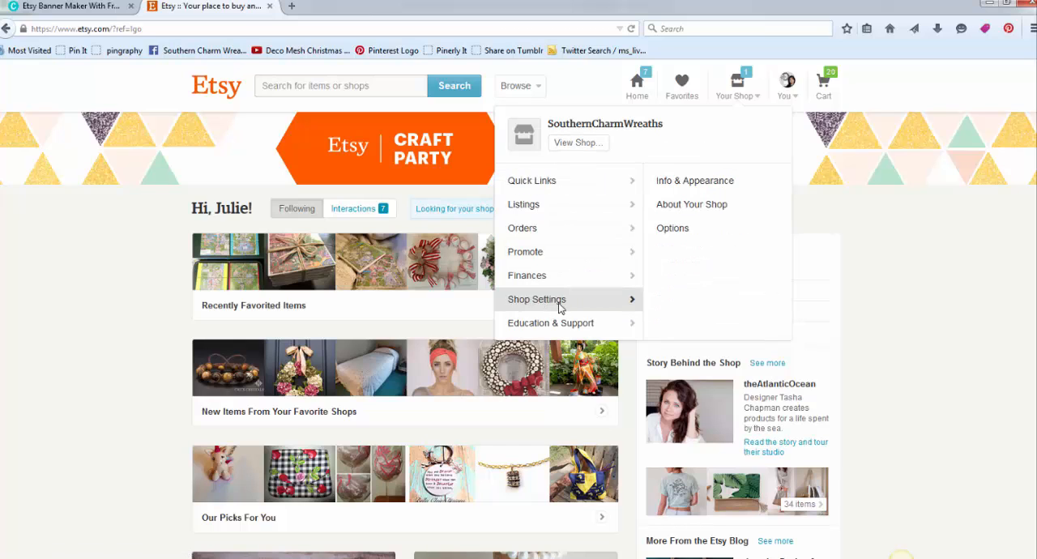
left_click(676, 187)
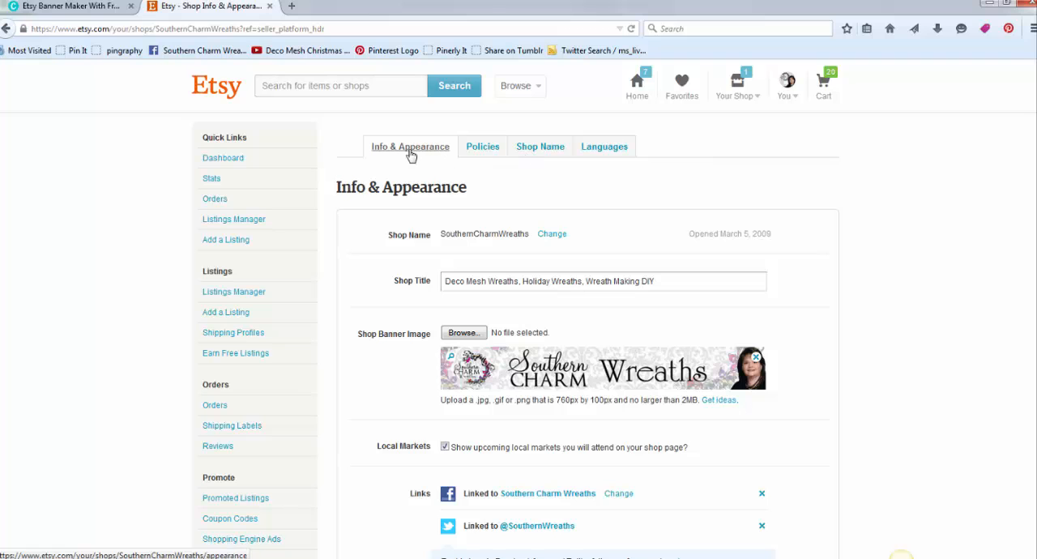
- Choose the file Etsy Demo Banner 2 from the Etsy folder as the shop banner image
left_click(464, 333)
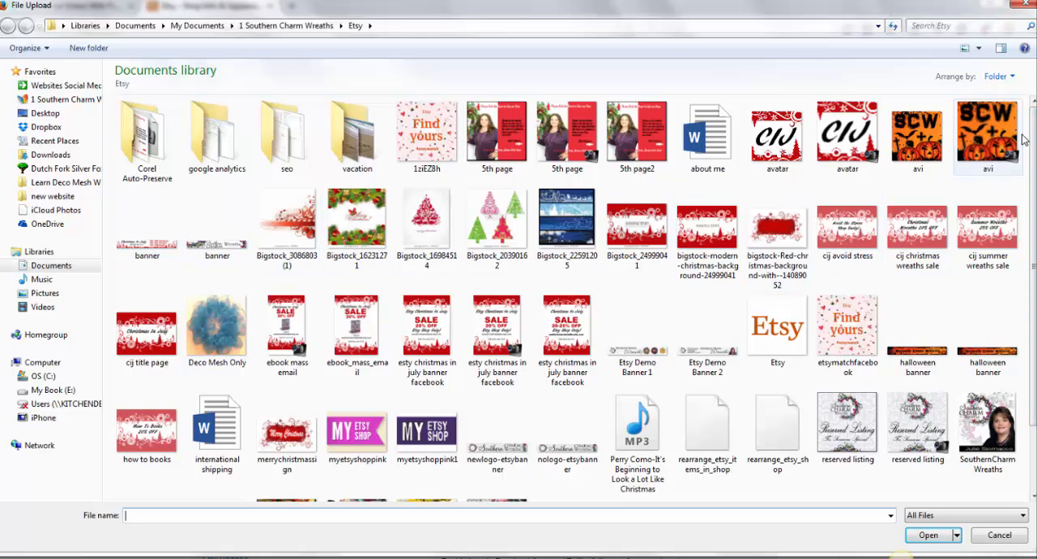
left_click_drag(1034, 139, 1034, 180)
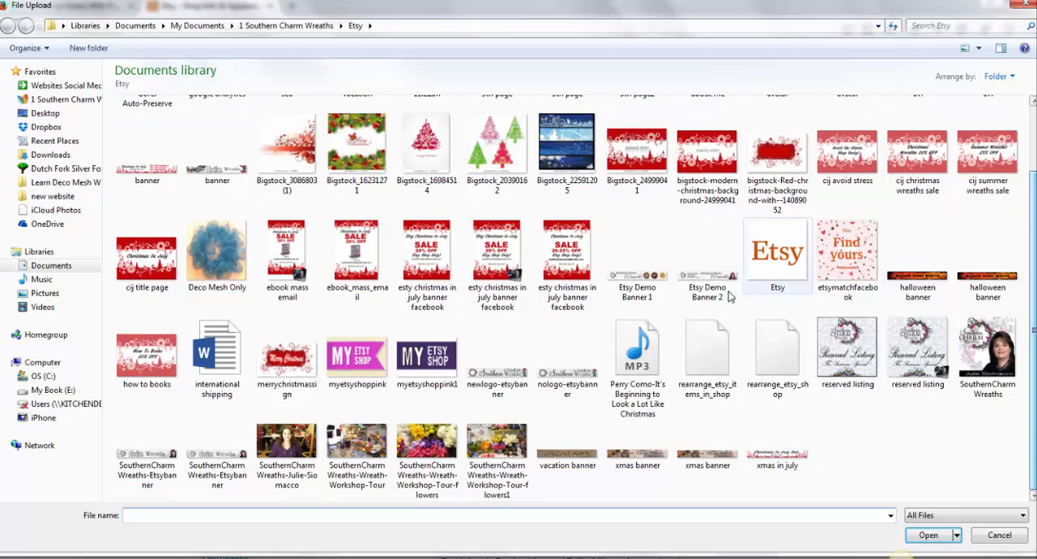
left_click(702, 298)
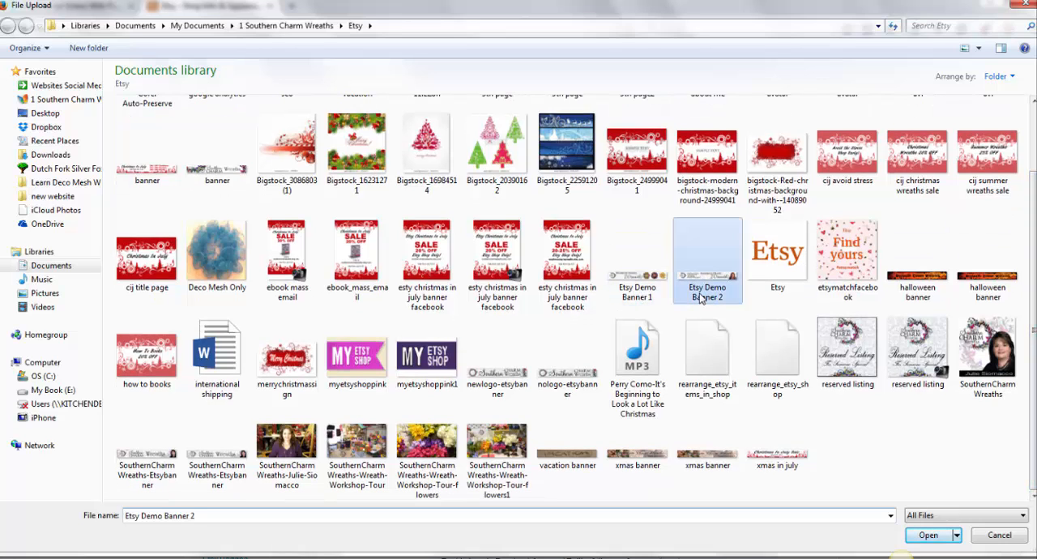
left_click(929, 535)
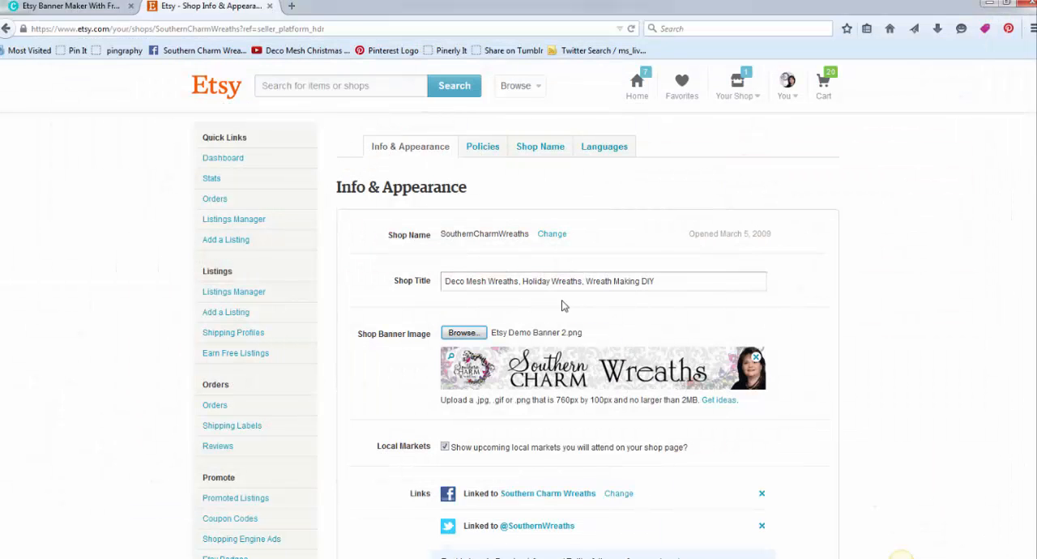
- Save the shop's Info & Appearance changes to upload the selected banner
scroll(502, 286, "down", 3)
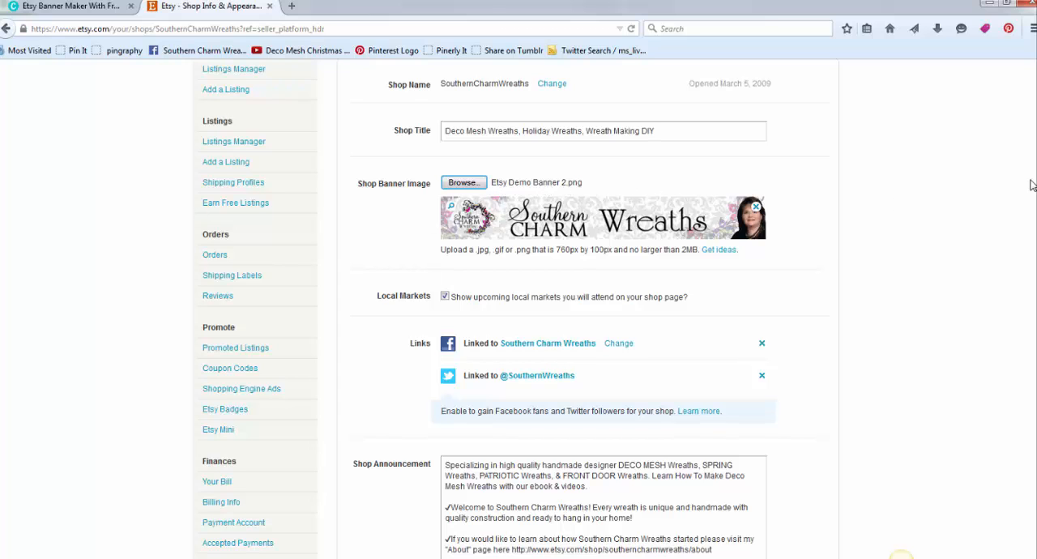
scroll(901, 556, "down", 10)
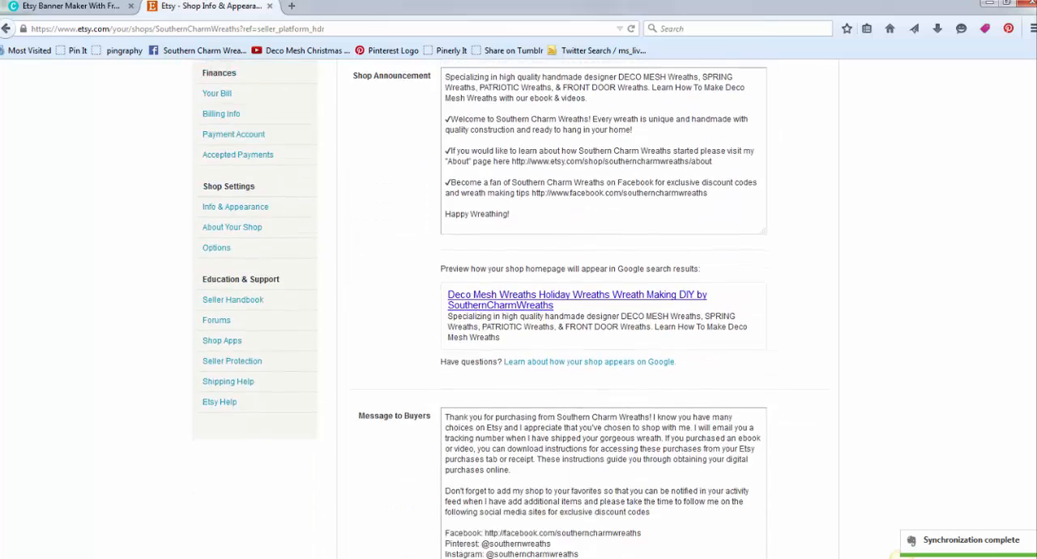
scroll(457, 318, "down", 5)
left_click(410, 256)
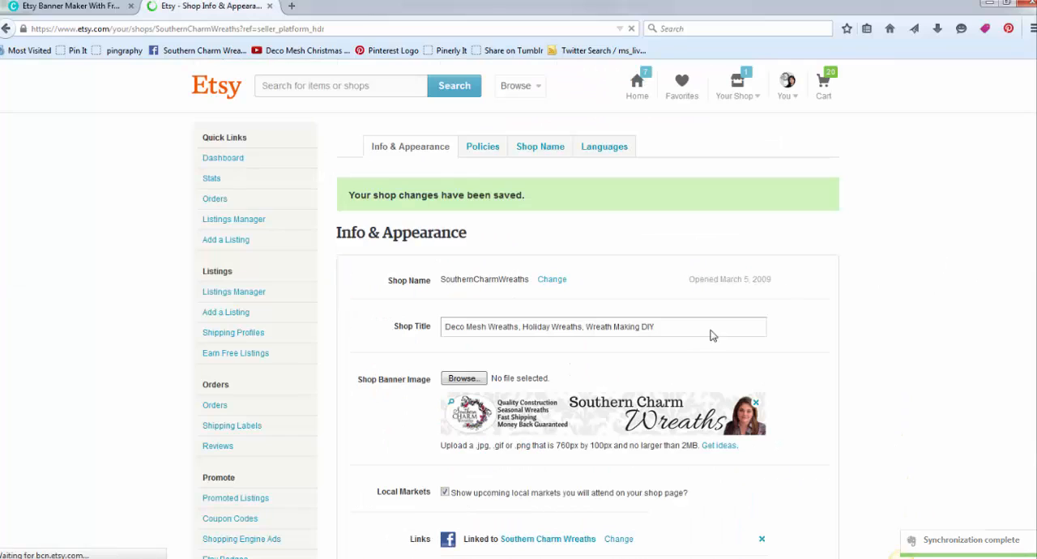
- View the SouthernCharmWreaths shop page to check how the uploaded banner looks
left_click(734, 97)
left_click(590, 146)
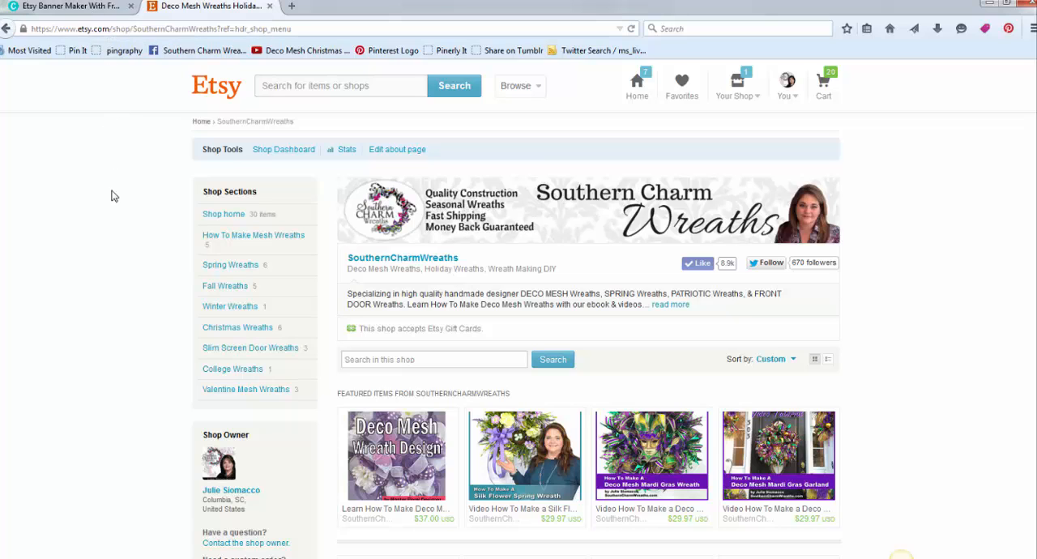
left_click(272, 557)
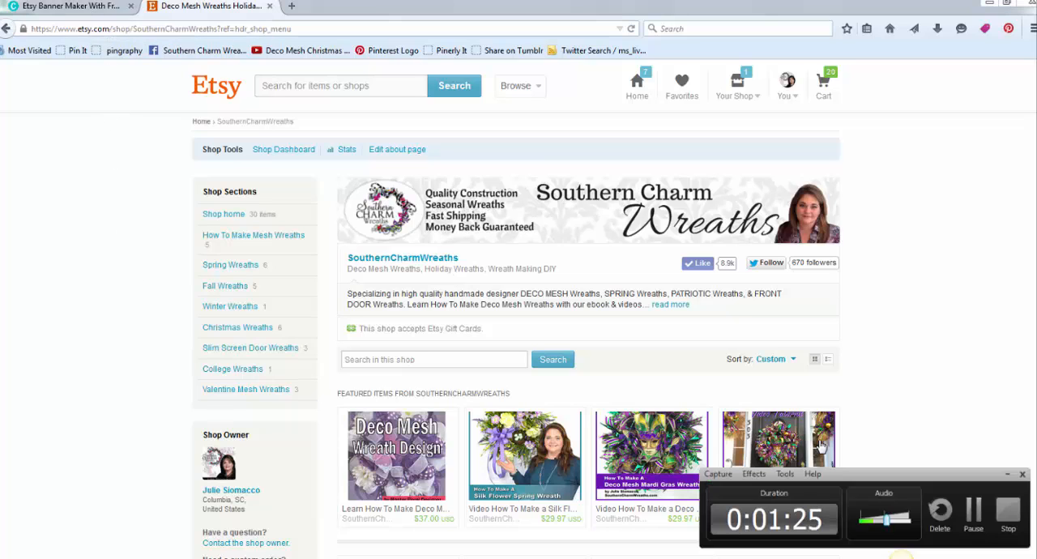